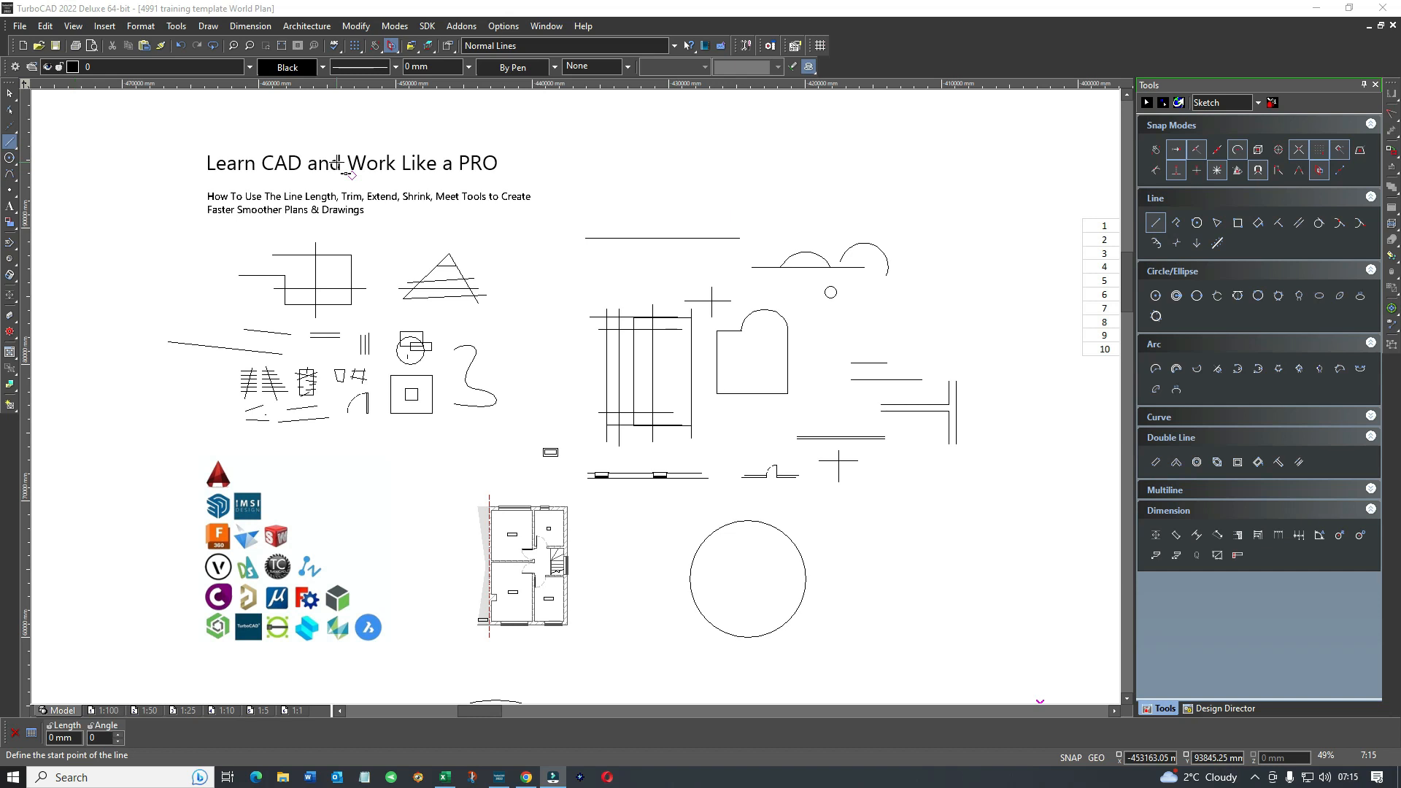
Bring up the print settings for the drawing and dismiss them without printing.
left_click(613, 151)
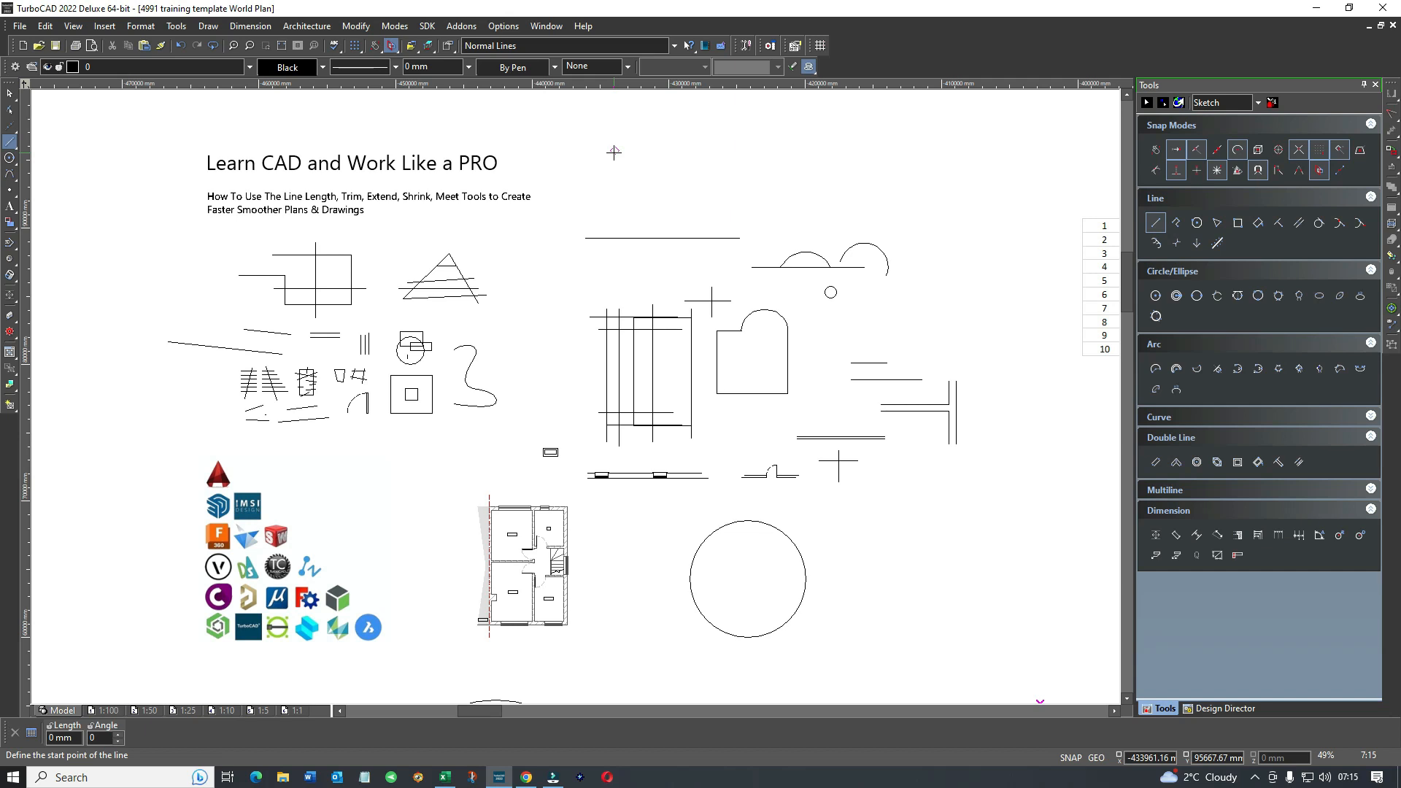
key("ctrl+p")
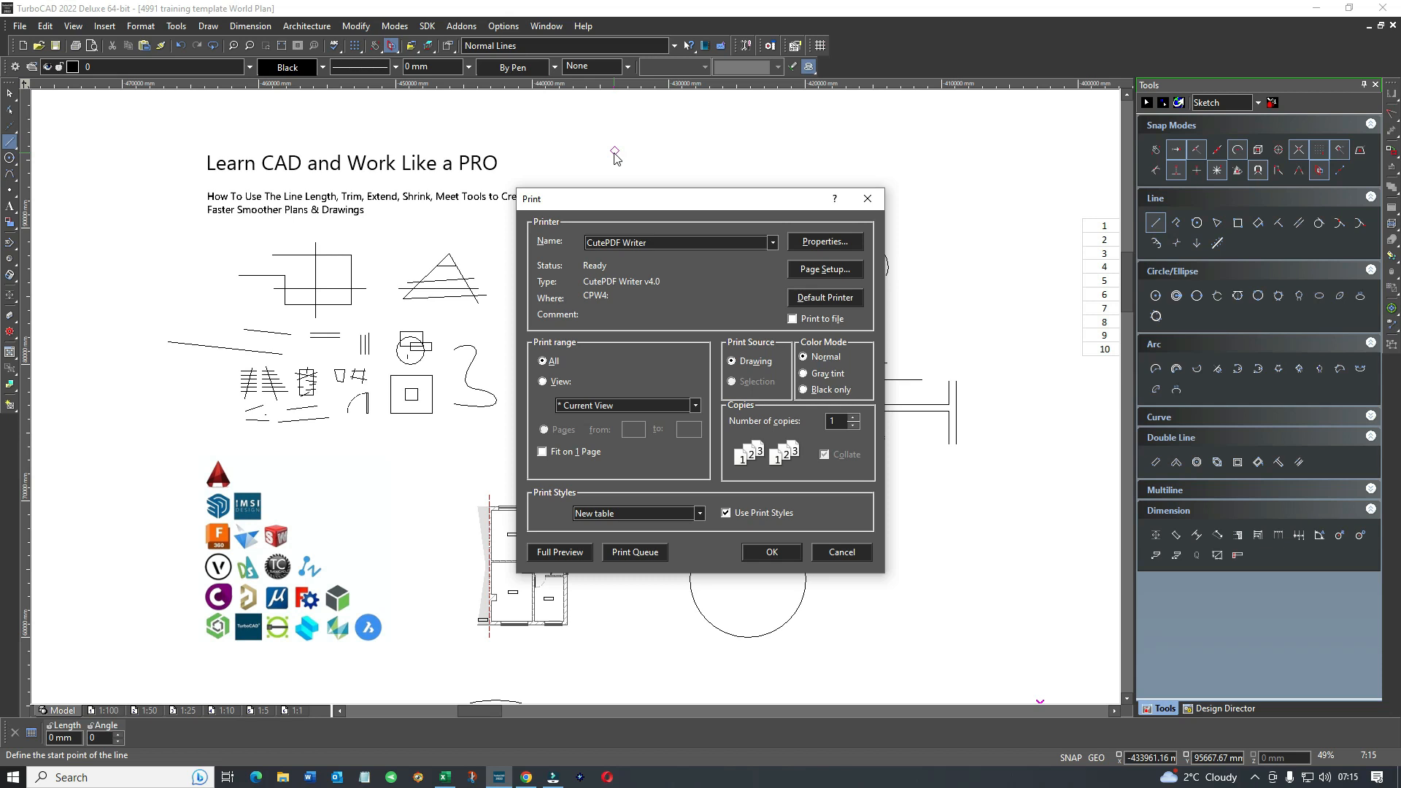
left_click(868, 199)
key("ctrl+p")
left_click(841, 551)
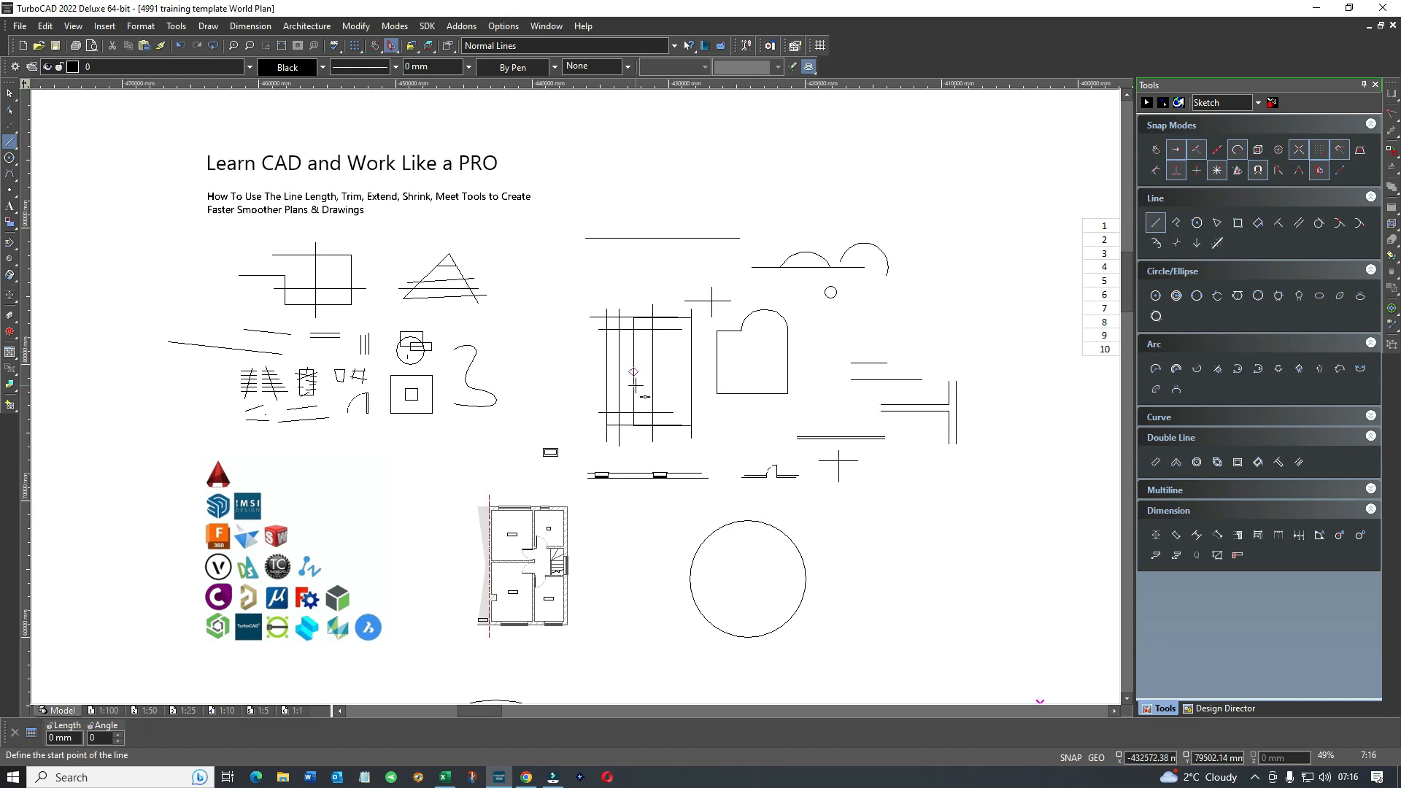
Copy the large circle below the practice shapes and place the duplicate to its right, level with the original.
key("Escape")
left_click(743, 528)
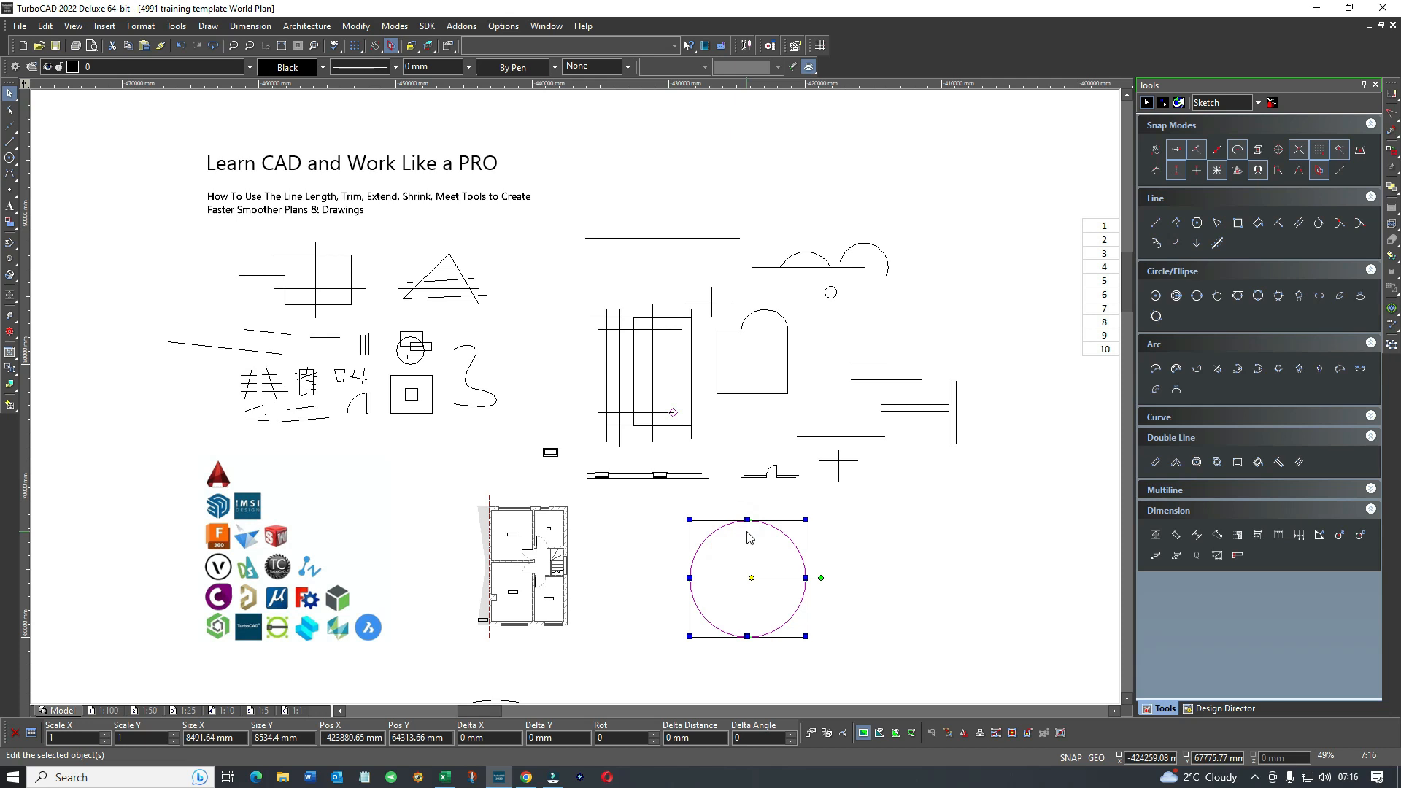
left_click(870, 529)
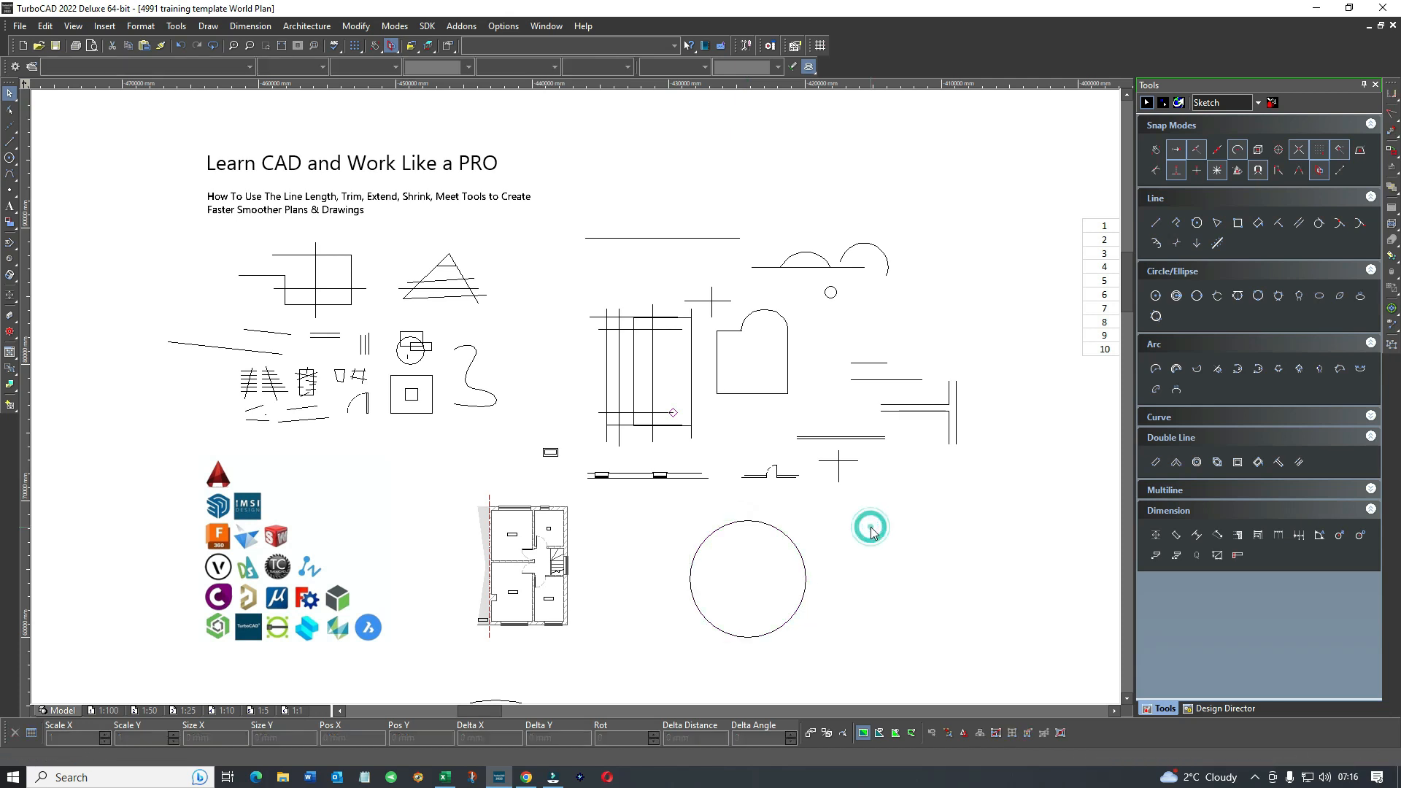
left_click_drag(575, 397, 872, 571)
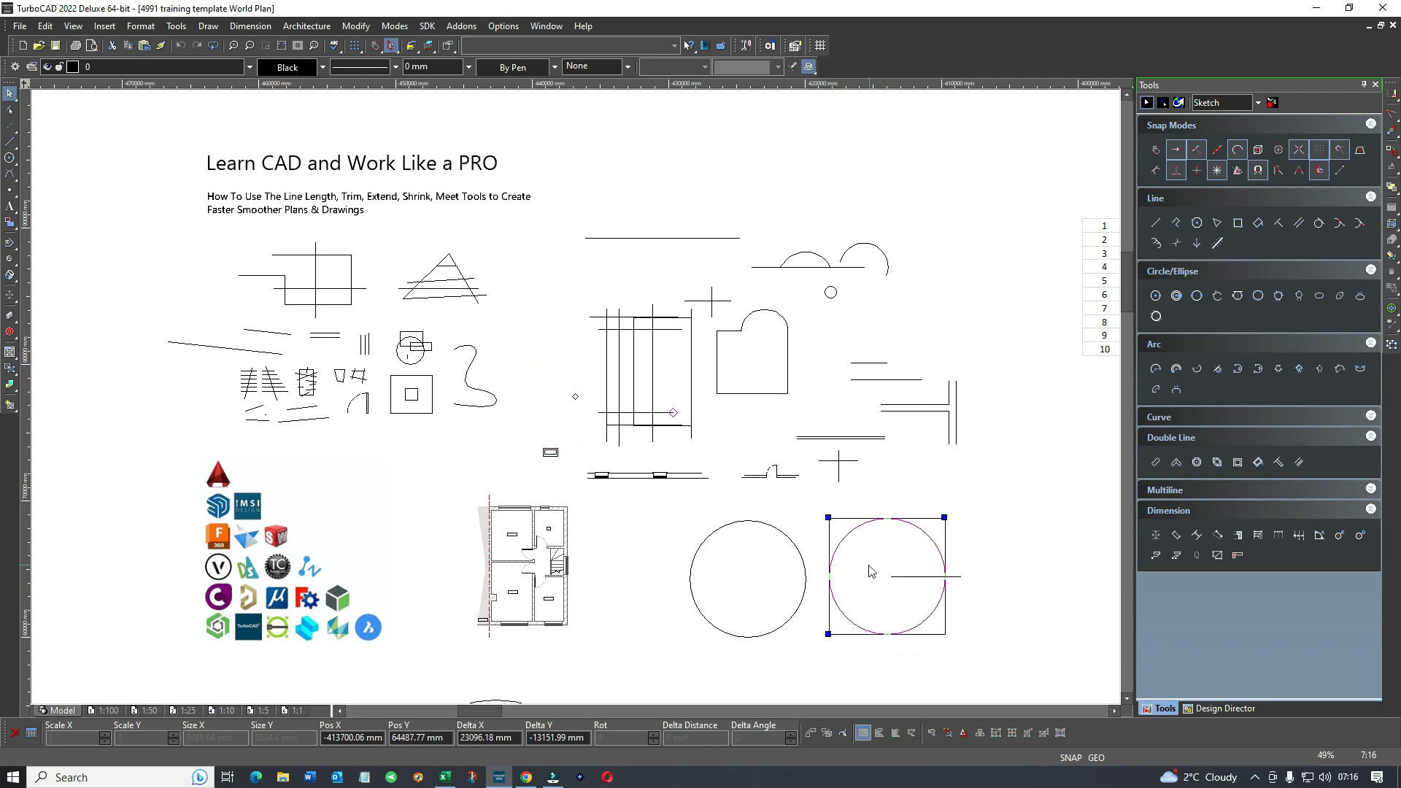
left_click(752, 523)
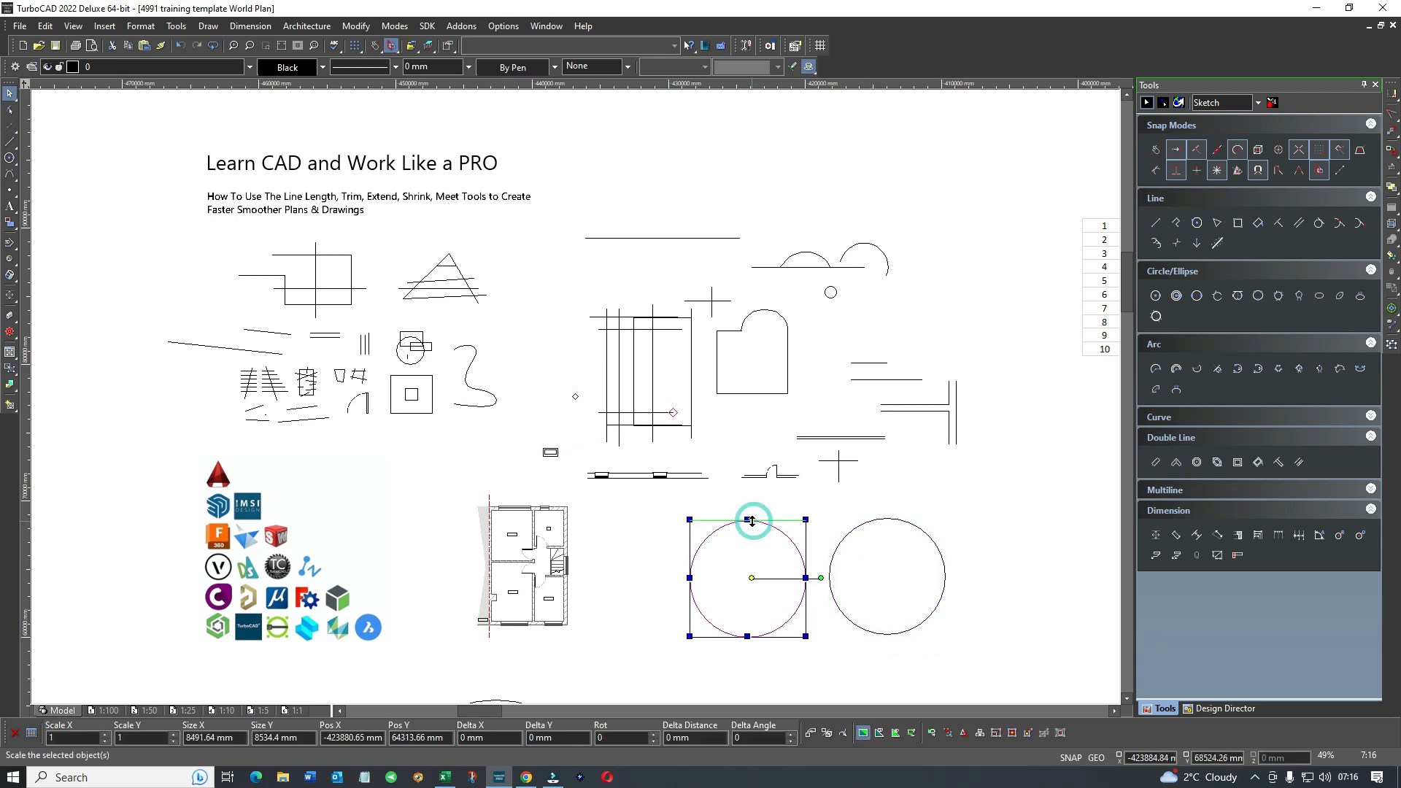
left_click(893, 520)
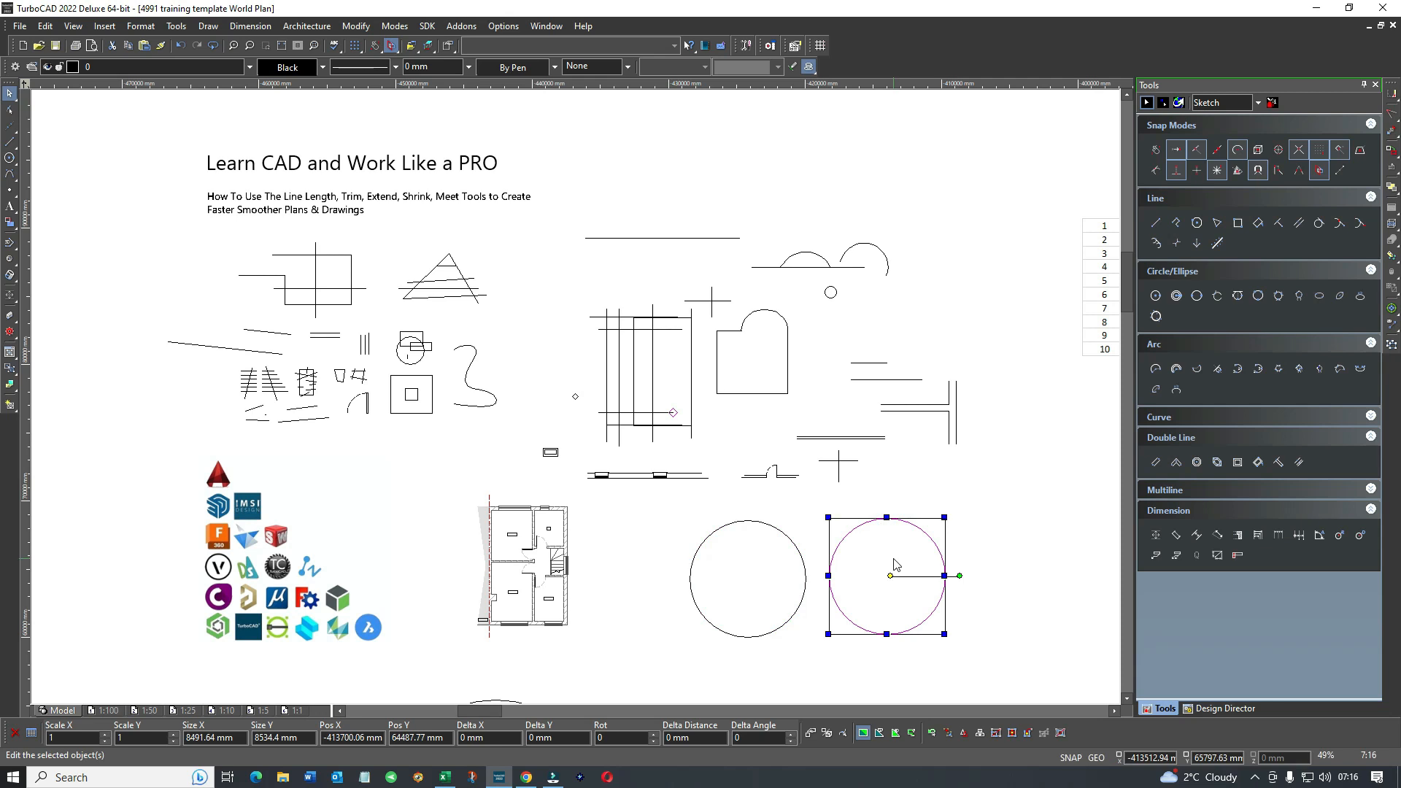
left_click_drag(897, 549, 907, 554)
left_click(999, 548)
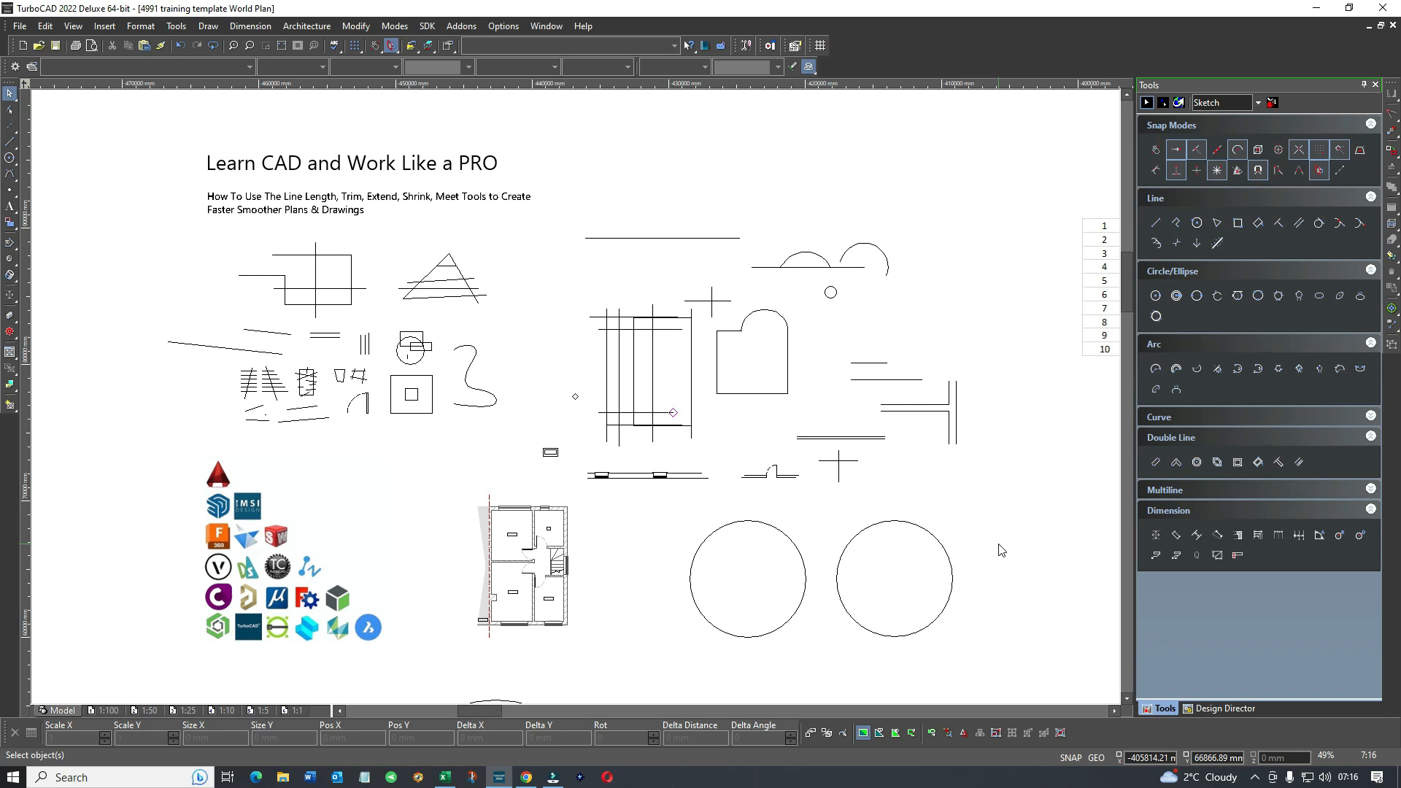
Copy the second large circle and place the new duplicate to its right, completing a row of three.
left_click(918, 531)
key("ctrl+c")
key("ctrl+v")
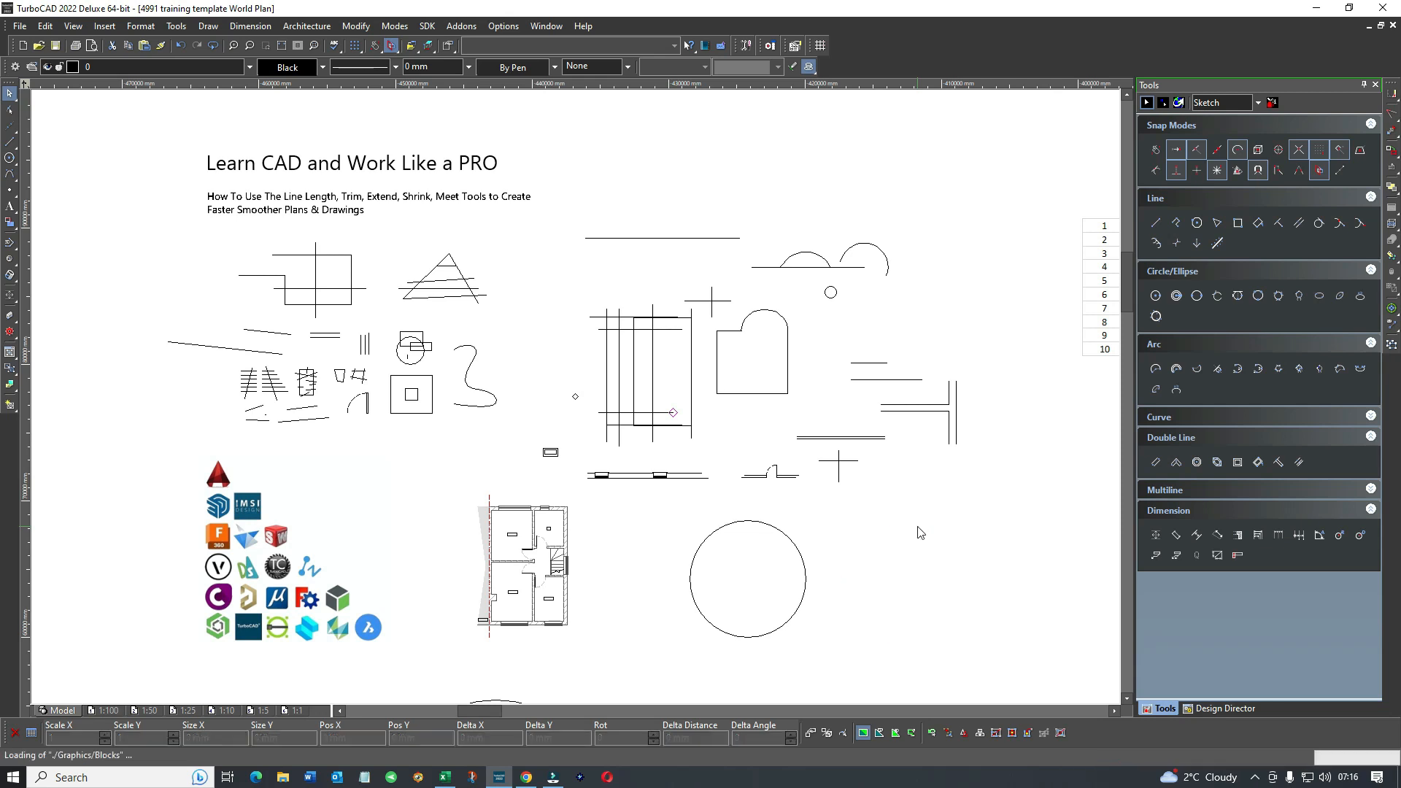
left_click_drag(572, 396, 1024, 579)
left_click(1018, 478)
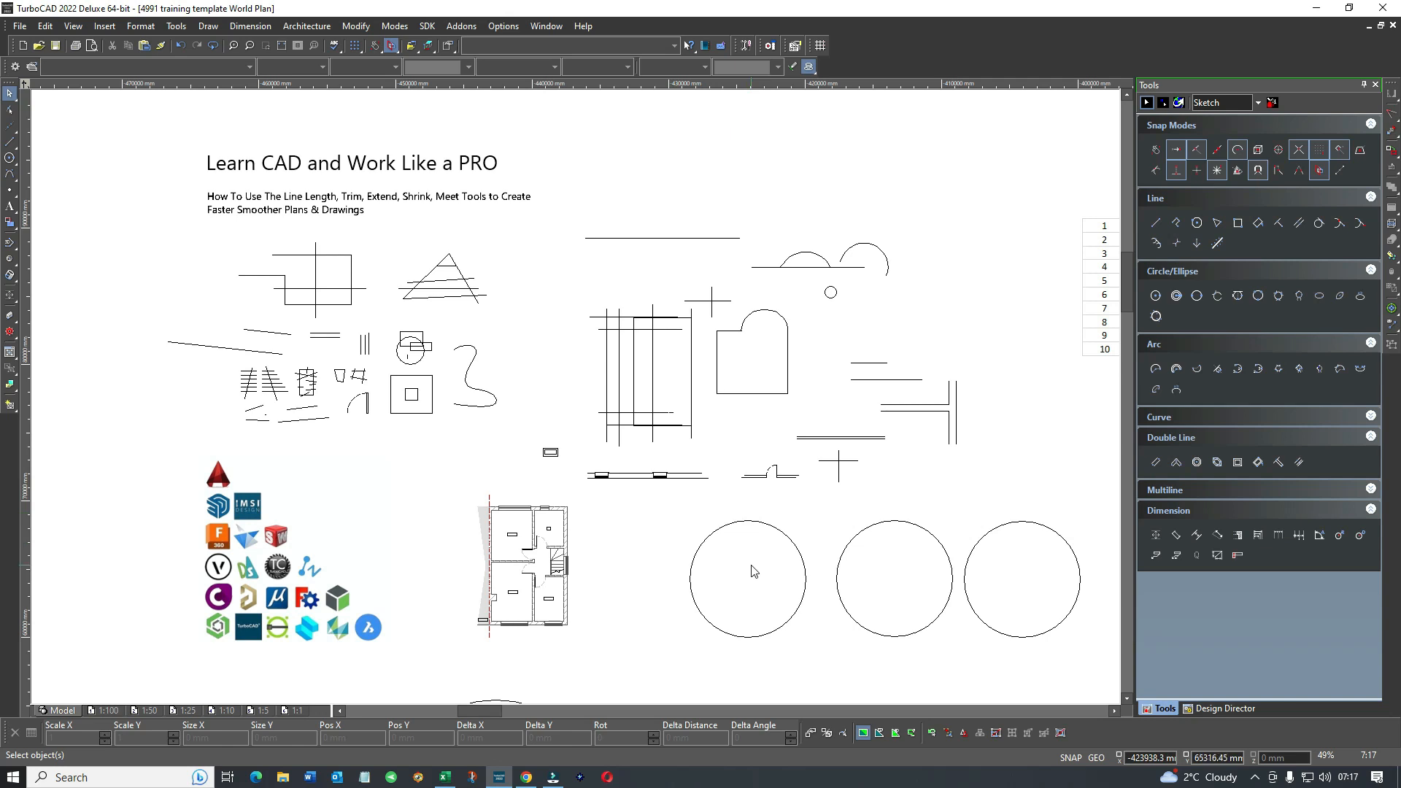
View the Brush properties of the first large circle and cancel without changing them.
left_click(734, 530)
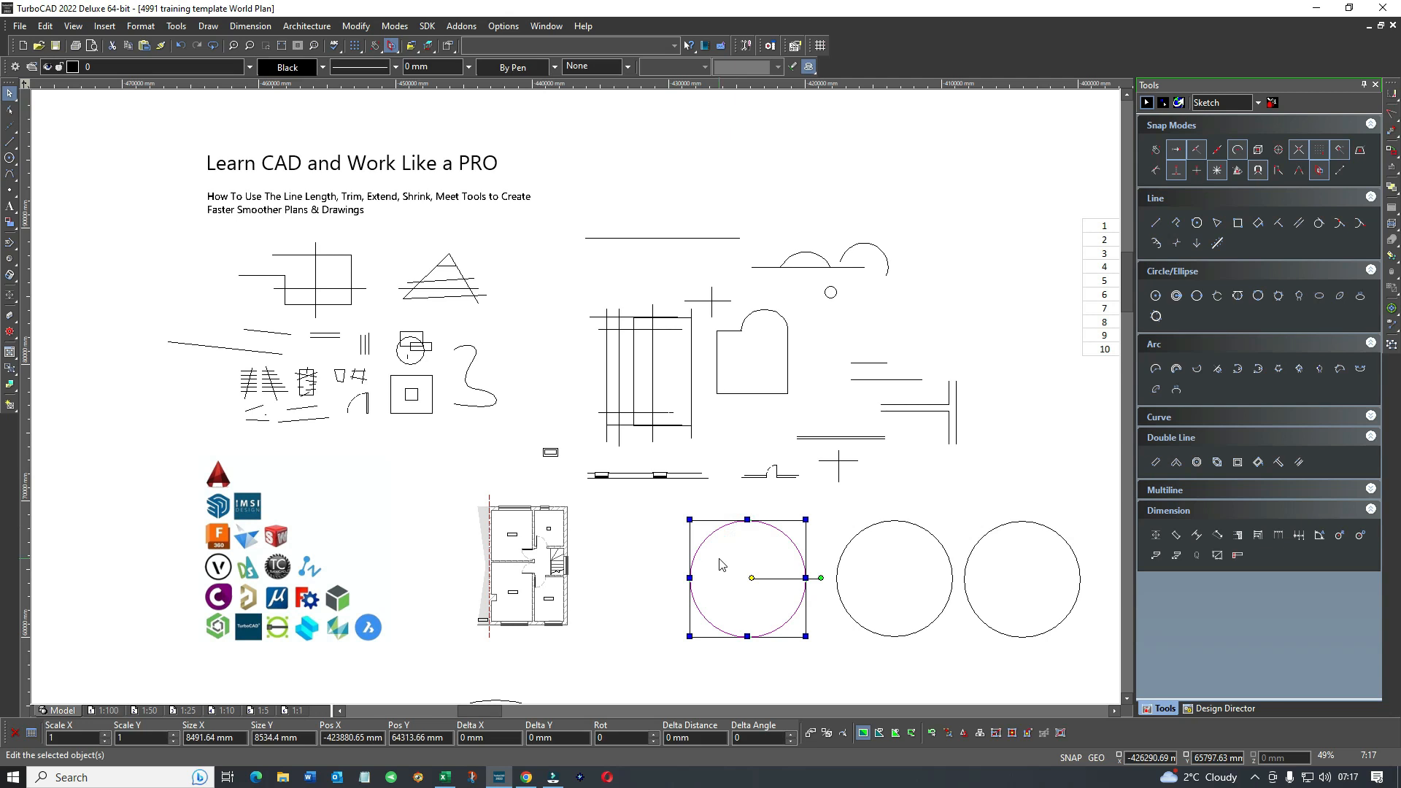
double_click(720, 558)
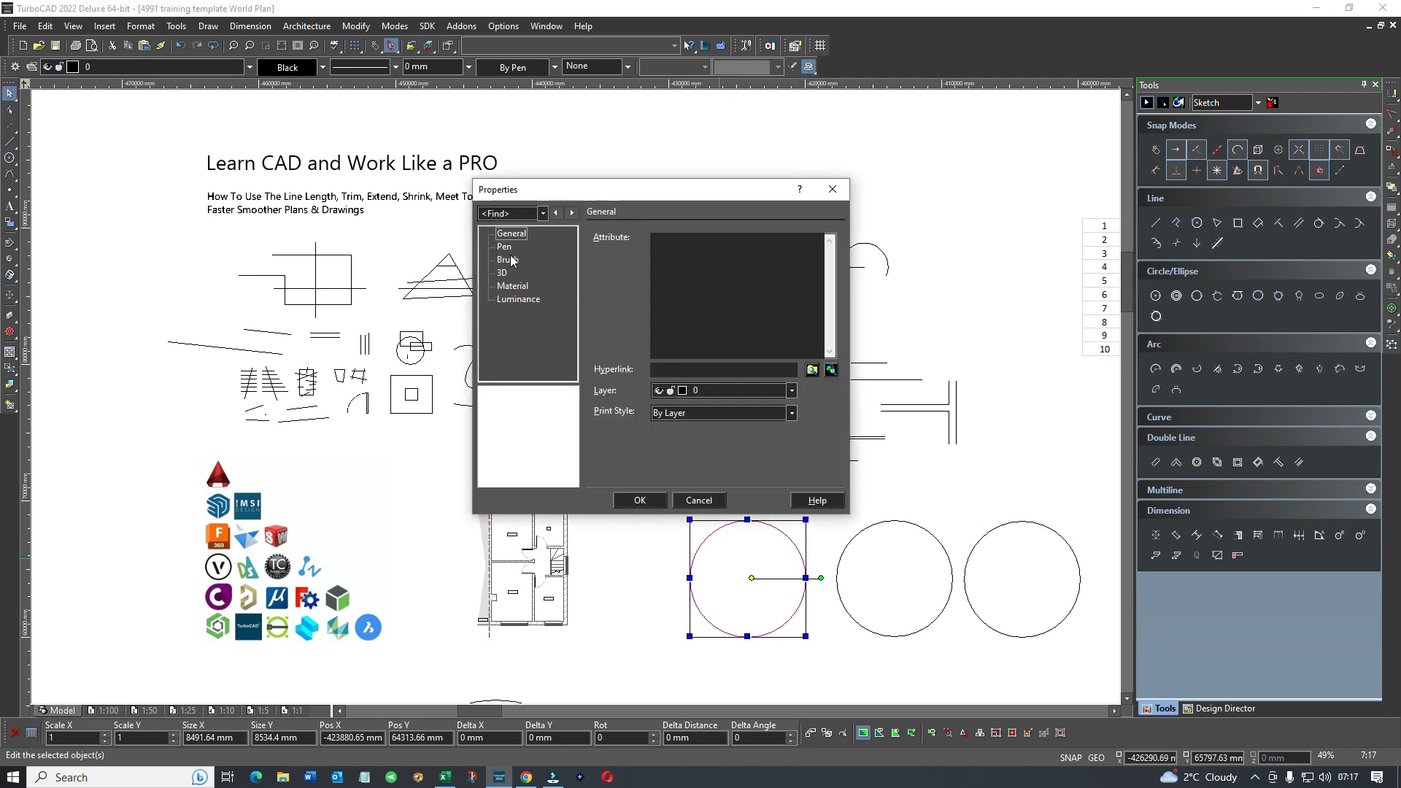
left_click(510, 260)
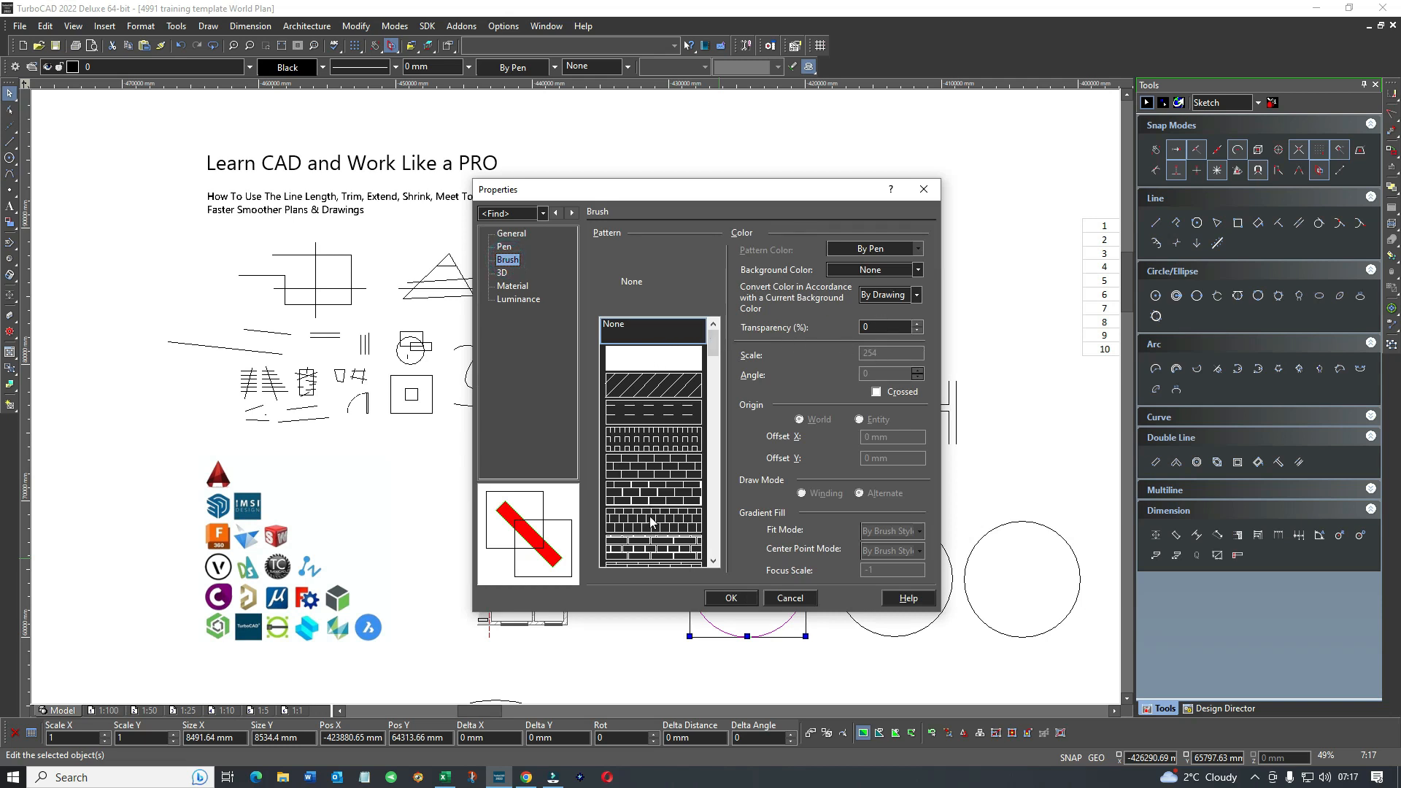
left_click(792, 601)
View the properties of the middle circle and of the long horizontal line above the shapes, cancelling each.
left_click(867, 534)
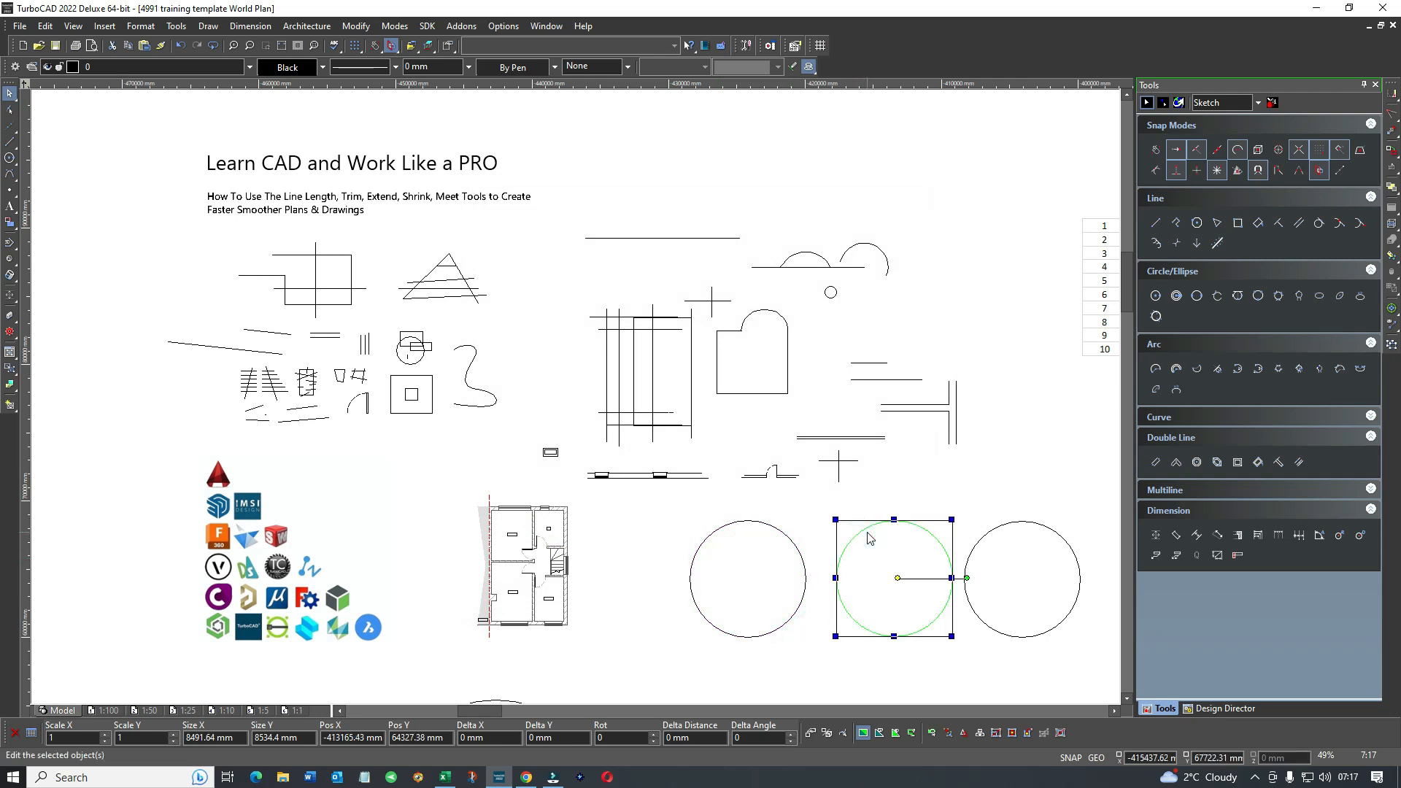
double_click(867, 532)
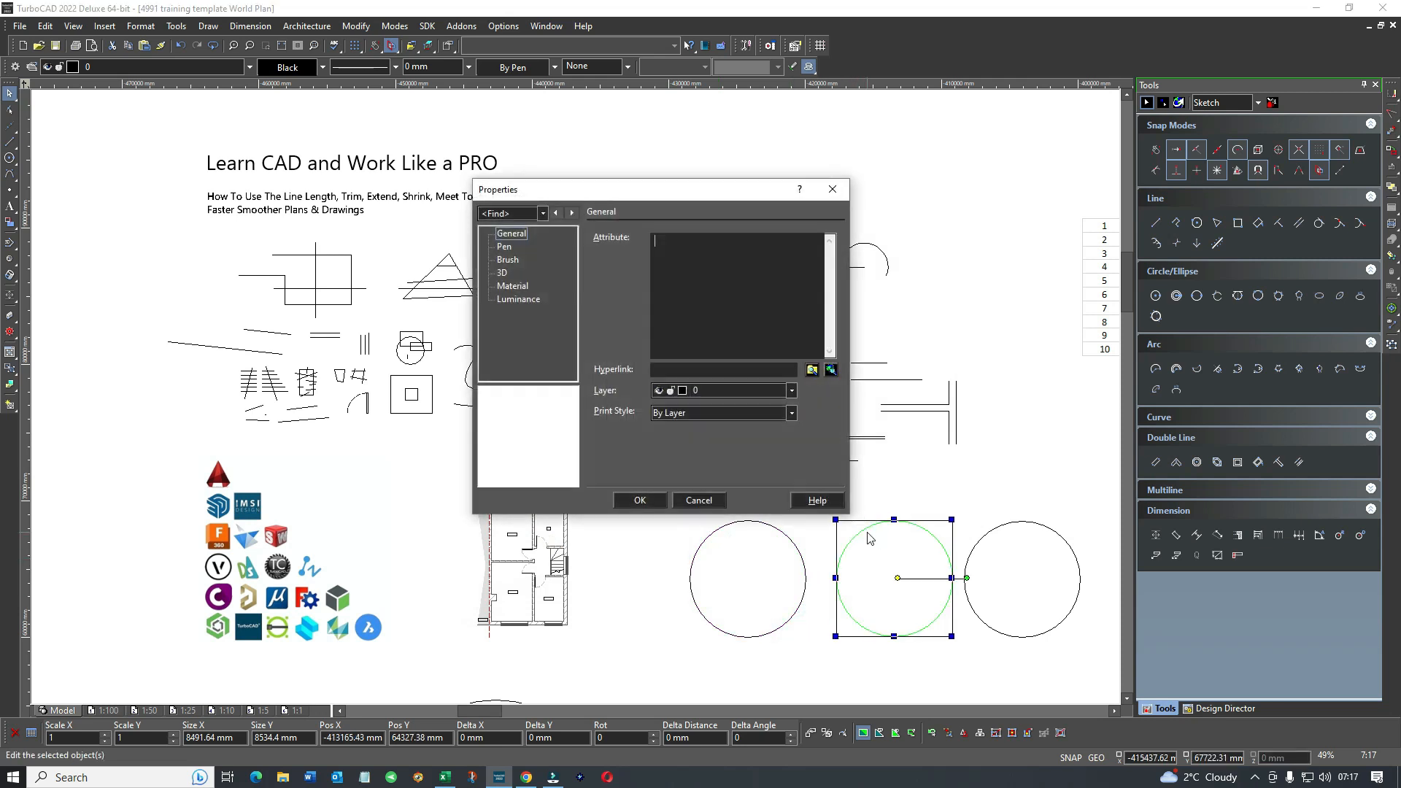
left_click(686, 499)
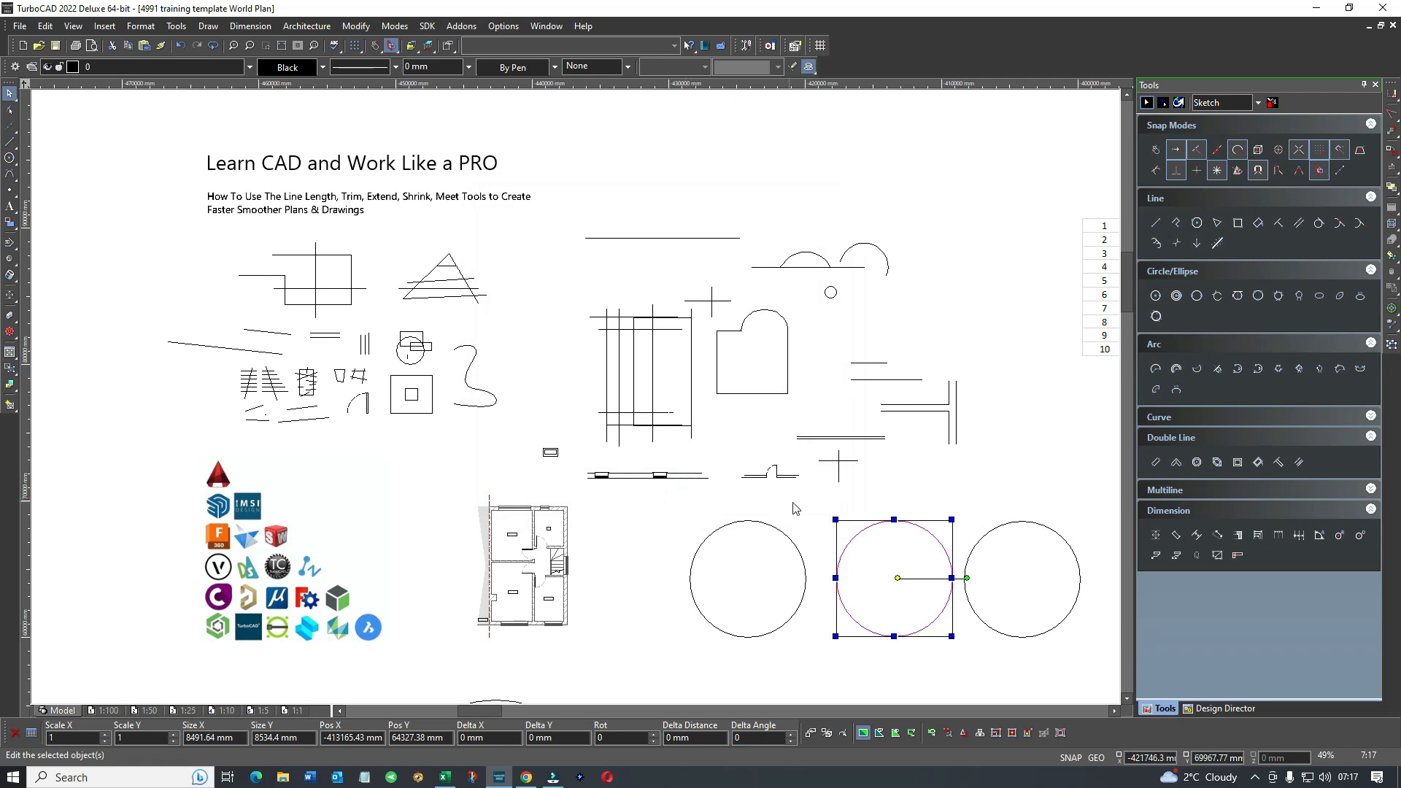
left_click(633, 239)
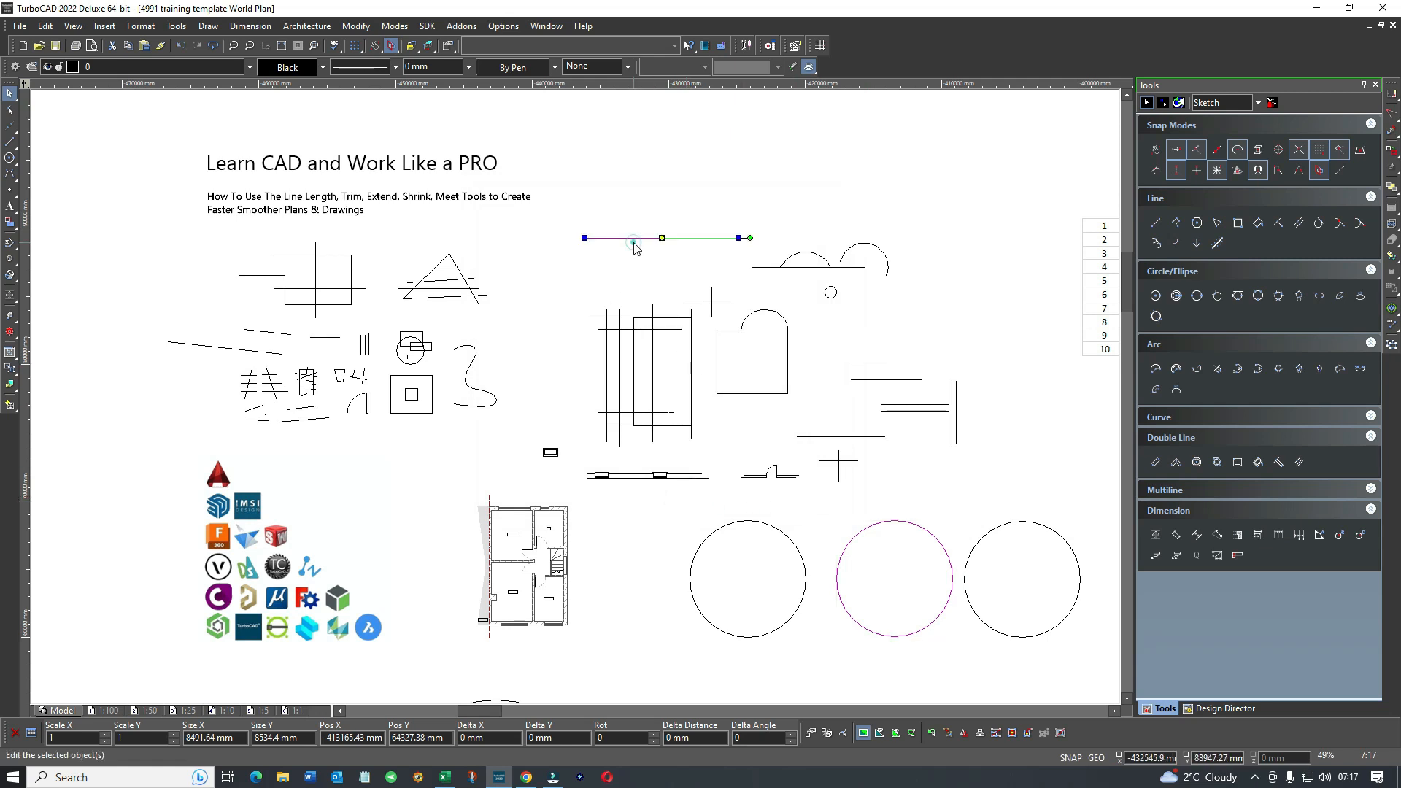
double_click(633, 241)
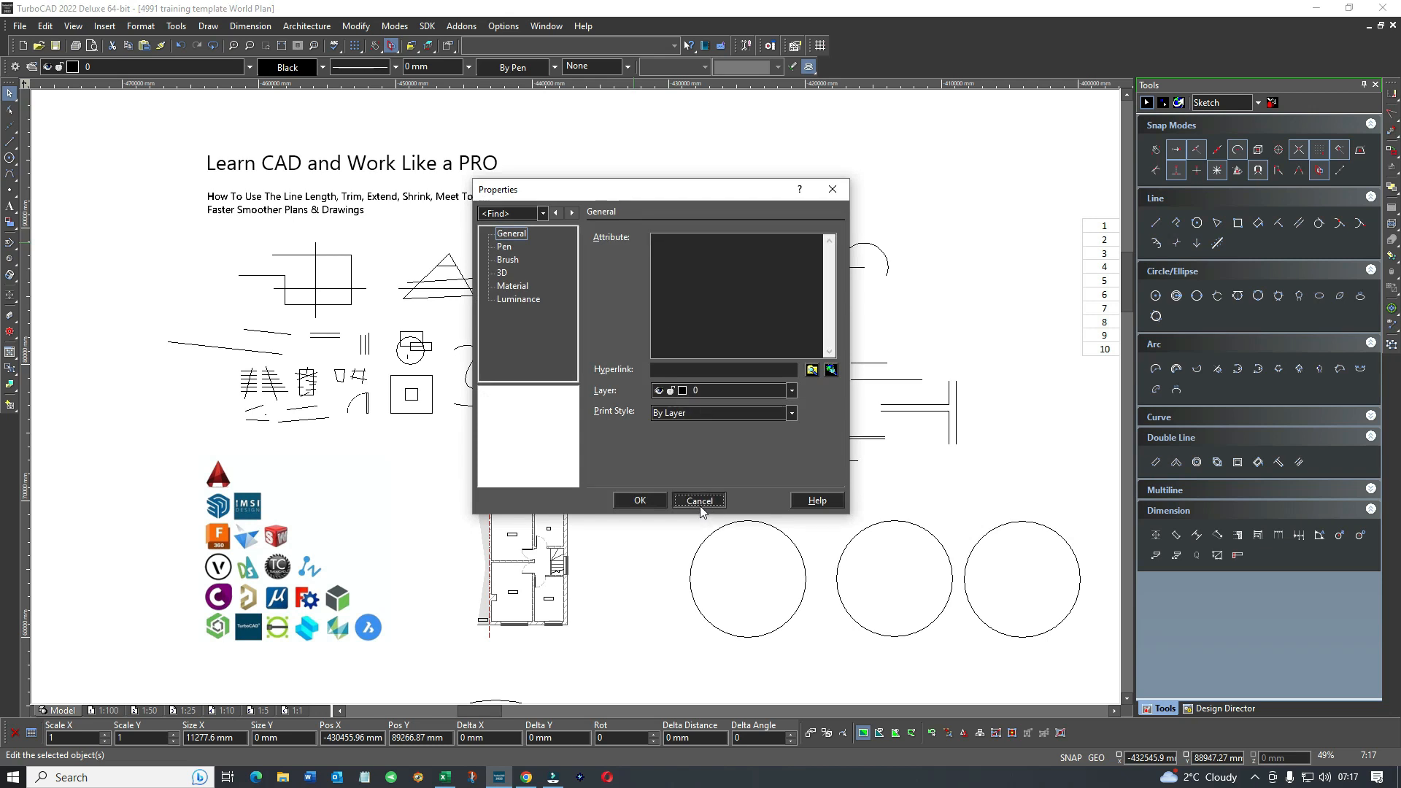
left_click(699, 500)
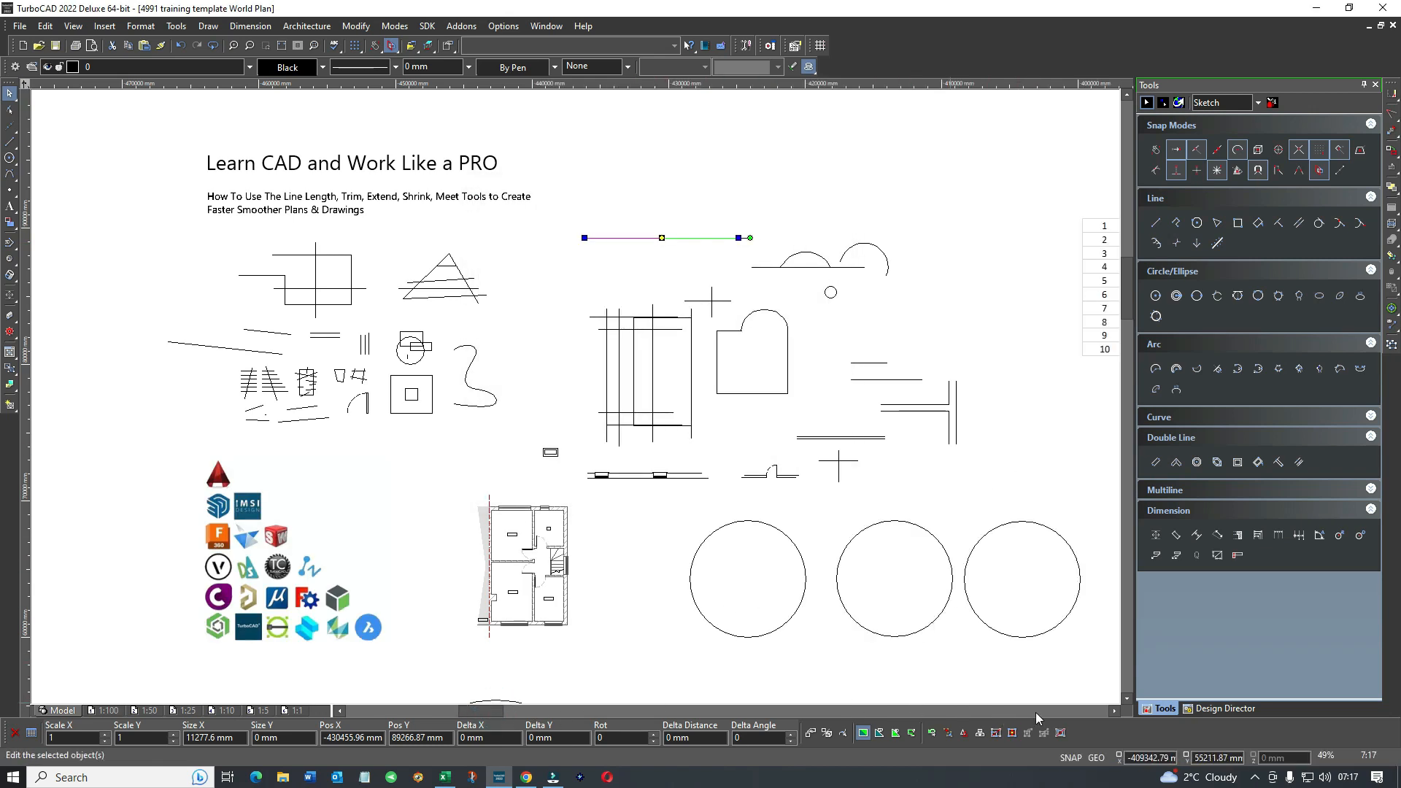
Examine the numbered keyboard shortcut table to the right of the practice shapes, leaving nothing selected.
left_click(1114, 711)
left_click(1113, 711)
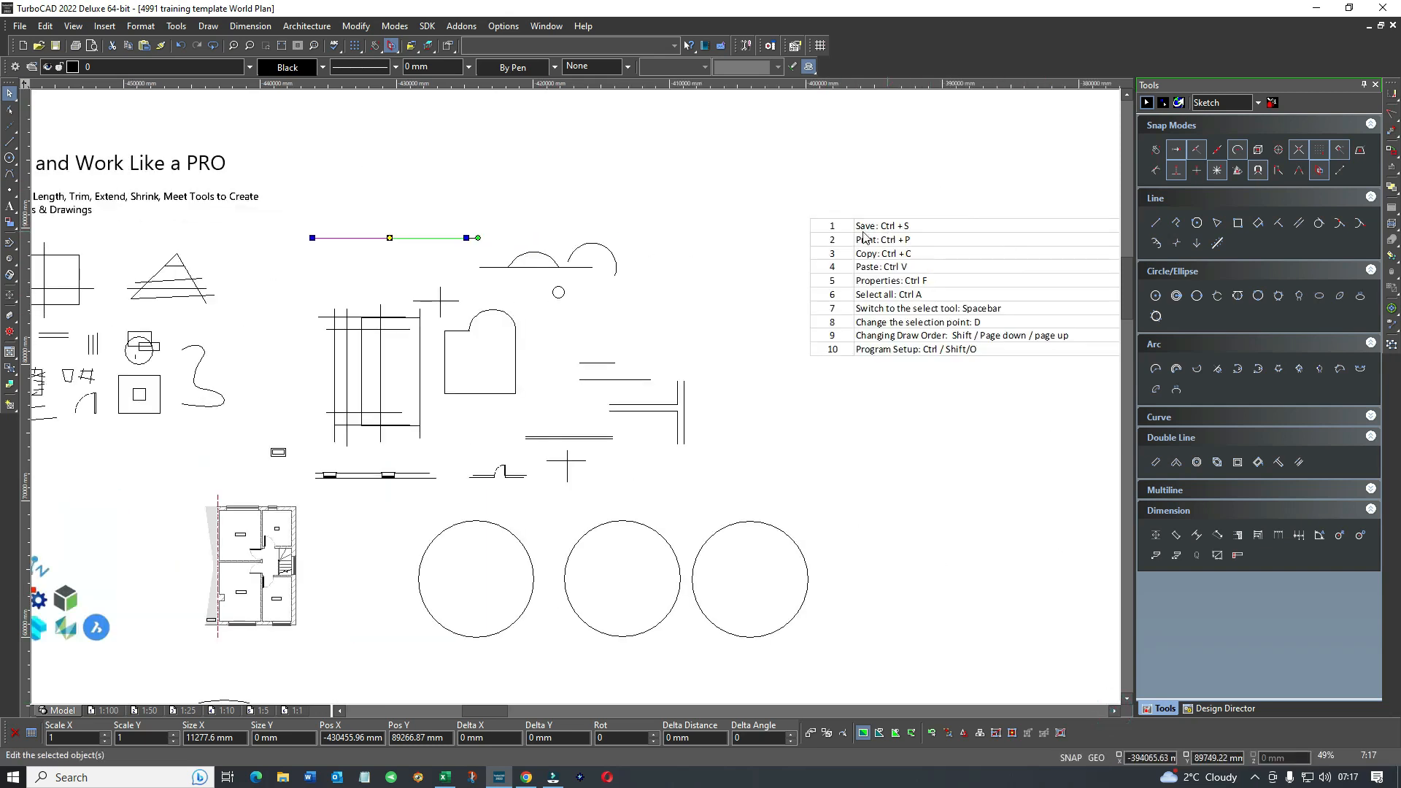
scroll(802, 245, "down", 1)
left_click_drag(570, 372, 659, 495)
scroll(697, 413, "up", 1)
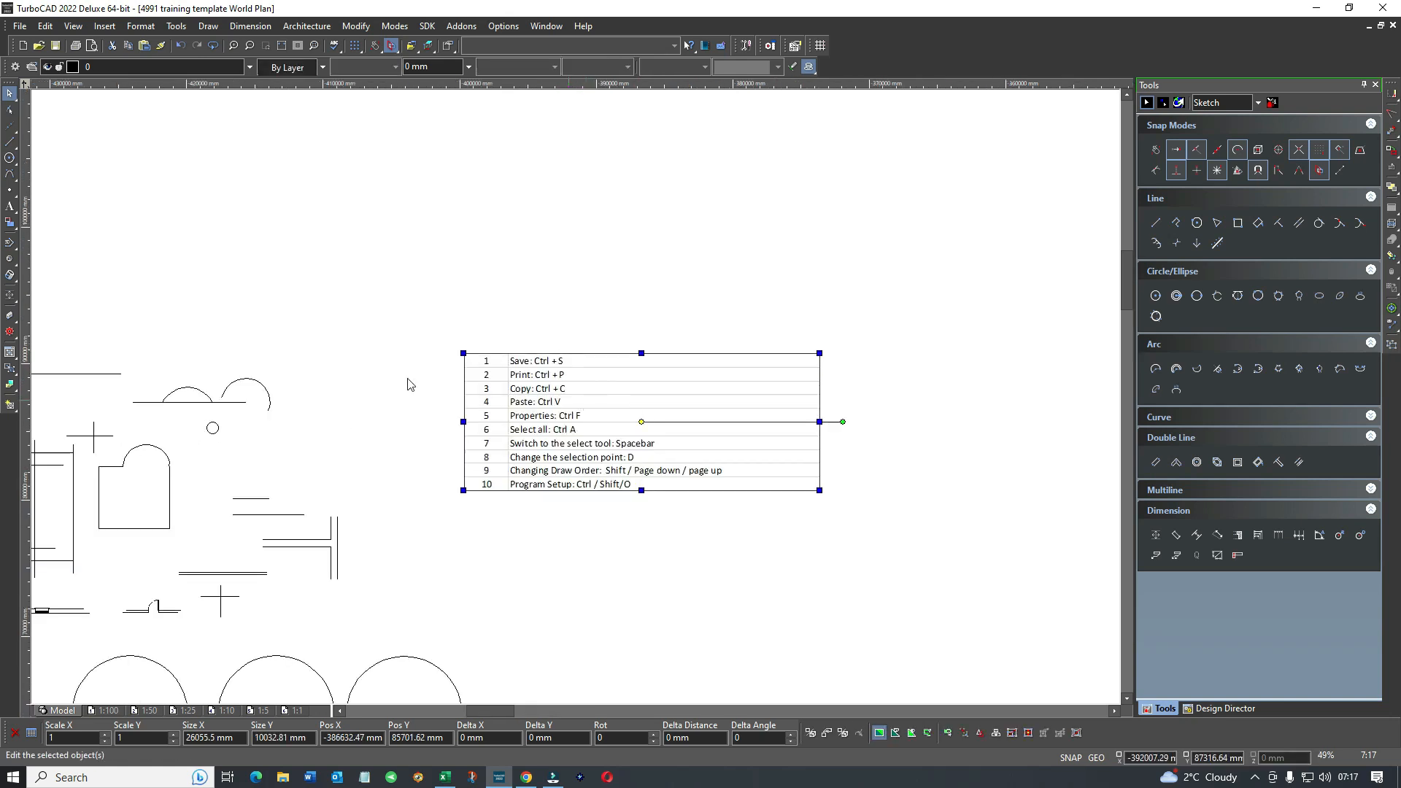
left_click(419, 329)
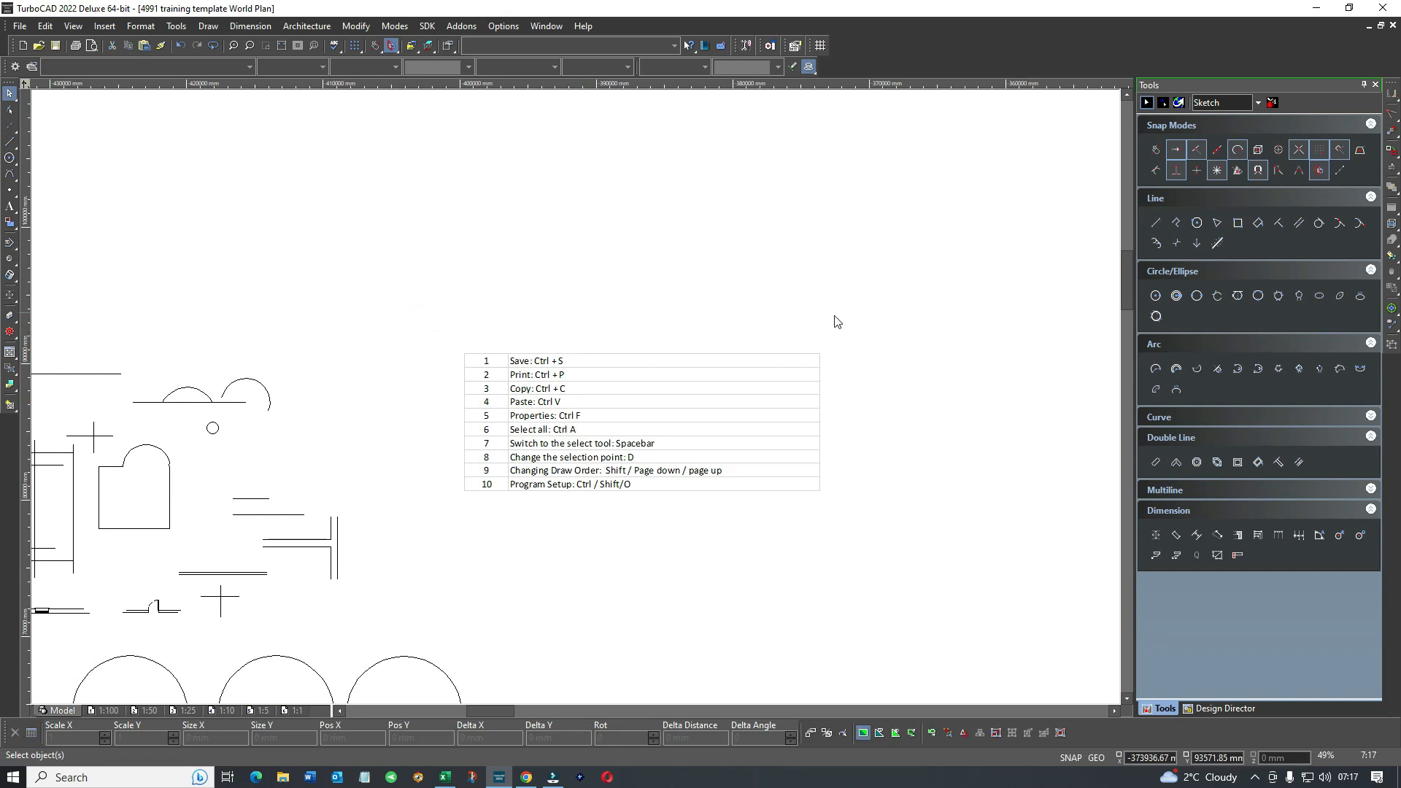
Frame the title, practice shapes and three circles with a zoom window.
scroll(575, 402, "down", 2)
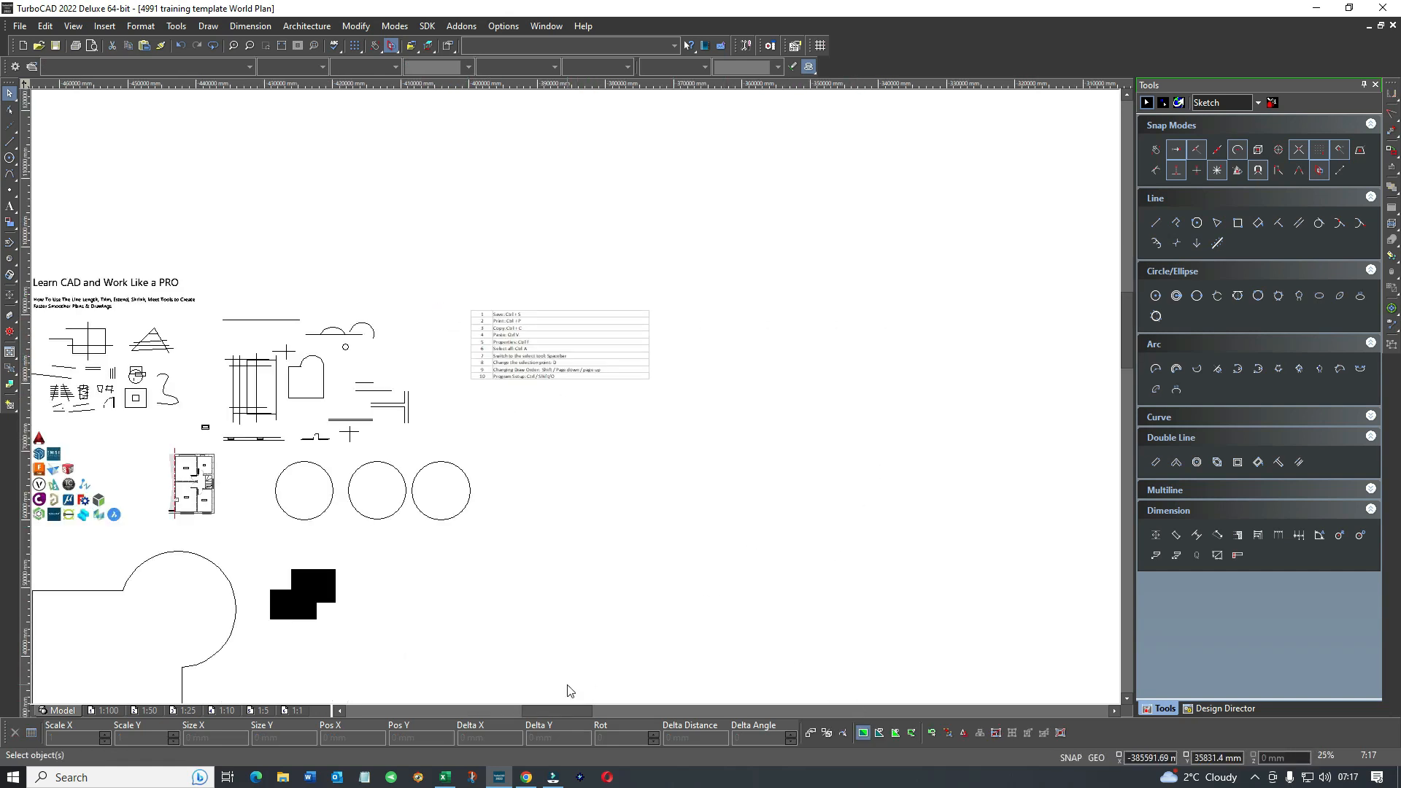
left_click_drag(570, 705, 544, 704)
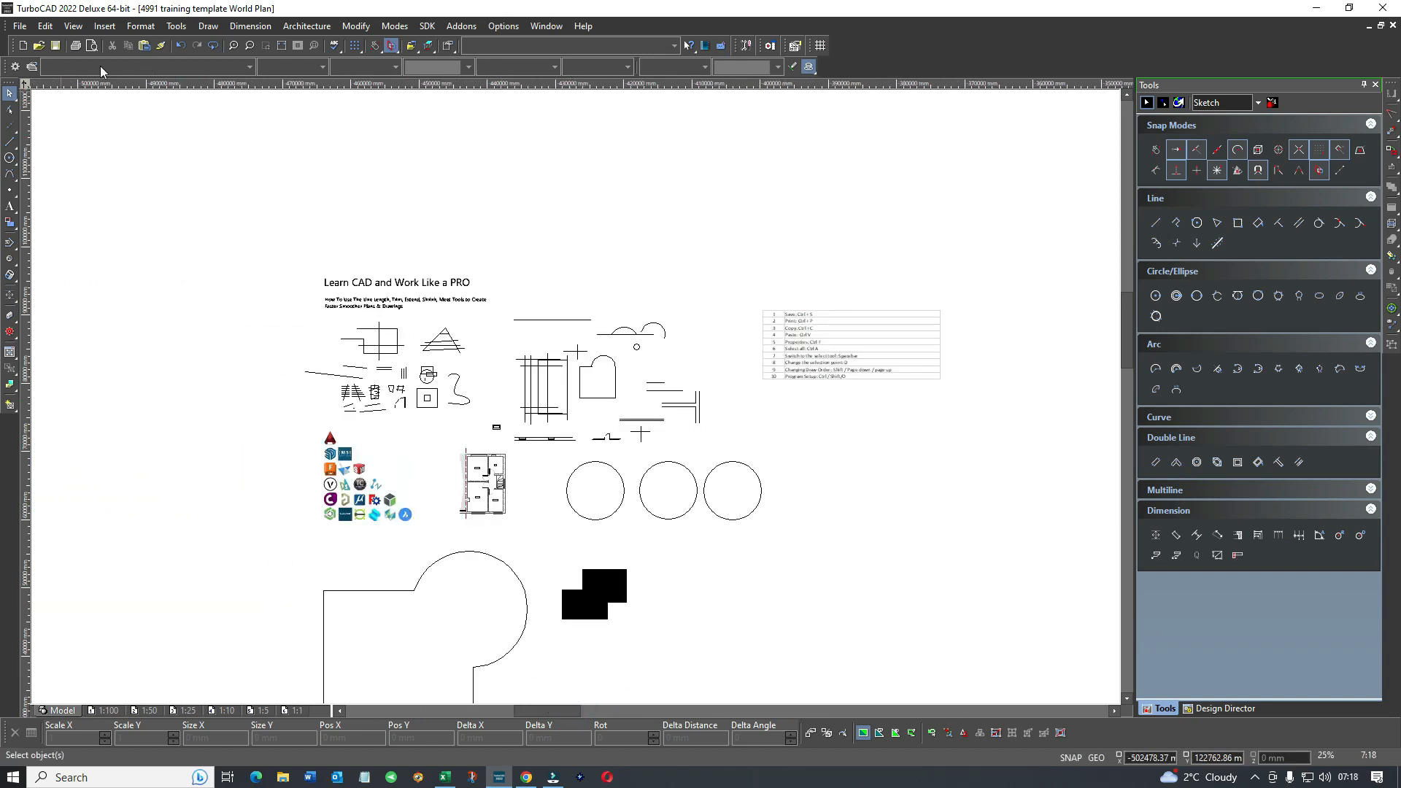
left_click(265, 45)
left_click(278, 264)
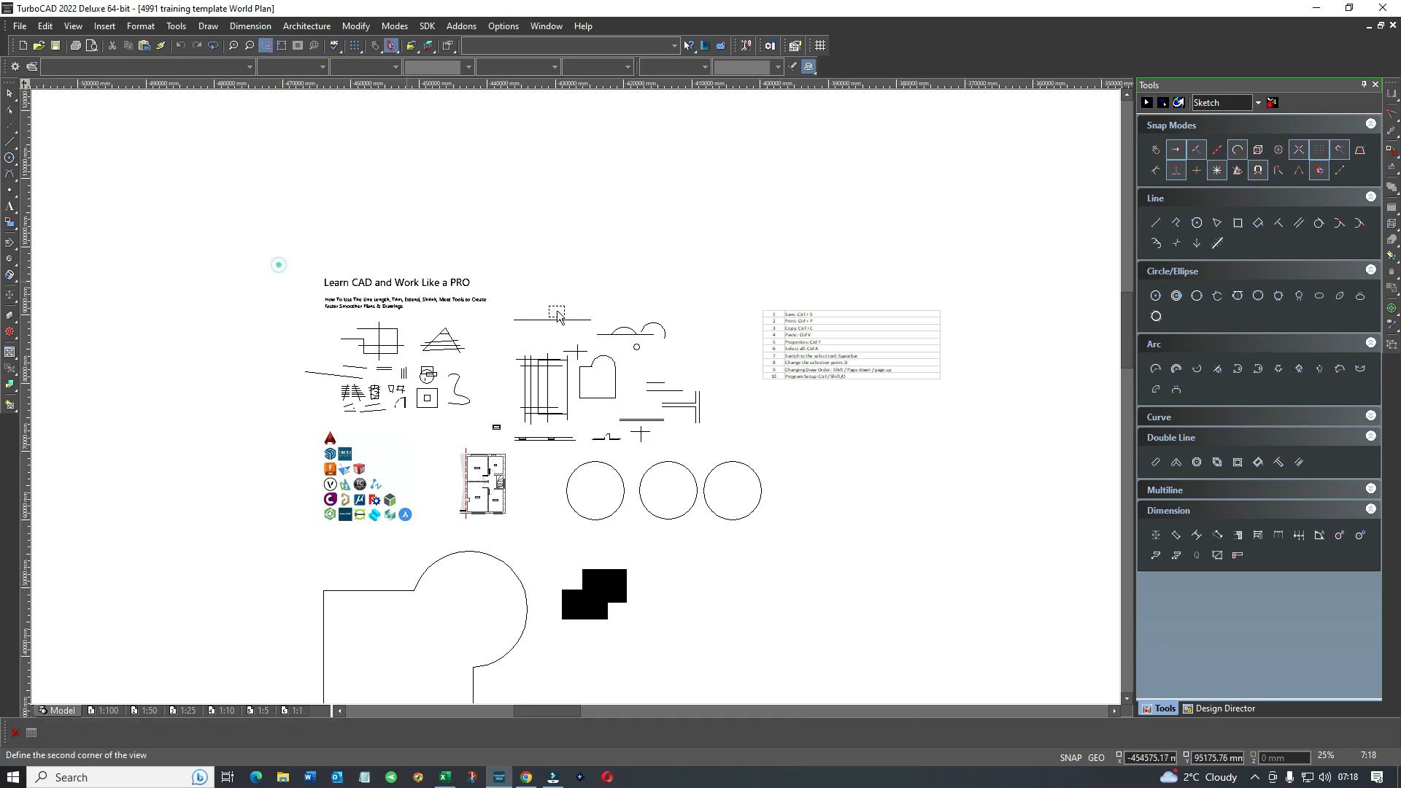
left_click(763, 545)
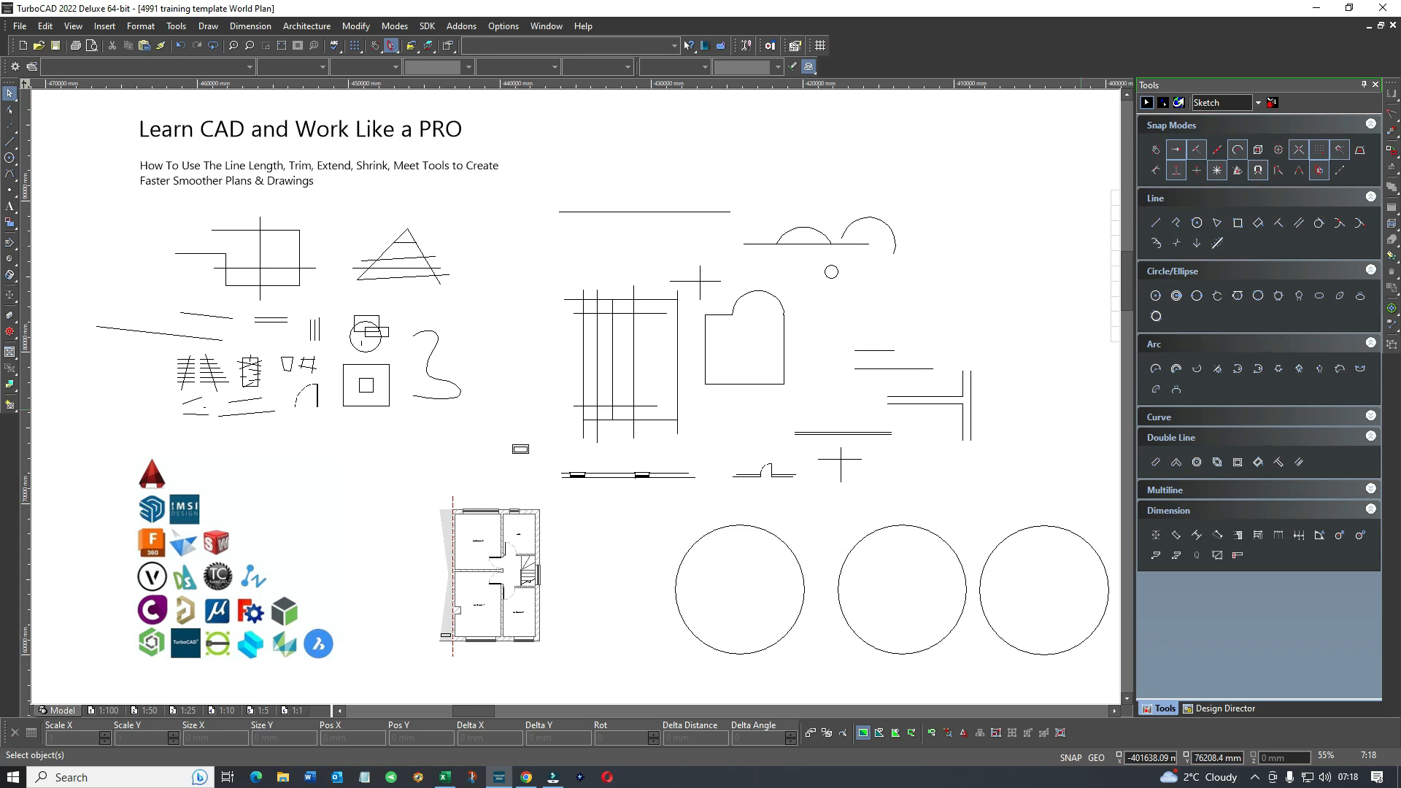
Reopen the middle circle's properties, close them without changes and deselect the circle.
left_click(909, 527)
left_click(972, 488)
left_click(896, 526)
left_click(894, 526)
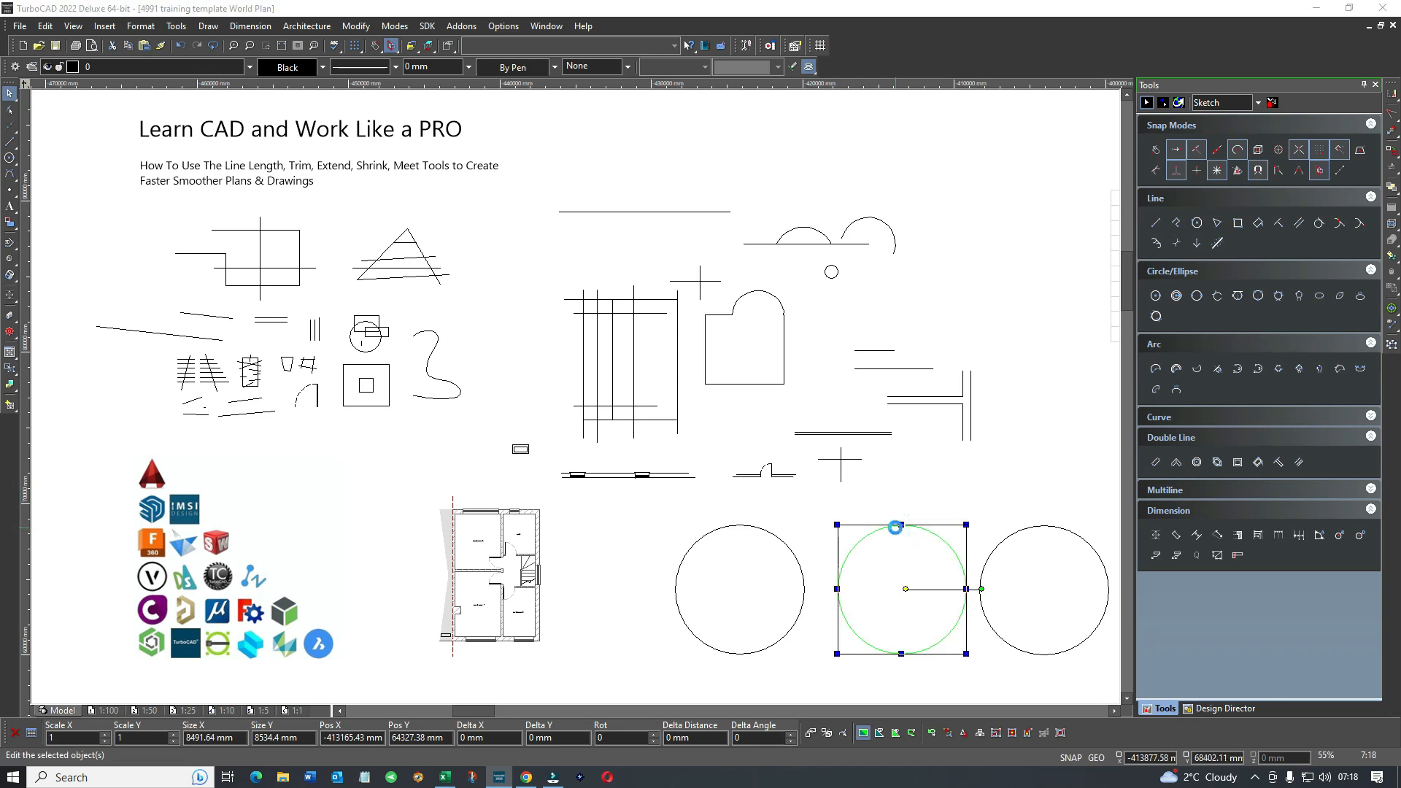
double_click(895, 526)
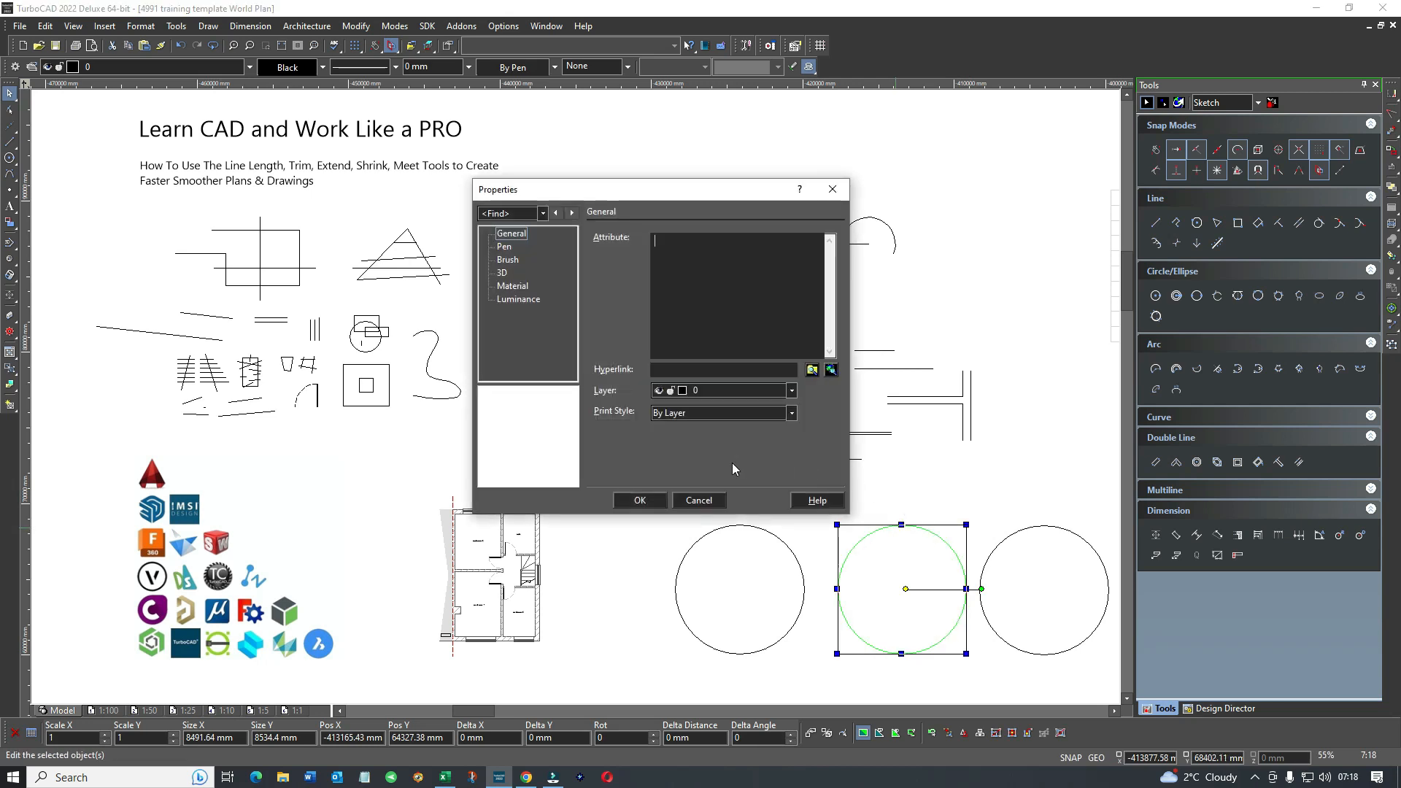
left_click(640, 500)
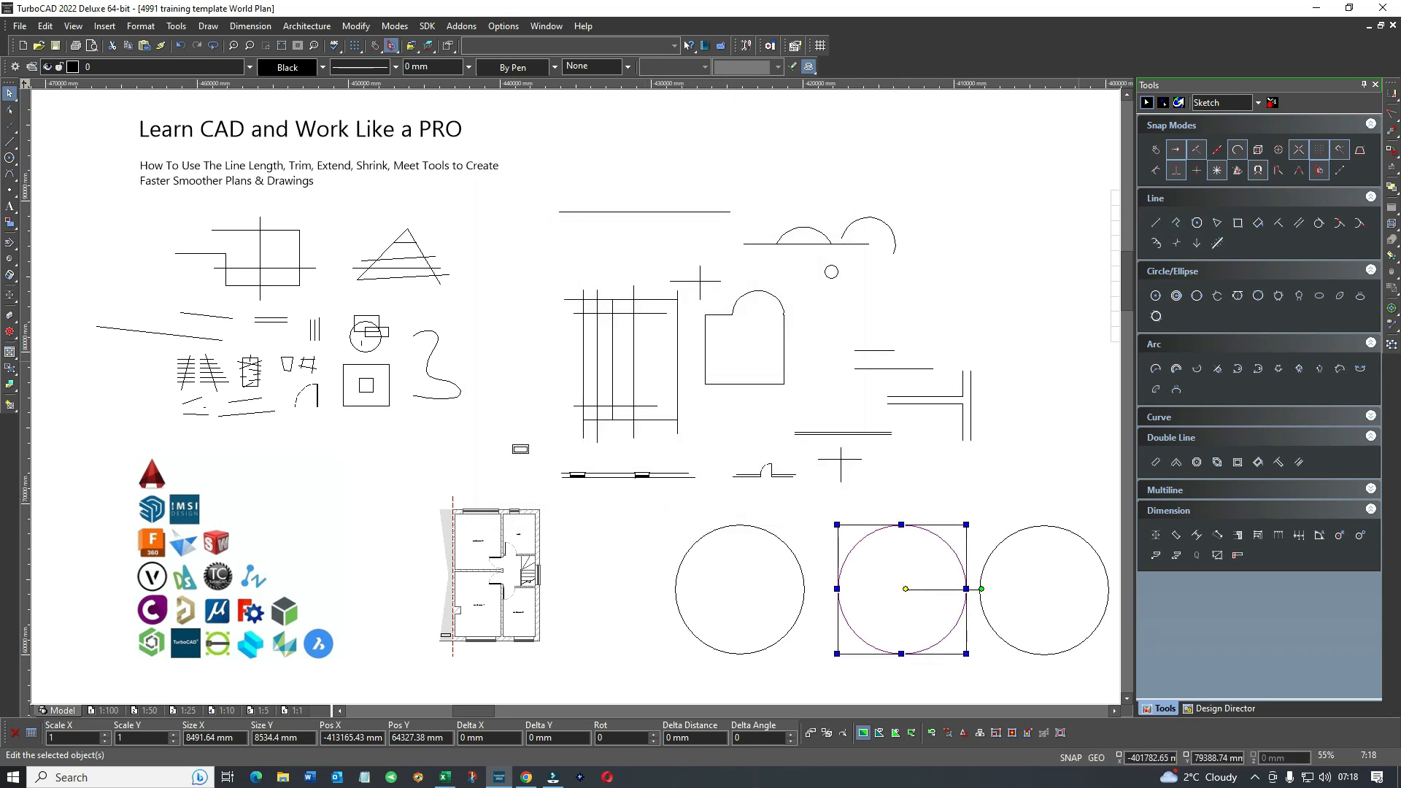
left_click(979, 183)
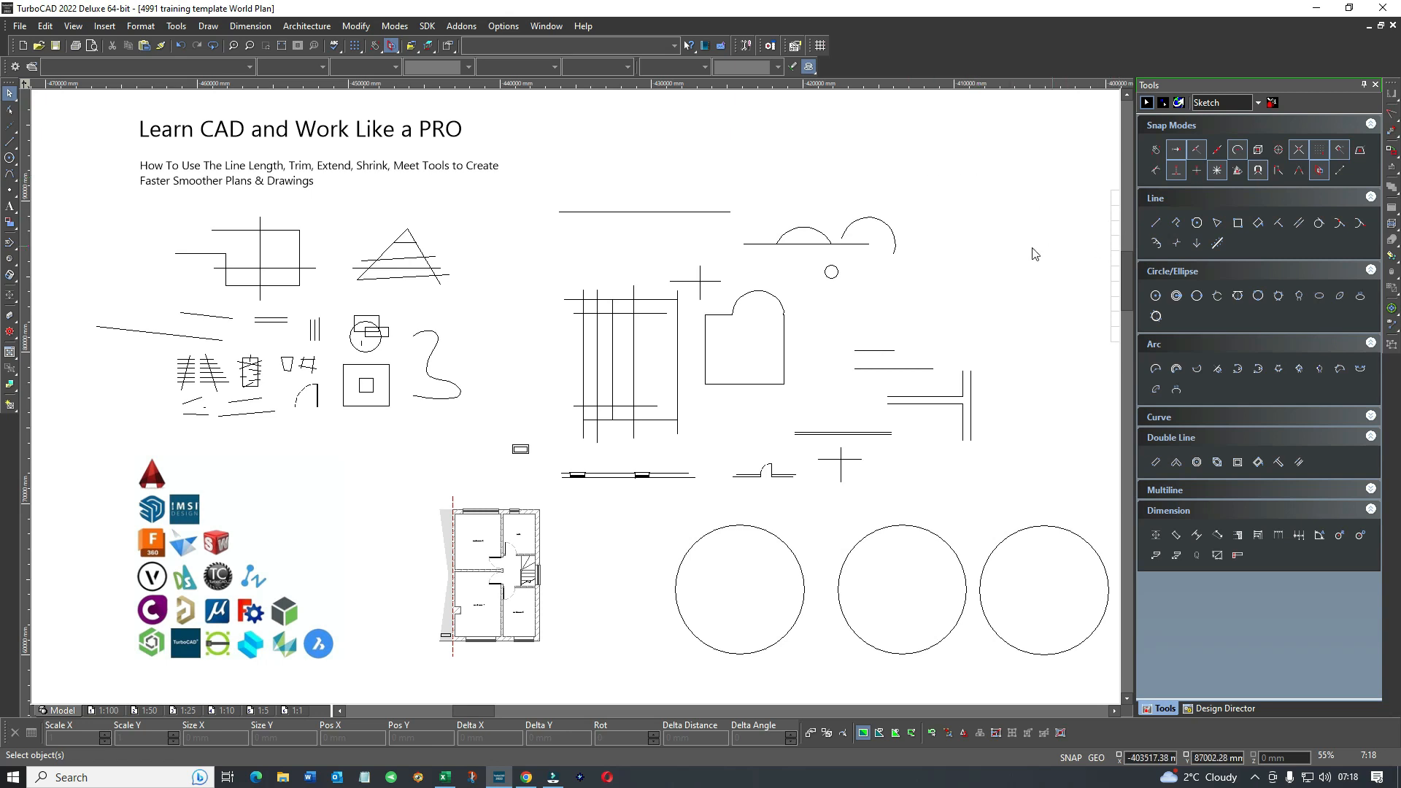
Draw a horizontal line above the arcs and a vertical line about 4572 mm long down from its right end, and return to selection mode.
left_click(1155, 223)
left_click(859, 161)
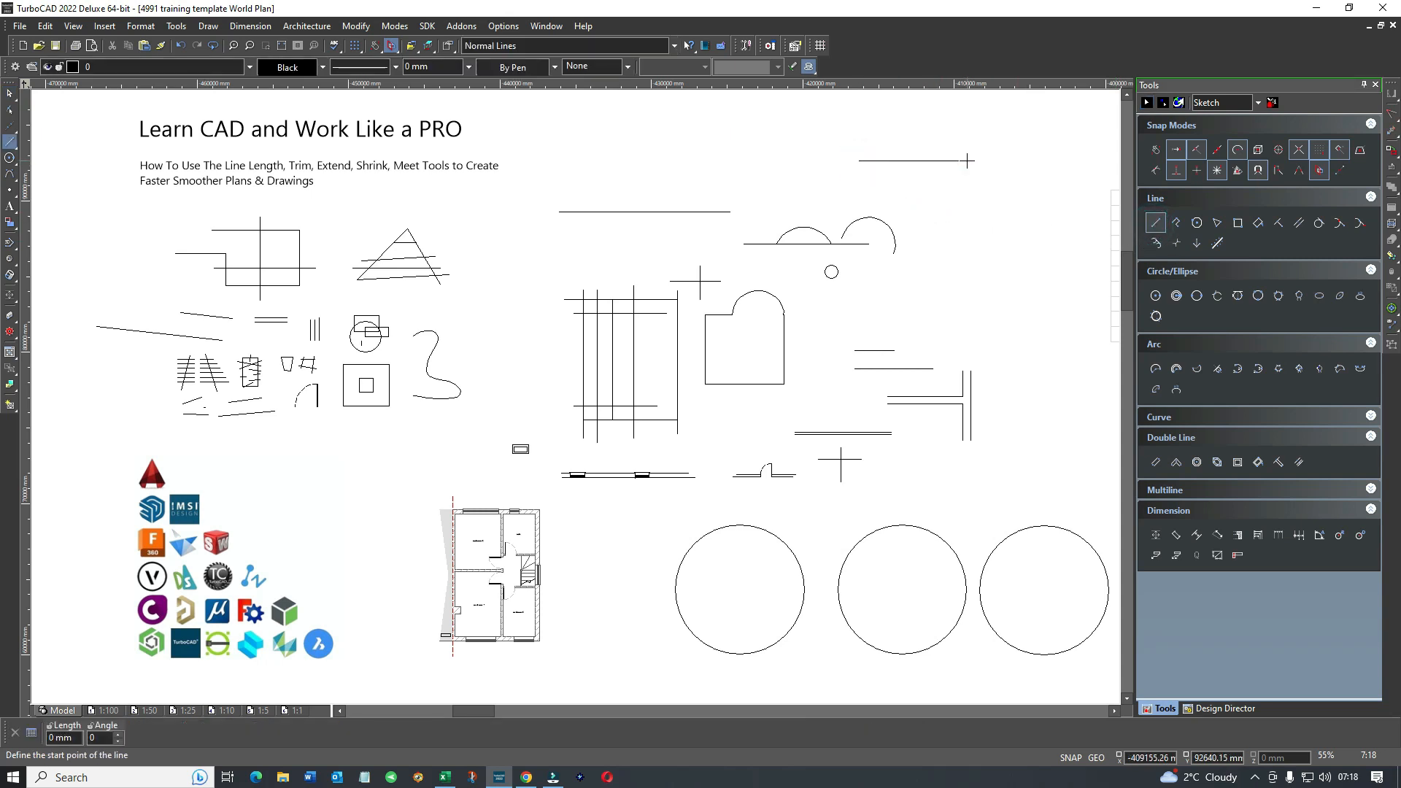
left_click(964, 161)
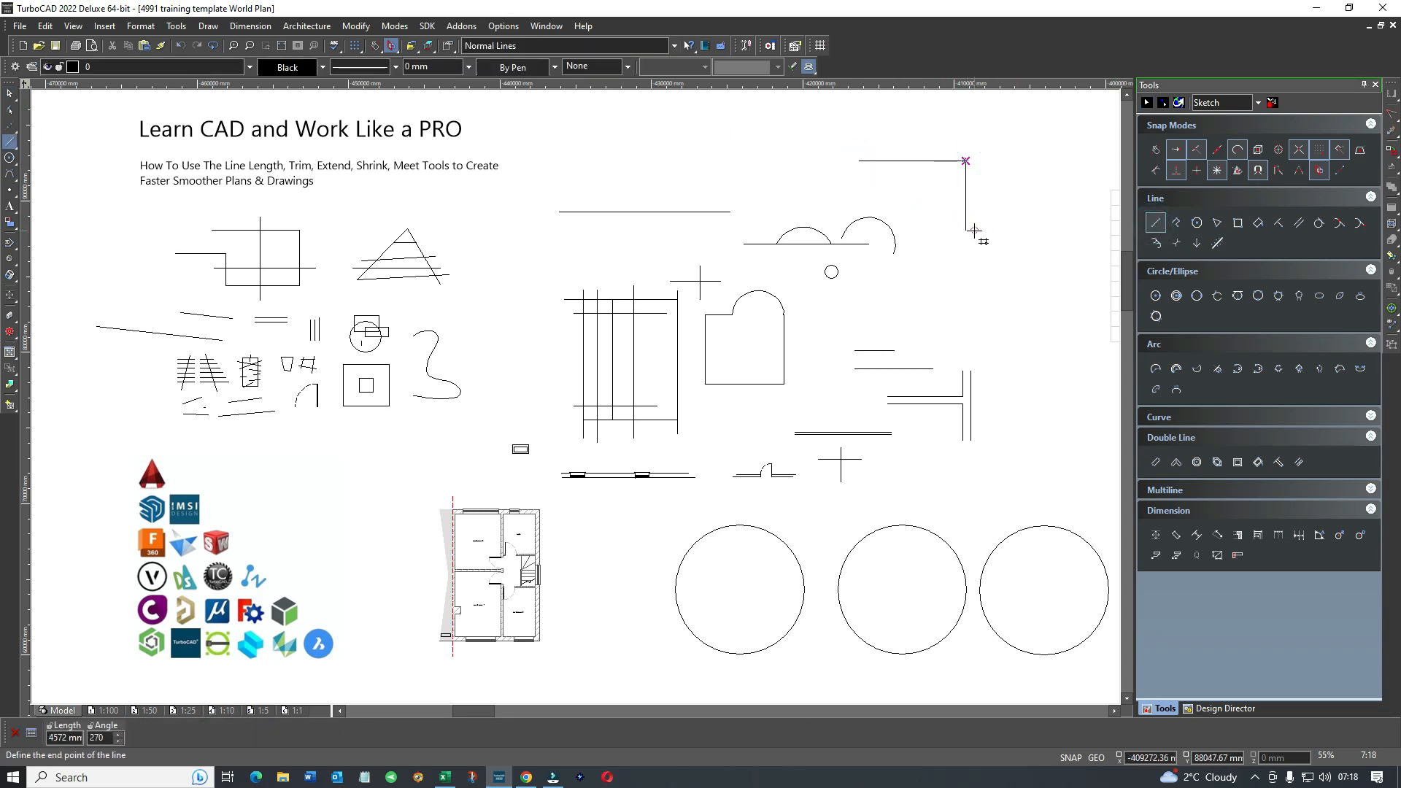
left_click(966, 230)
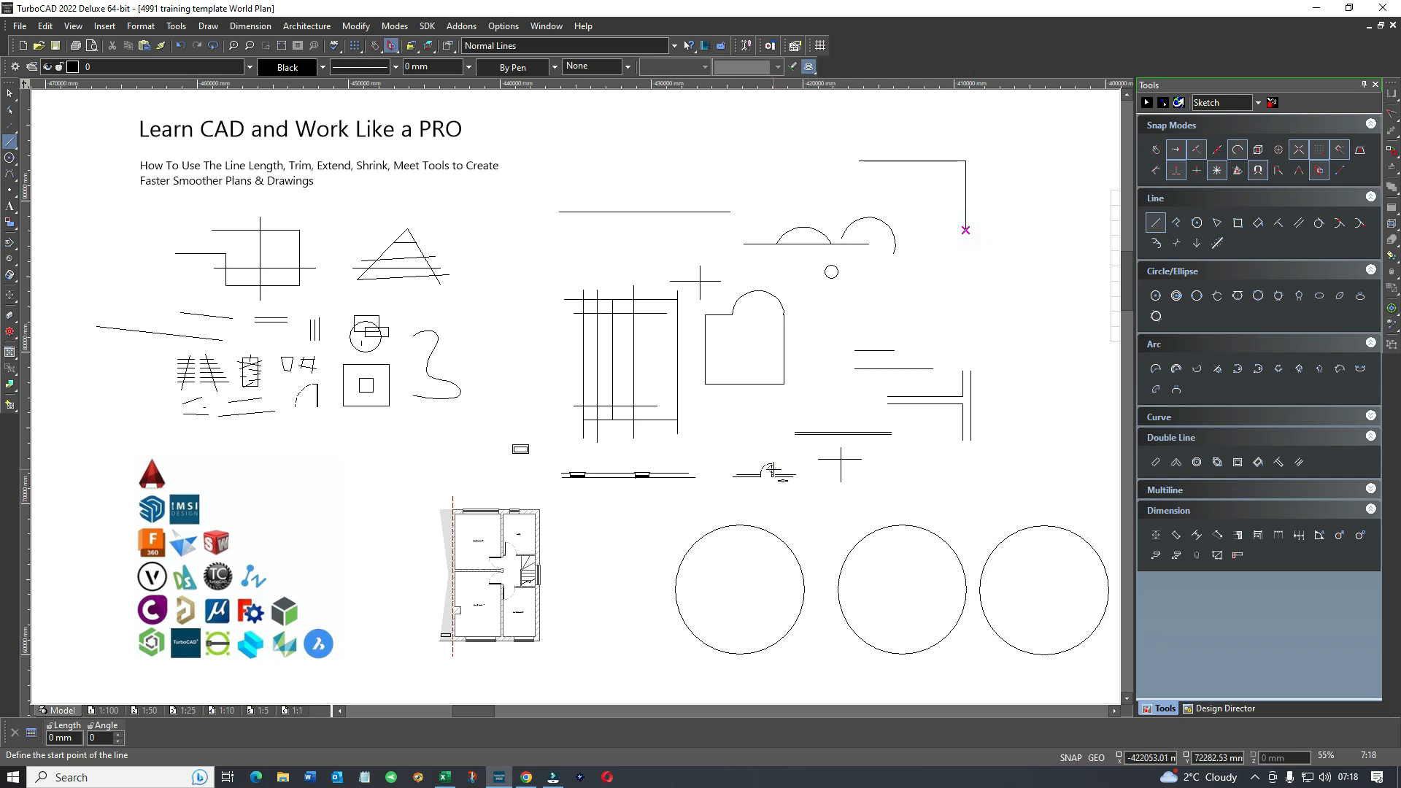
left_click(11, 95)
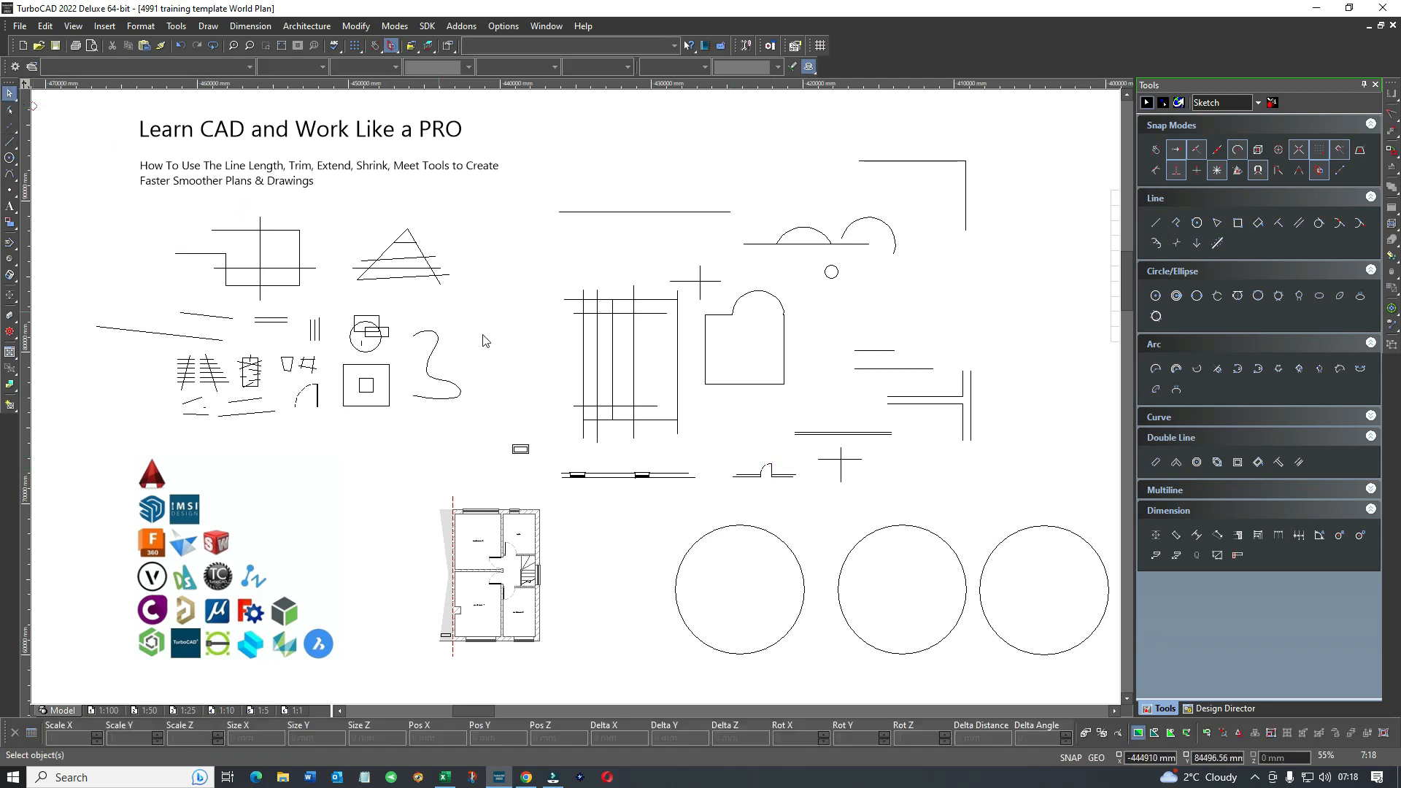
Extend the stepped line with a horizontal line from its lower end and a short vertical line down, and return to selection mode.
left_click(766, 470)
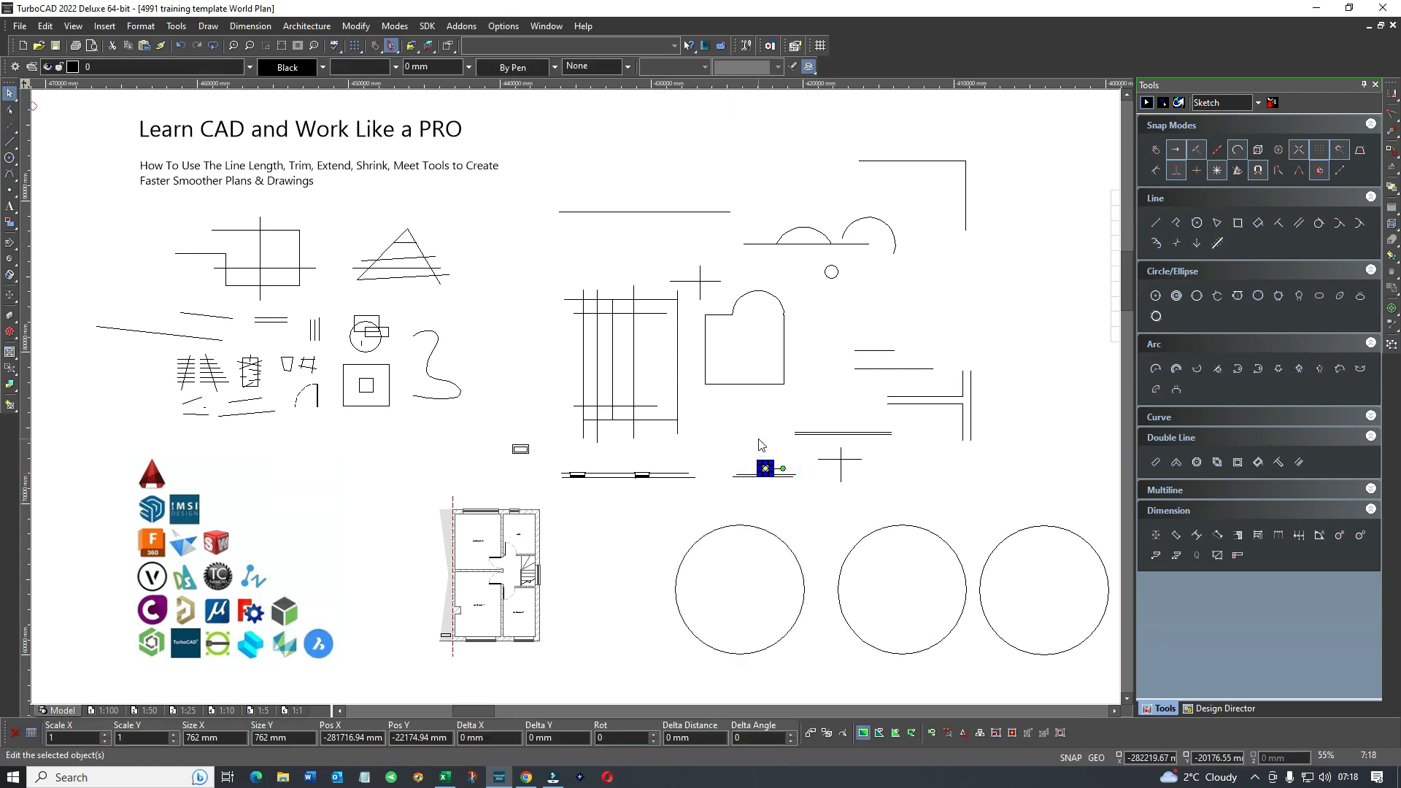
left_click(761, 443)
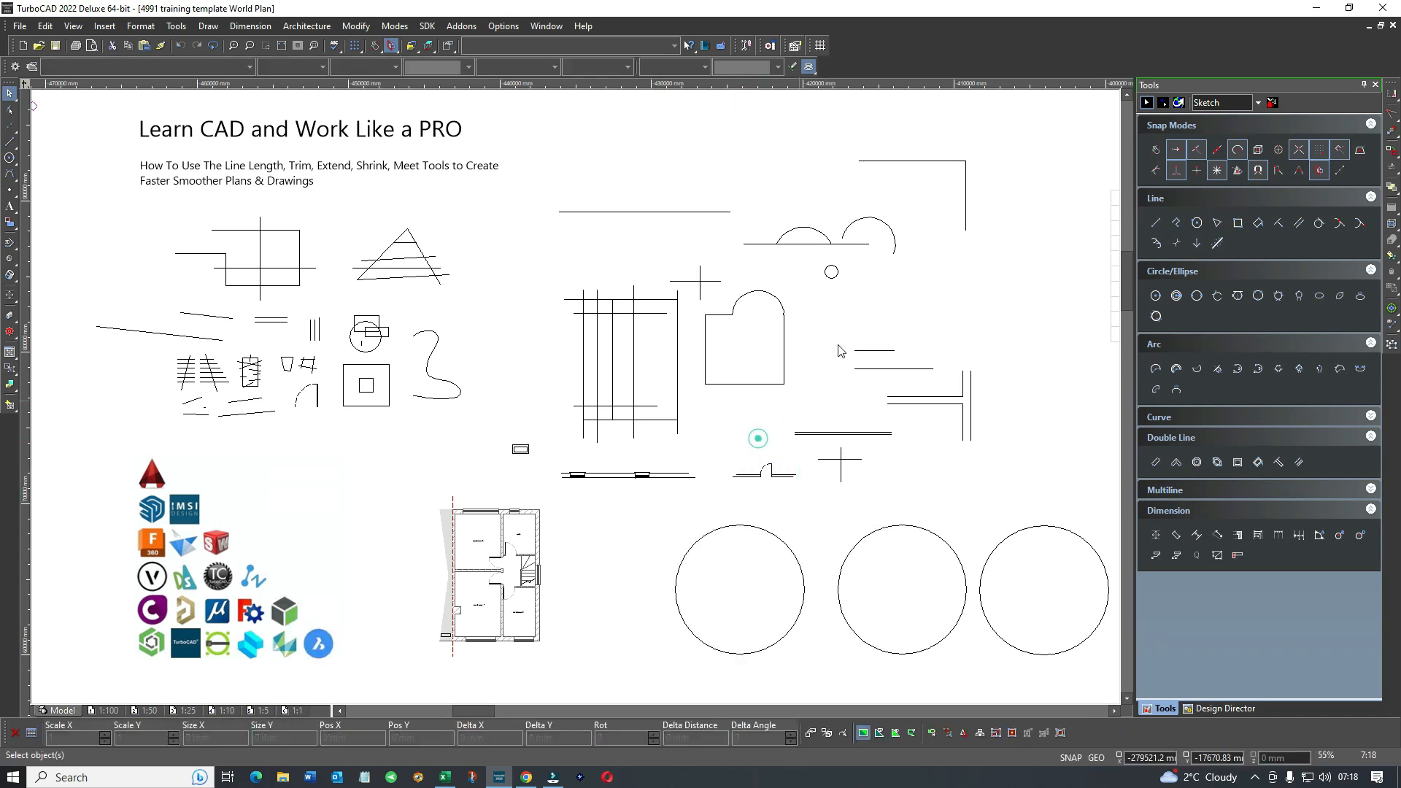
left_click(1157, 226)
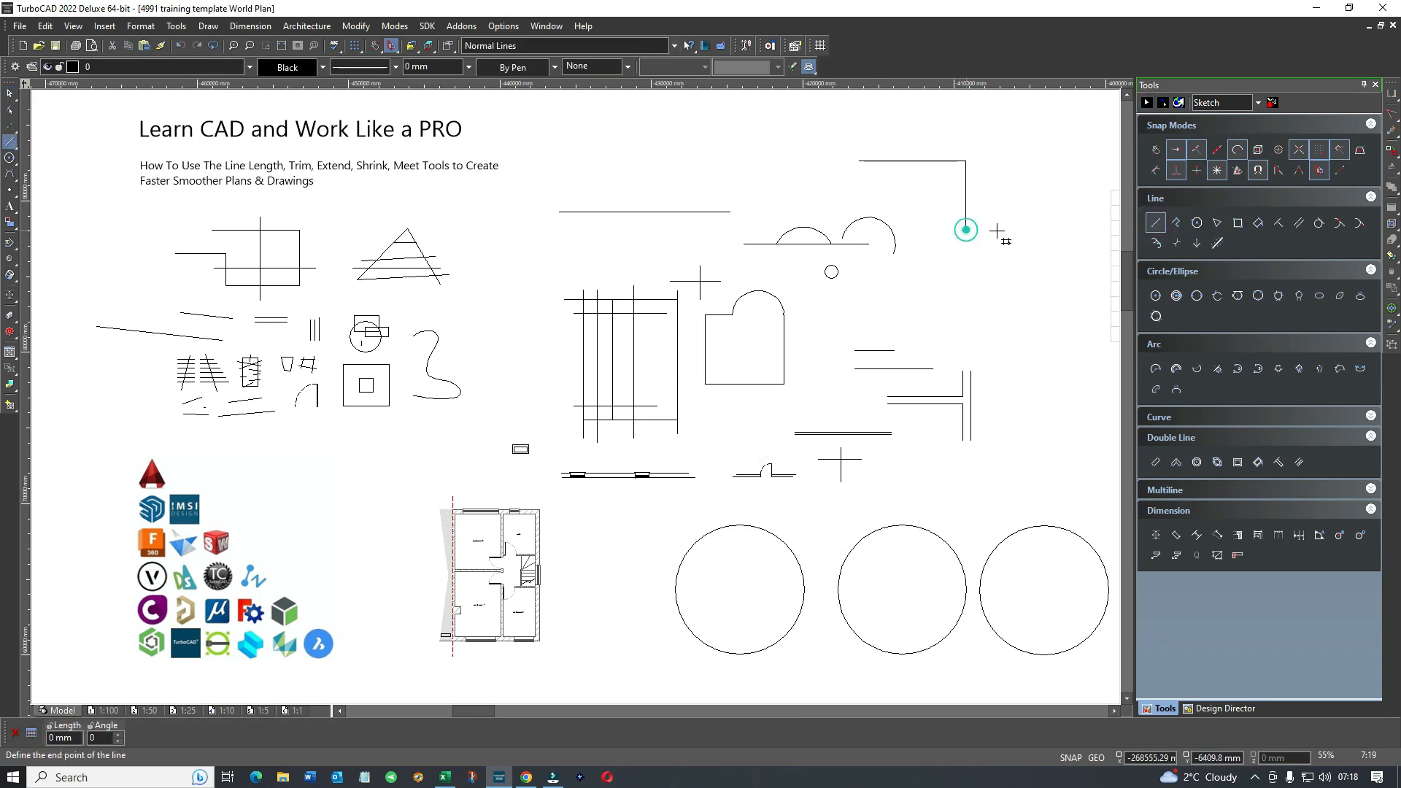
left_click(1027, 229)
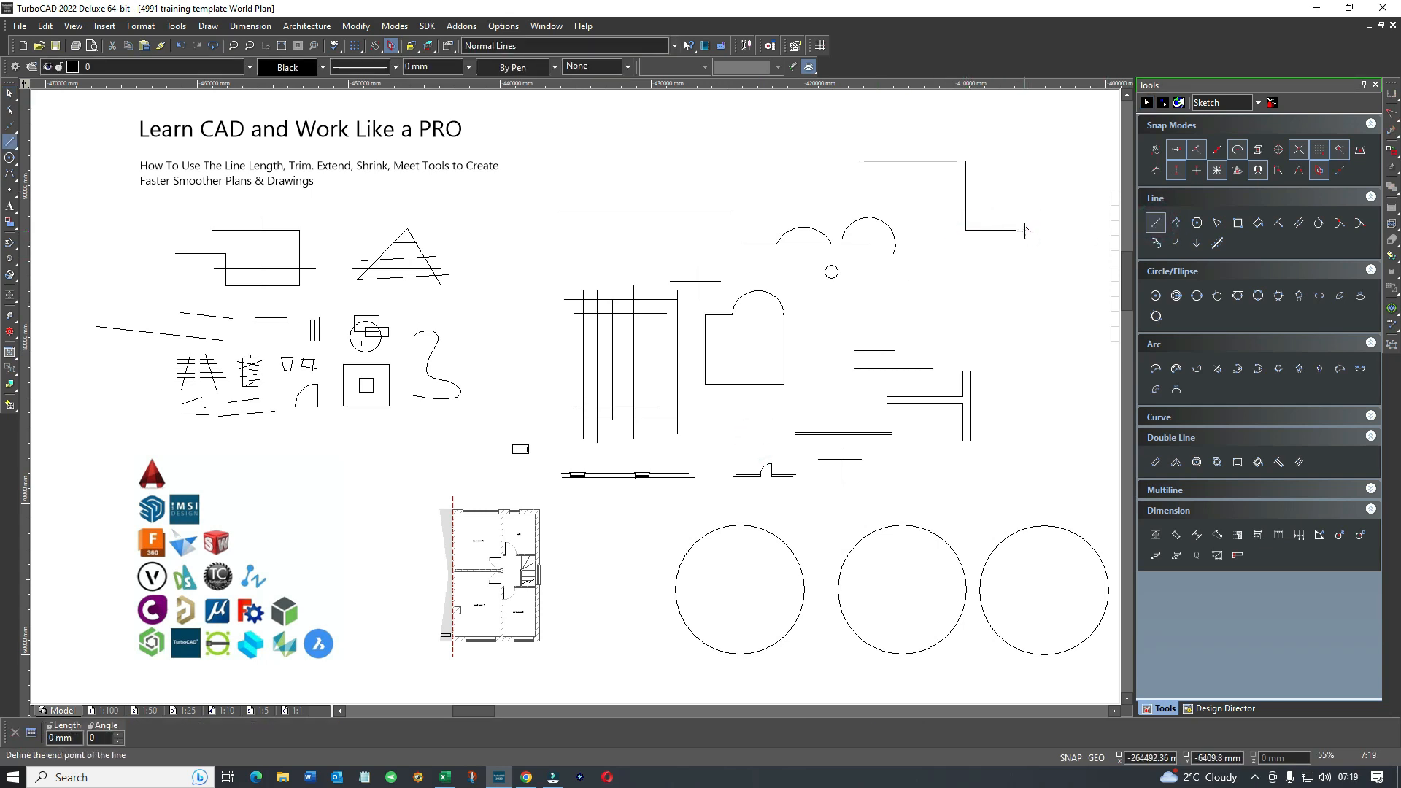
left_click(1027, 273)
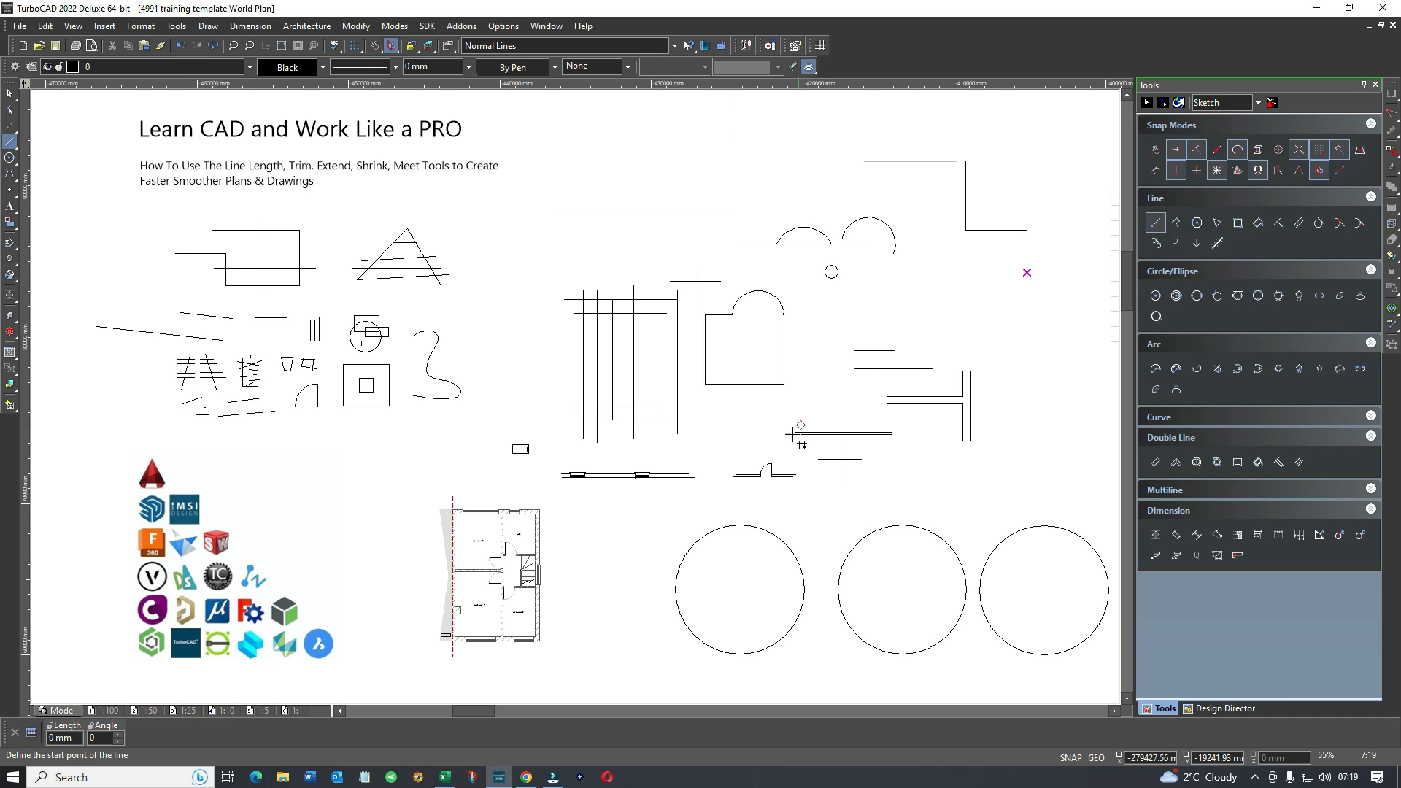
key("Escape")
Move the door block from the wall opening to just under the stepped line and draw a horizontal line below it.
left_click(768, 468)
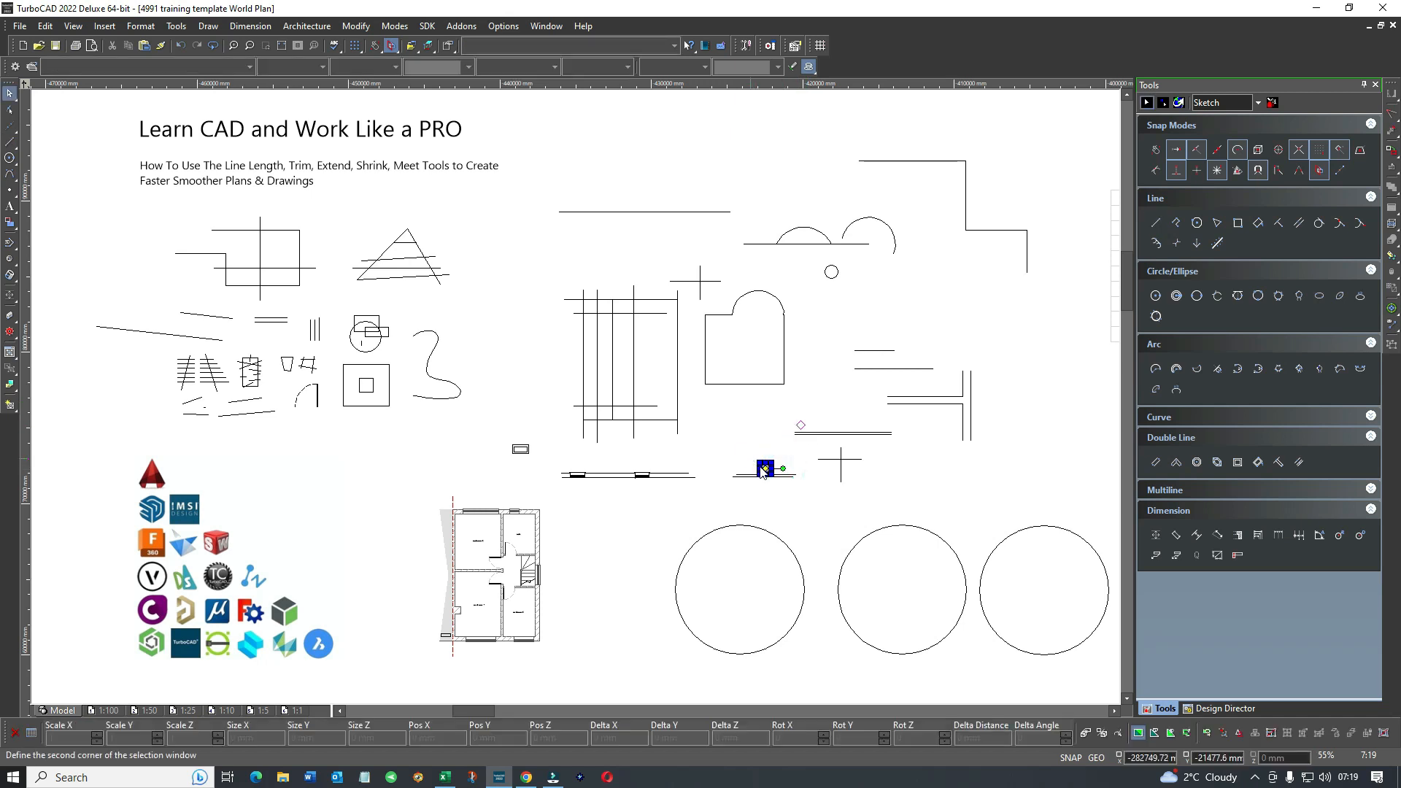
left_click_drag(764, 468, 994, 276)
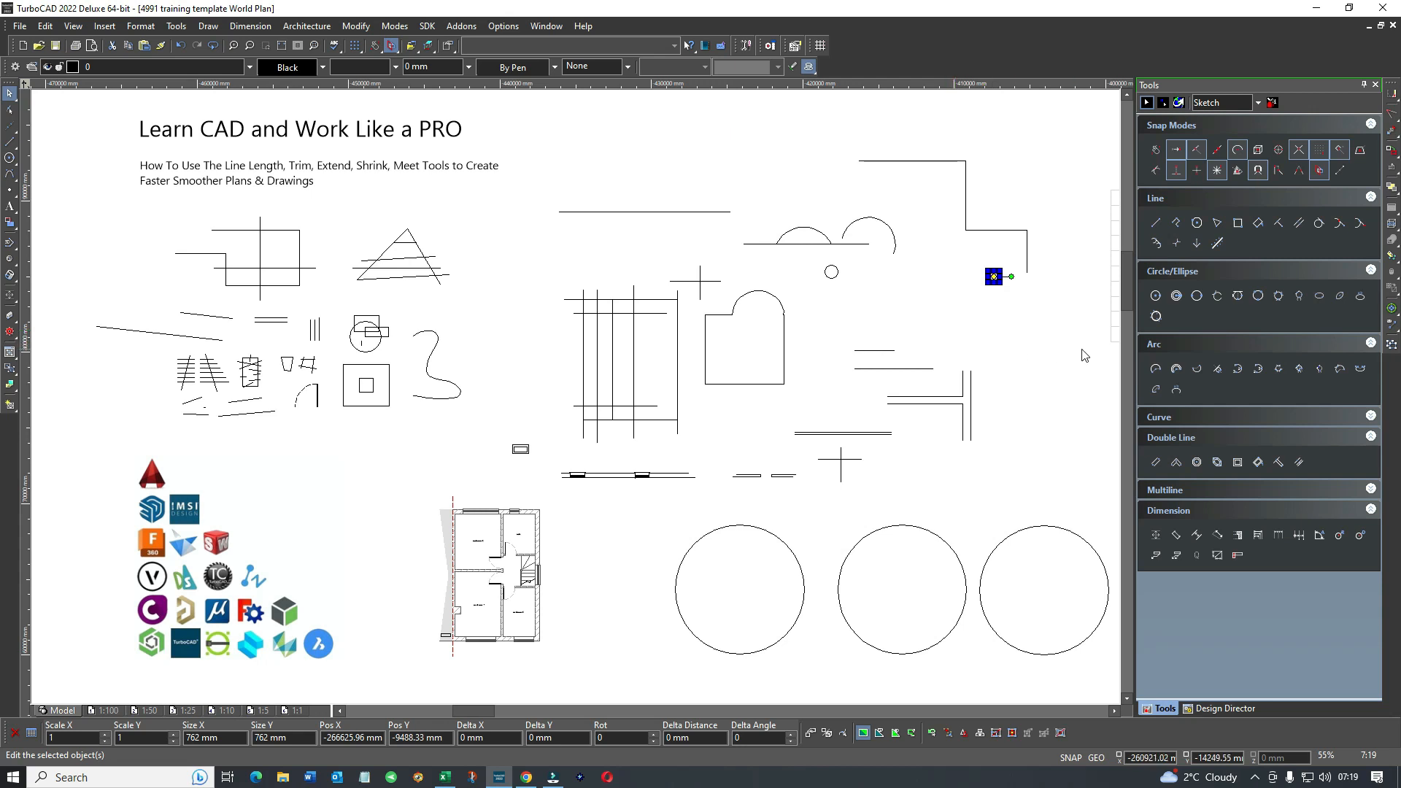
left_click(1155, 222)
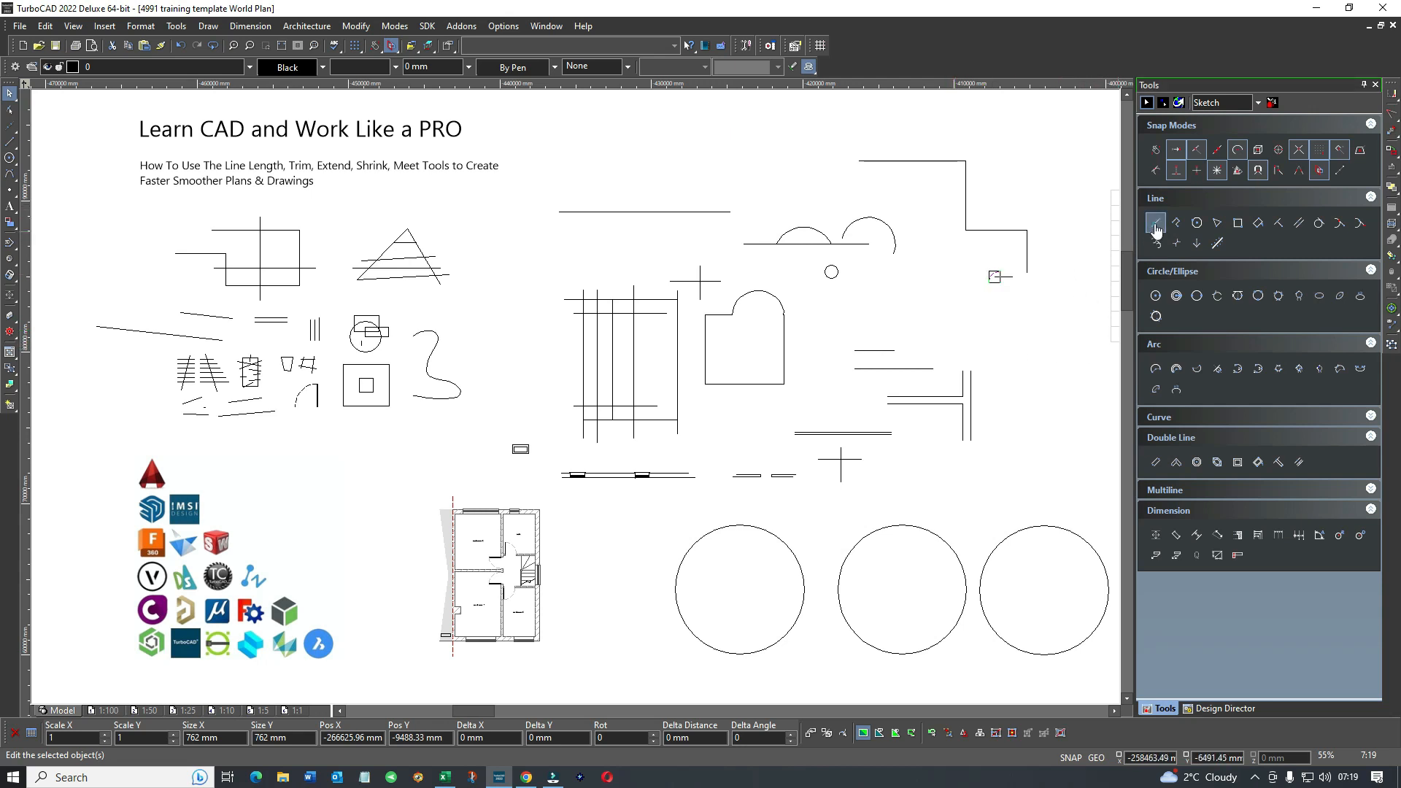
left_click(957, 318)
left_click(1026, 318)
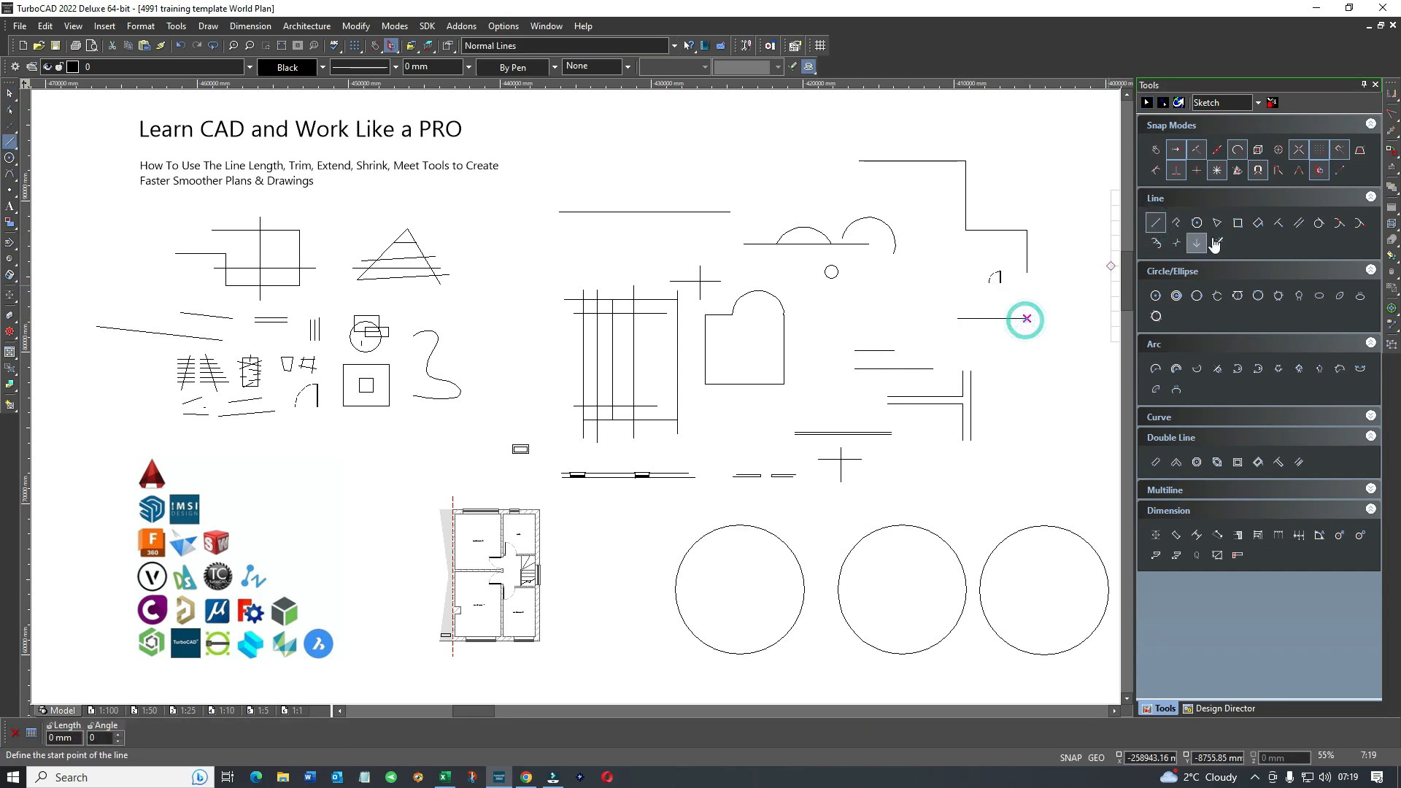
Draw two overlapping rectangles above the long horizontal line, the first about 3353 by 2438 mm, and switch to the Select tool.
left_click(1238, 223)
left_click(661, 129)
left_click(713, 165)
left_click(703, 143)
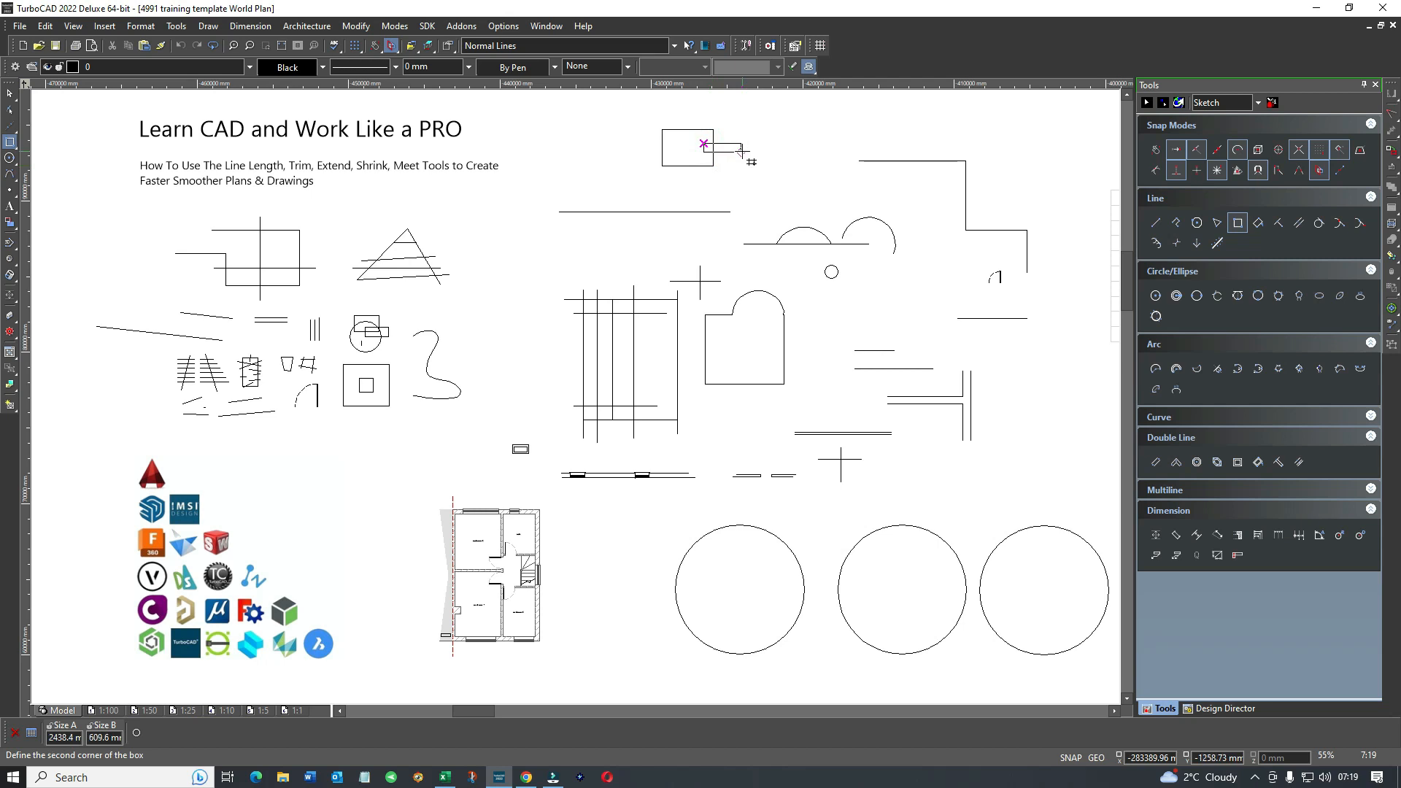
left_click(745, 175)
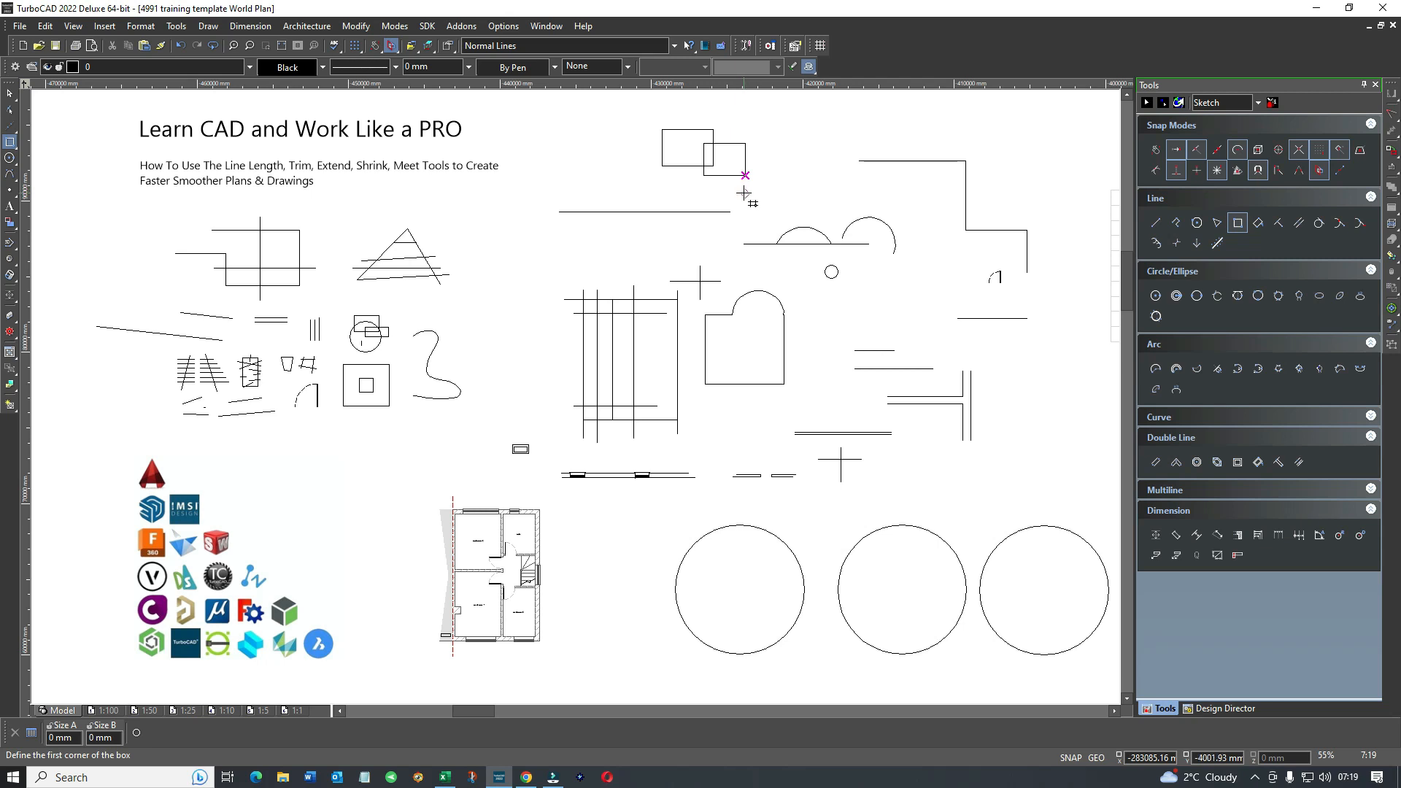
left_click(11, 96)
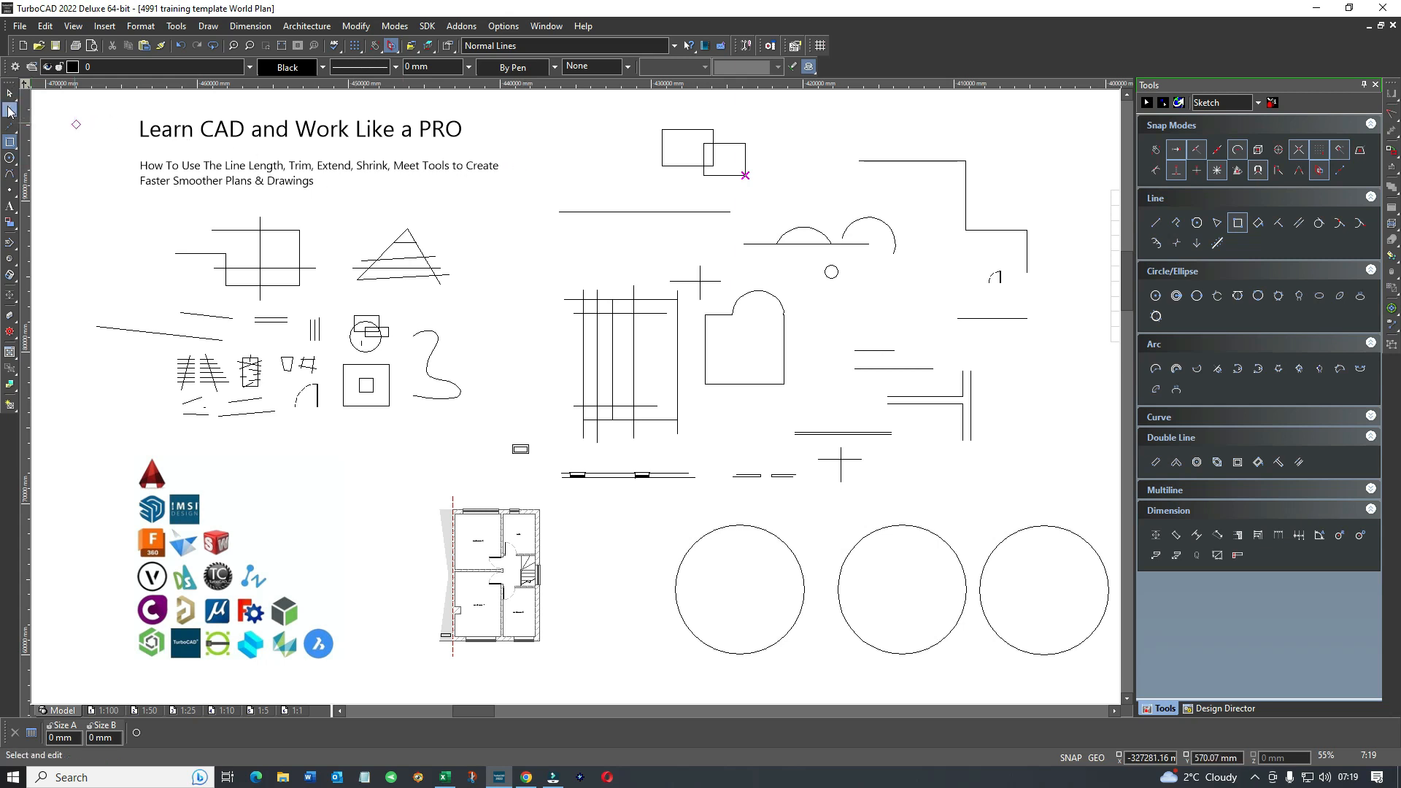
right_click(793, 169)
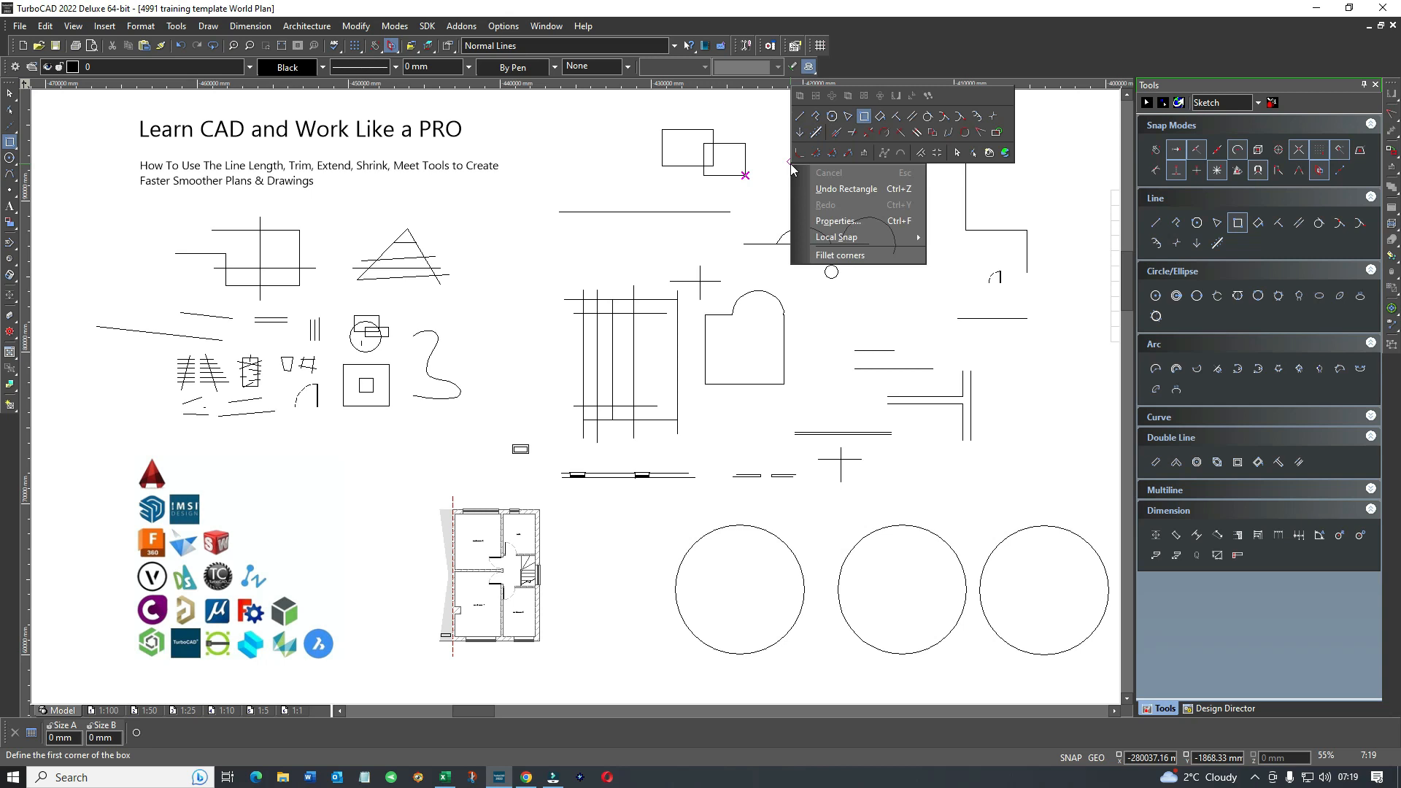
left_click(958, 155)
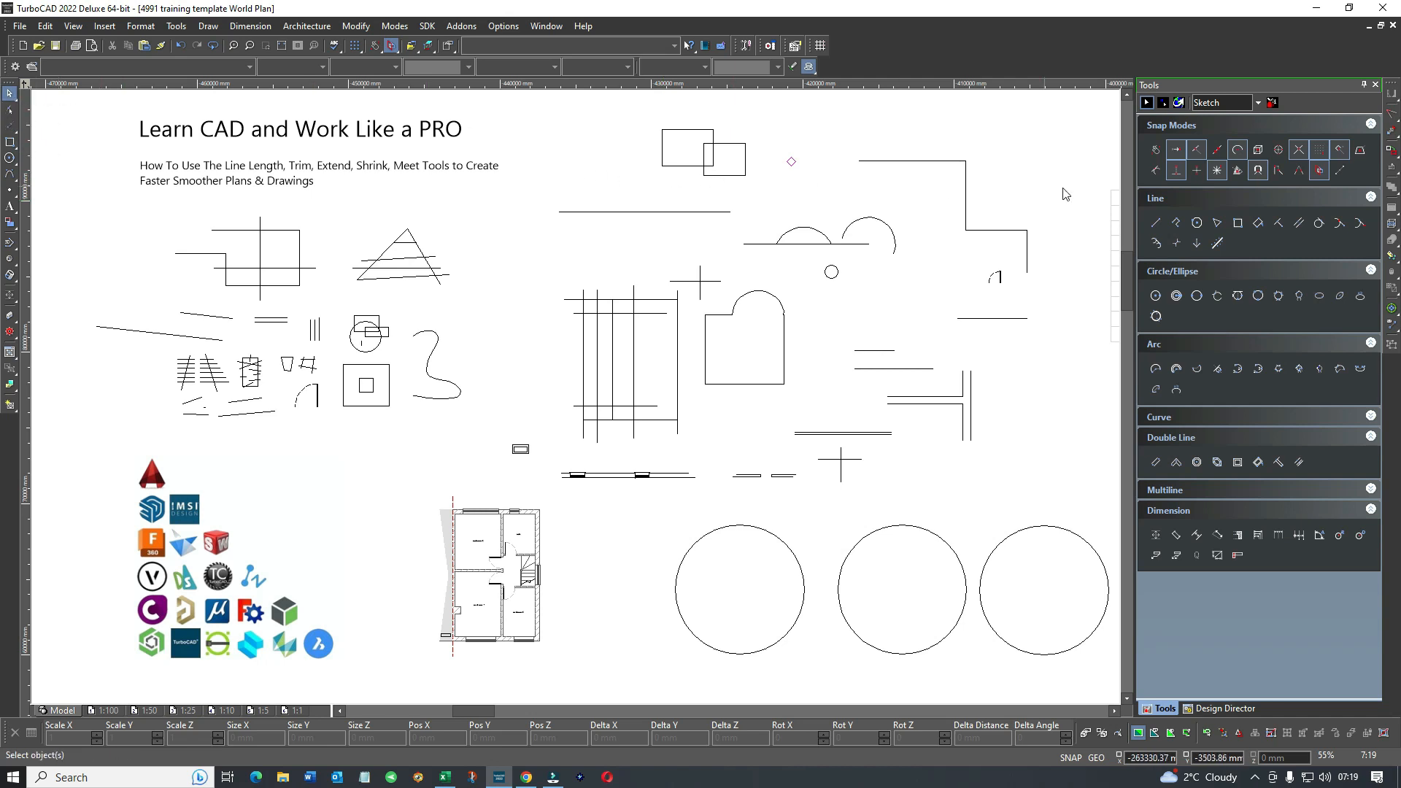
Draw a third, smaller rectangle overlapping the upper right corner of the second one and return to selection mode.
left_click(1238, 224)
left_click(740, 129)
left_click(769, 151)
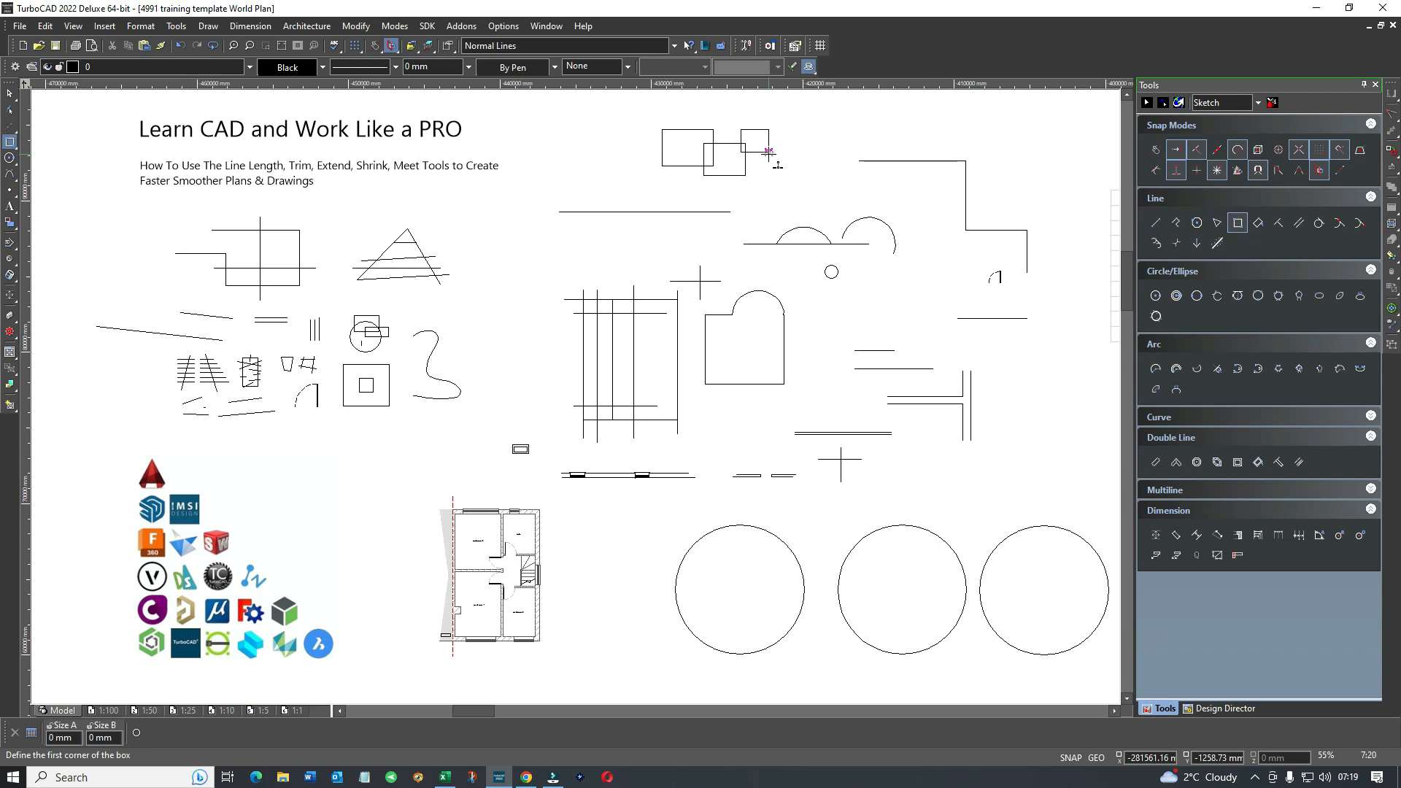
left_click(10, 124)
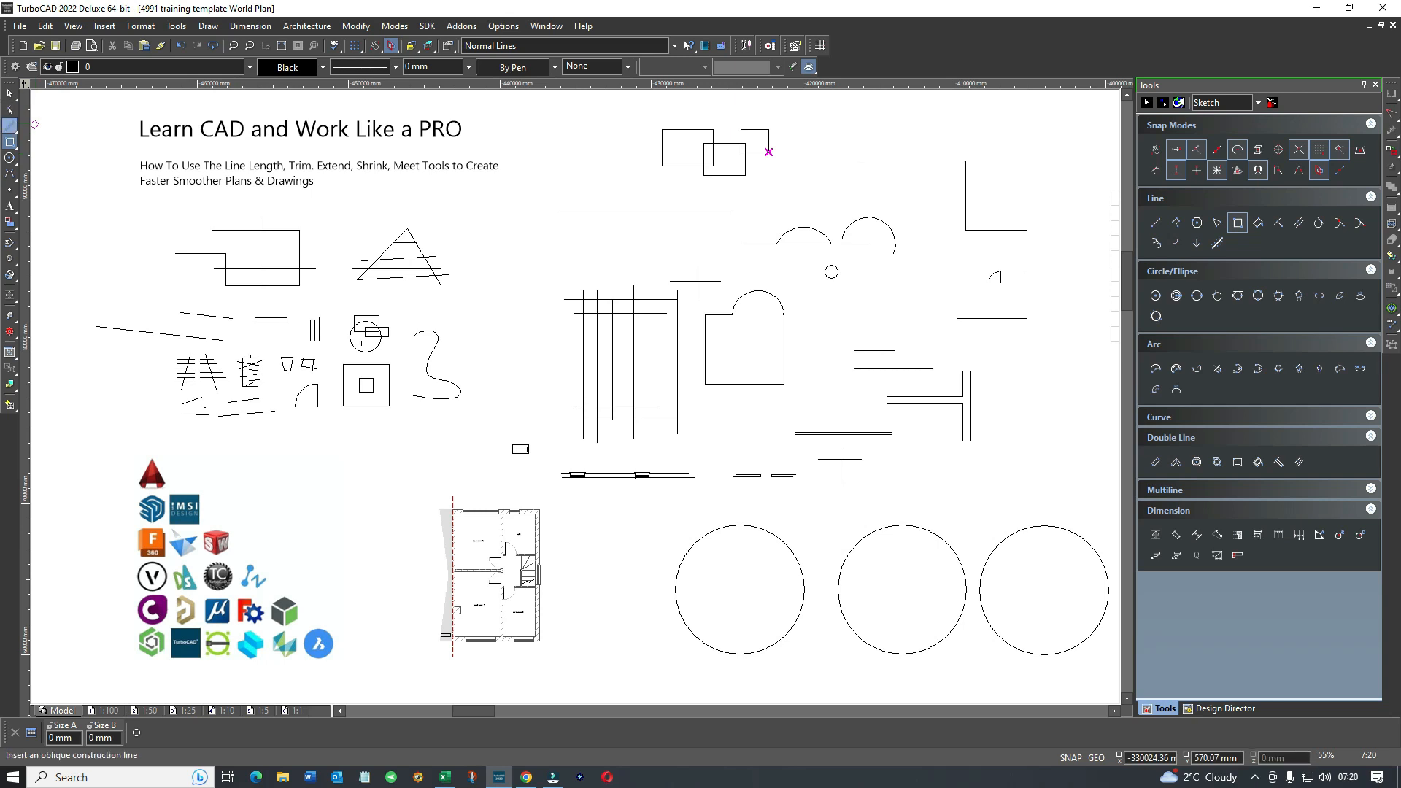
left_click(11, 141)
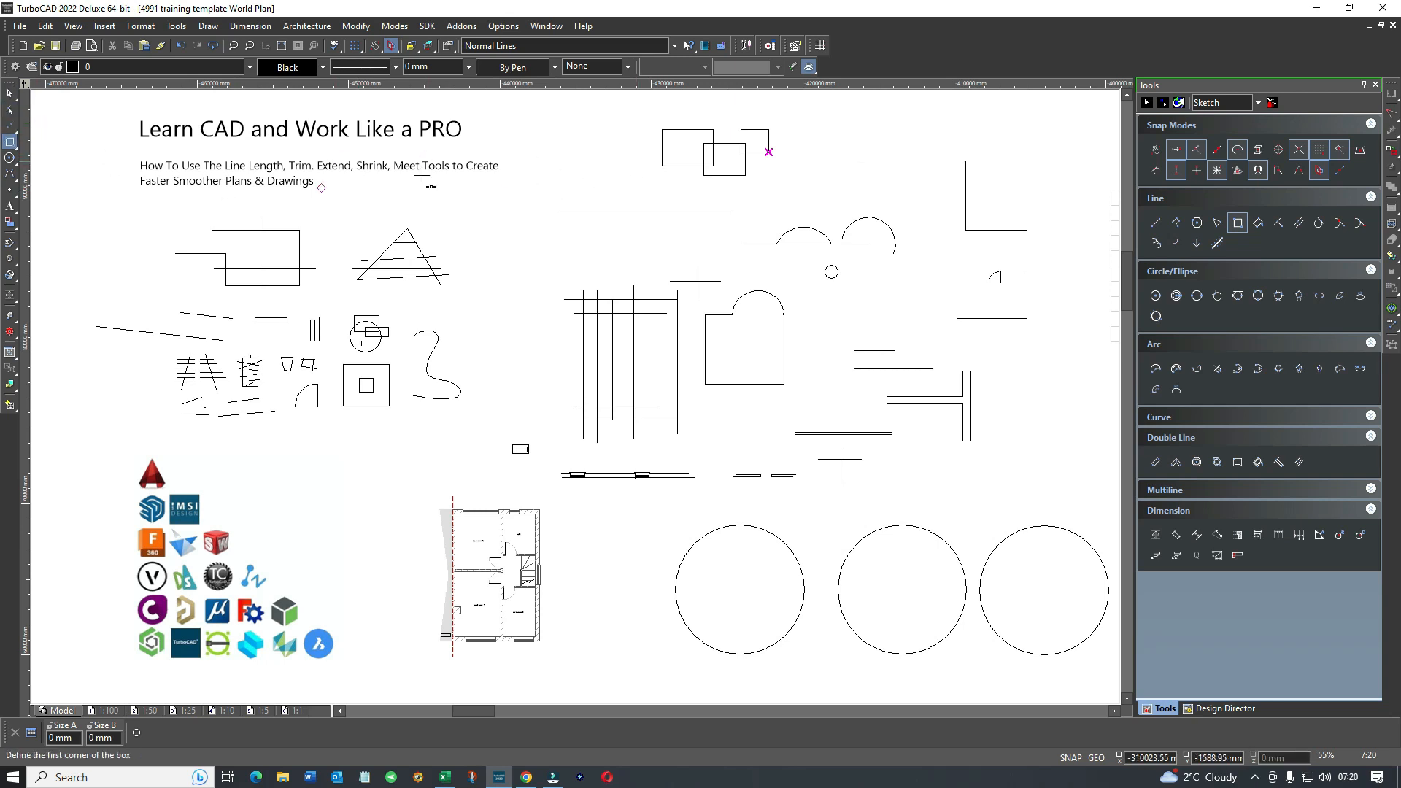
key("Escape")
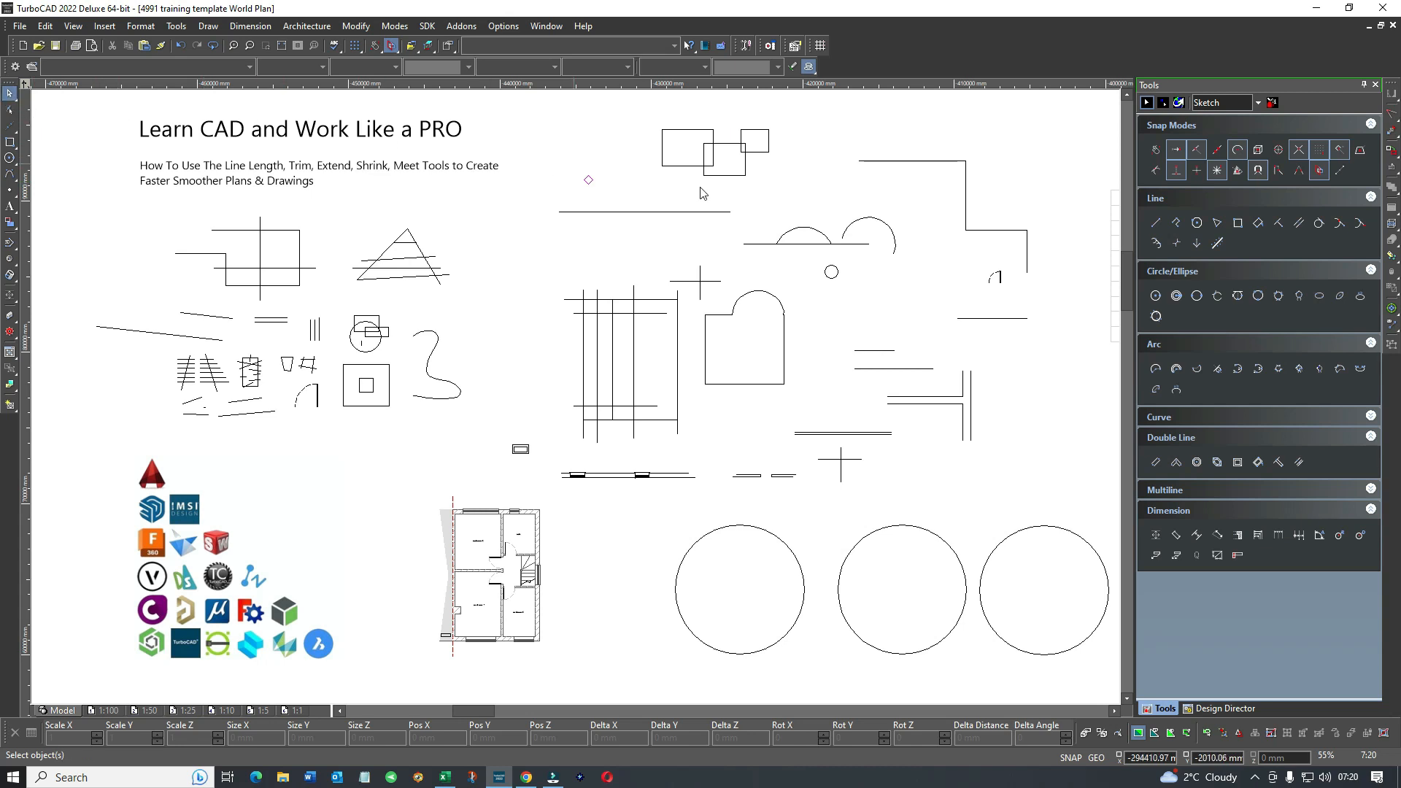
Move the leftmost large circle up over the arcs below the three rectangles and deselect it.
left_click(764, 530)
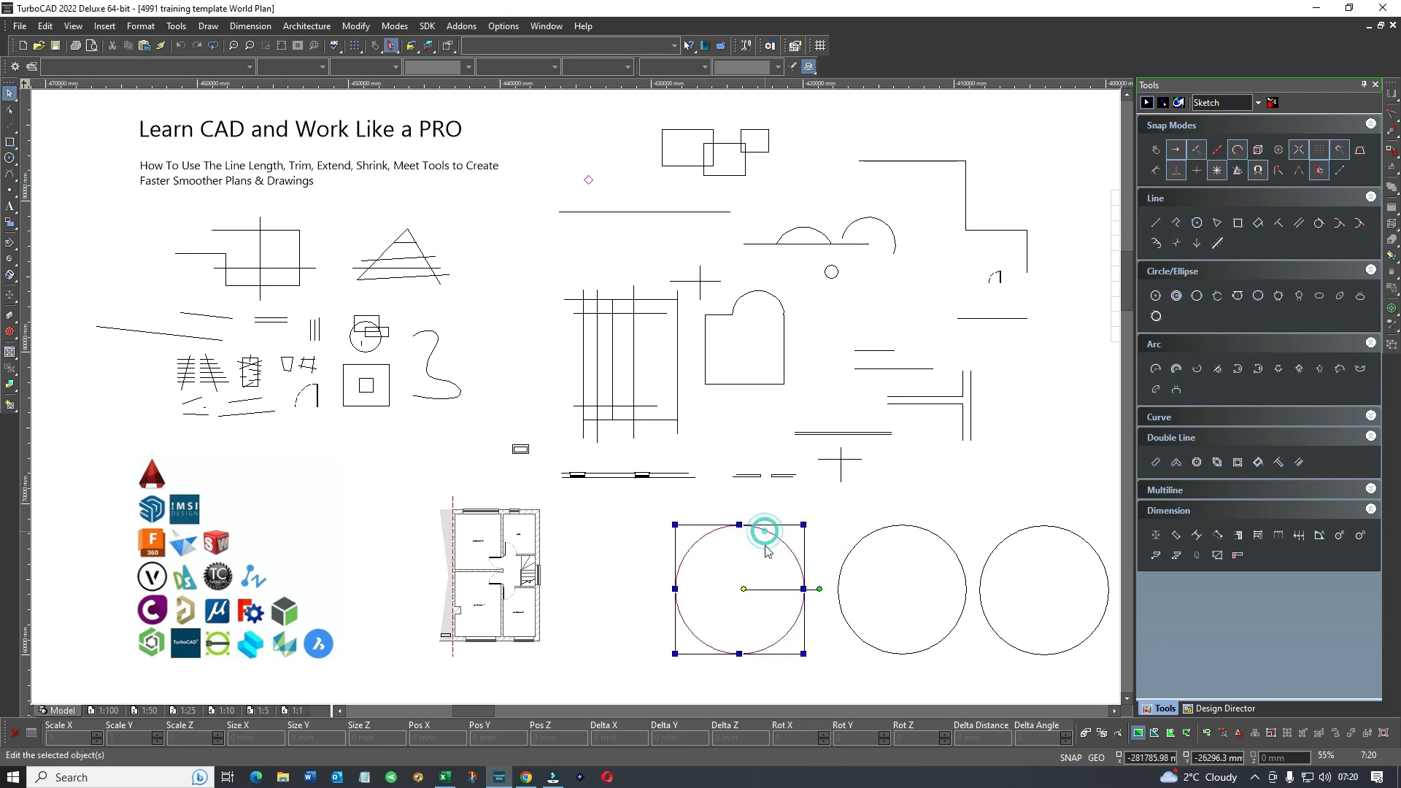
left_click_drag(735, 567, 776, 216)
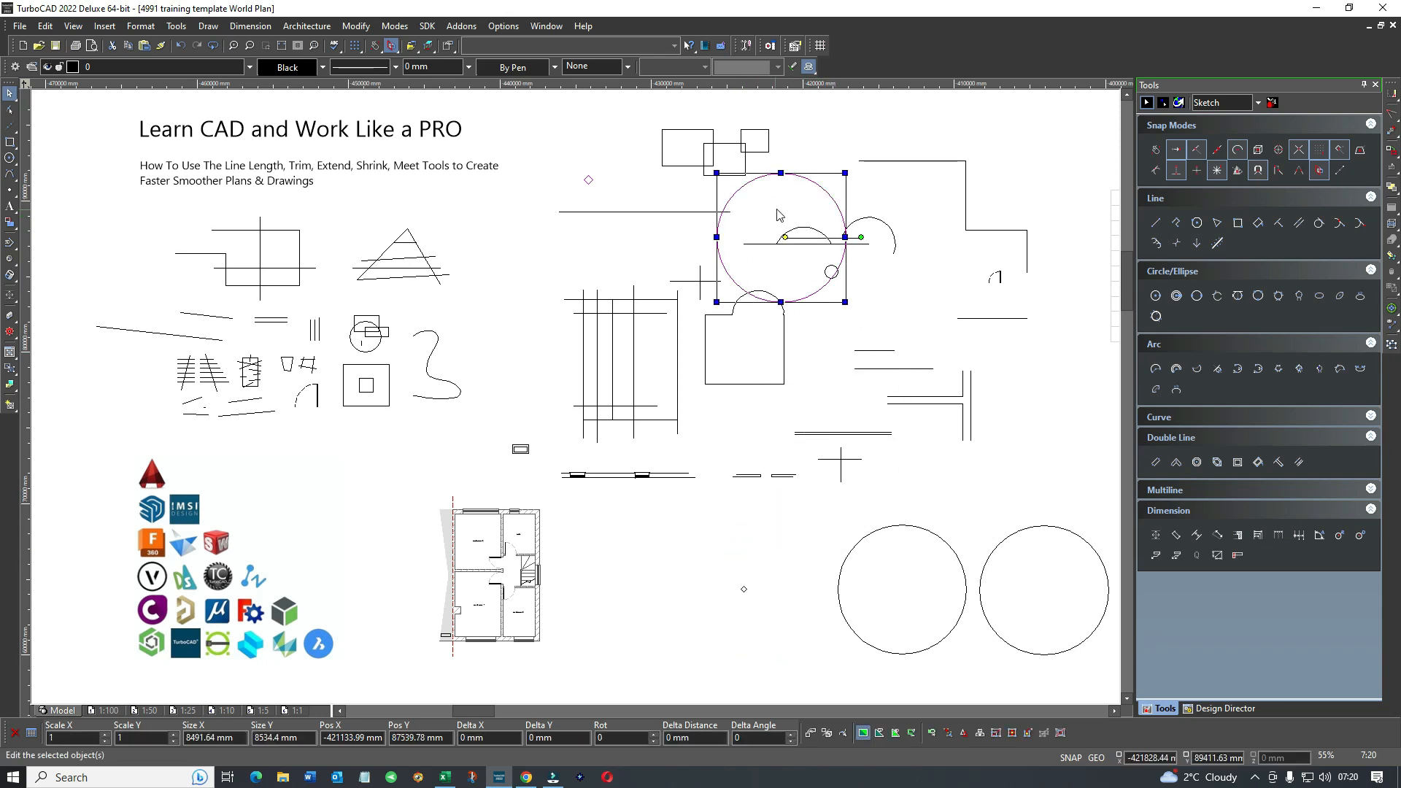
left_click(929, 133)
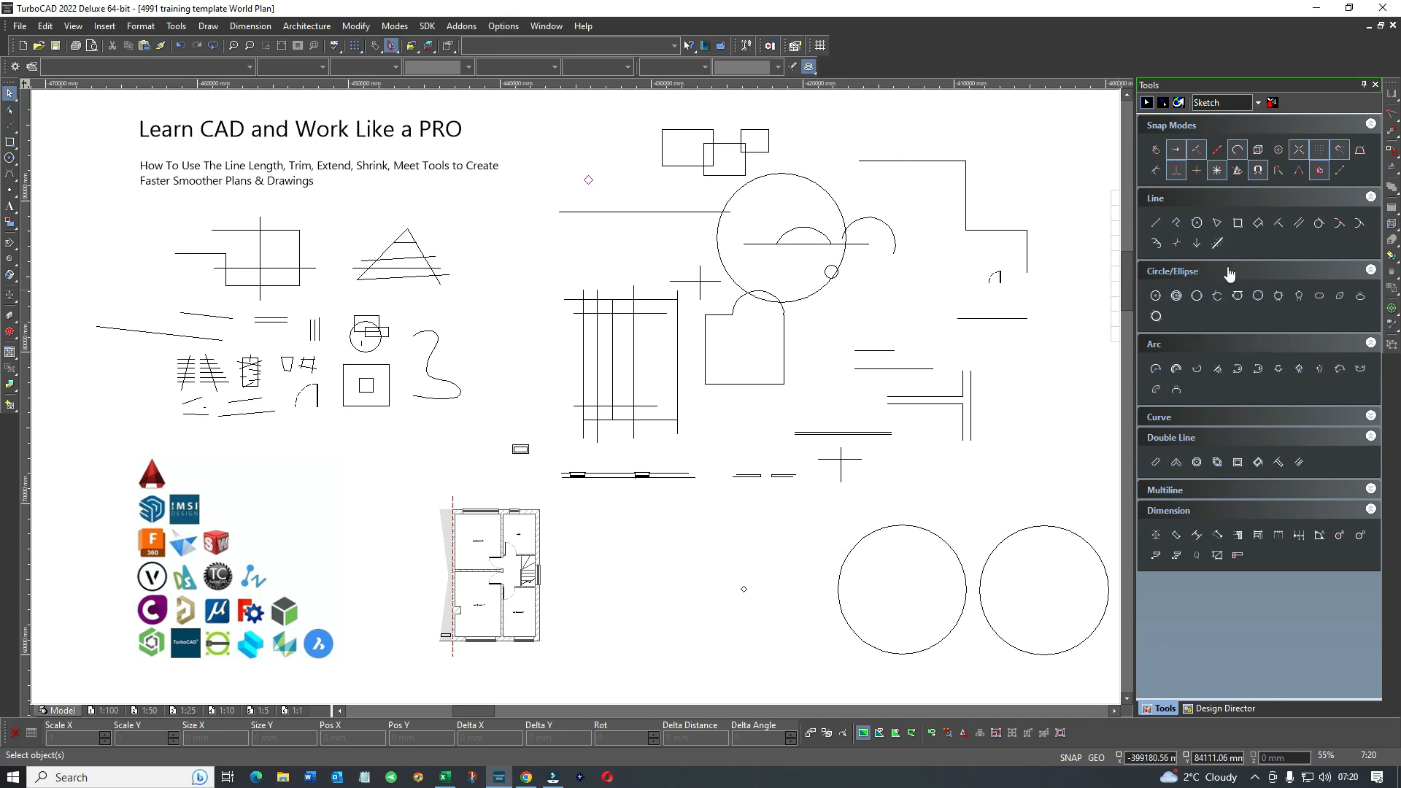
Draw a short horizontal line to the right from the middle of the stepped line's upper vertical segment and return to selection mode.
left_click(1155, 222)
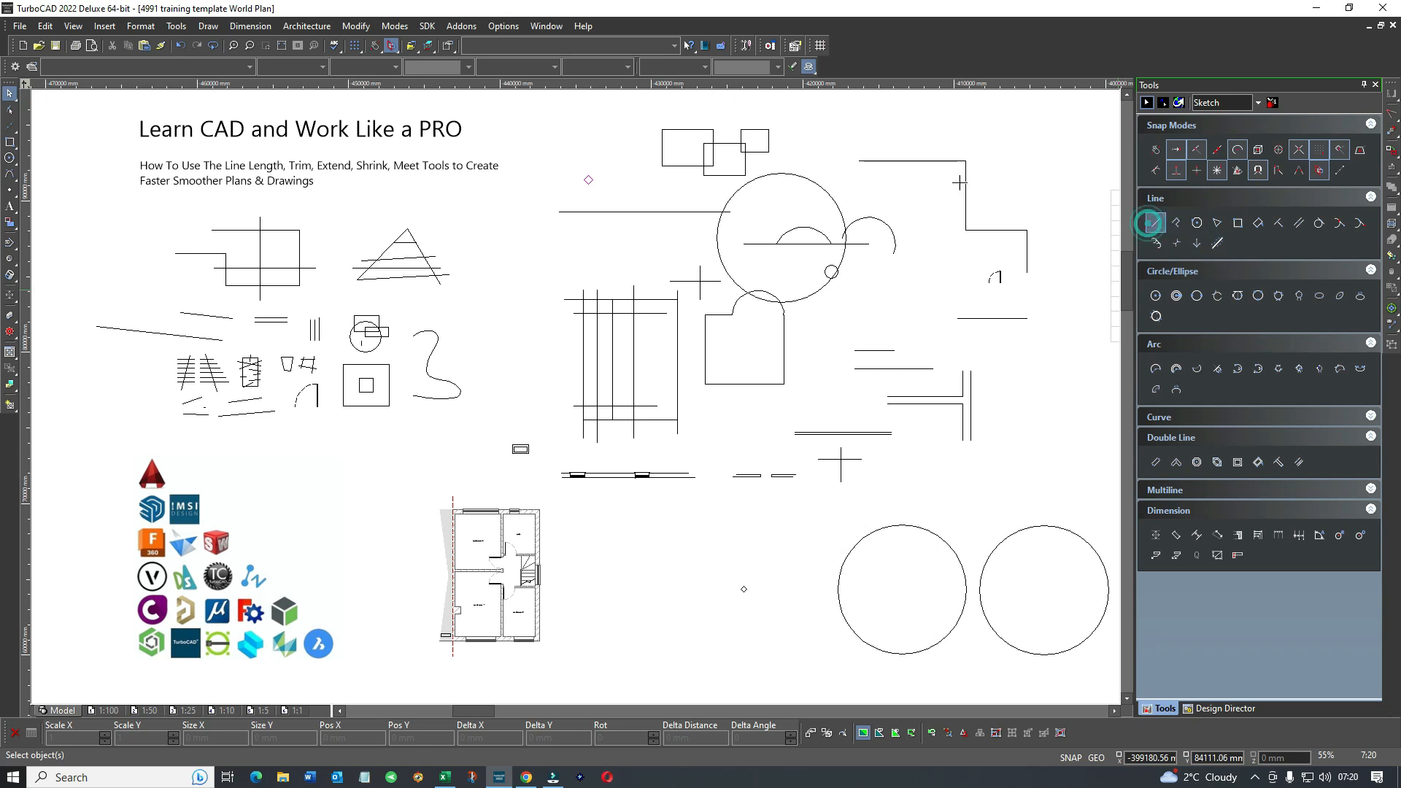
left_click(1020, 179)
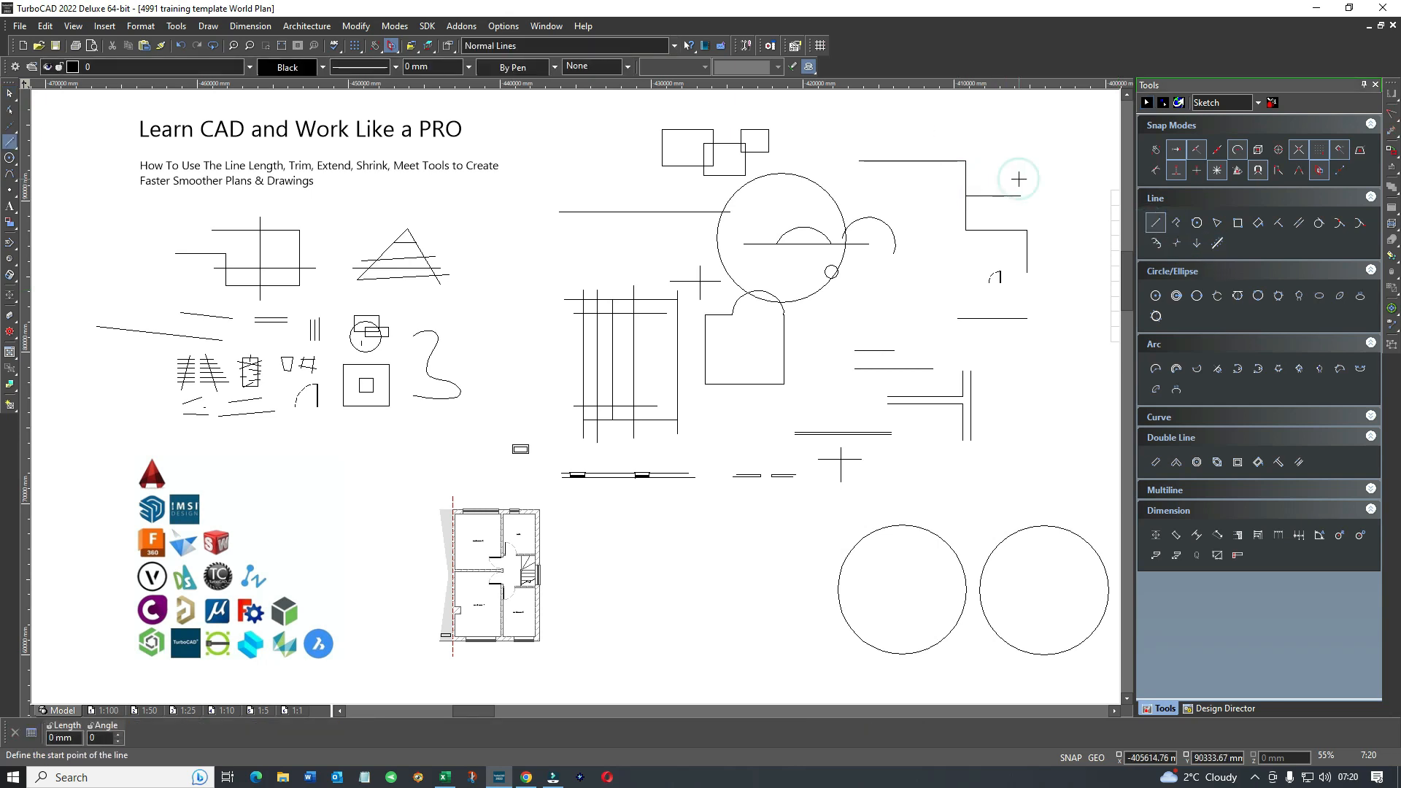
left_click(10, 94)
key("Escape")
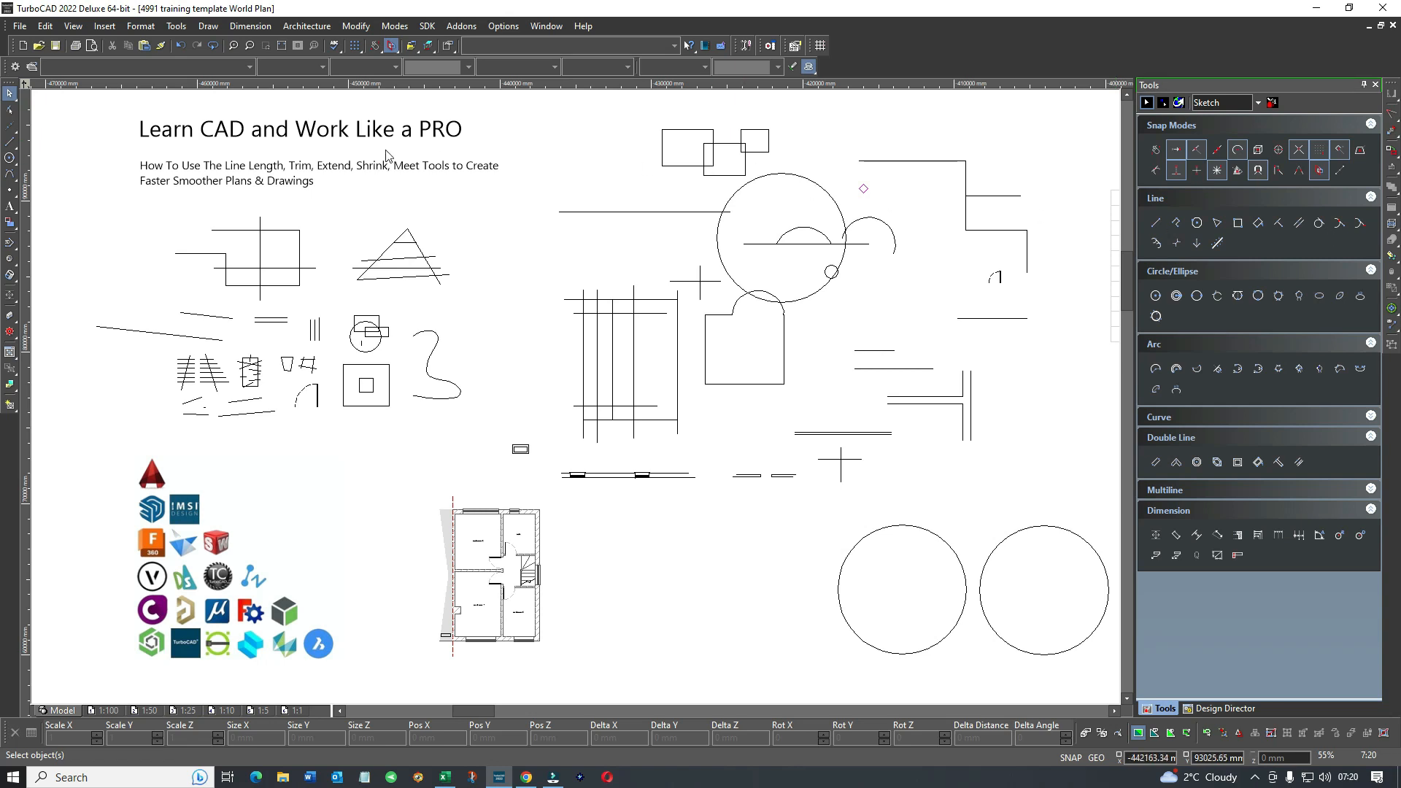
Look up the Select command among the drawing area's local commands and dismiss them without choosing anything.
left_click(10, 96)
right_click(912, 266)
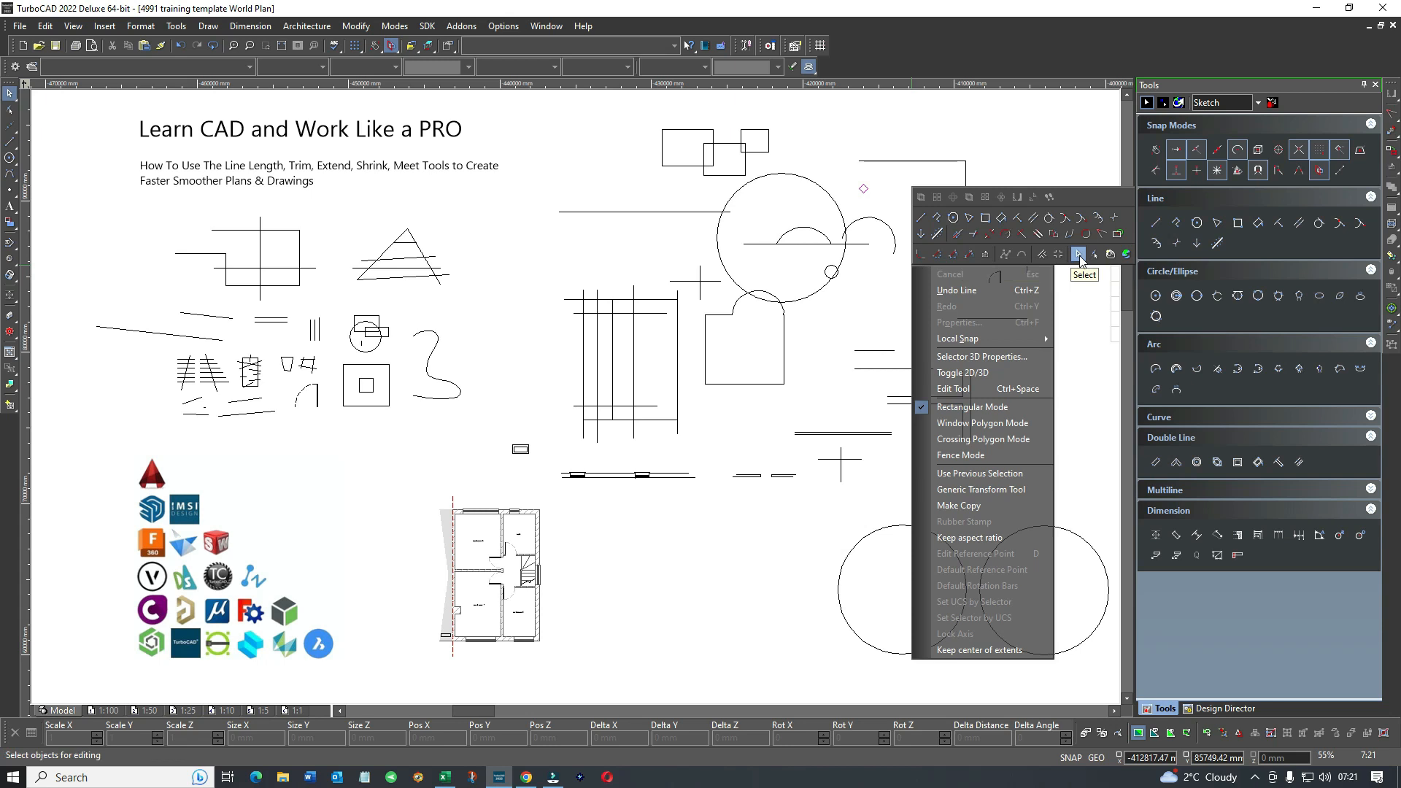
left_click(1078, 305)
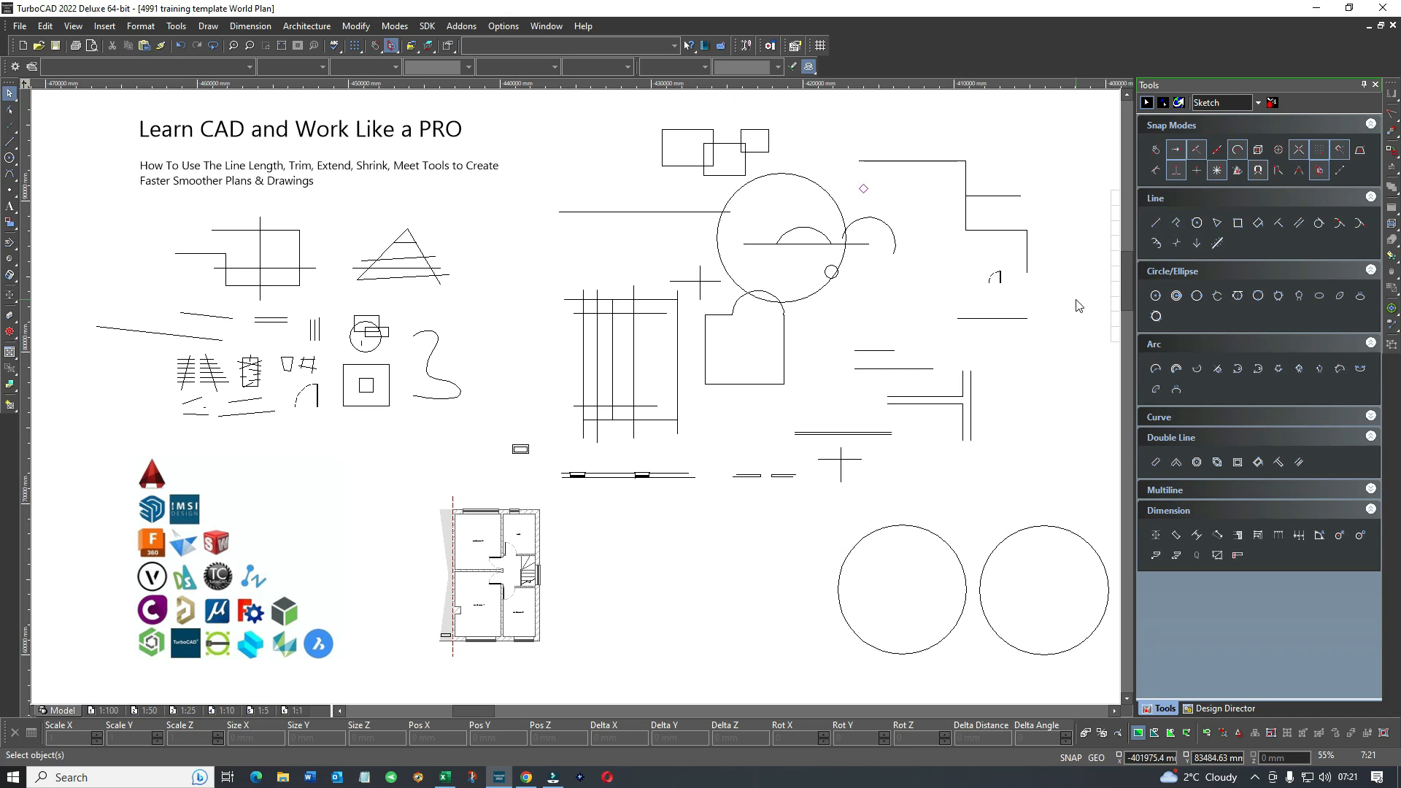
Move the largest of the three rectangles up into the empty area above the other two and deselect it.
left_click(674, 132)
left_click(682, 131)
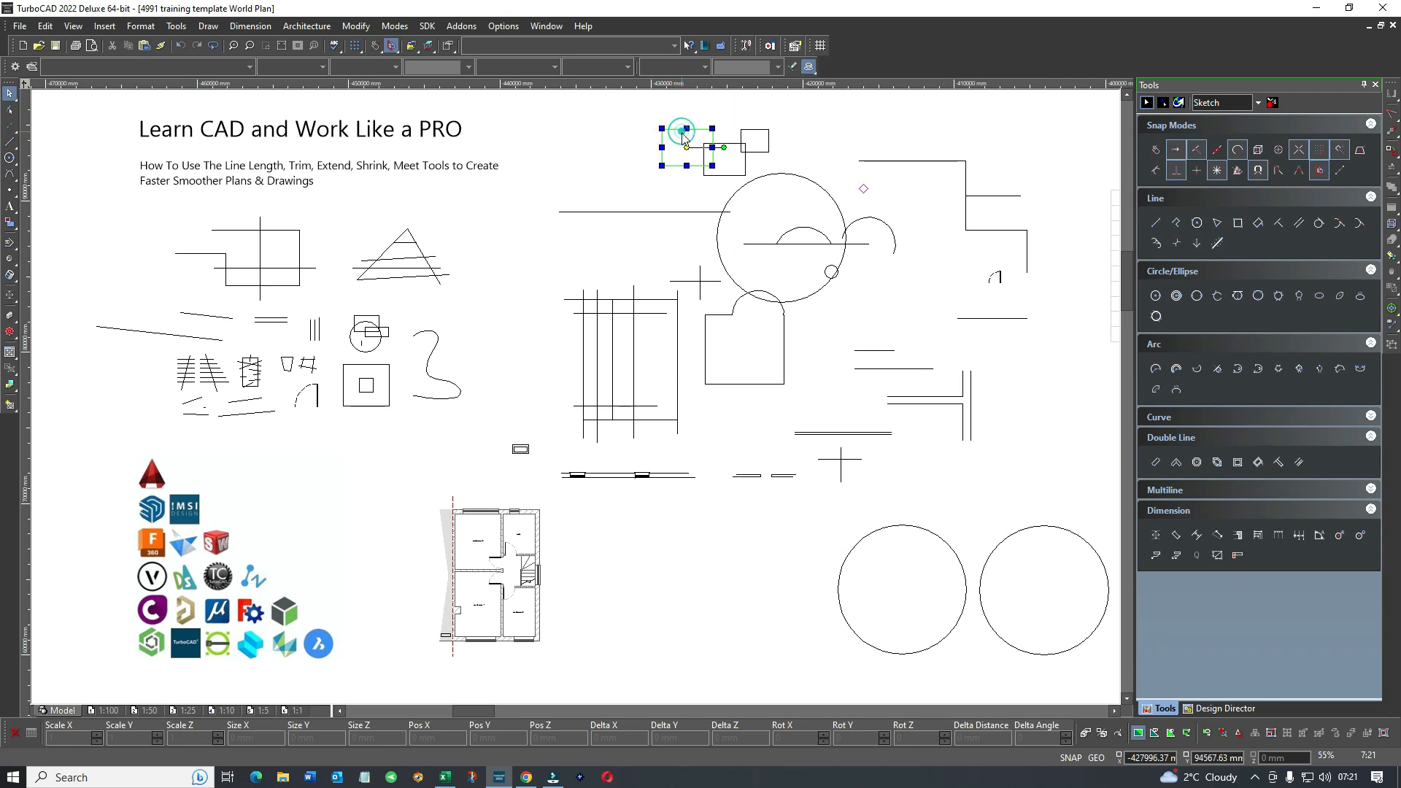
scroll(572, 401, "up", 6)
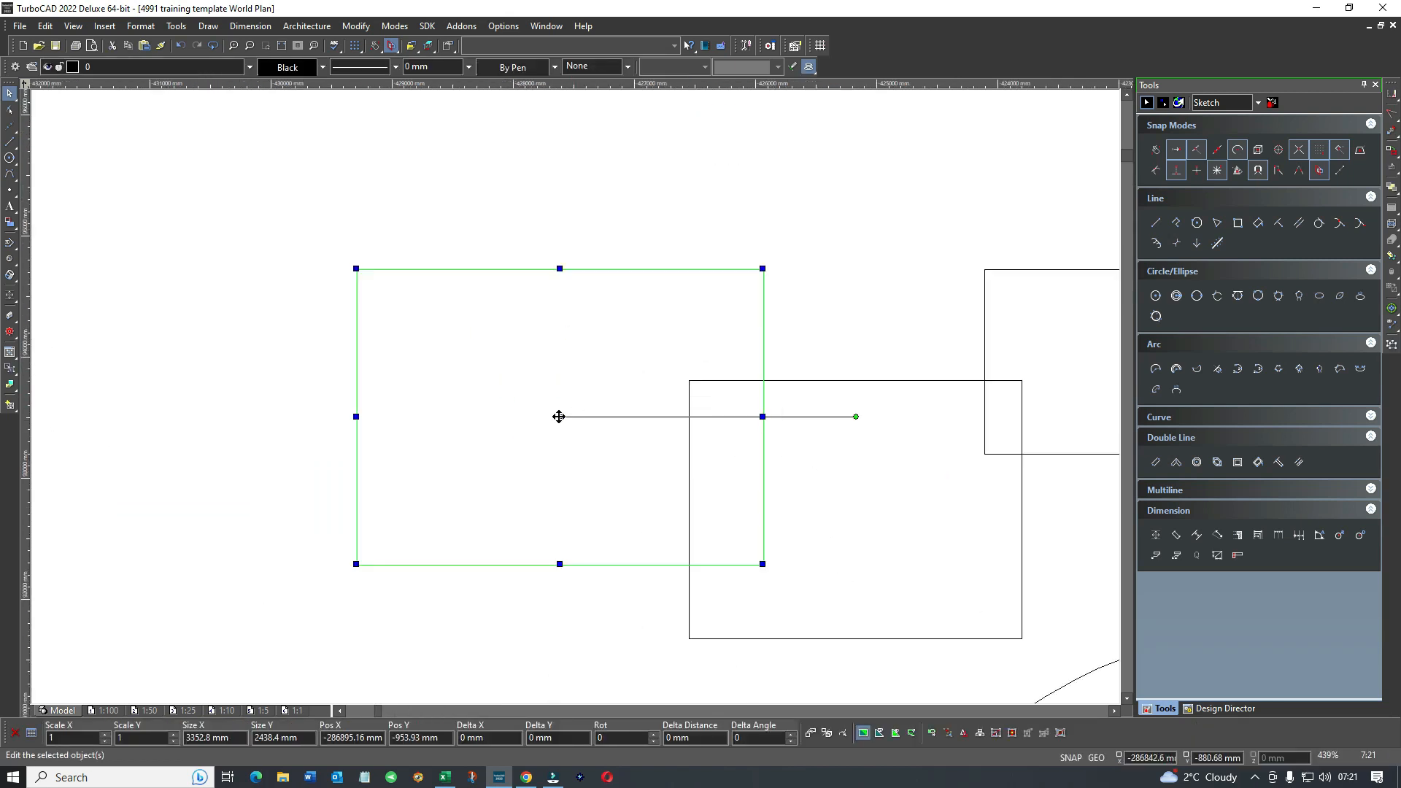
scroll(551, 388, "down", 6)
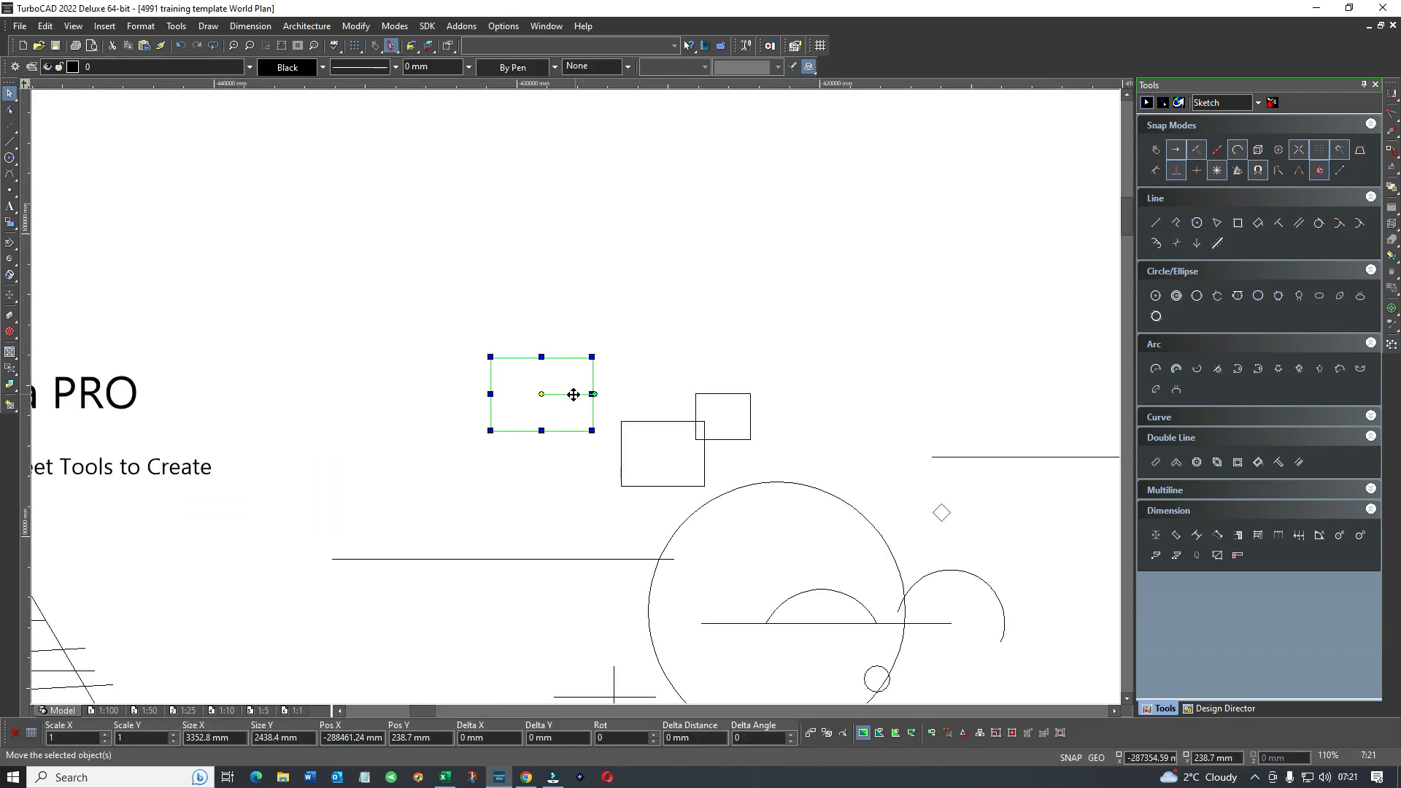
left_click_drag(563, 380, 588, 219)
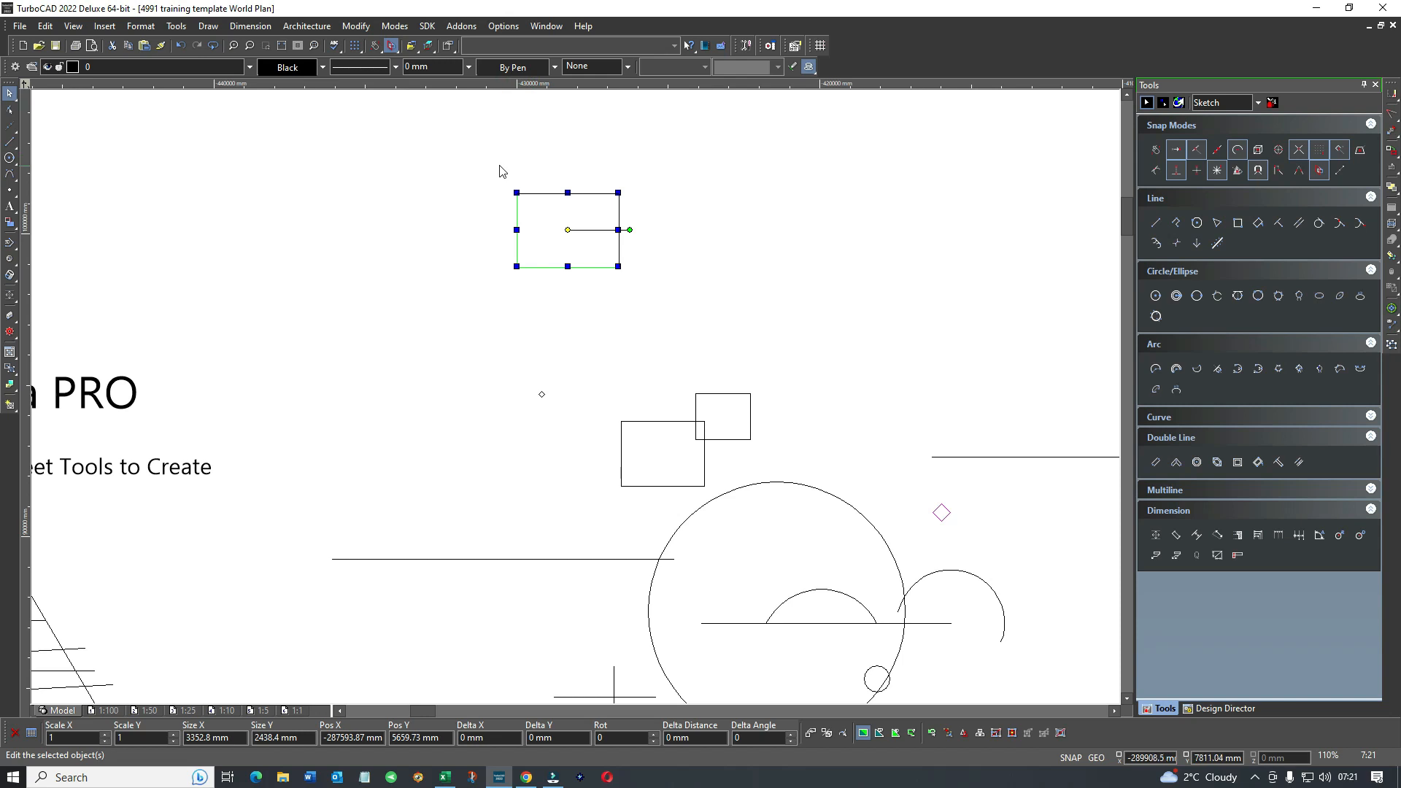
left_click(656, 322)
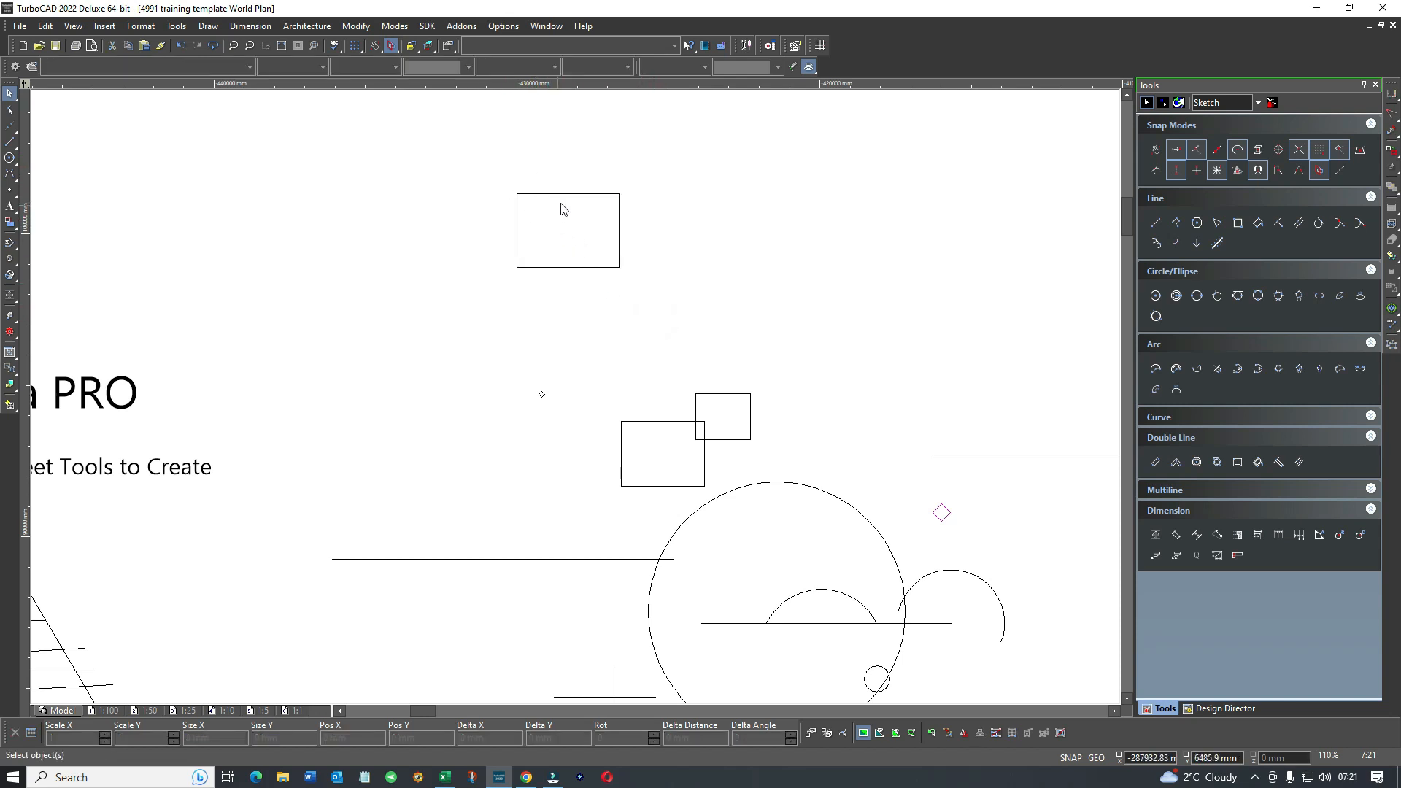
Copy the moved rectangle, paste it twice and place both copies in a row to its right.
left_click(567, 268)
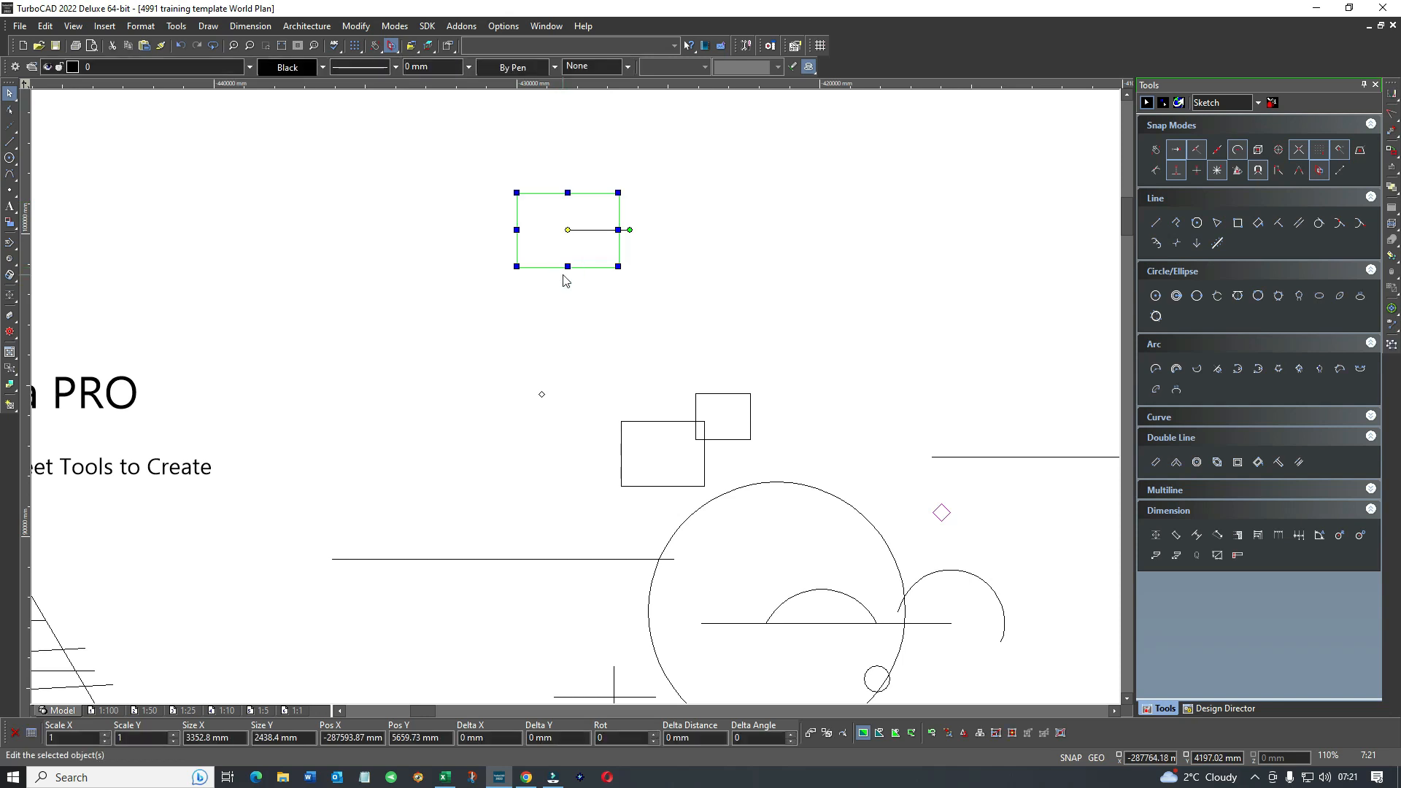
key("ctrl+v")
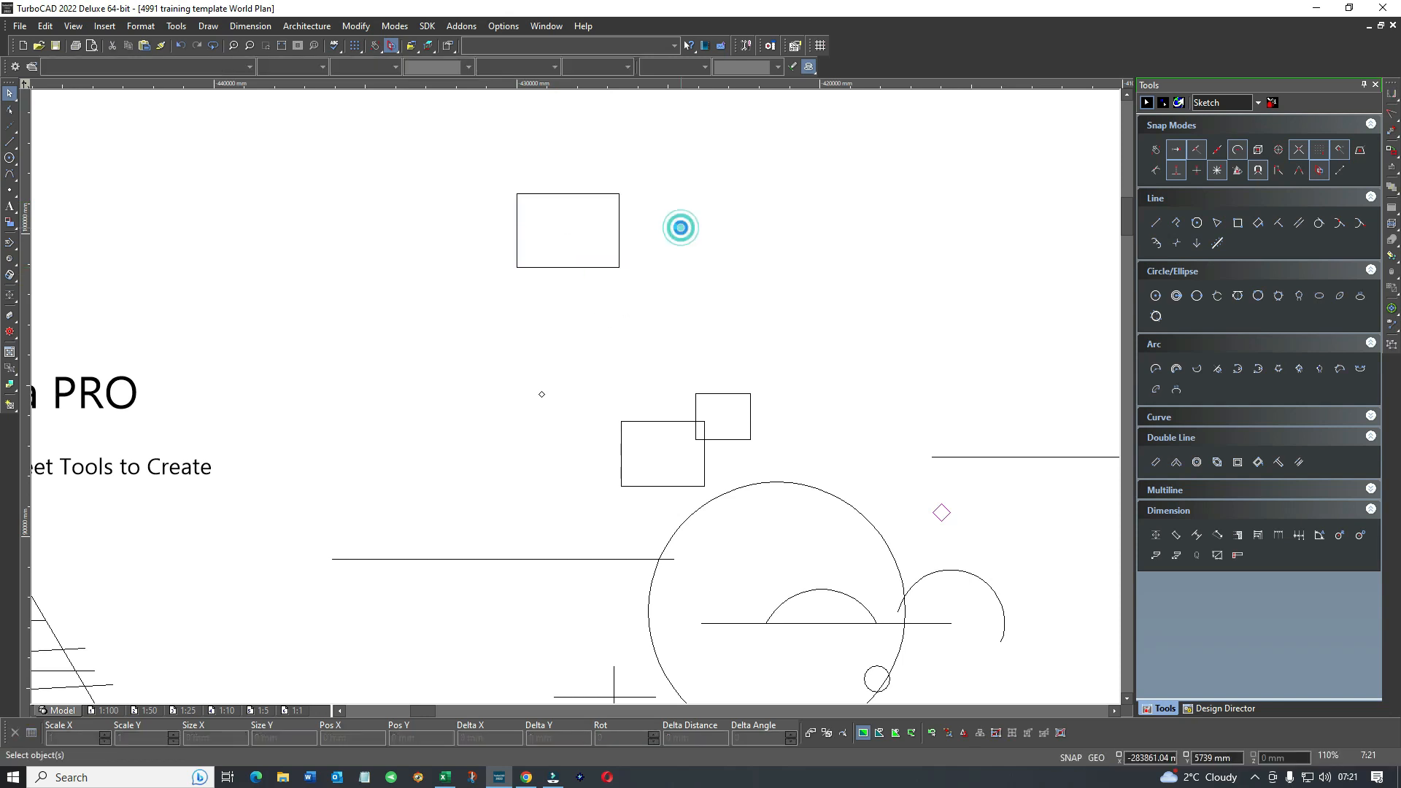
left_click_drag(581, 372, 685, 202)
key("ctrl+v")
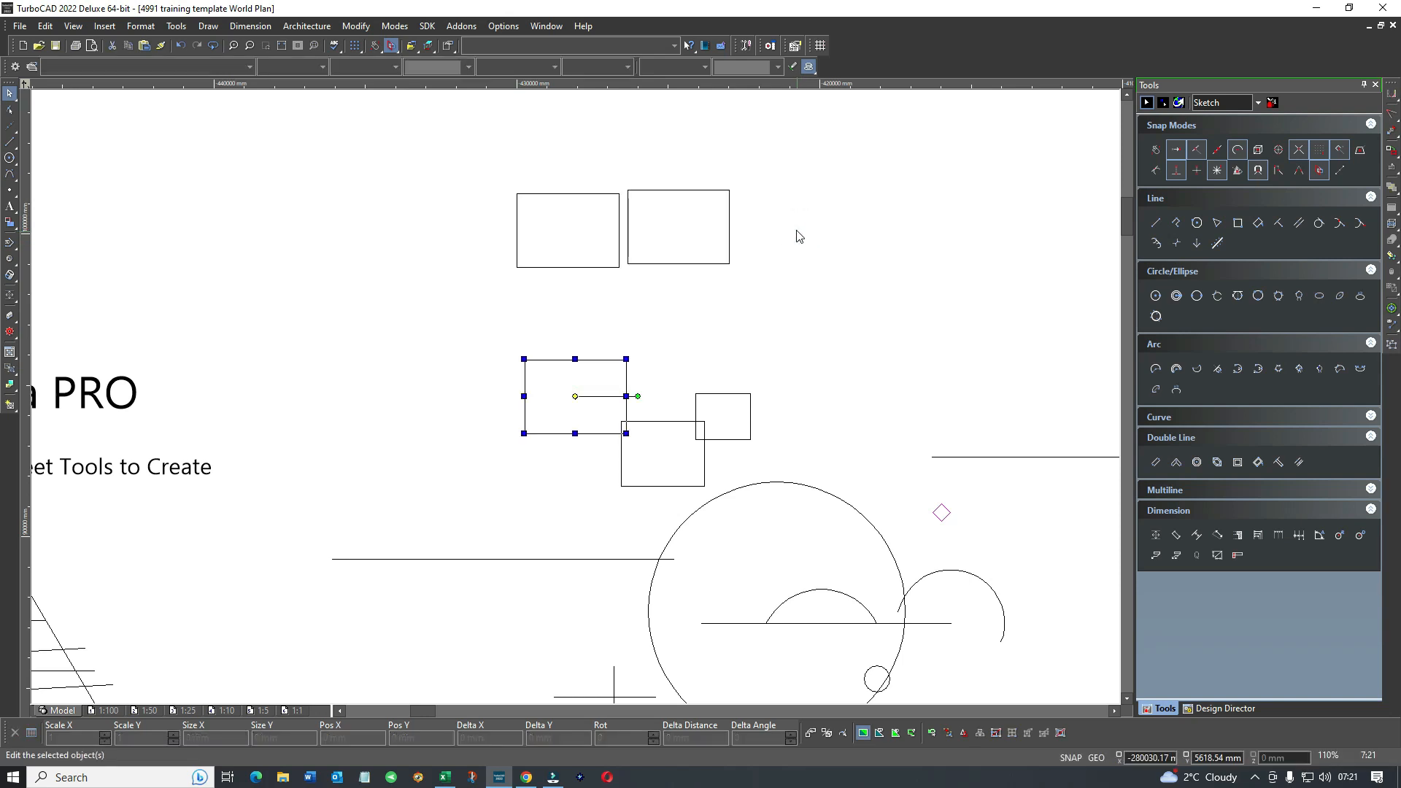
left_click_drag(588, 370, 793, 204)
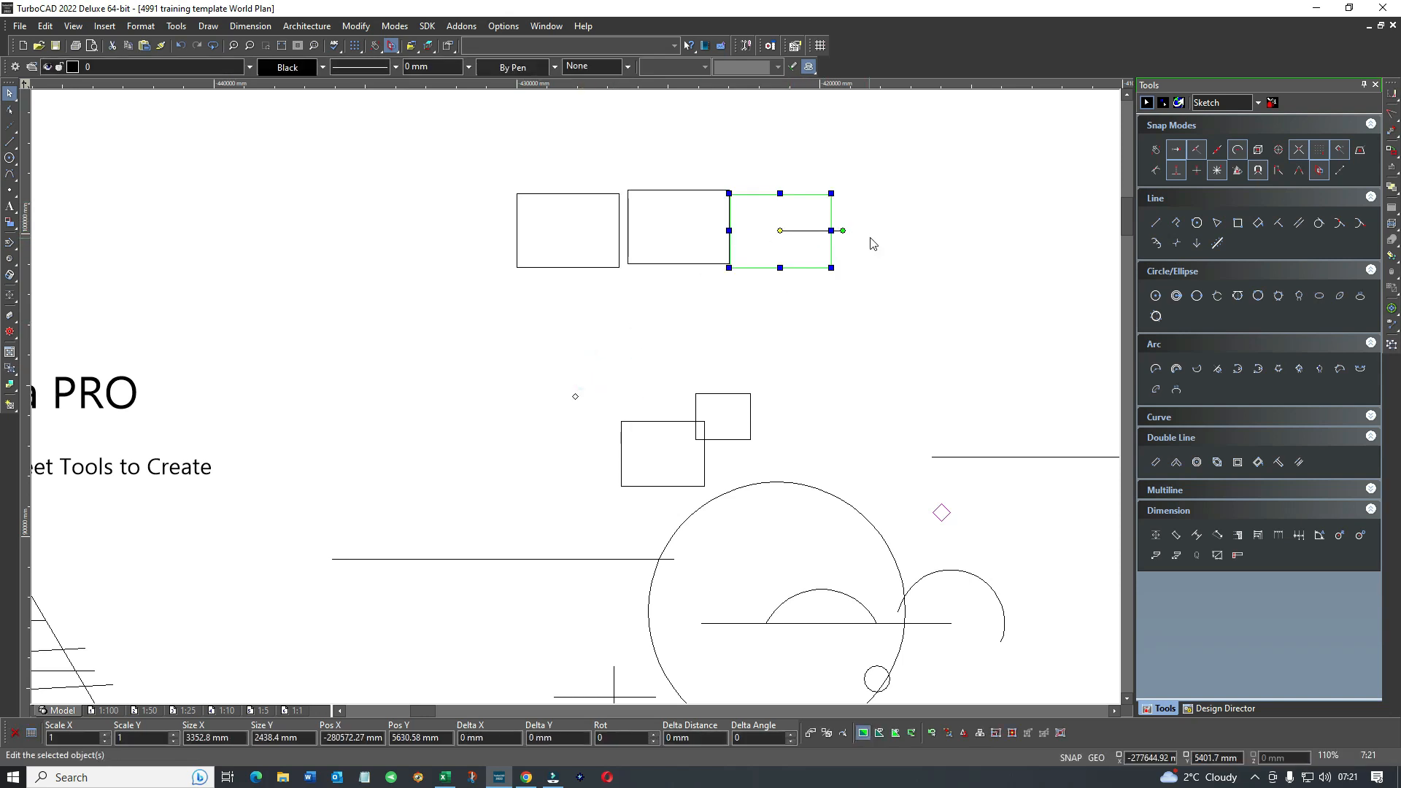
Paste one more copy at the row's right end and nudge the third rectangle into the gap between its neighbours.
key("ctrl+v")
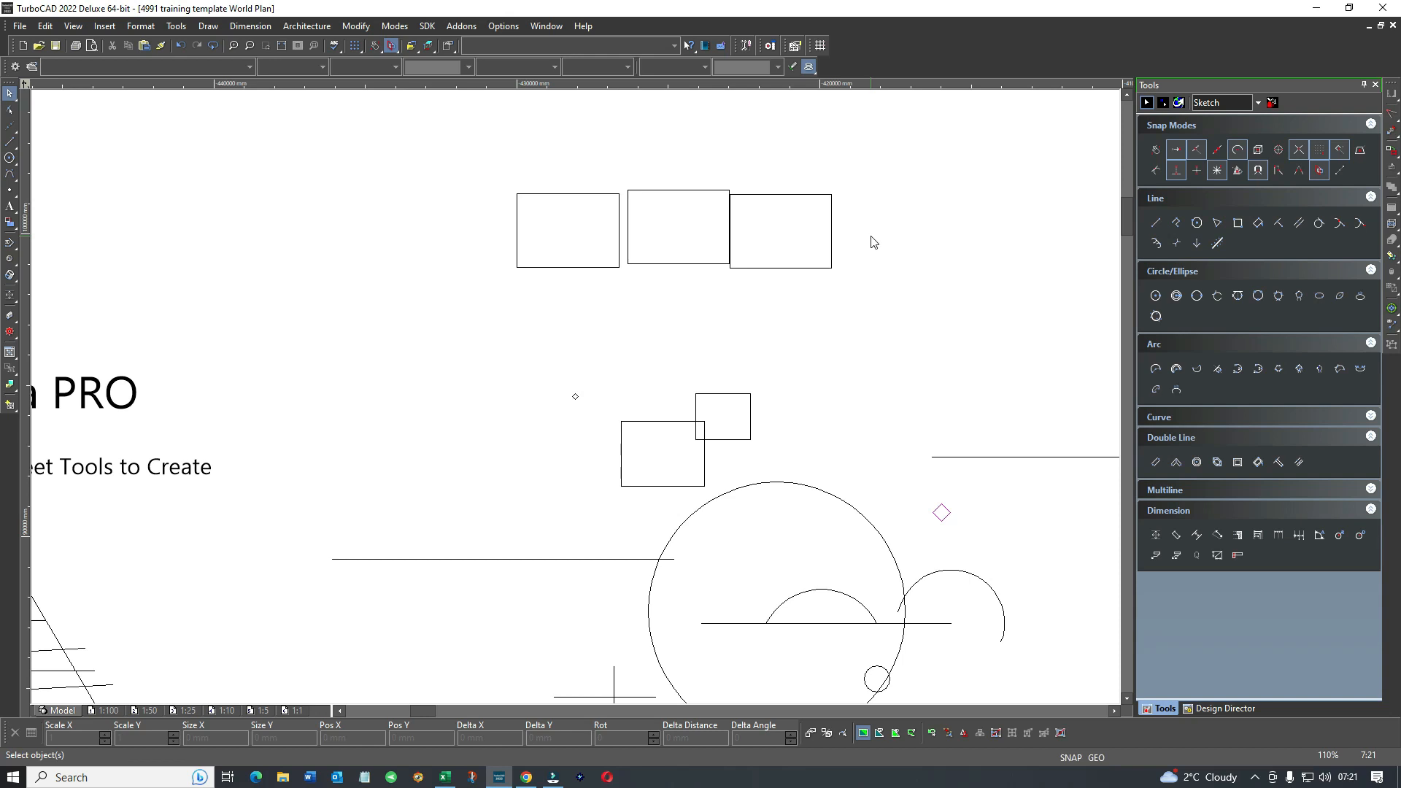
left_click_drag(544, 380, 869, 212)
left_click(760, 220)
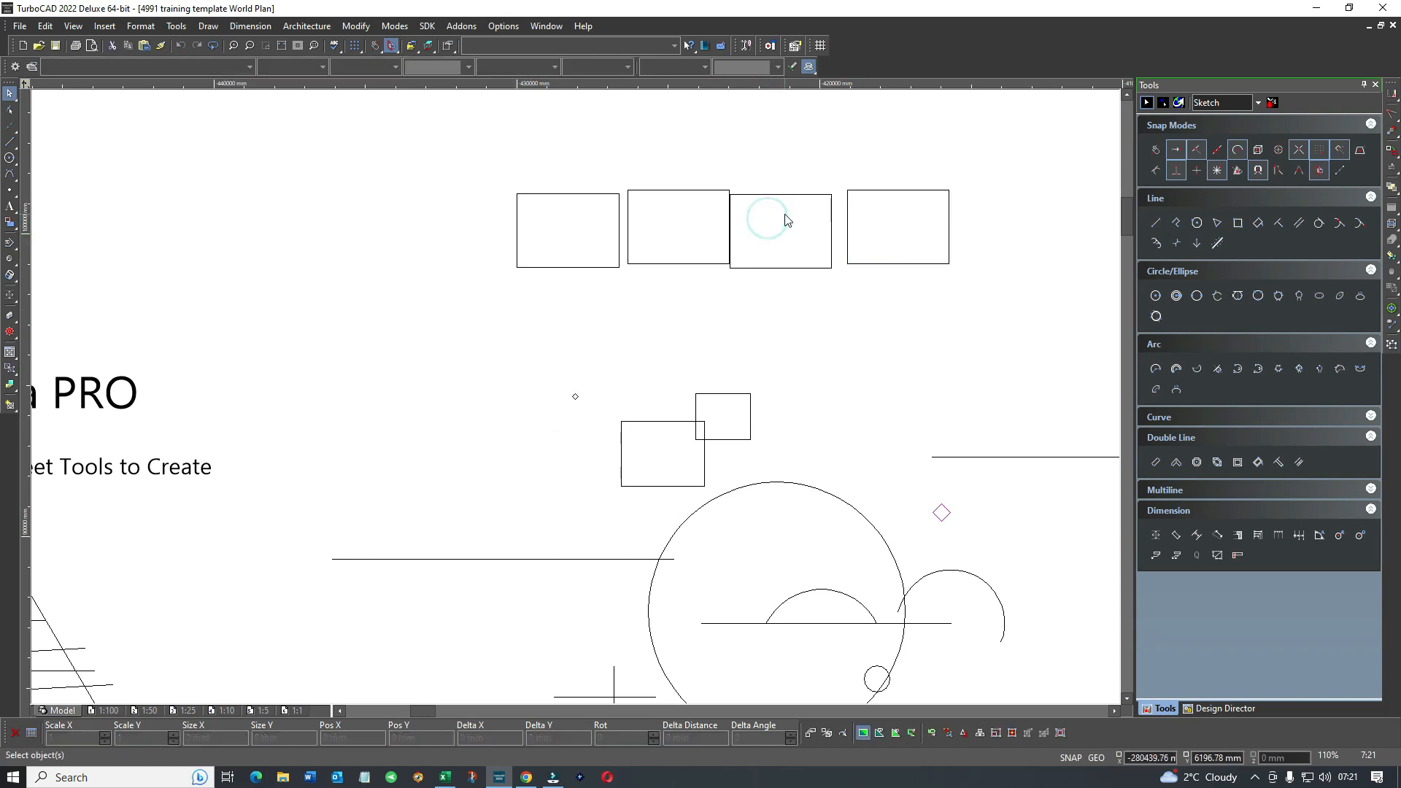
left_click(793, 194)
left_click_drag(793, 210, 797, 207)
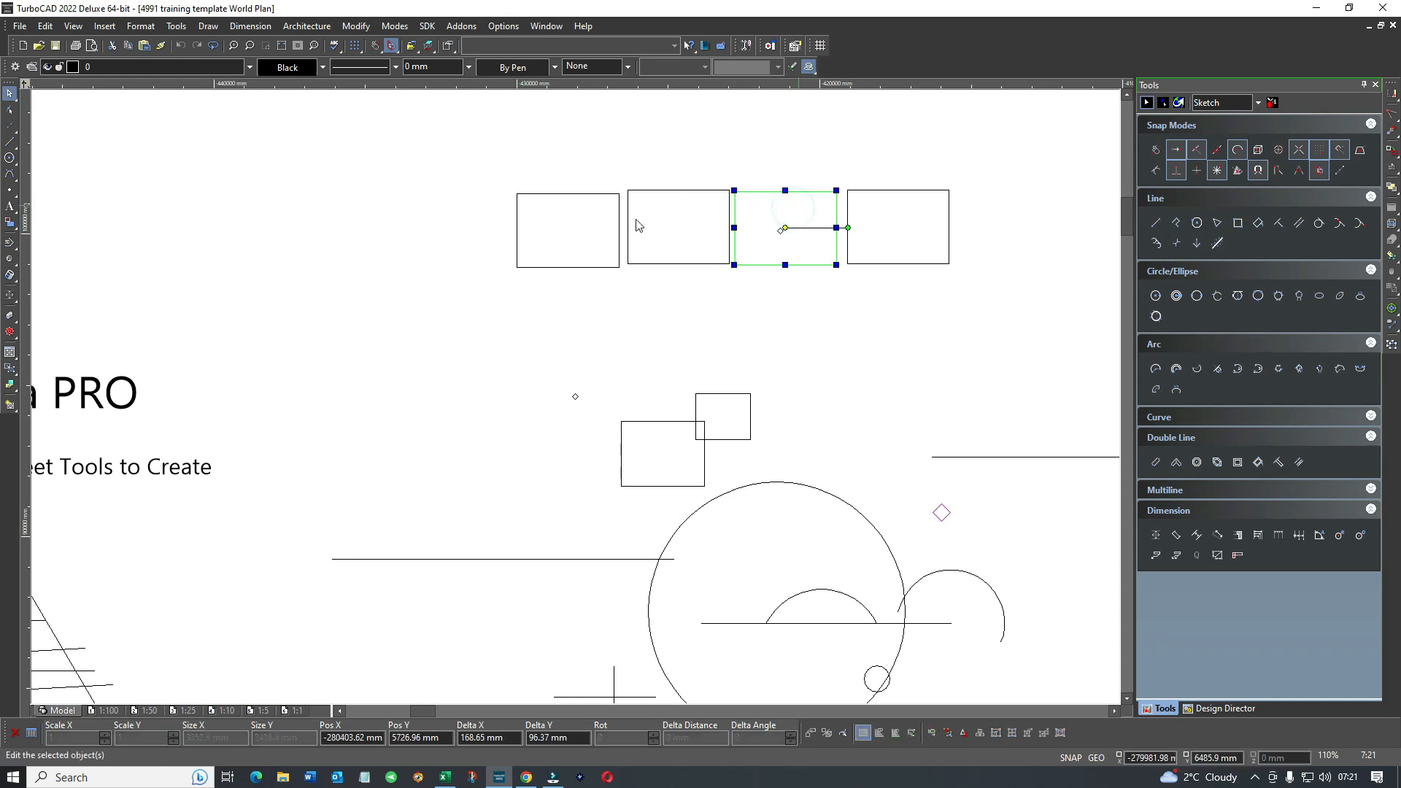
left_click(576, 237)
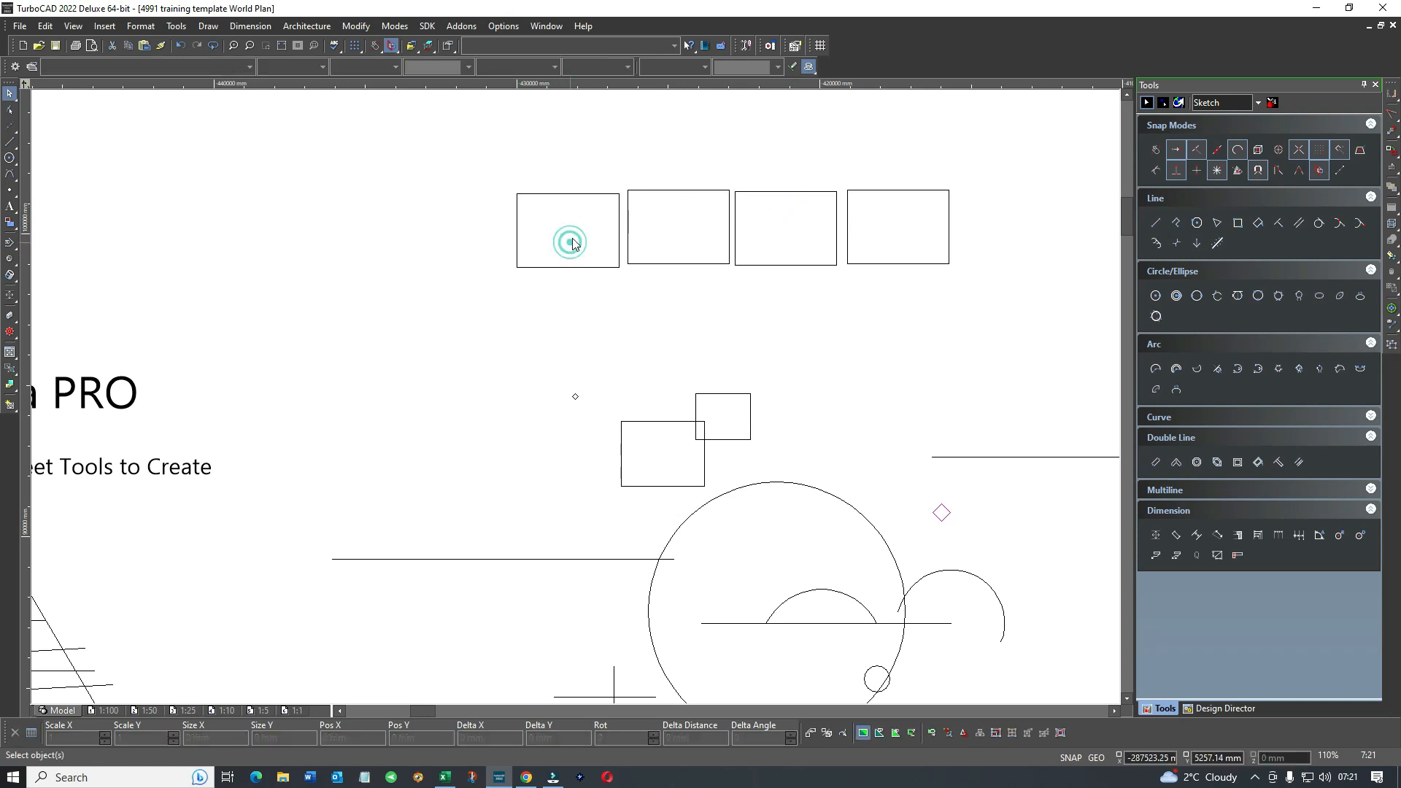
Relocate the first rectangle's reference point to its upper-right corner and snap that corner onto the second rectangle's upper-left corner.
left_click(577, 195)
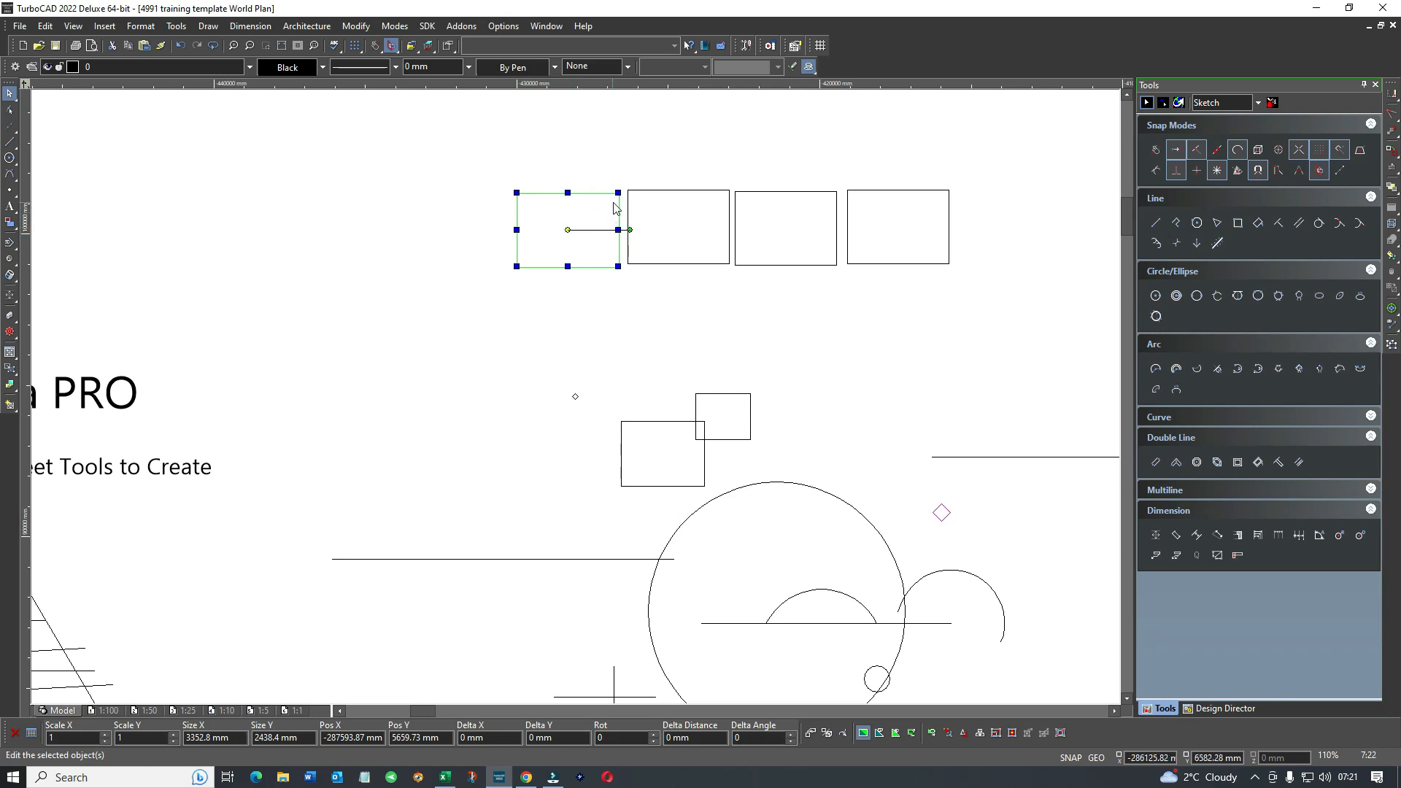
scroll(615, 205, "up", 6)
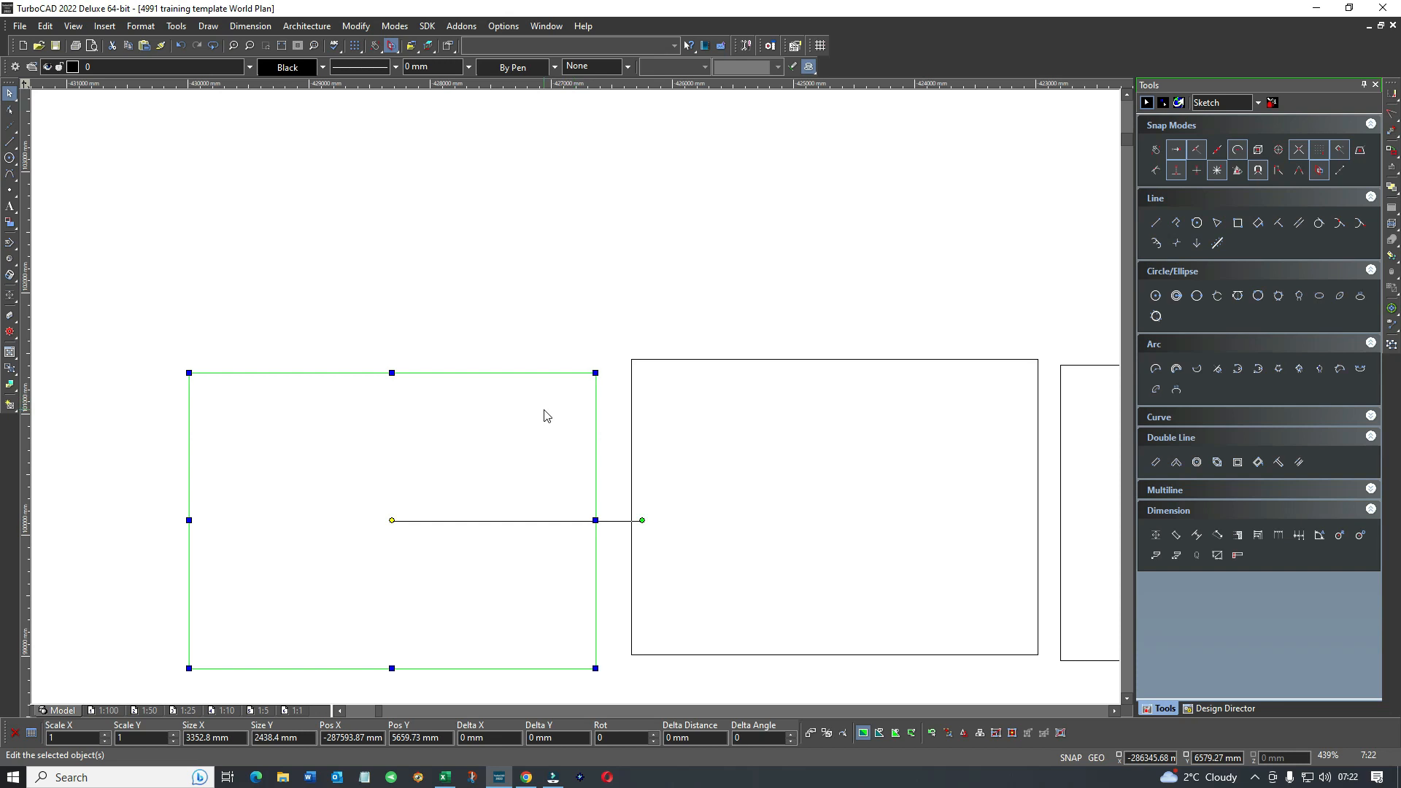
left_click_drag(595, 373, 596, 374)
left_click(596, 373)
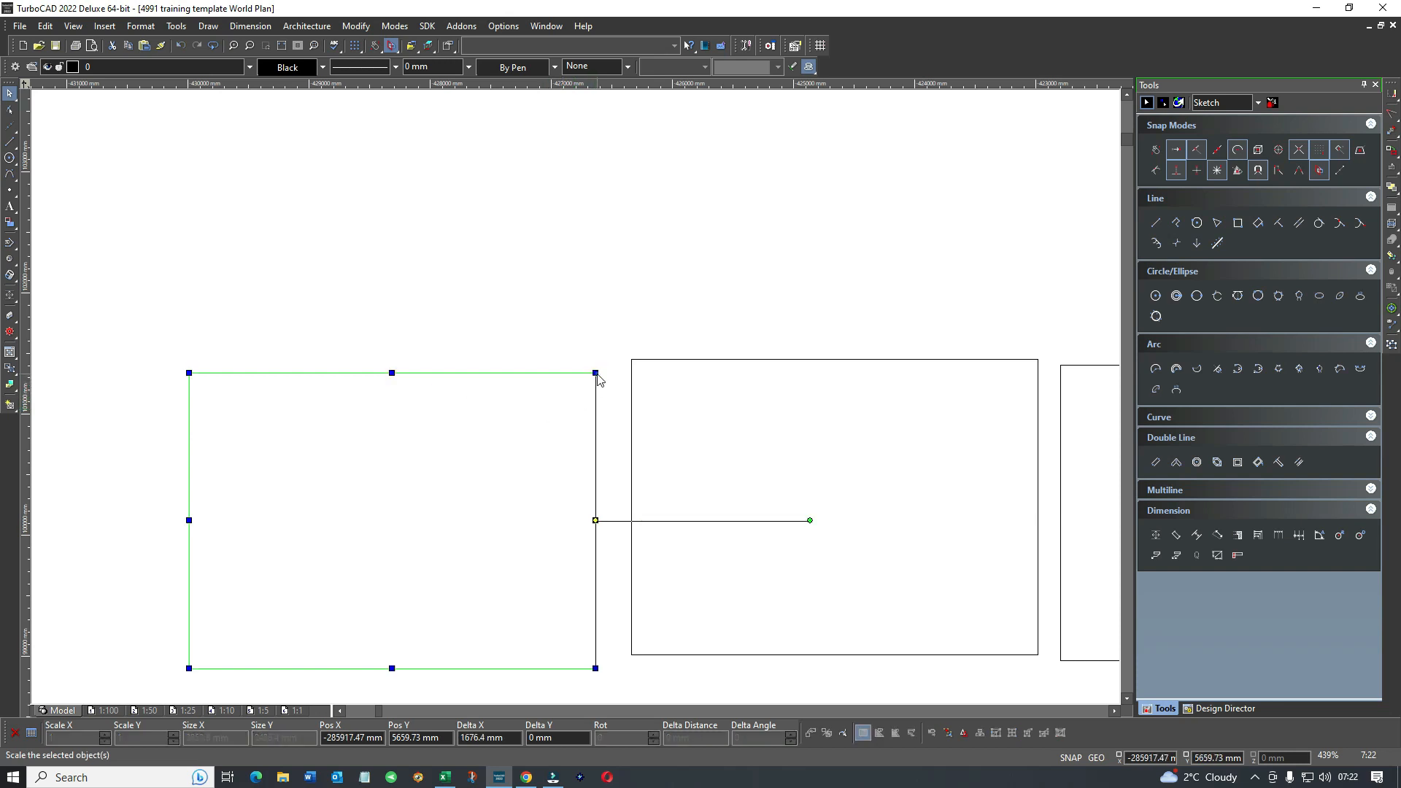
key("e")
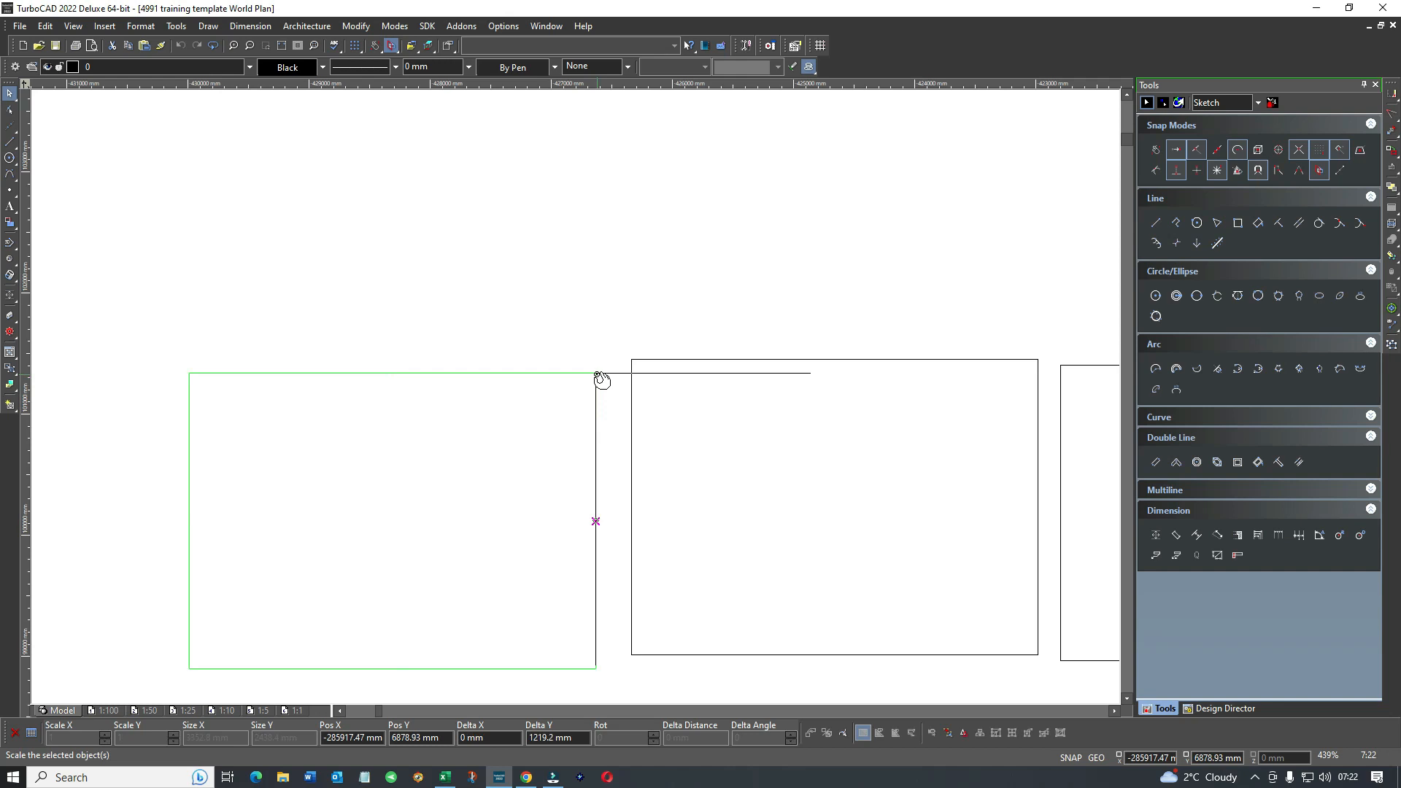
left_click(596, 373)
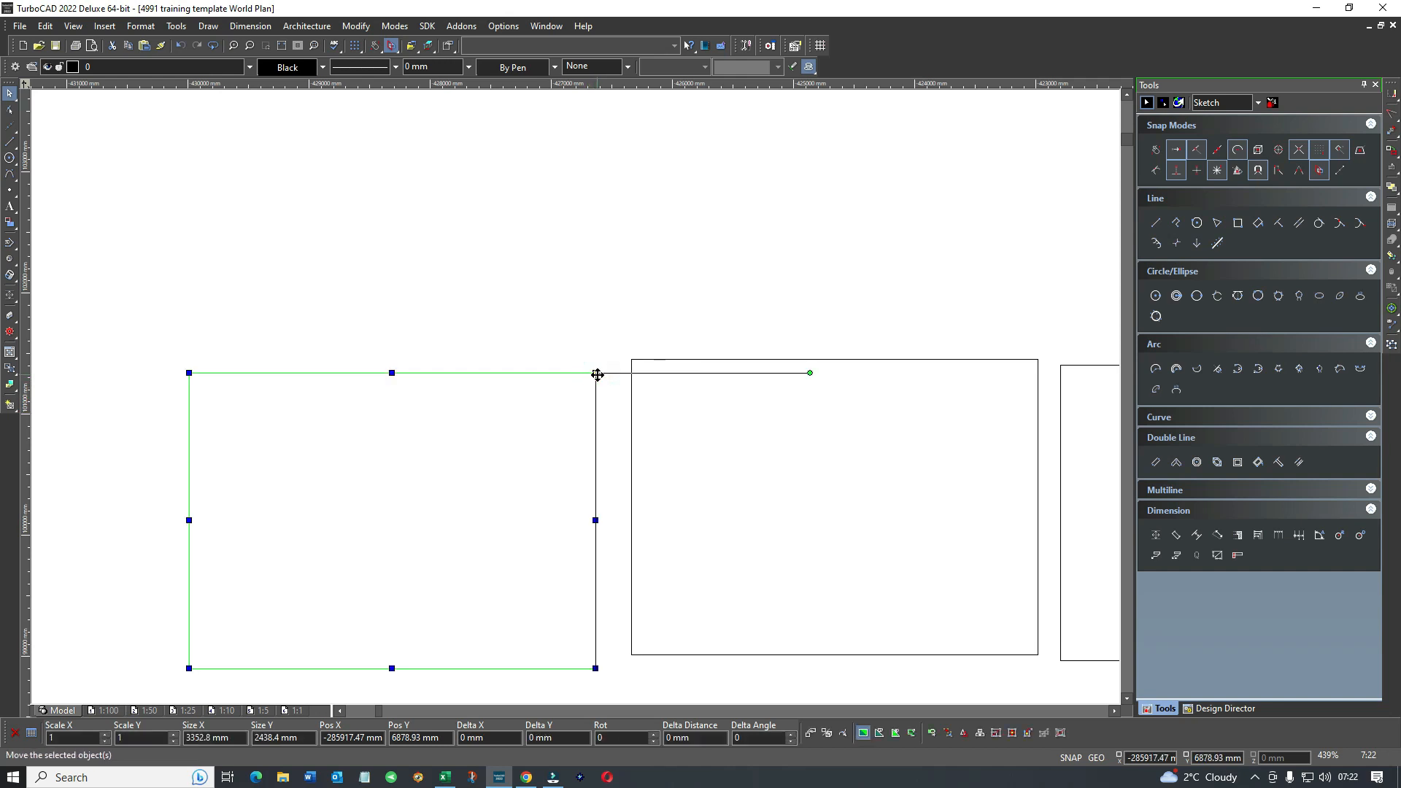
left_click(595, 373)
left_click(628, 363)
Relocate the third rectangle's reference point to its upper-left corner, snap it onto the second rectangle's upper-right corner and deselect it.
scroll(1085, 388, "up", 1)
scroll(576, 401, "up", 1)
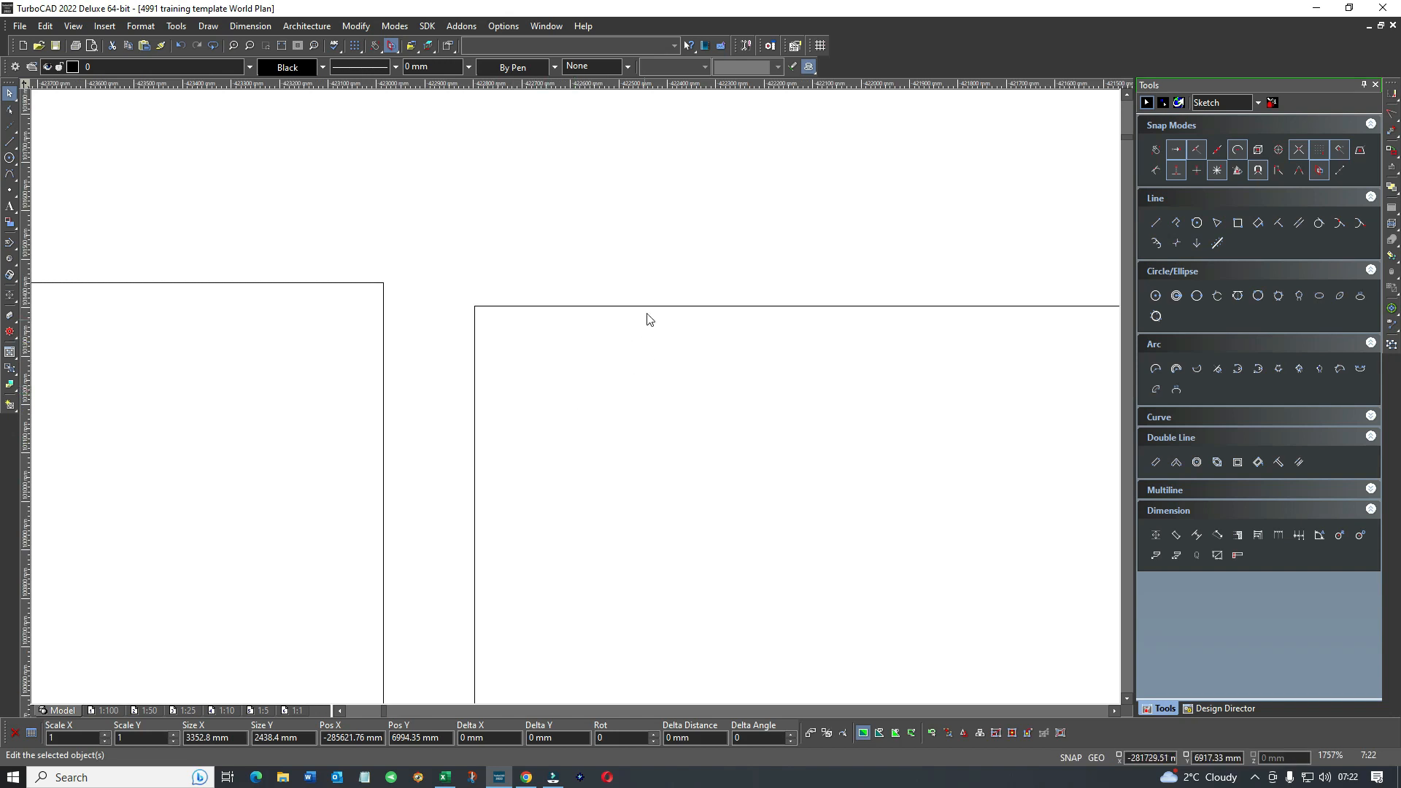
scroll(578, 402, "down", 1)
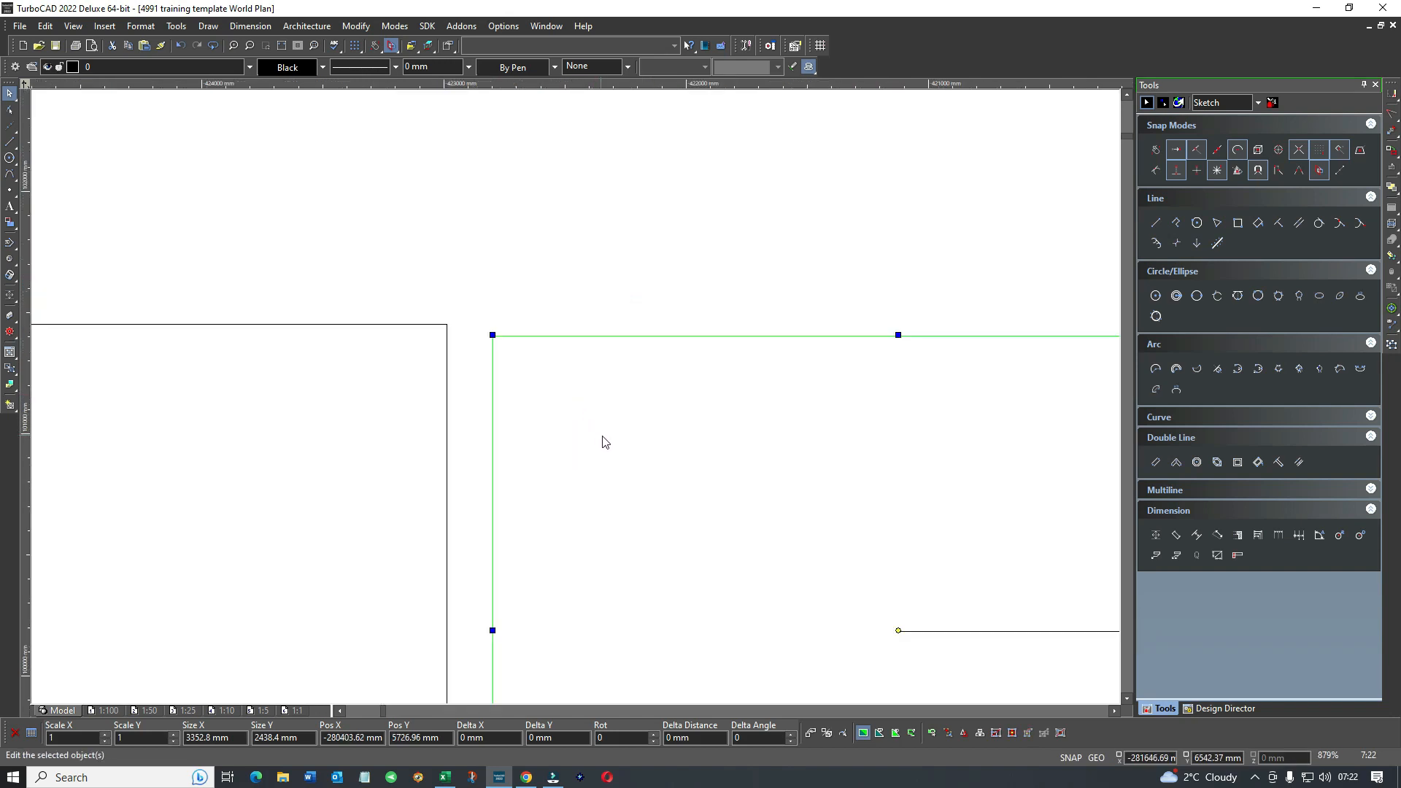
scroll(577, 401, "down", 1)
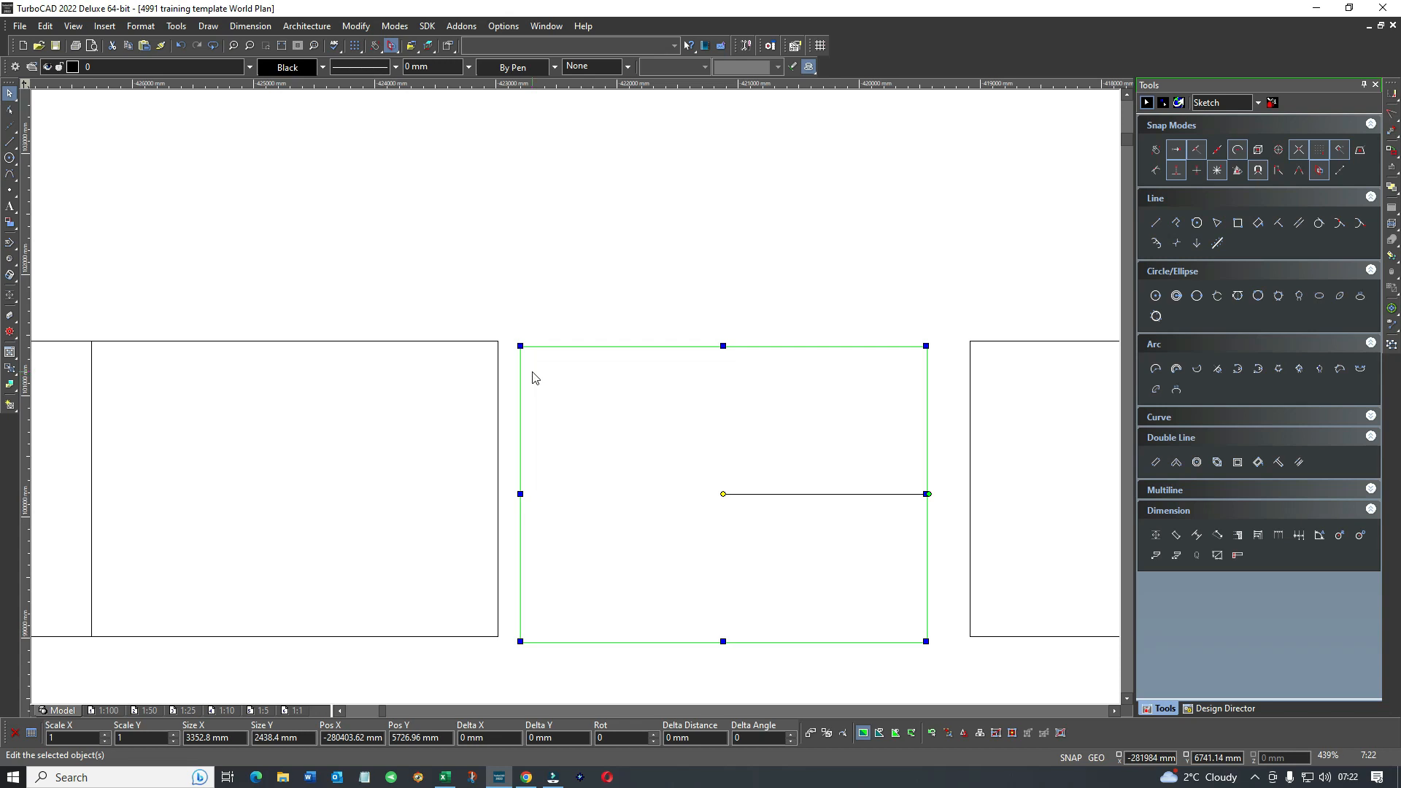
left_click_drag(533, 377, 530, 365)
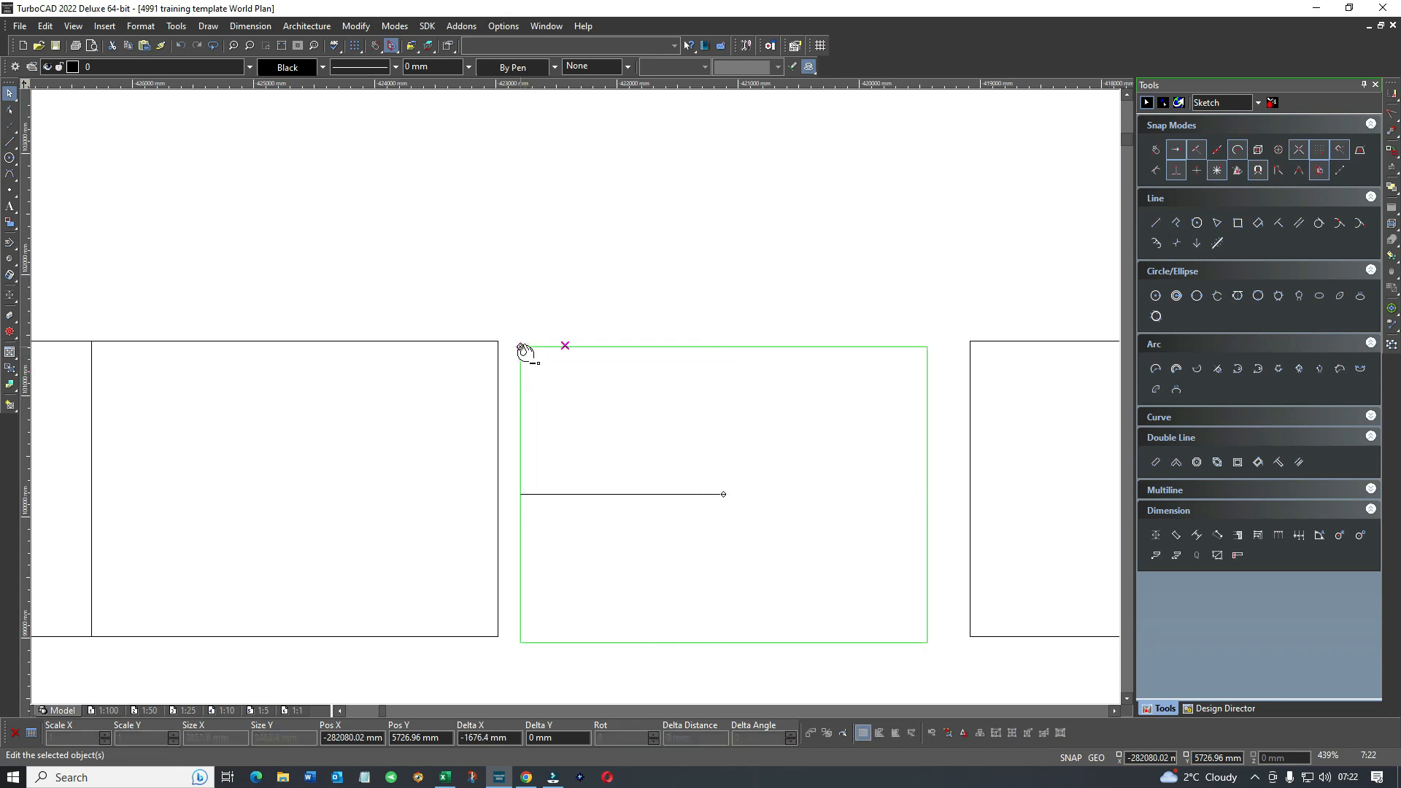
left_click_drag(525, 352, 519, 345)
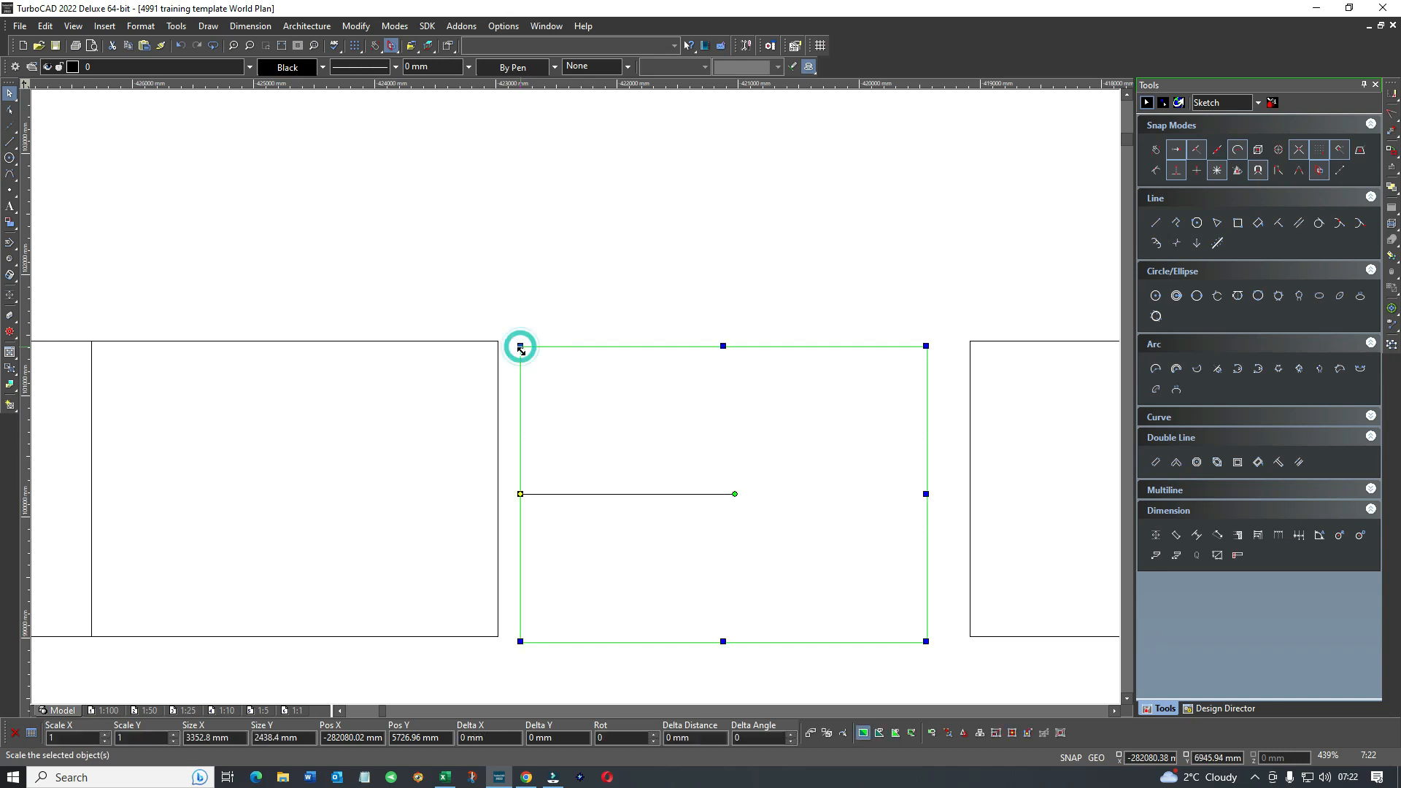
key("d")
key("v")
left_click(520, 346)
left_click(518, 344)
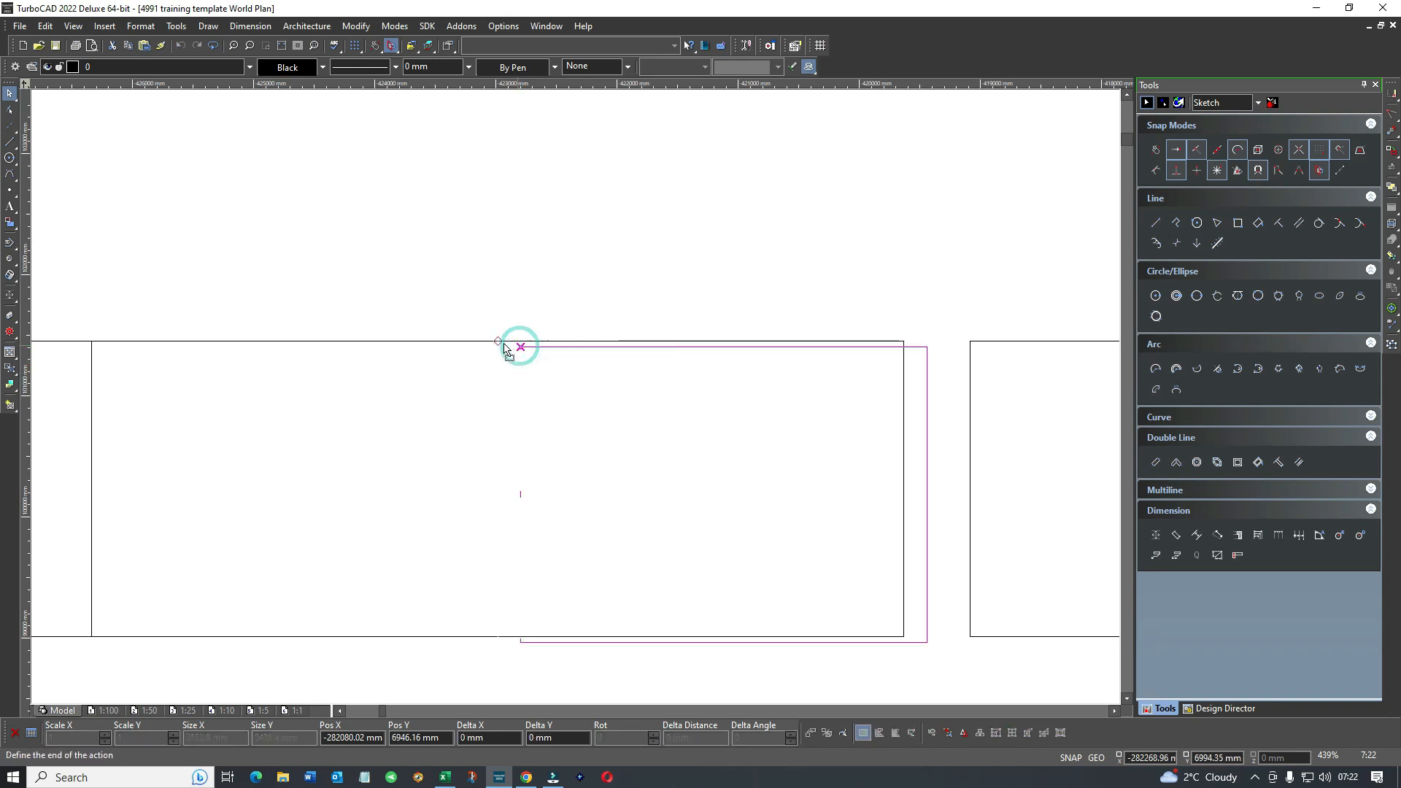
left_click(757, 300)
Relocate the fourth rectangle's reference point to its lower-left corner, snap it onto the third rectangle's lower-right corner and deselect it.
scroll(577, 402, "down", 2)
scroll(620, 396, "up", 2)
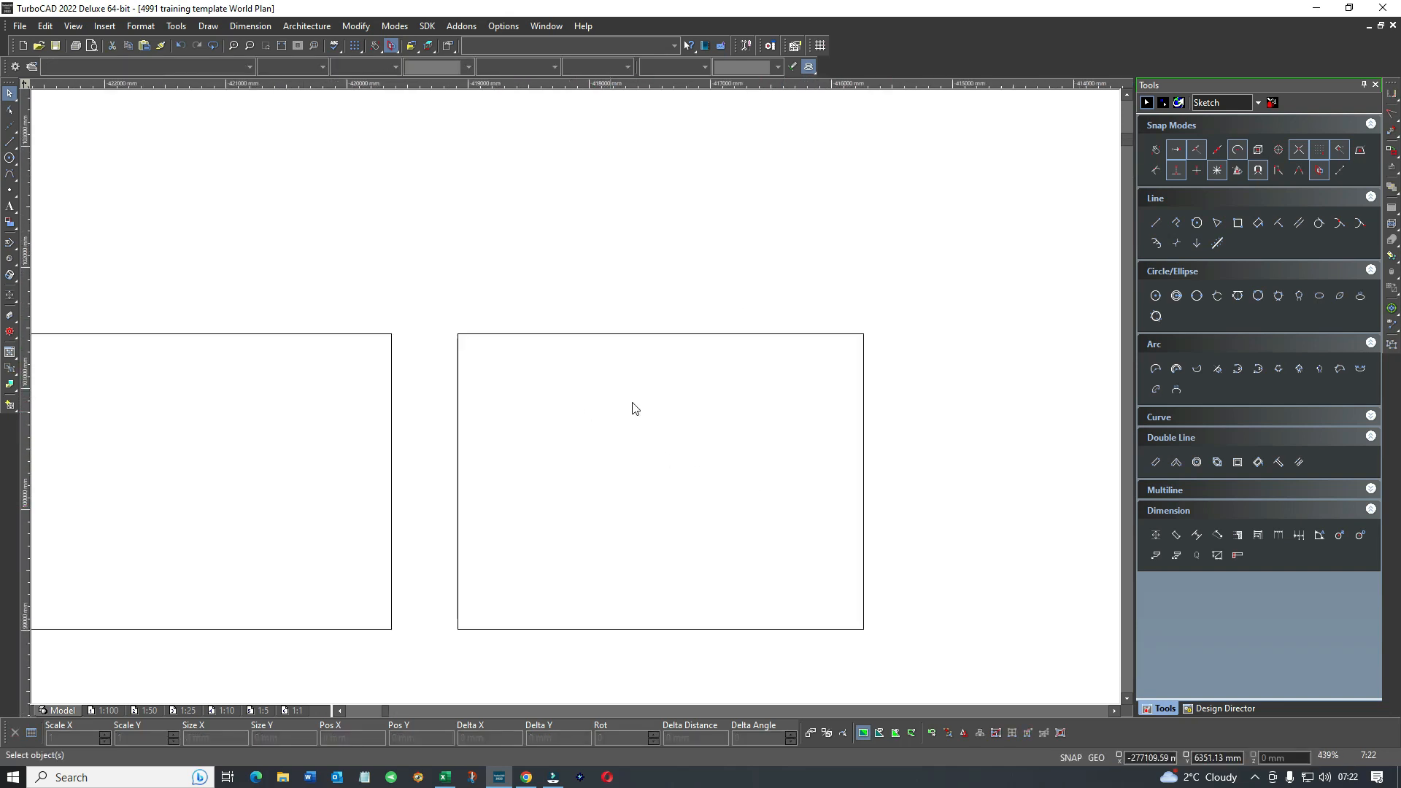
left_click(643, 334)
left_click_drag(660, 484, 725, 399)
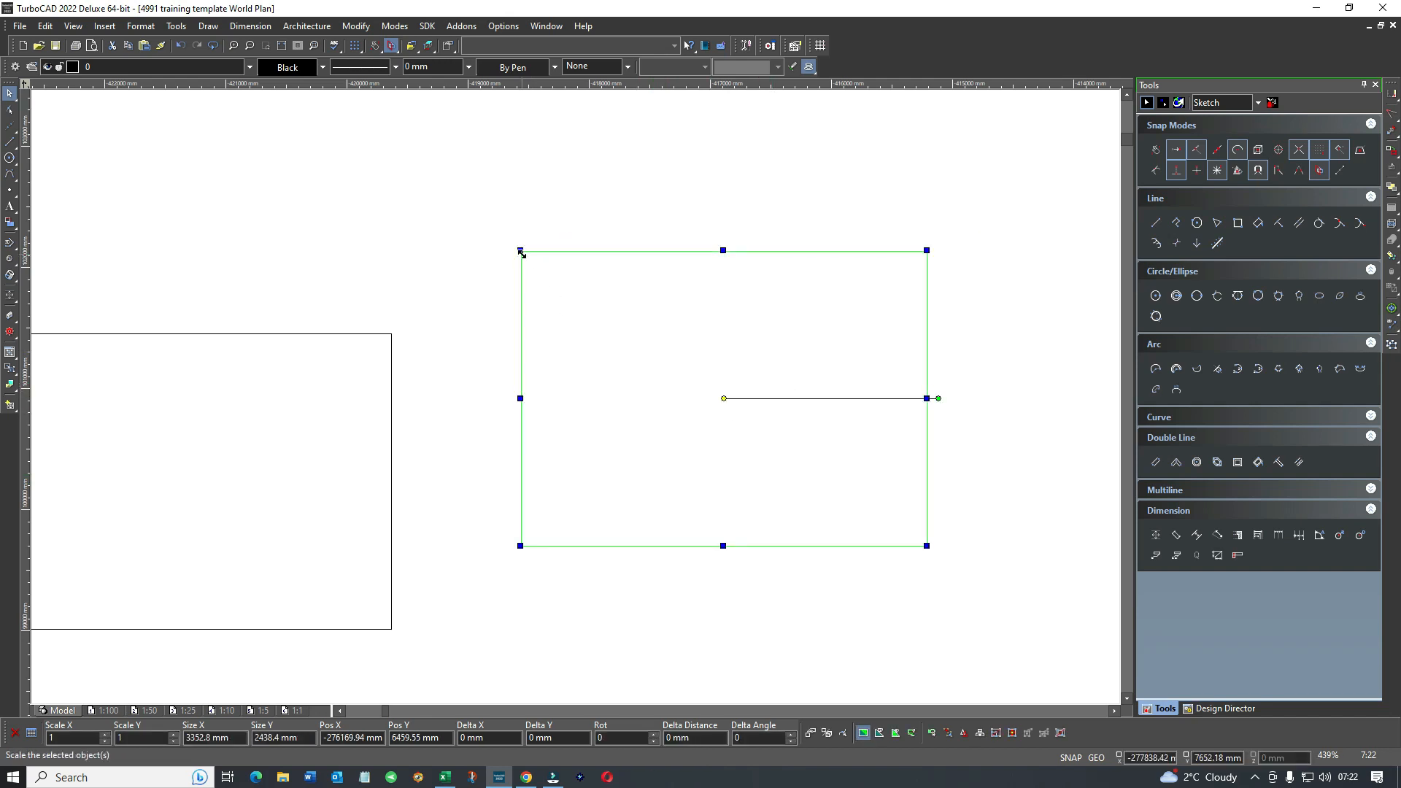
key("e")
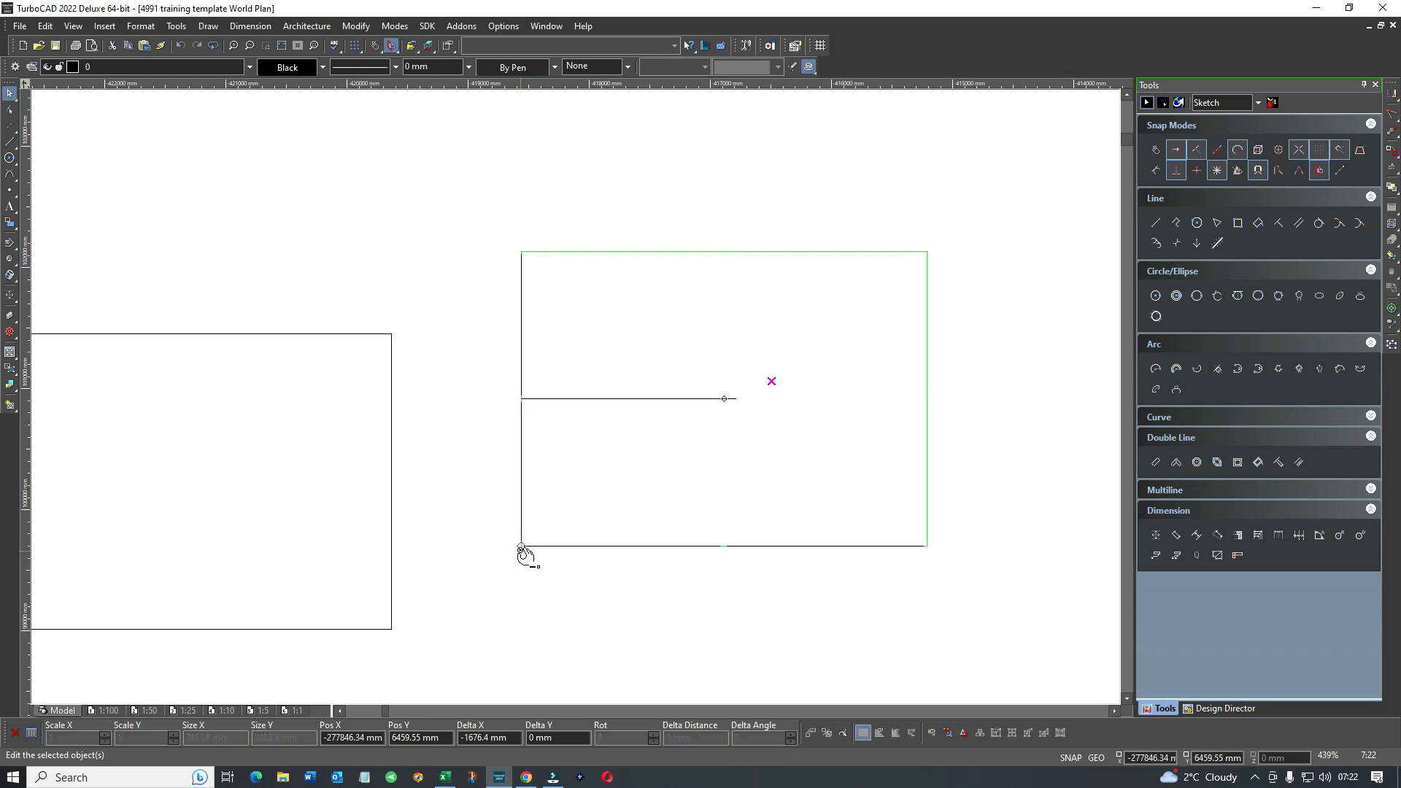
left_click(522, 547)
key("e")
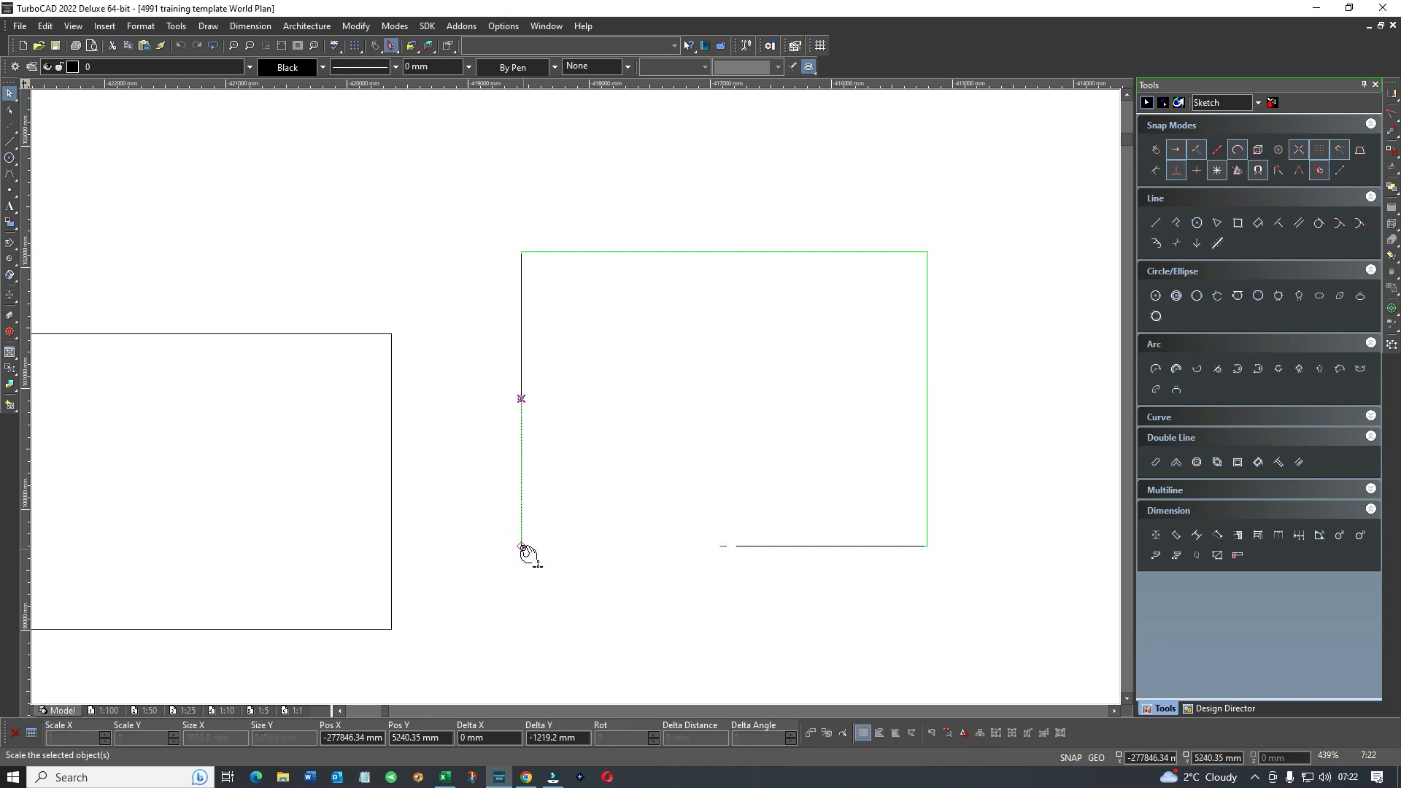
left_click(523, 547)
left_click_drag(523, 547, 391, 629)
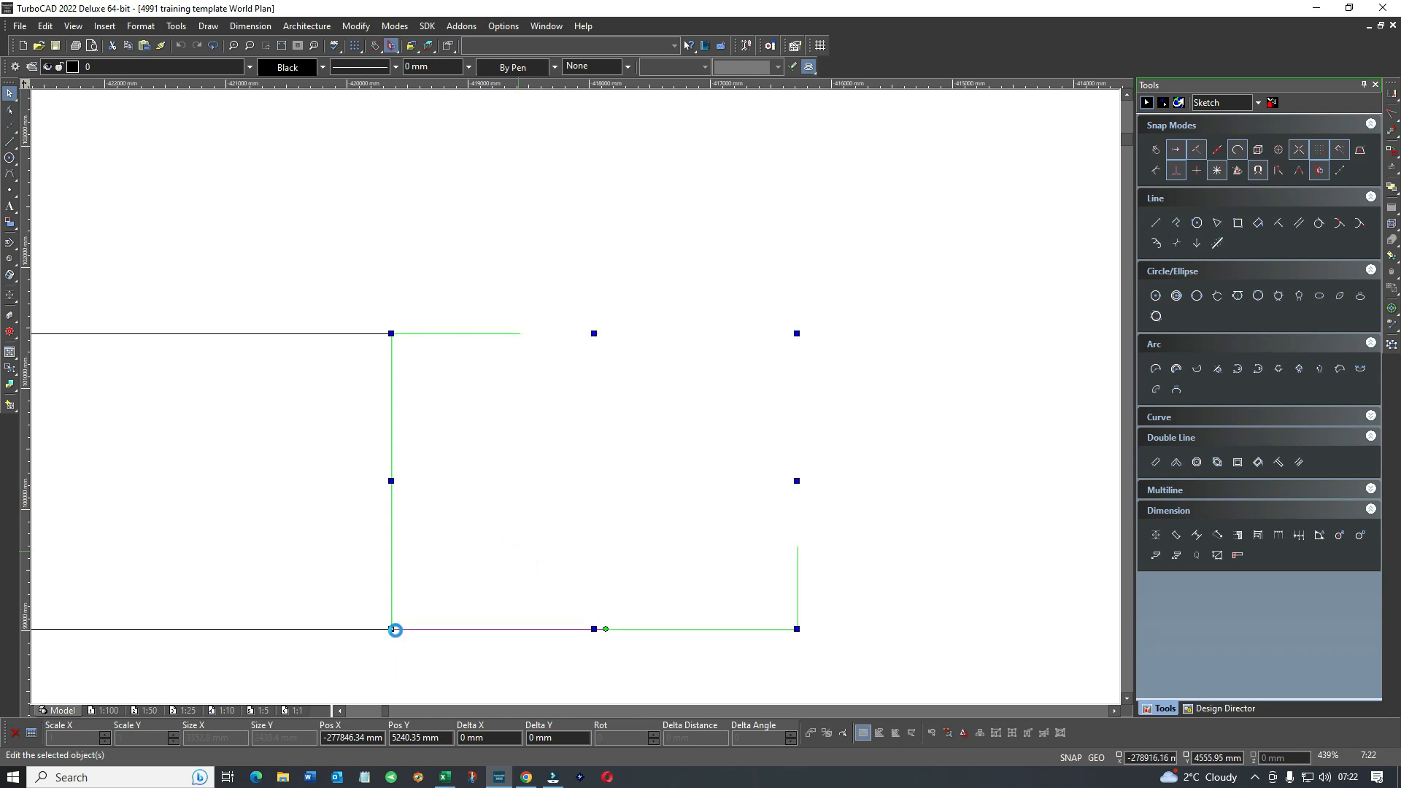
left_click(409, 662)
scroll(576, 403, "down", 4)
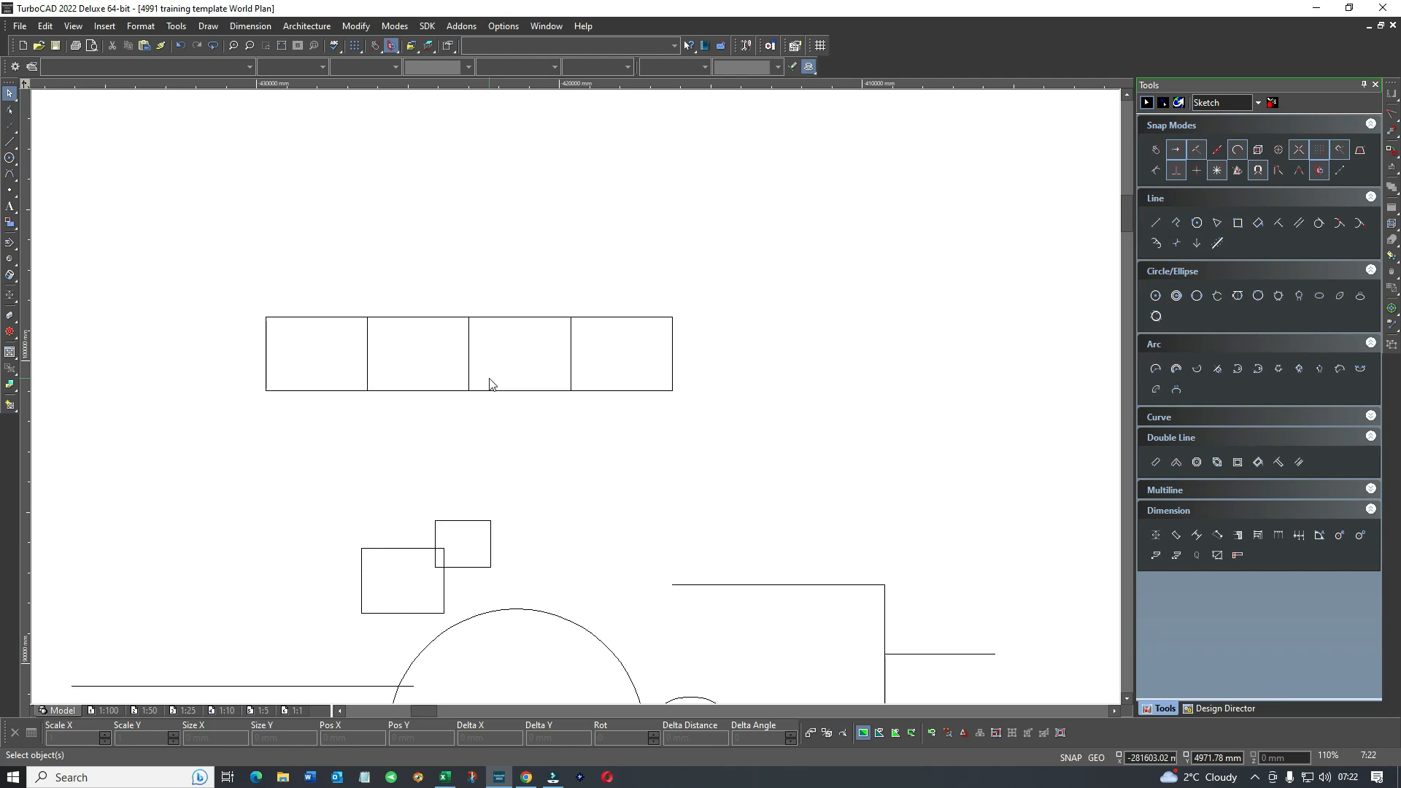
Relocate the first rectangle's reference point to the middle of its bottom edge and snap it onto the second rectangle's upper-left corner.
left_click(316, 316)
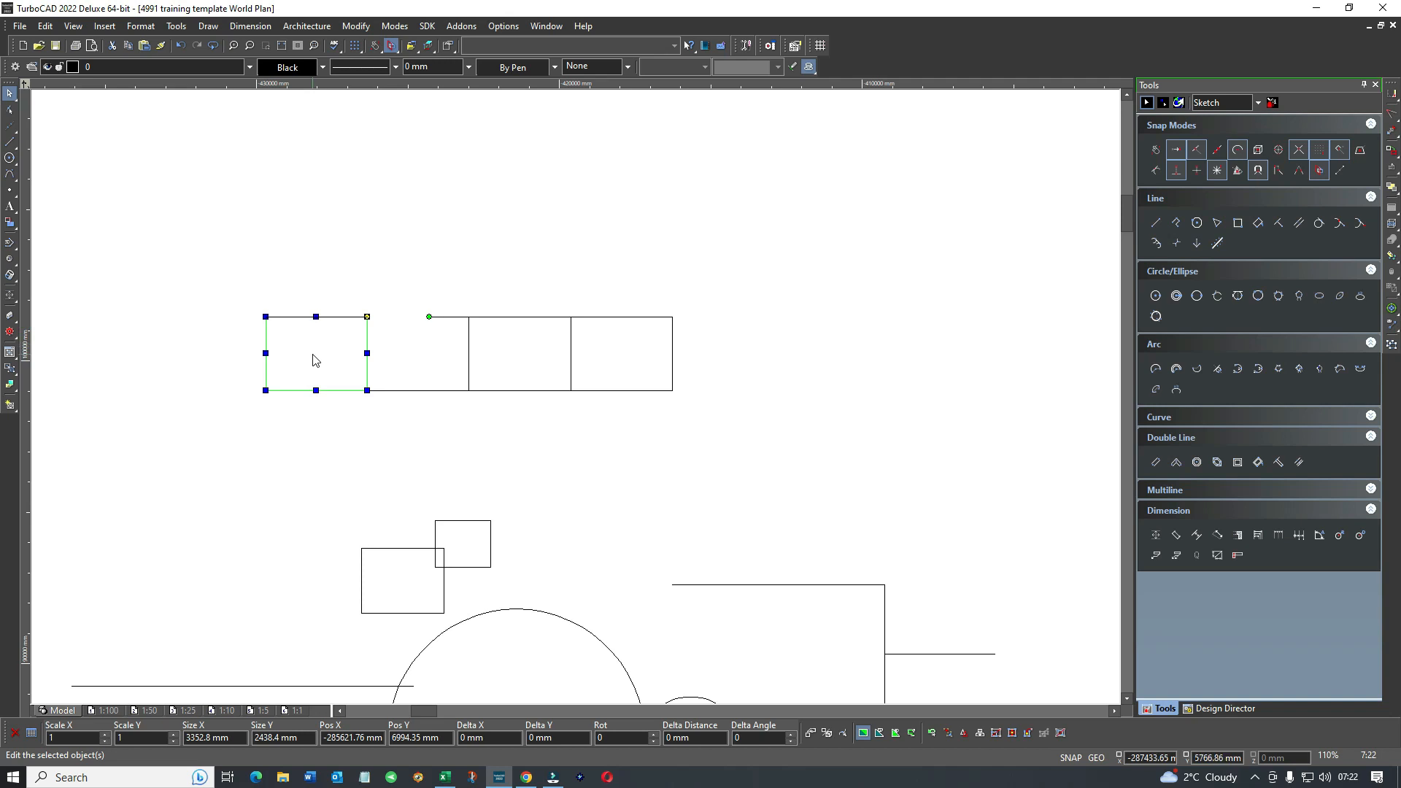
left_click_drag(316, 362, 584, 427)
scroll(328, 365, "up", 5)
scroll(585, 403, "down", 2)
left_click(588, 526)
left_click(583, 567)
left_click_drag(579, 566, 780, 272)
scroll(584, 365, "down", 2)
left_click(879, 342)
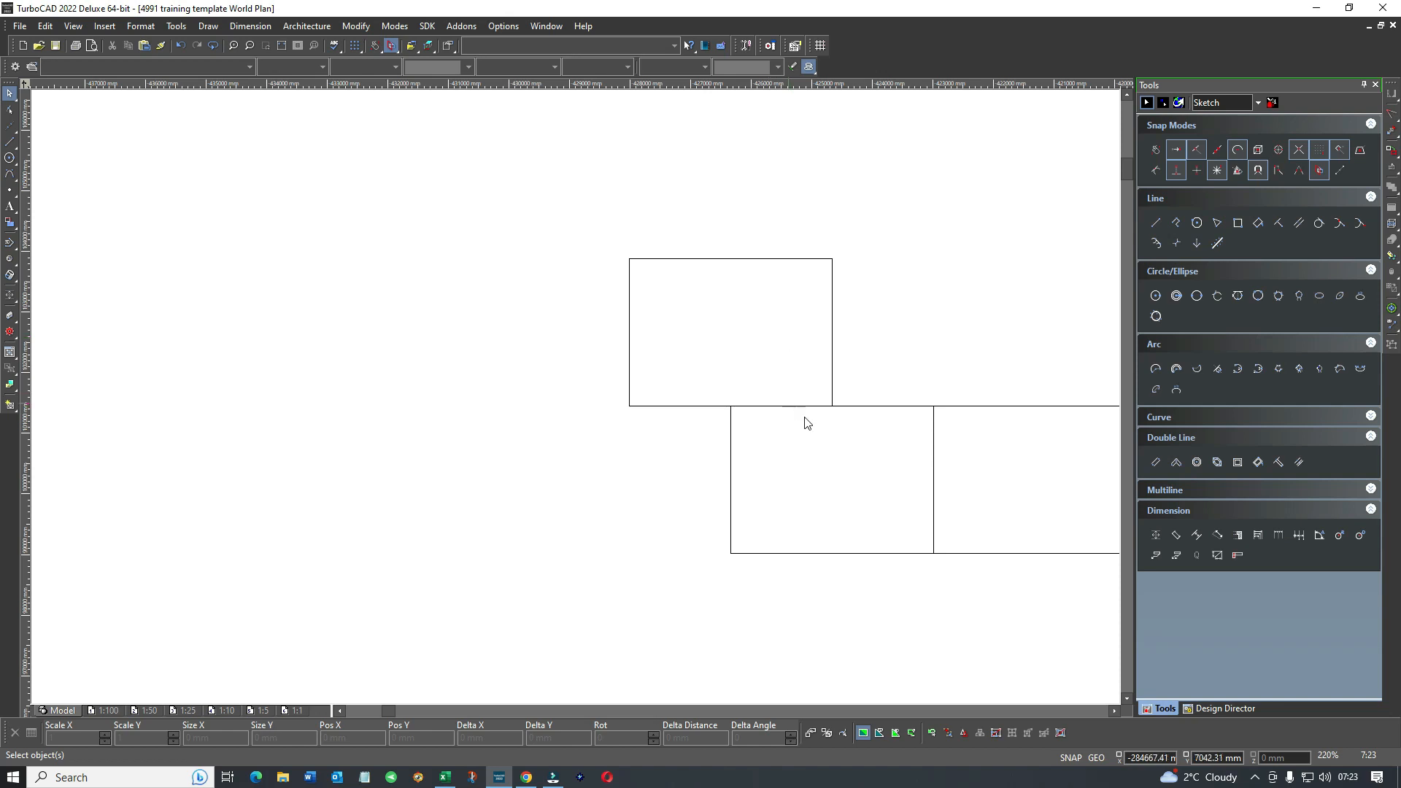
Set the reference point of the middle rectangle in the row of three to its top edge's midpoint and deselect it.
left_click(1007, 405)
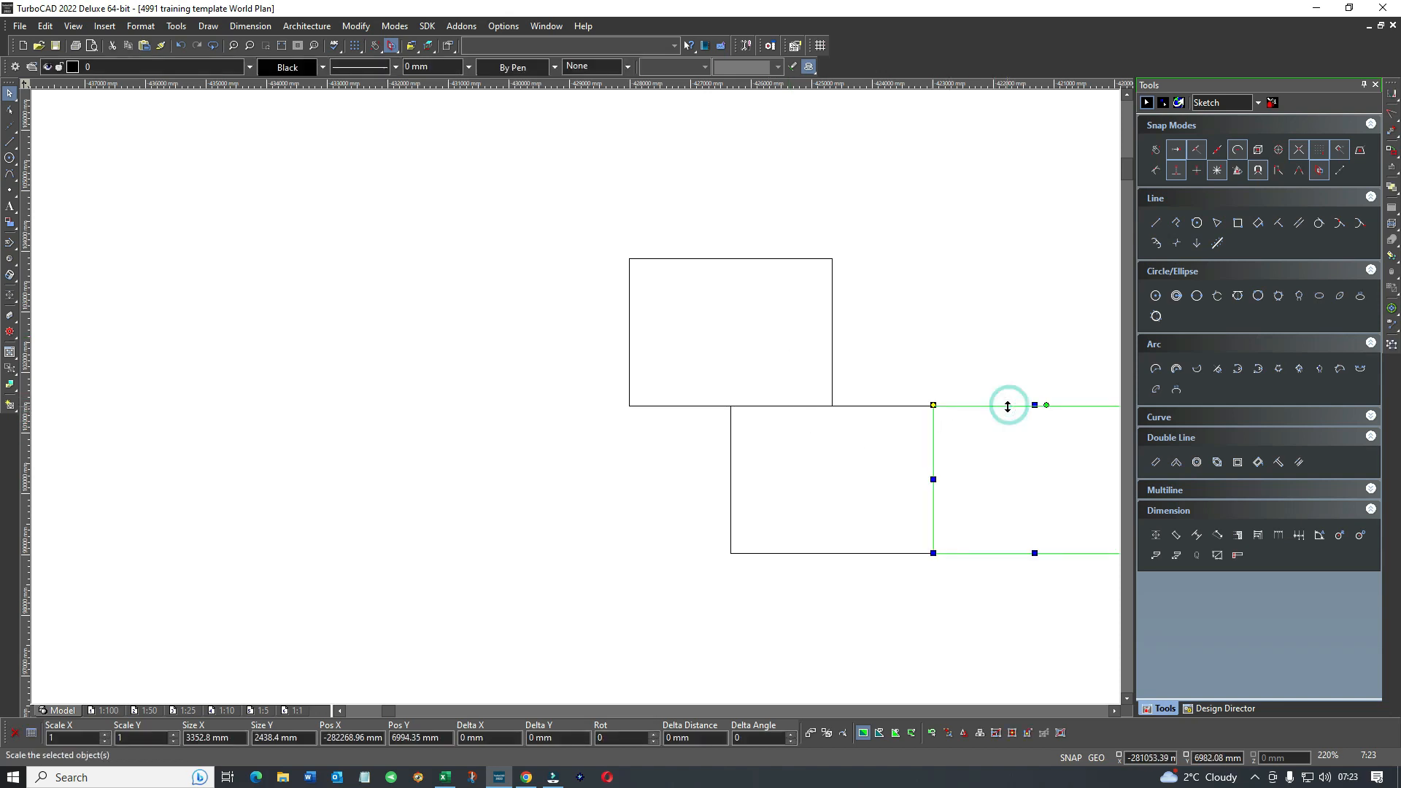
left_click(1006, 406)
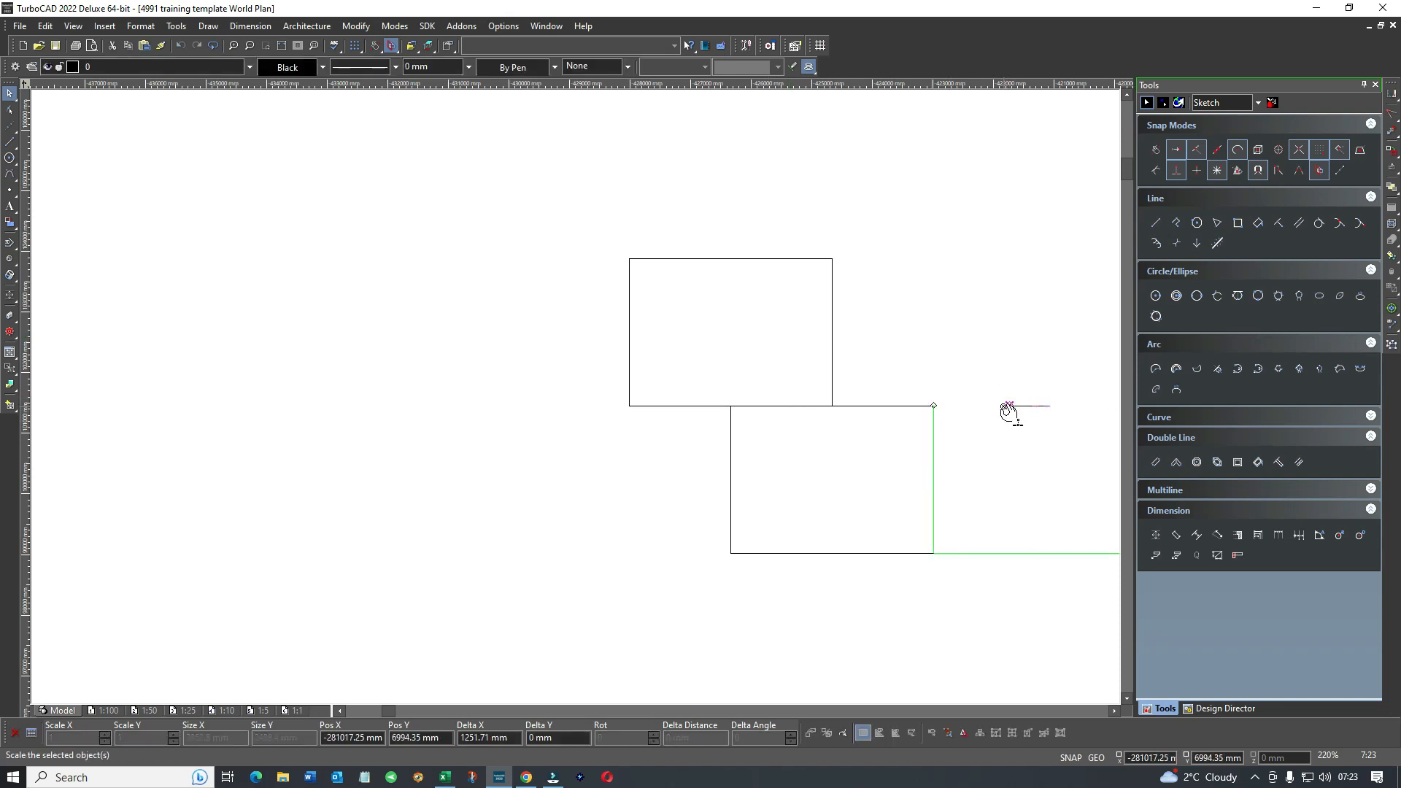
scroll(1006, 408, "down", 1)
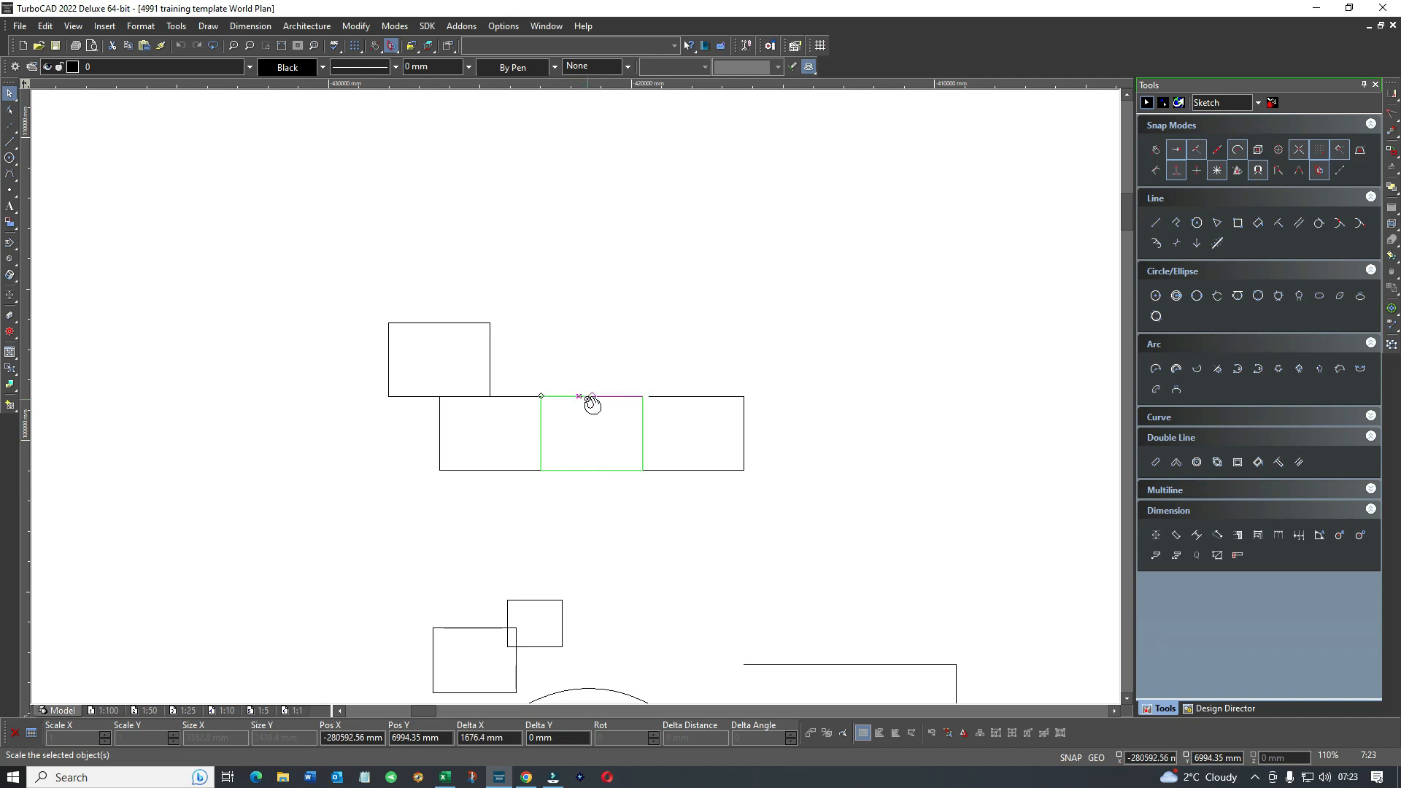
left_click(590, 397)
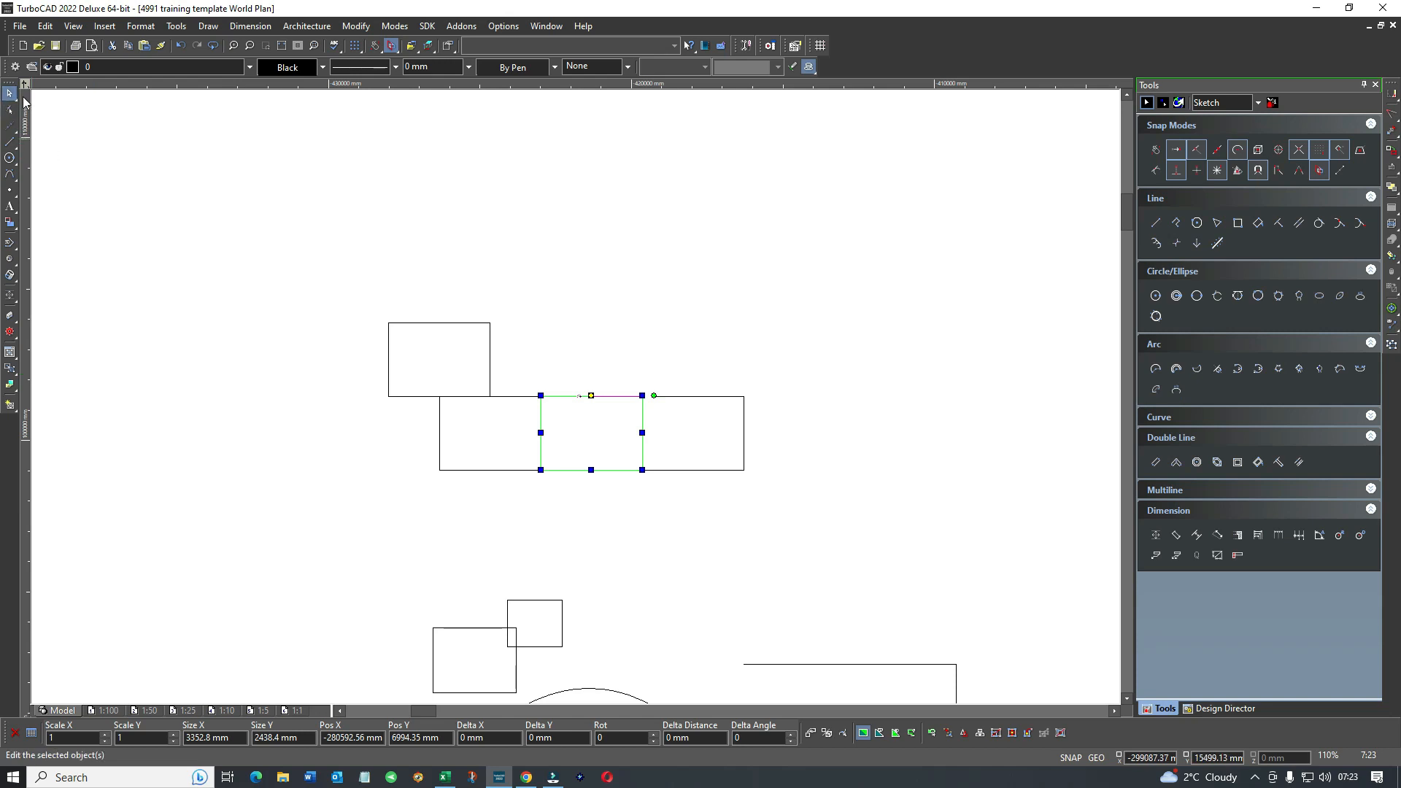
left_click(327, 253)
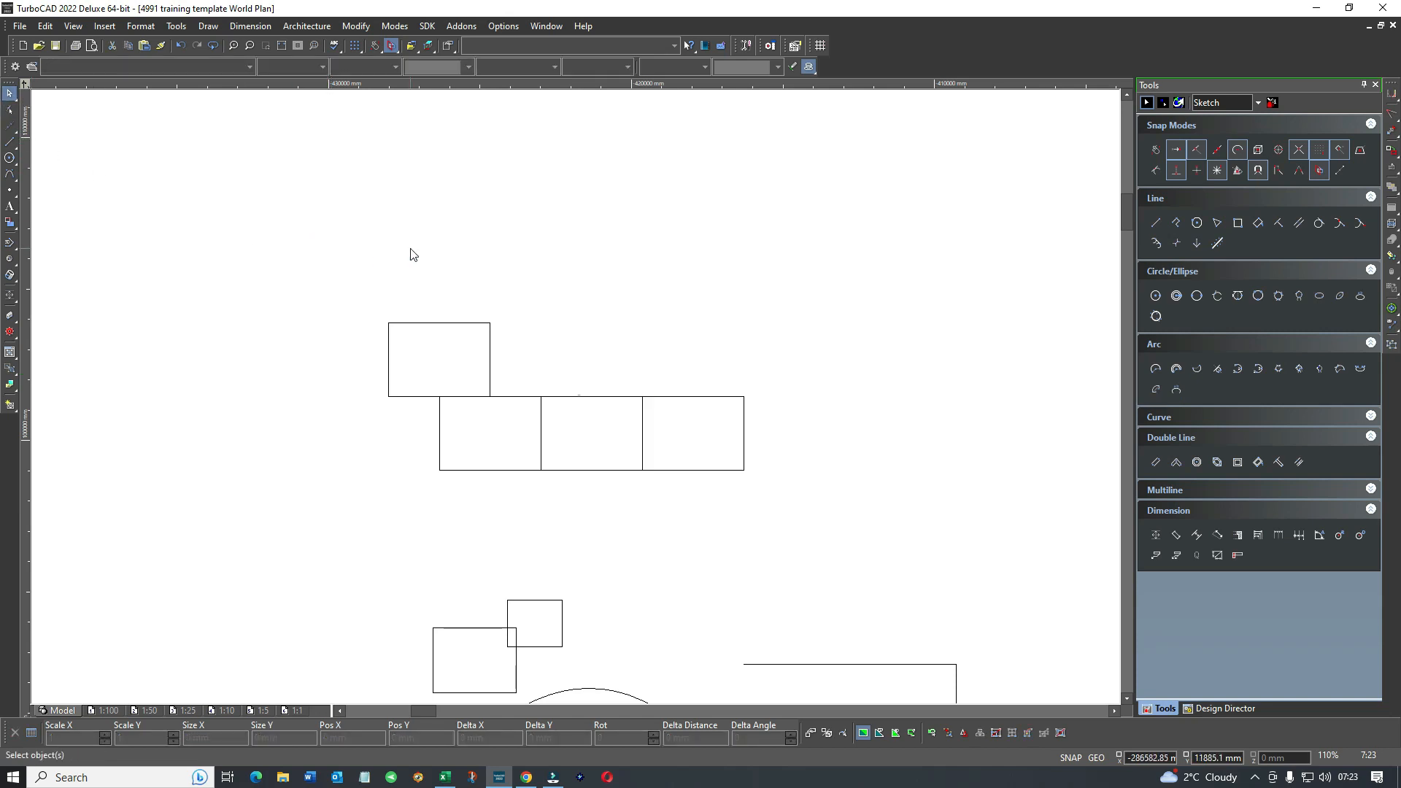
Move the offset upper rectangle up into the empty area above the row of three and deselect it.
left_click(458, 332)
left_click_drag(447, 343, 553, 240)
left_click(664, 251)
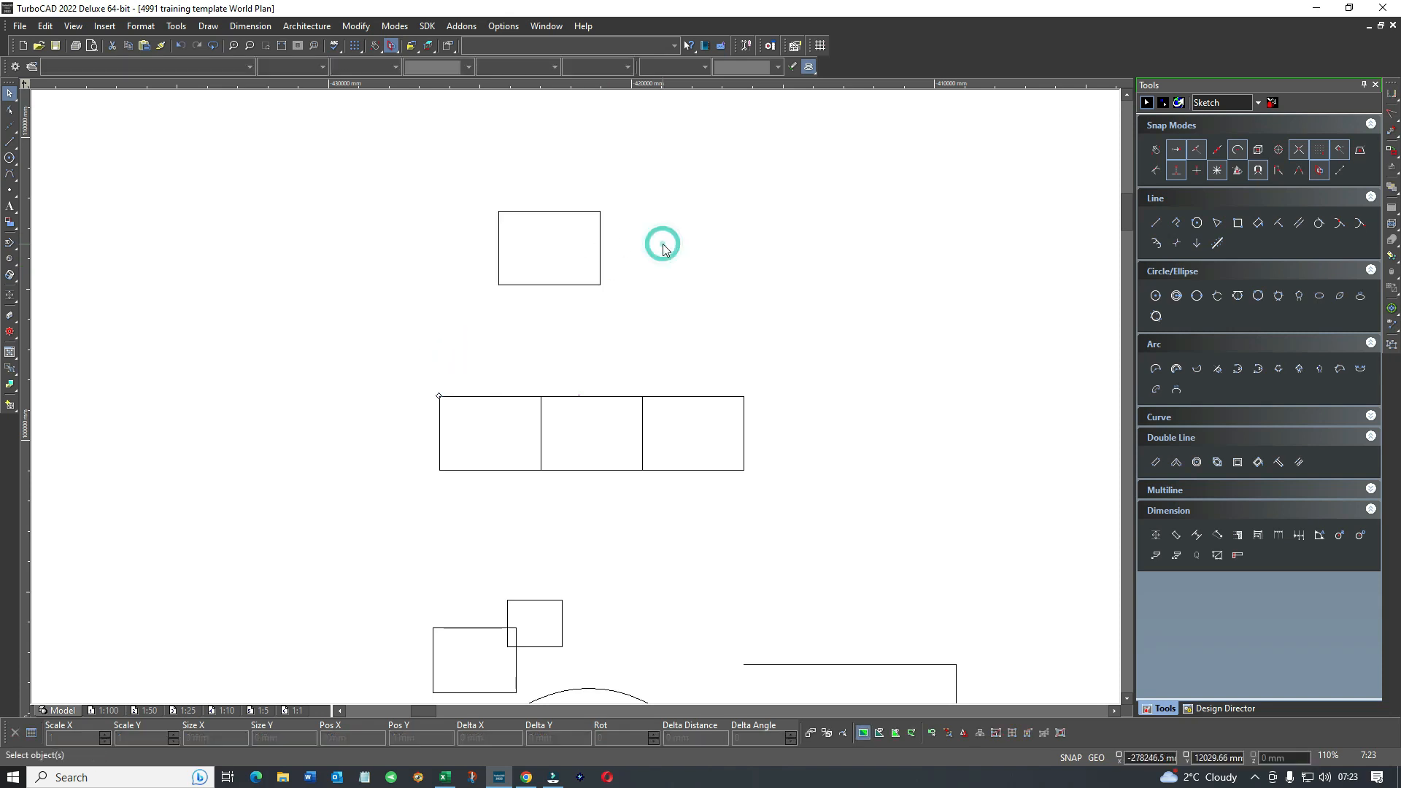
Fill the upper rectangle with a solid brush in Plum through its properties and deselect it.
left_click(550, 213)
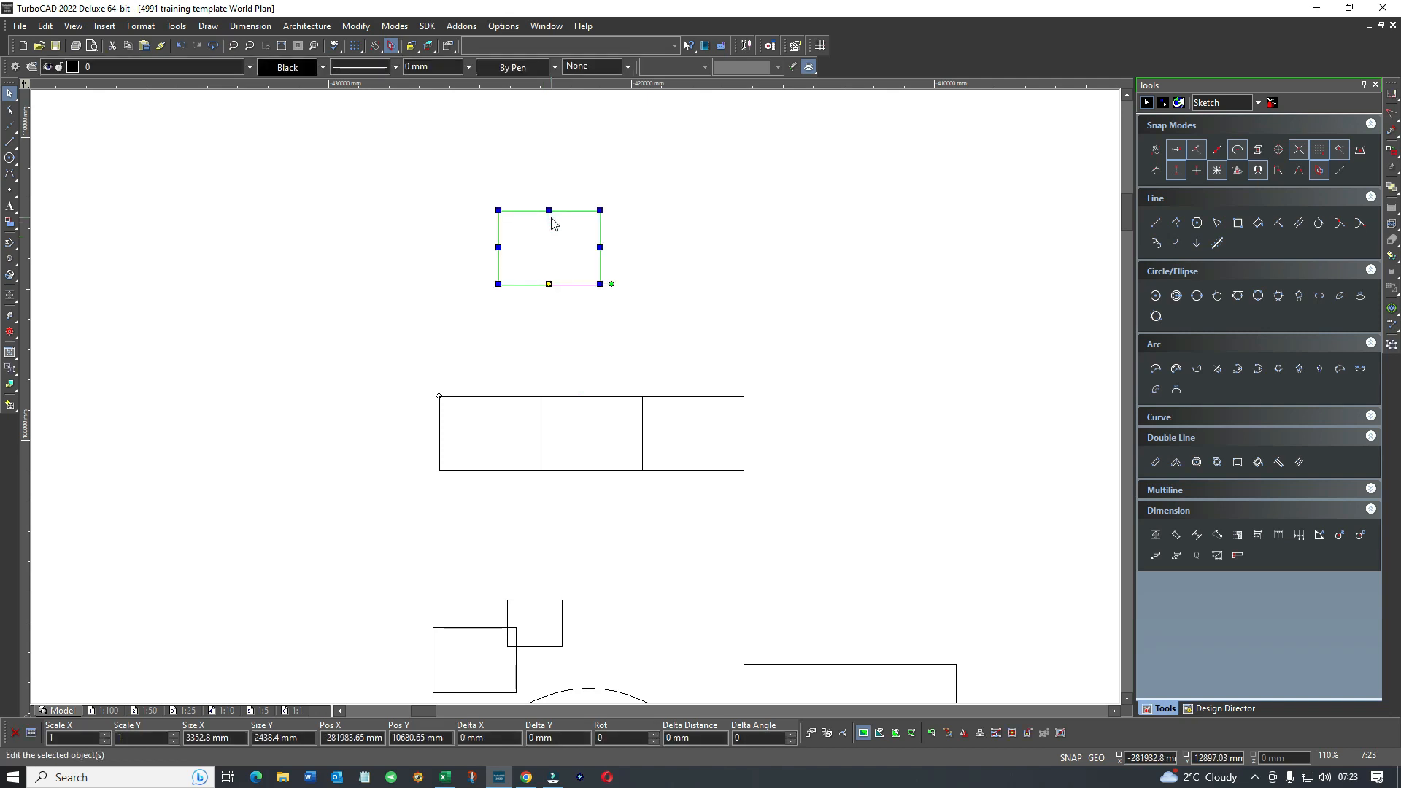
left_click(764, 236)
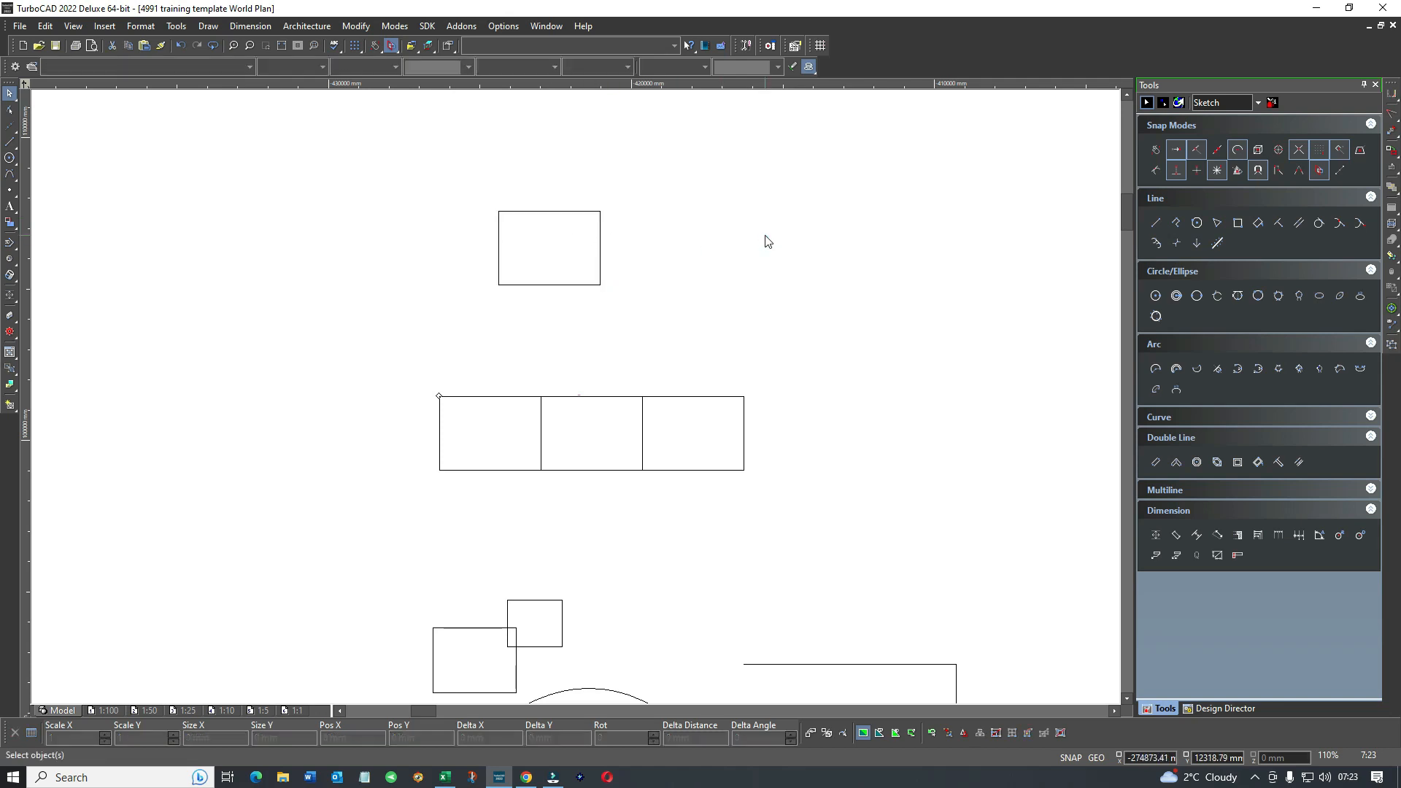
left_click(580, 212)
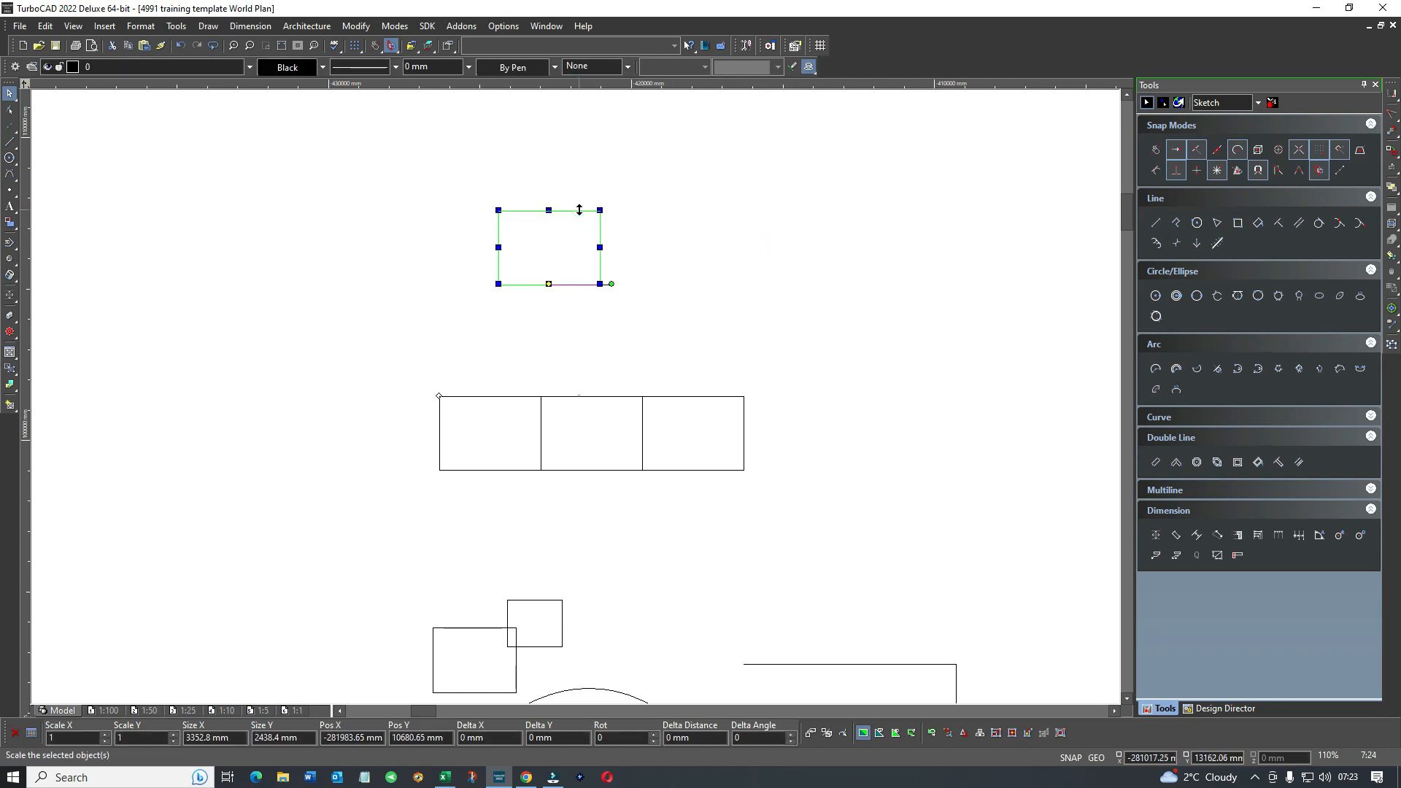
double_click(578, 210)
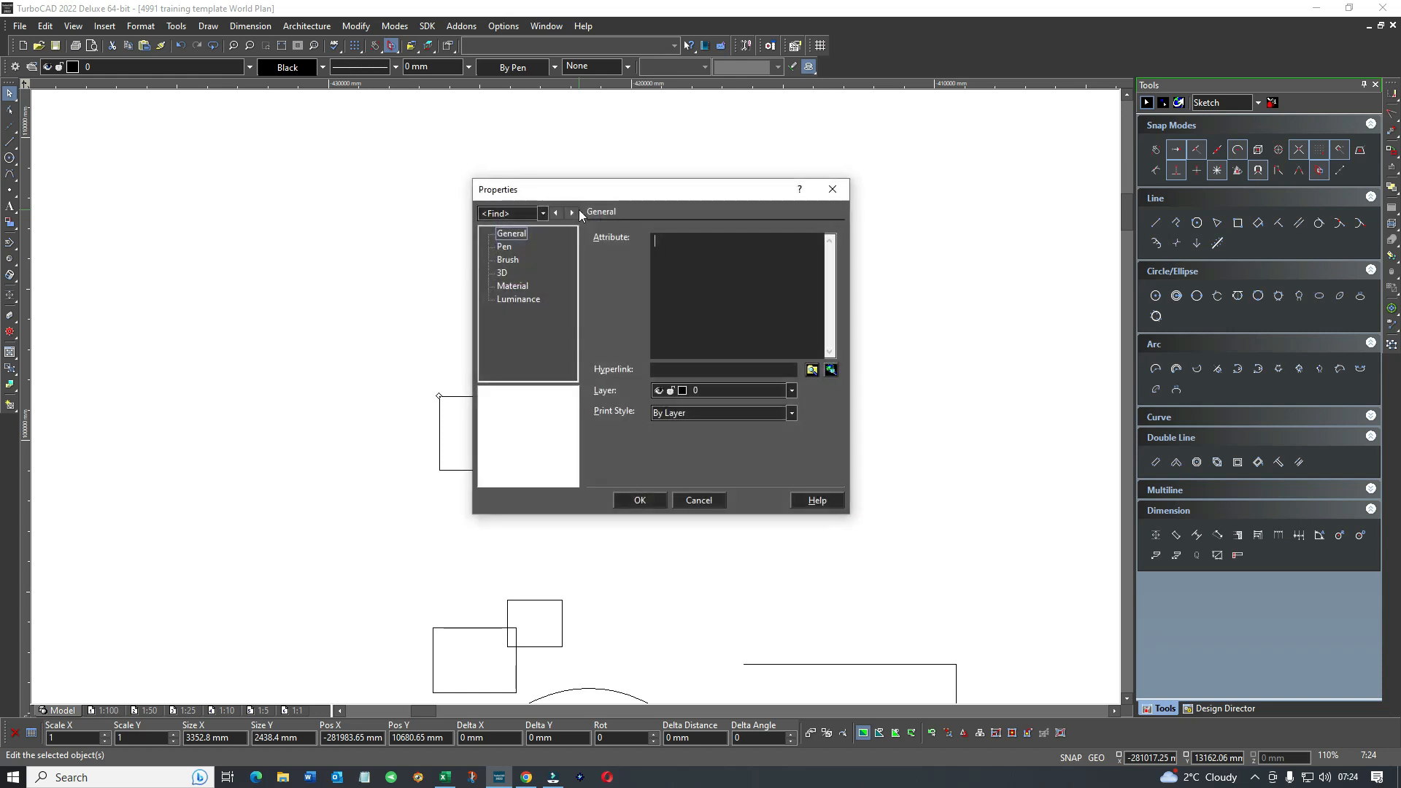
left_click(505, 248)
left_click(507, 260)
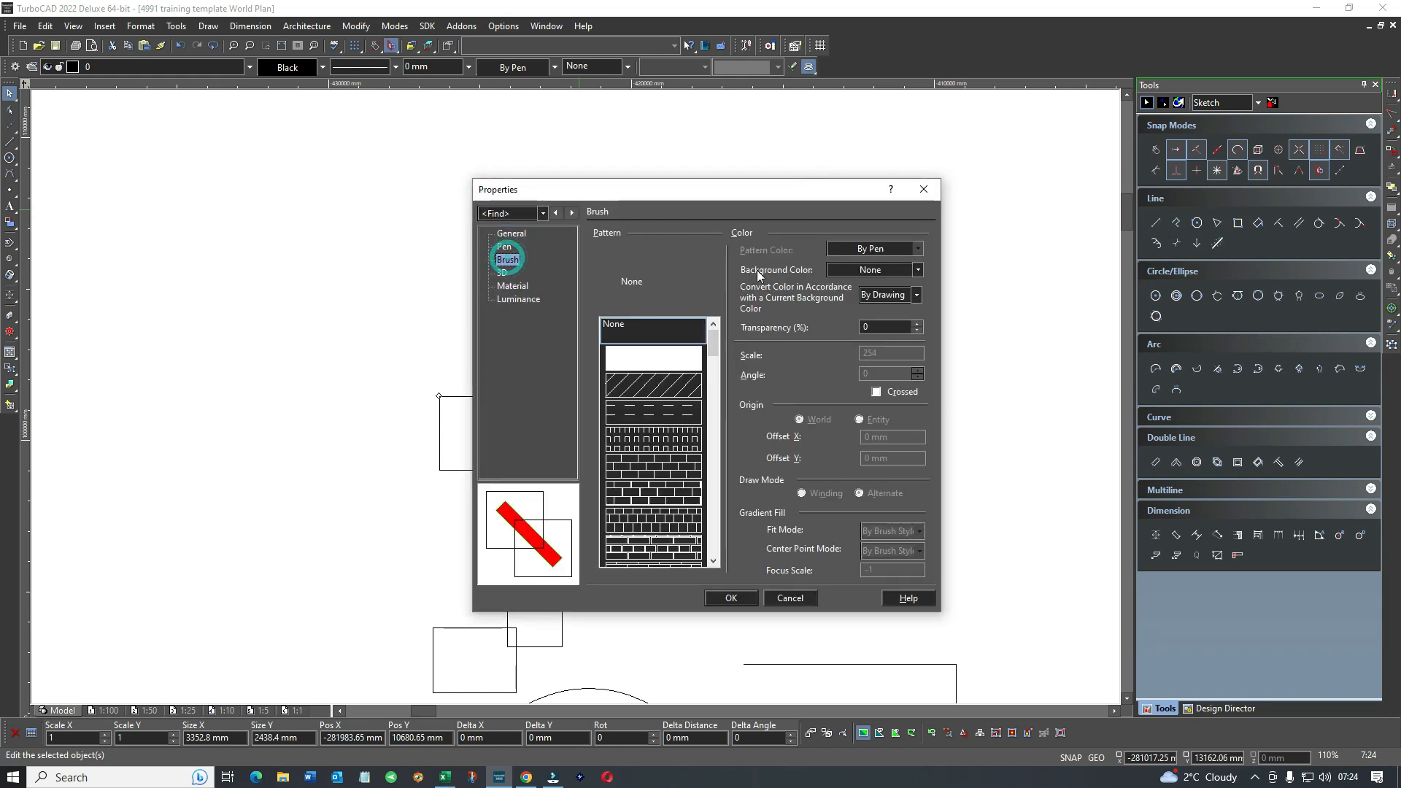
left_click(658, 360)
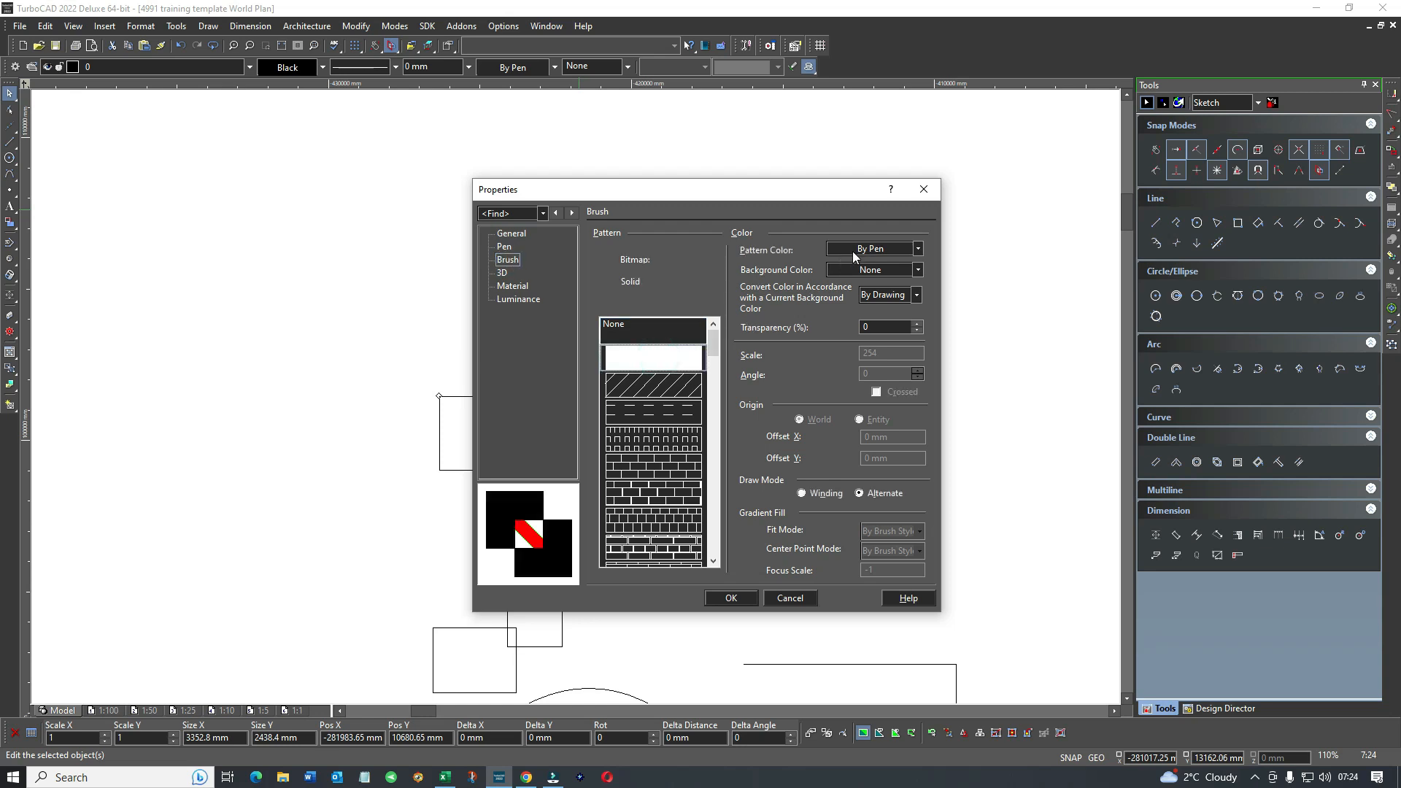
left_click(852, 250)
left_click(866, 321)
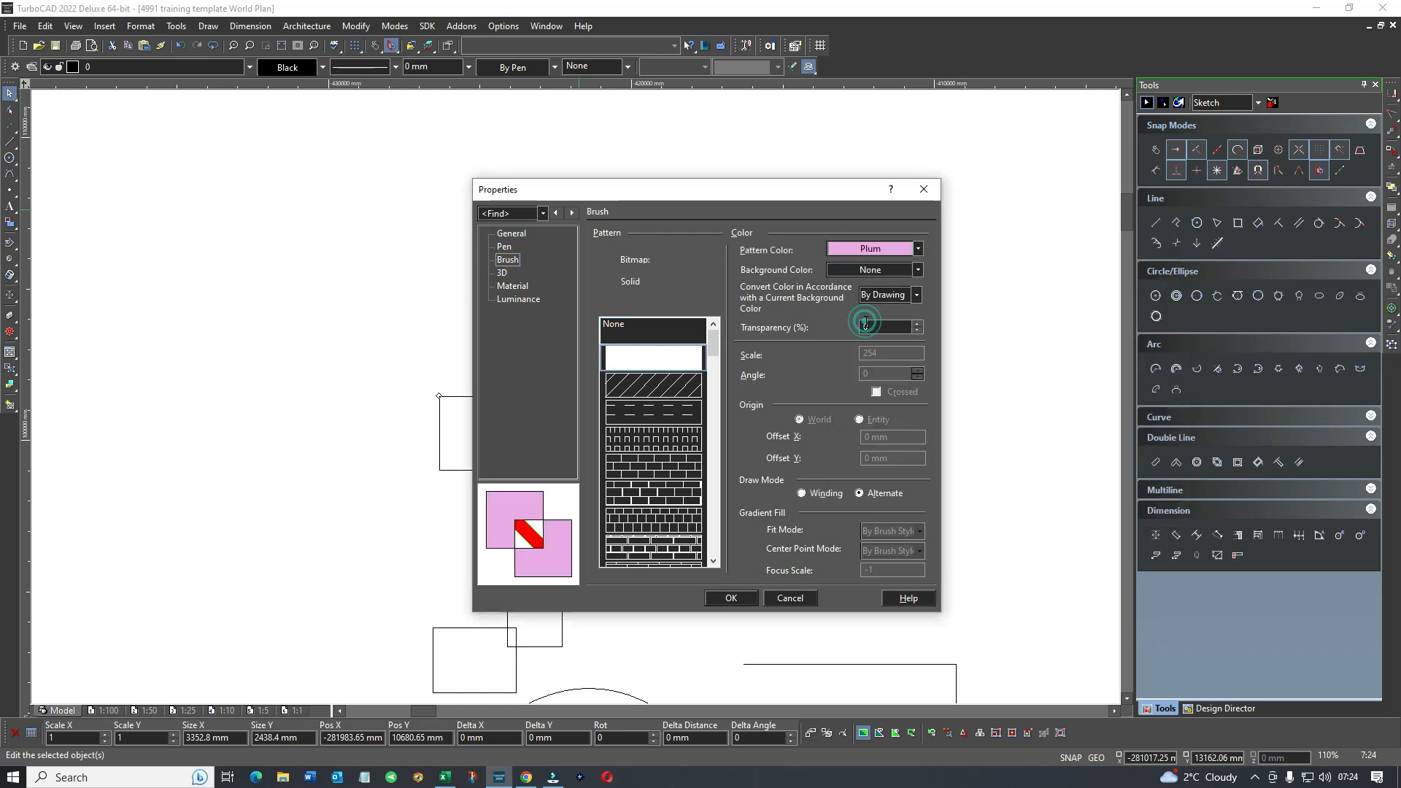
left_click(731, 598)
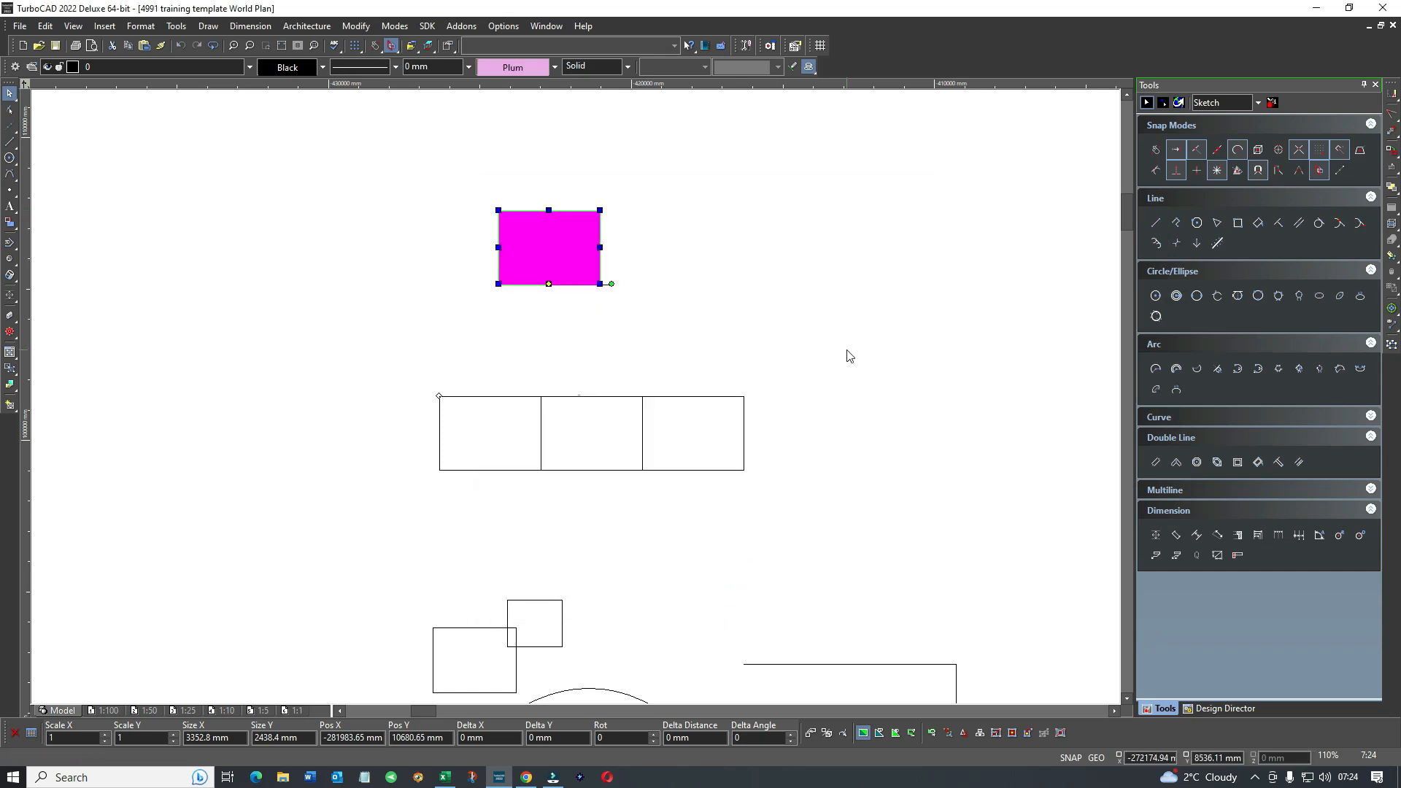
left_click(845, 350)
Fill the first rectangle of the row of three with a solid Red brush through its properties and deselect it.
left_click(456, 398)
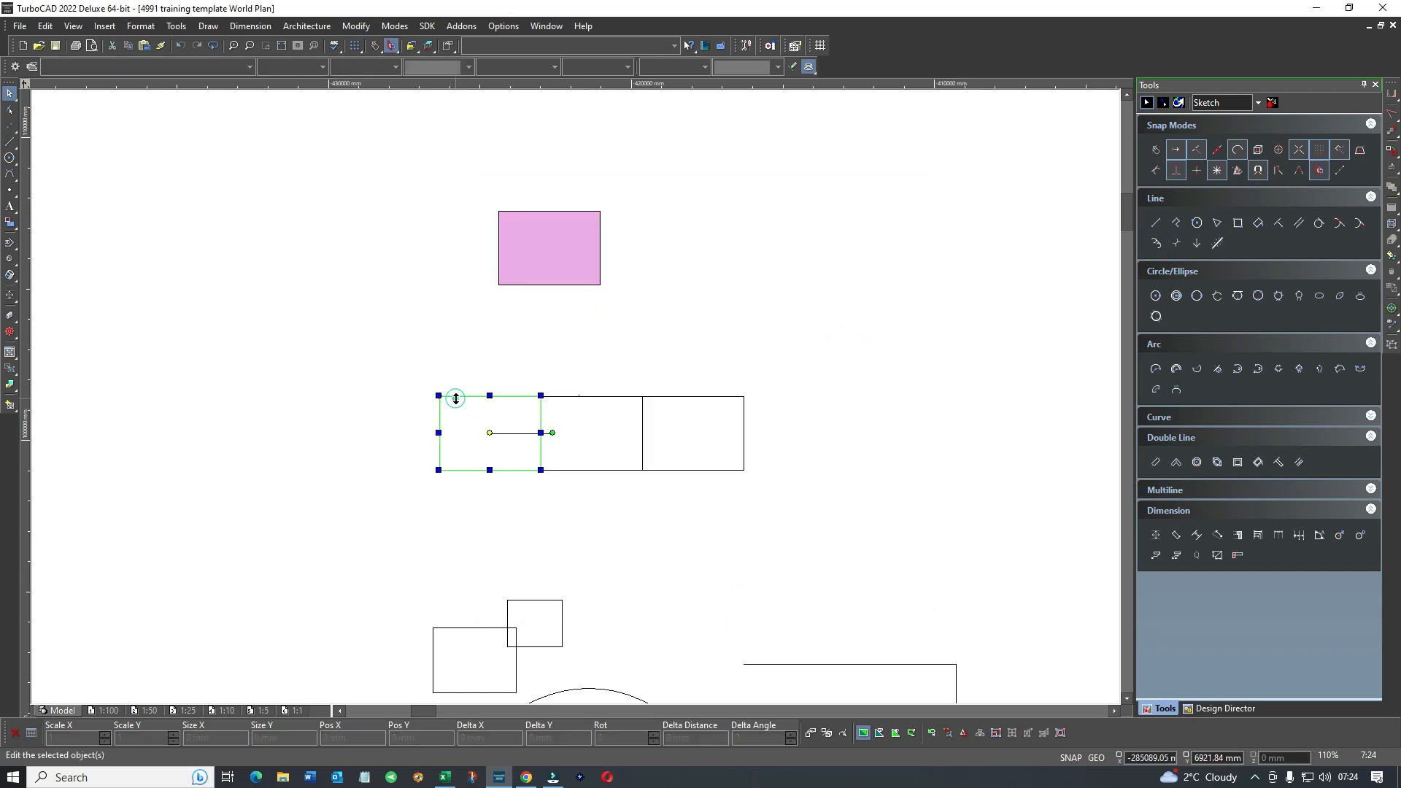
double_click(461, 433)
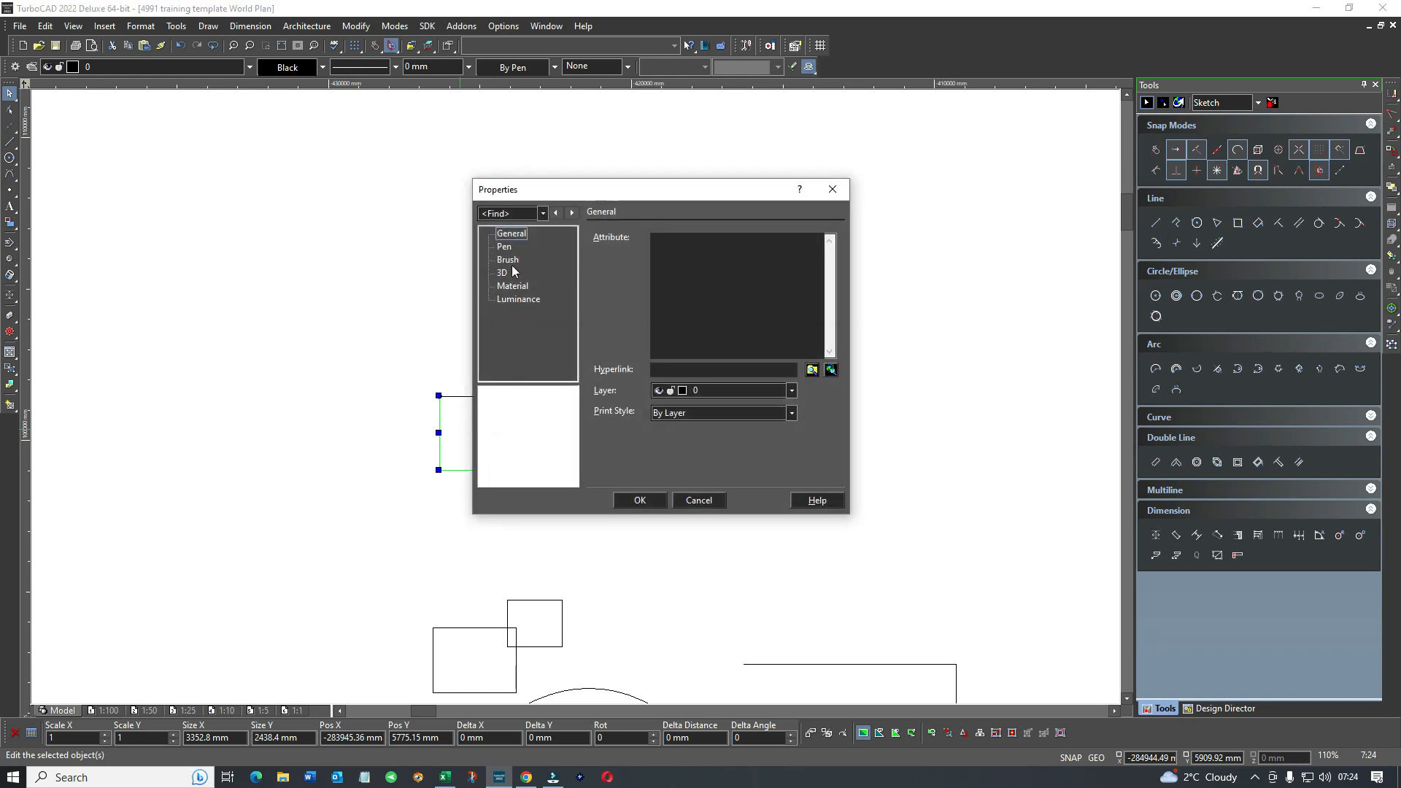
left_click(508, 260)
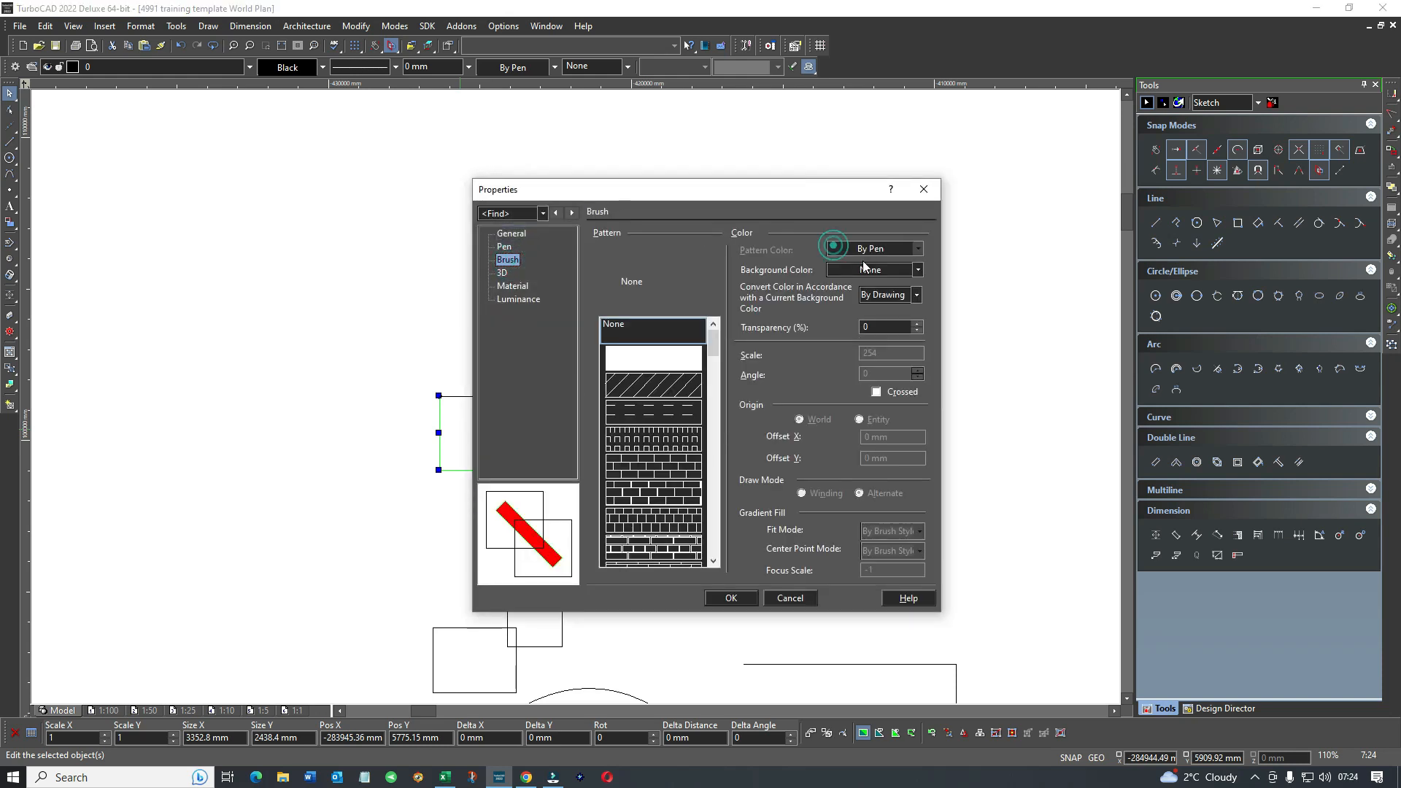
left_click(887, 248)
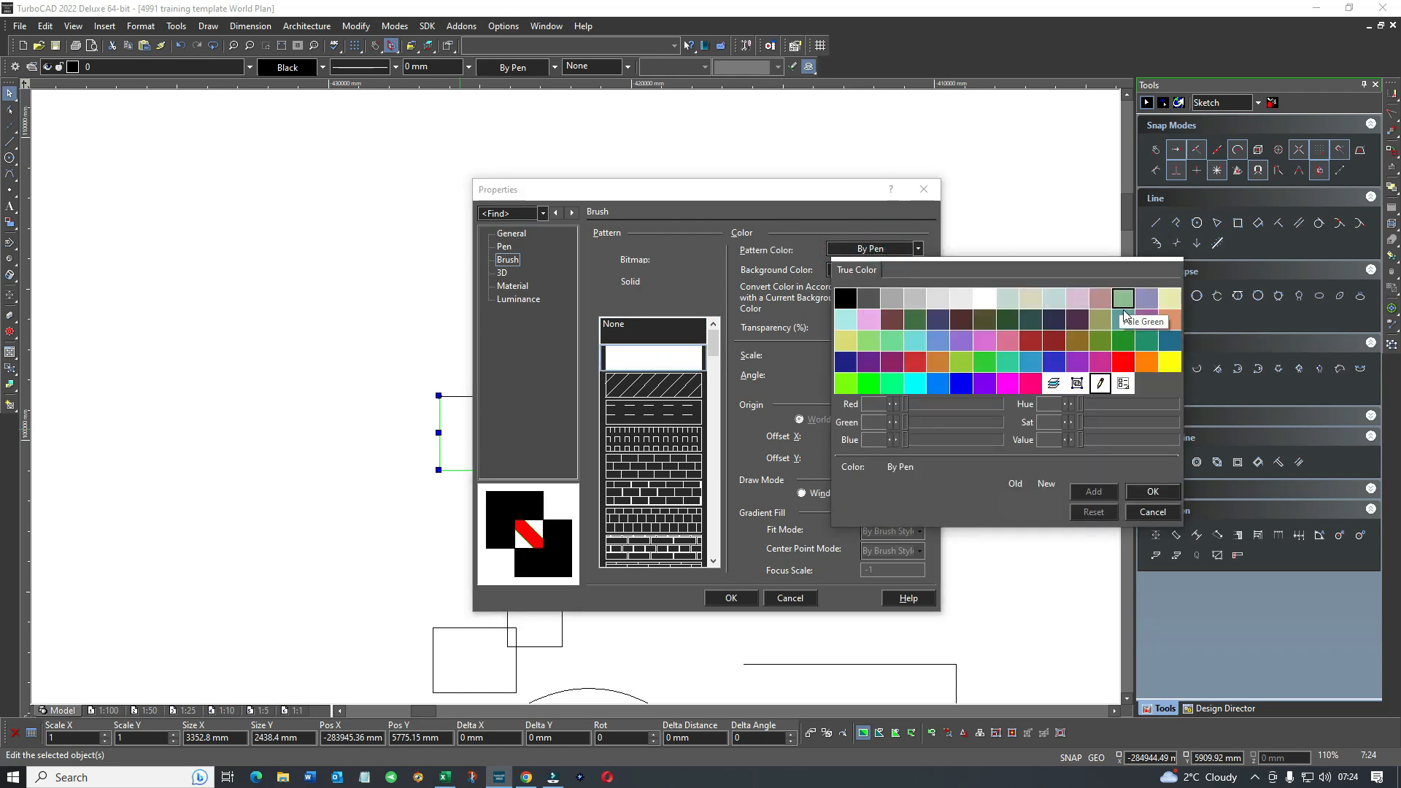
left_click(1122, 362)
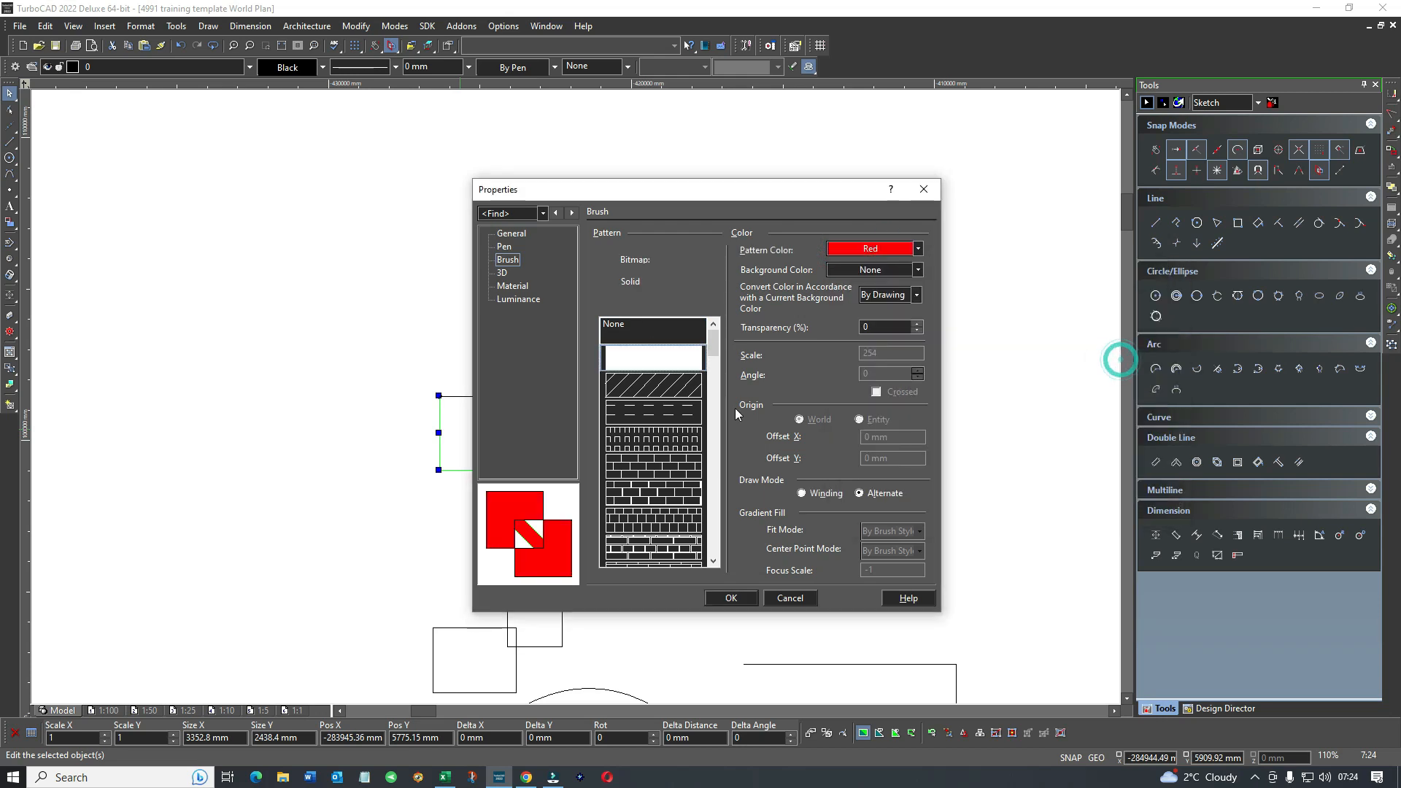
left_click(731, 597)
left_click(666, 322)
Move the red rectangle up so it overlaps the lower-right corner of the plum rectangle and deselect it.
left_click(473, 431)
left_click_drag(469, 409, 598, 245)
left_click(780, 216)
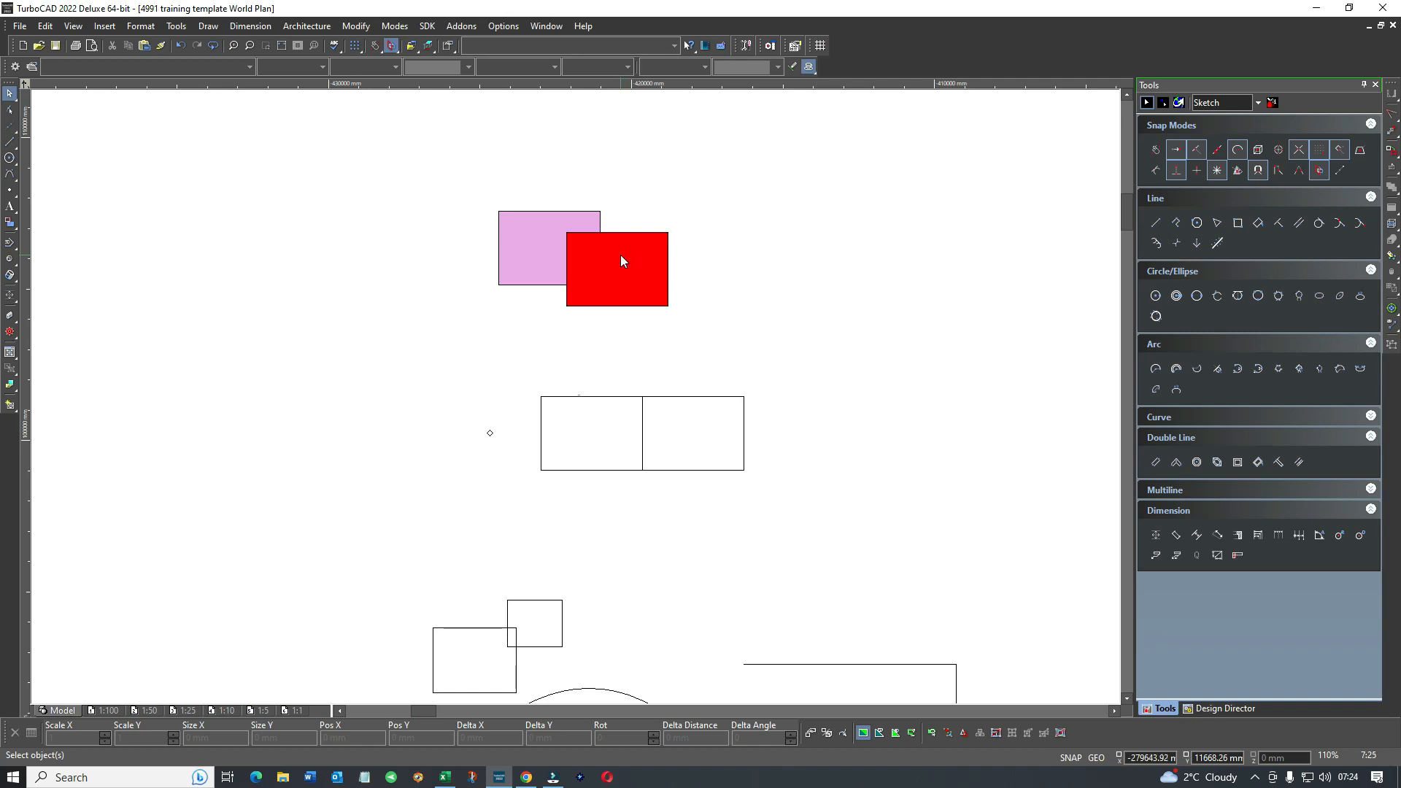
Send the red rectangle behind the plum one, and reverse the order by sending the plum rectangle to the back.
left_click(643, 236)
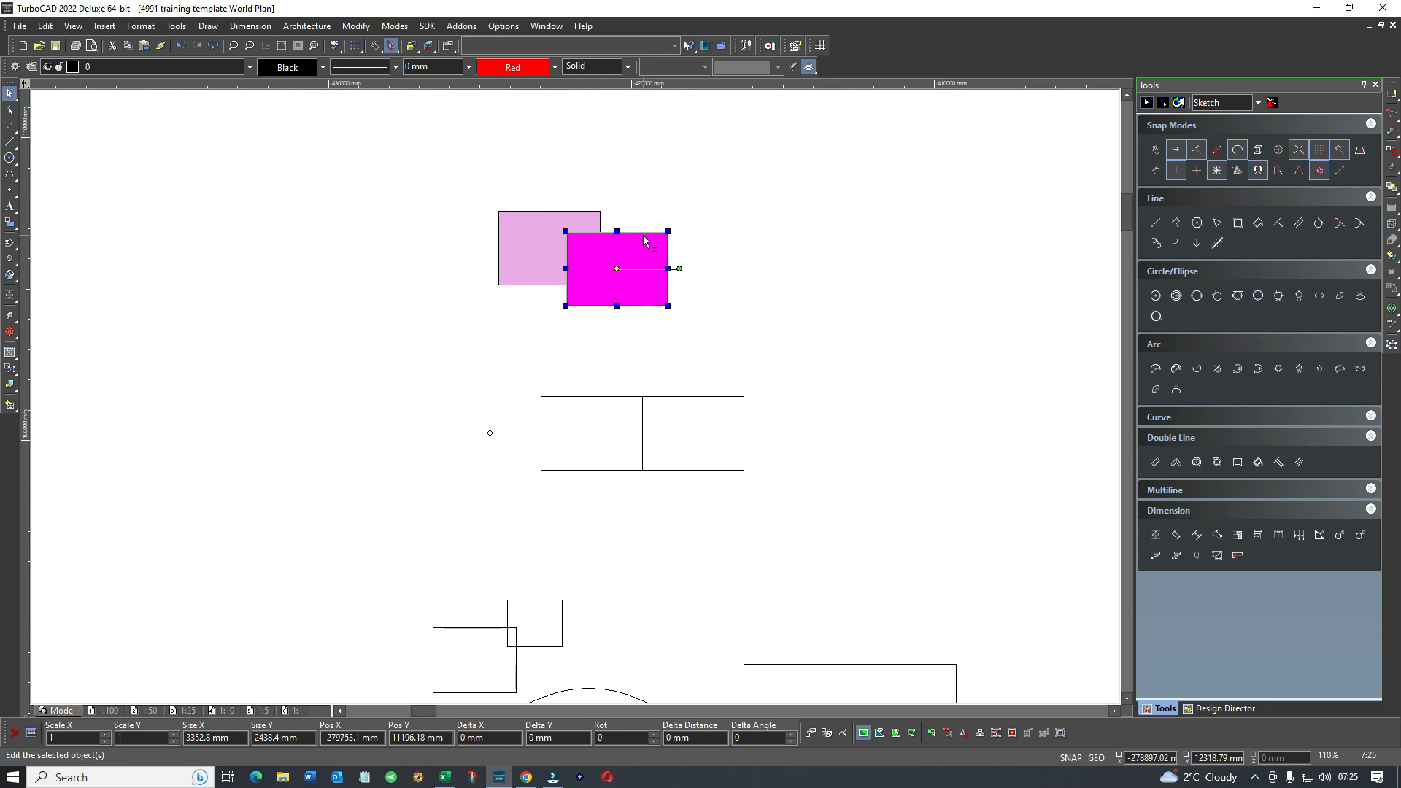
left_click(656, 208)
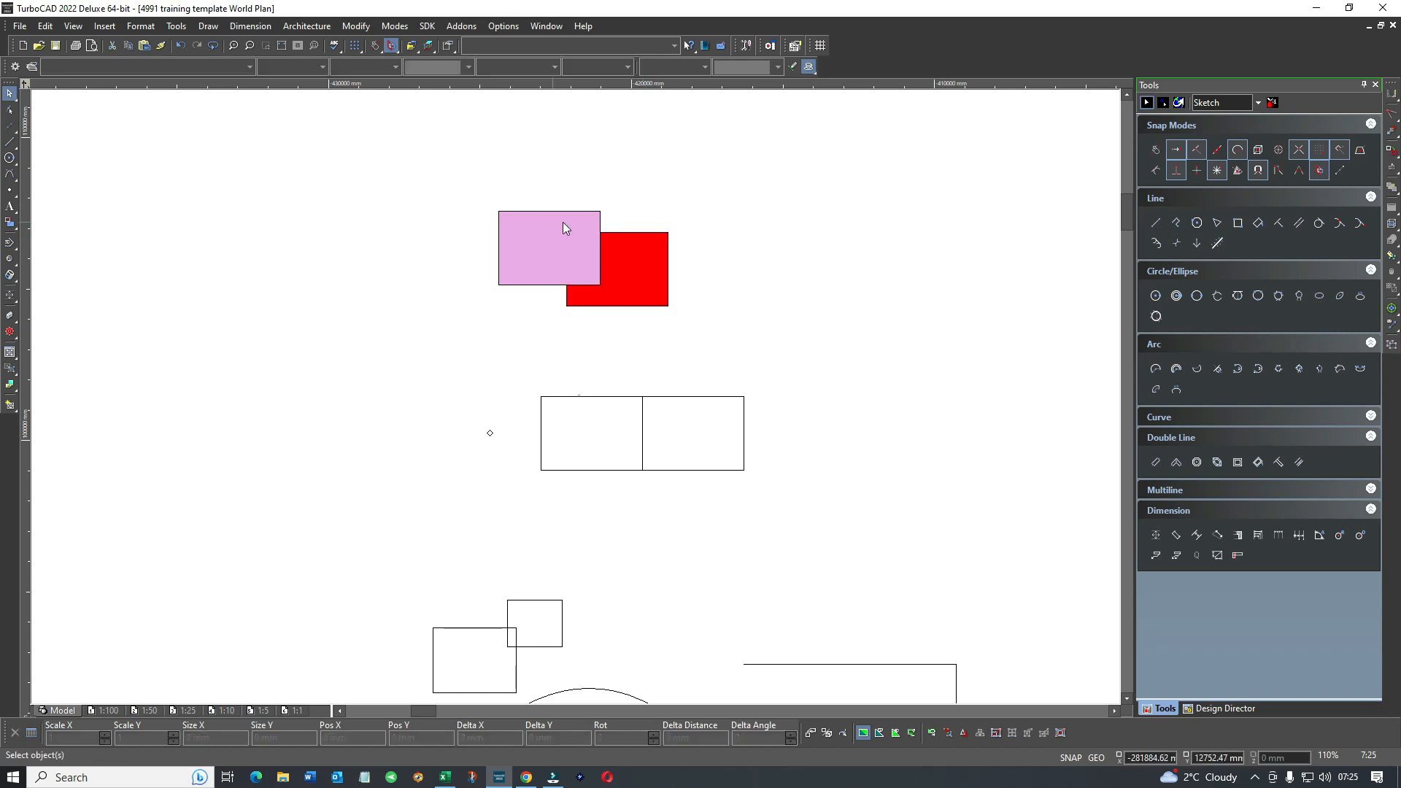
left_click(516, 225)
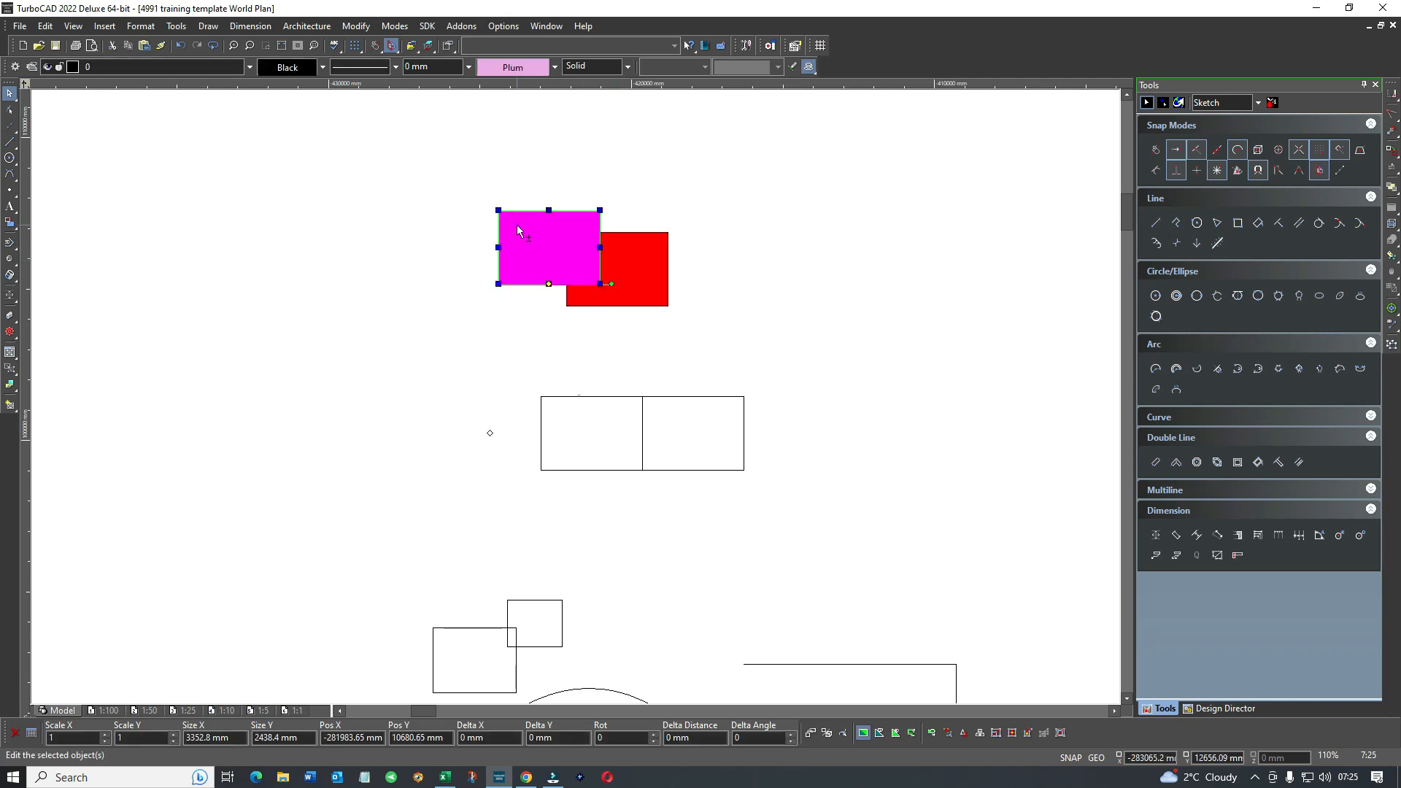
left_click(604, 189)
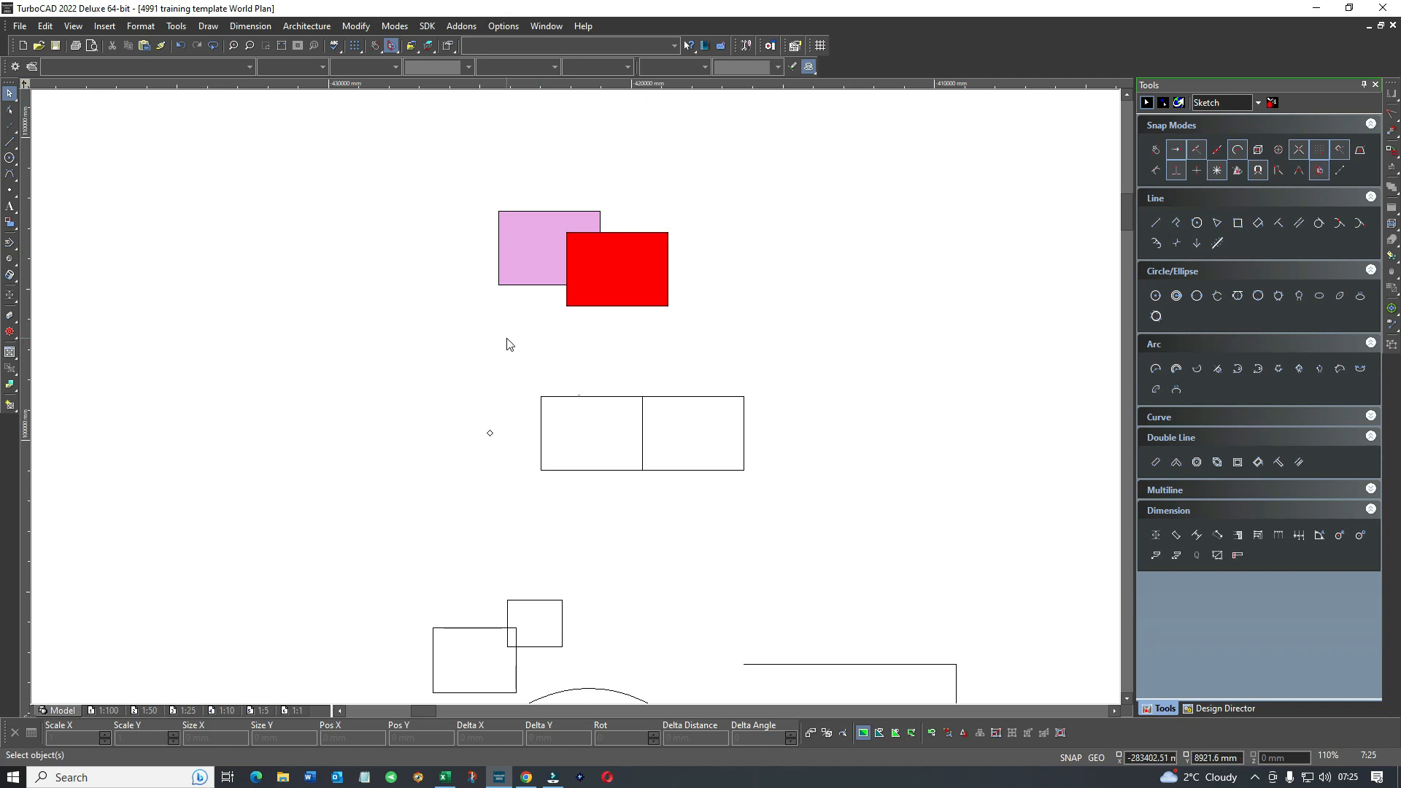
Send the red rectangle to the back again and bring it in front of the plum rectangle.
left_click(592, 299)
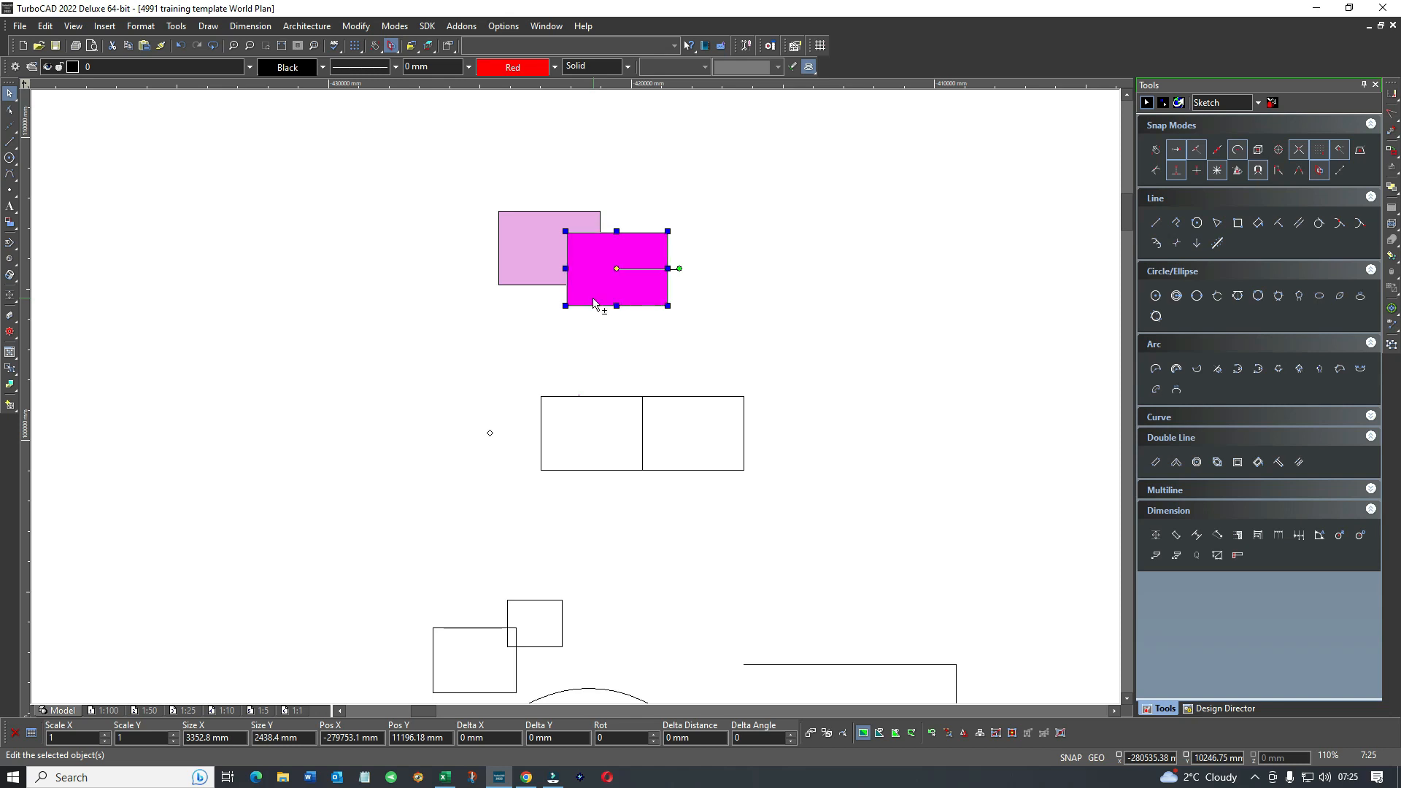
left_click(659, 191)
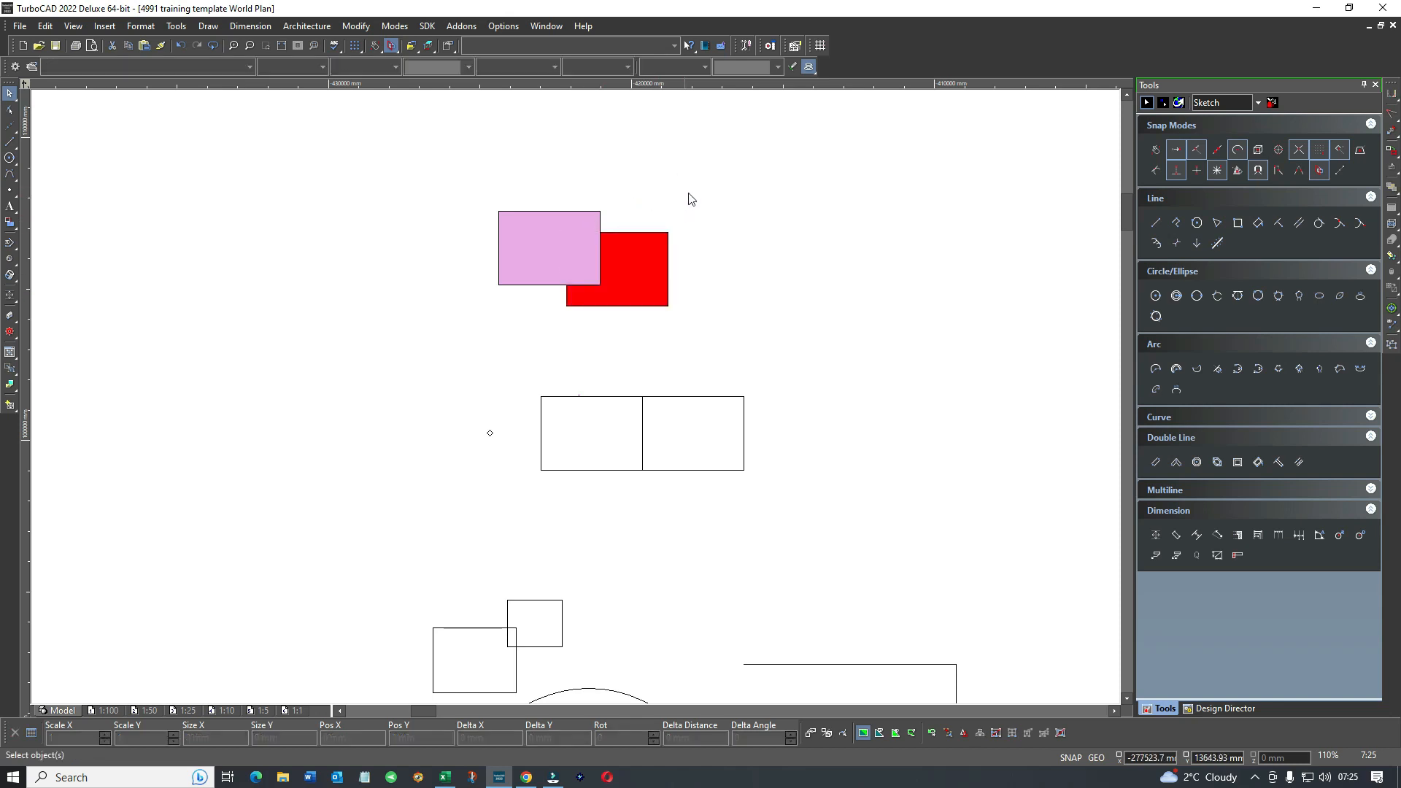
left_click(620, 245)
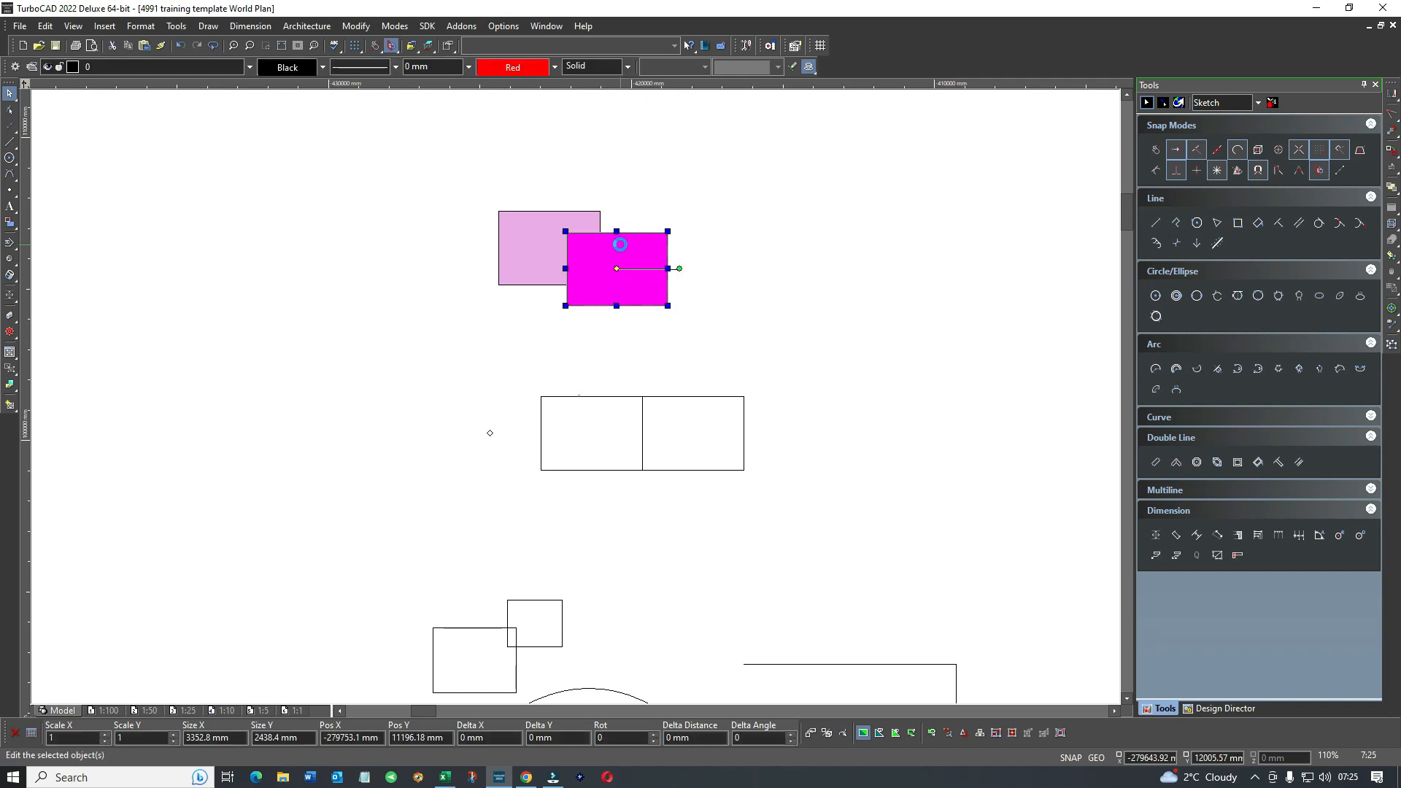
scroll(622, 248, "up", 2)
left_click(610, 340)
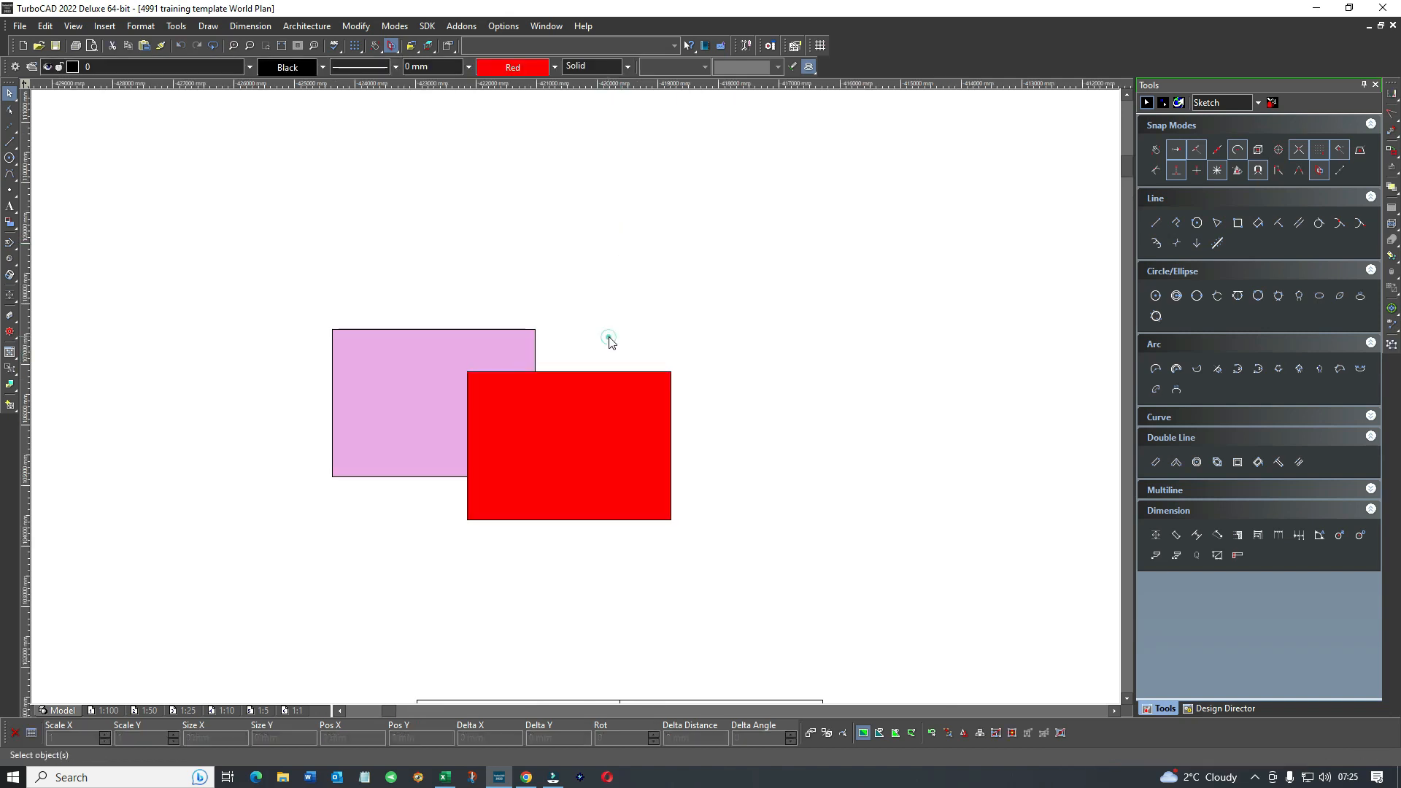
Bring the plum rectangle in front of the red rectangle and deselect it.
left_click(519, 344)
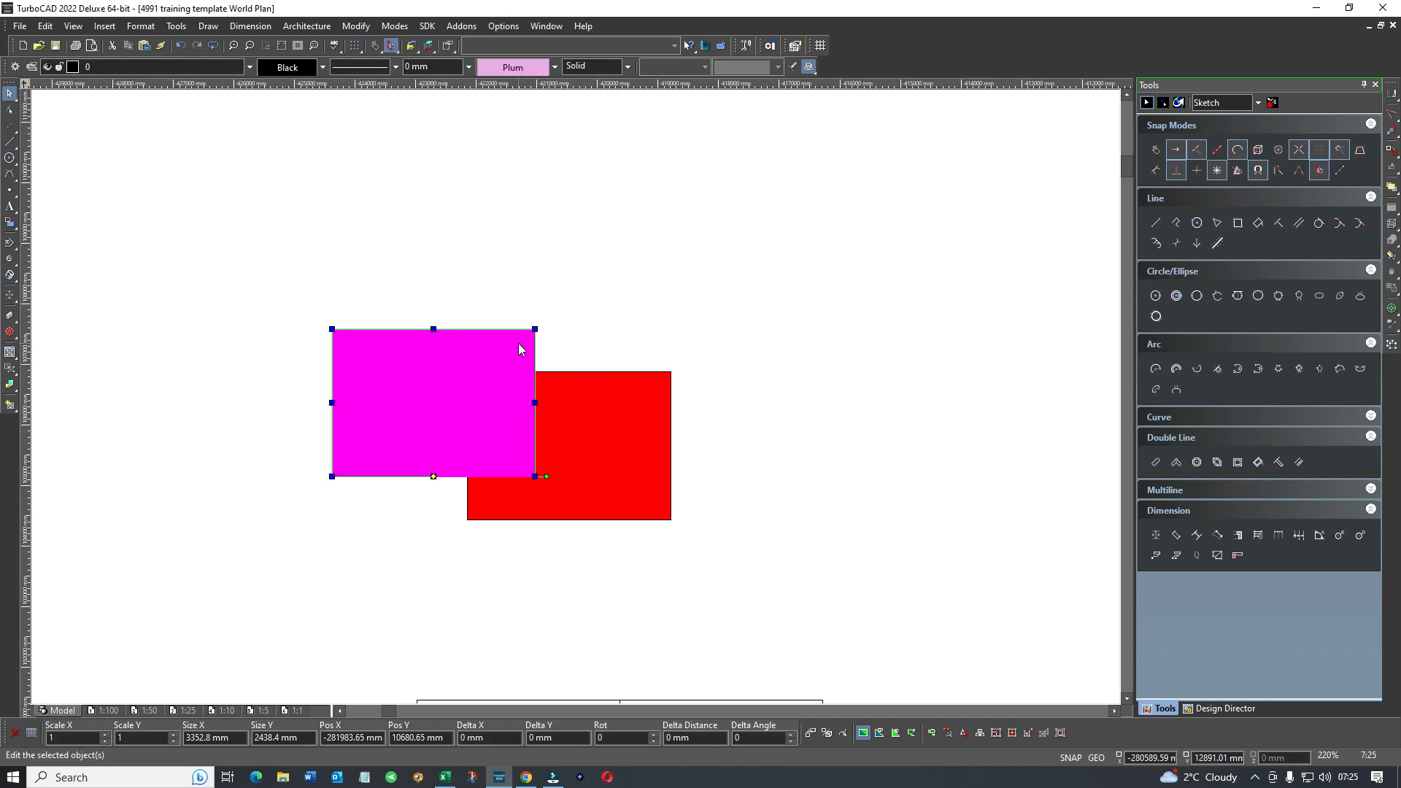
left_click(651, 290)
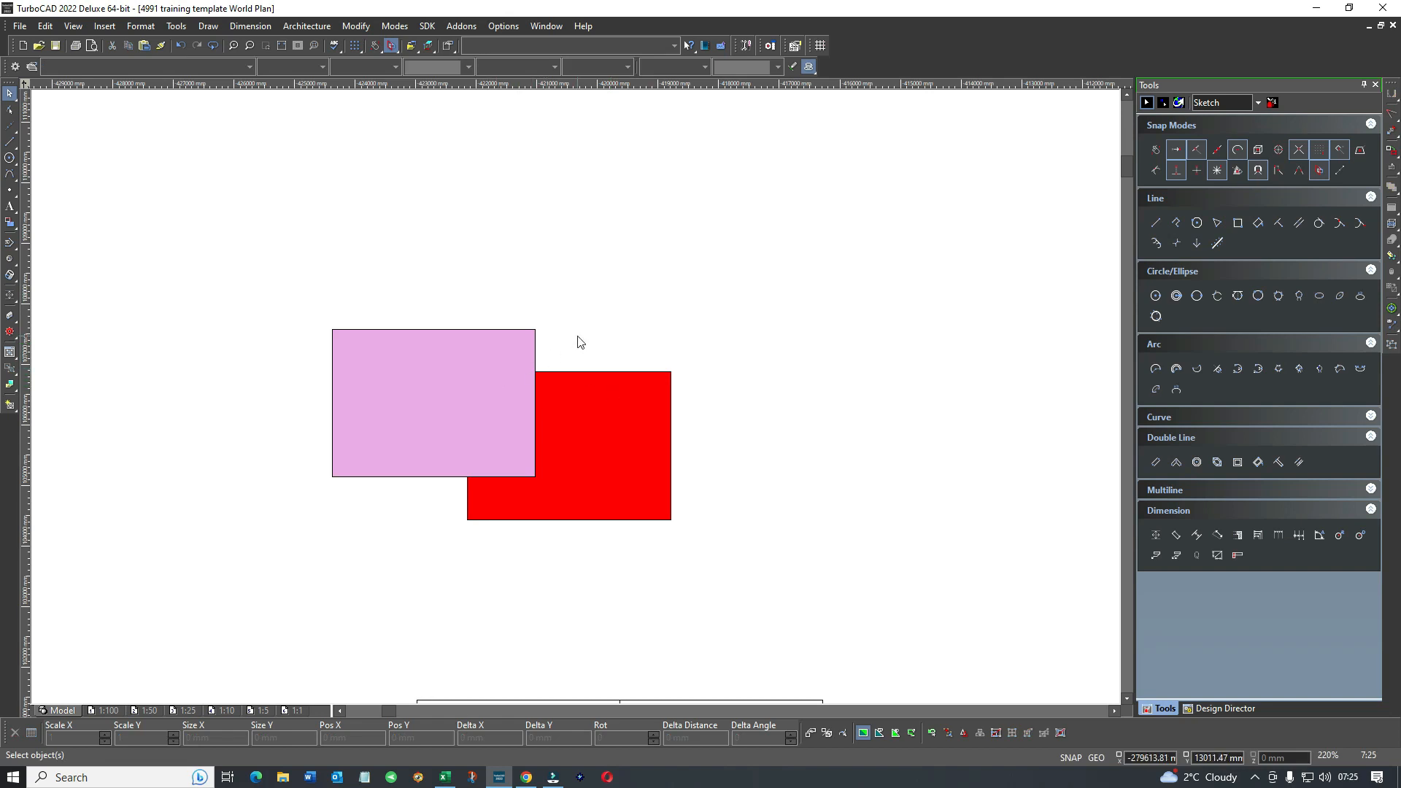
left_click(342, 283)
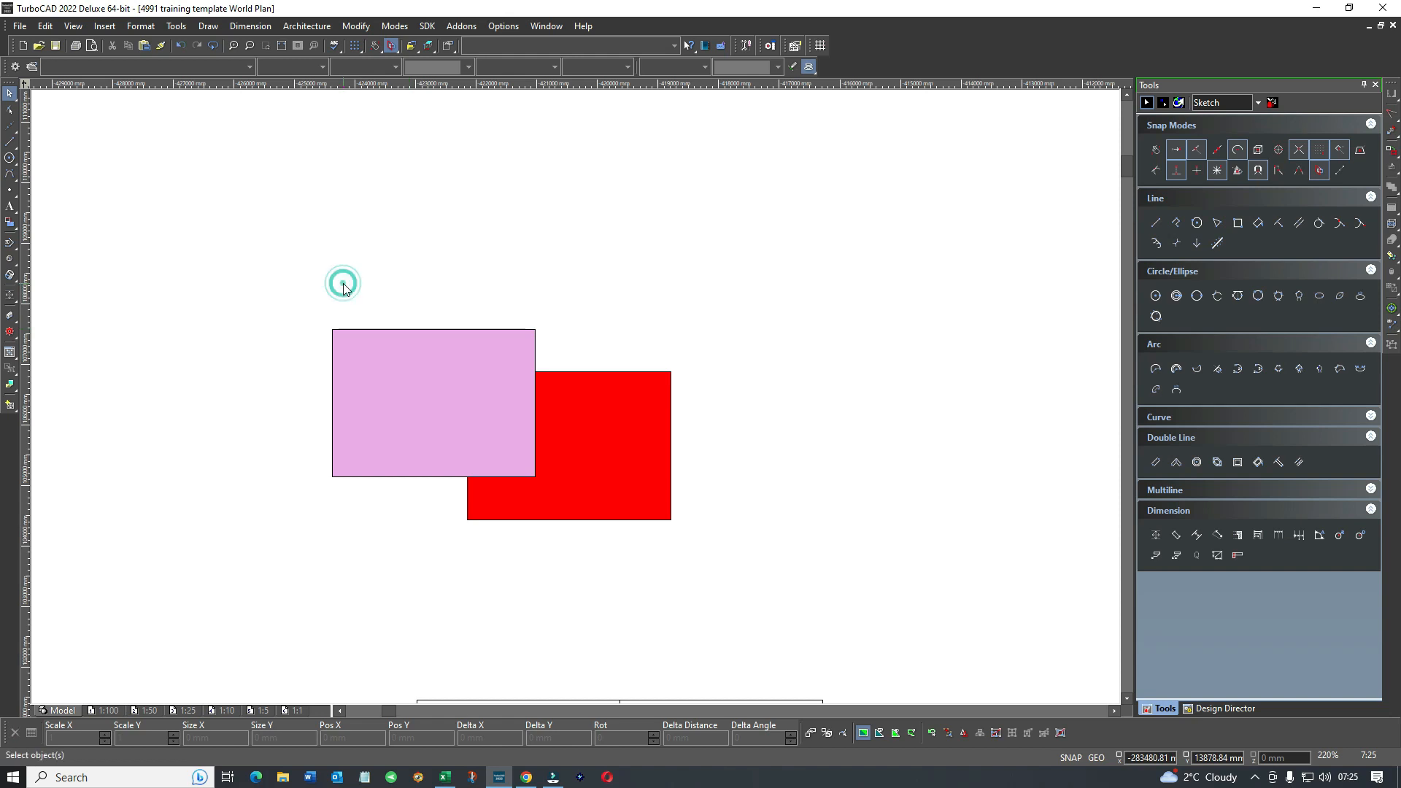
Draw two parallel horizontal lines, one below the other, in the empty area above the coloured rectangles.
scroll(496, 313, "down", 2)
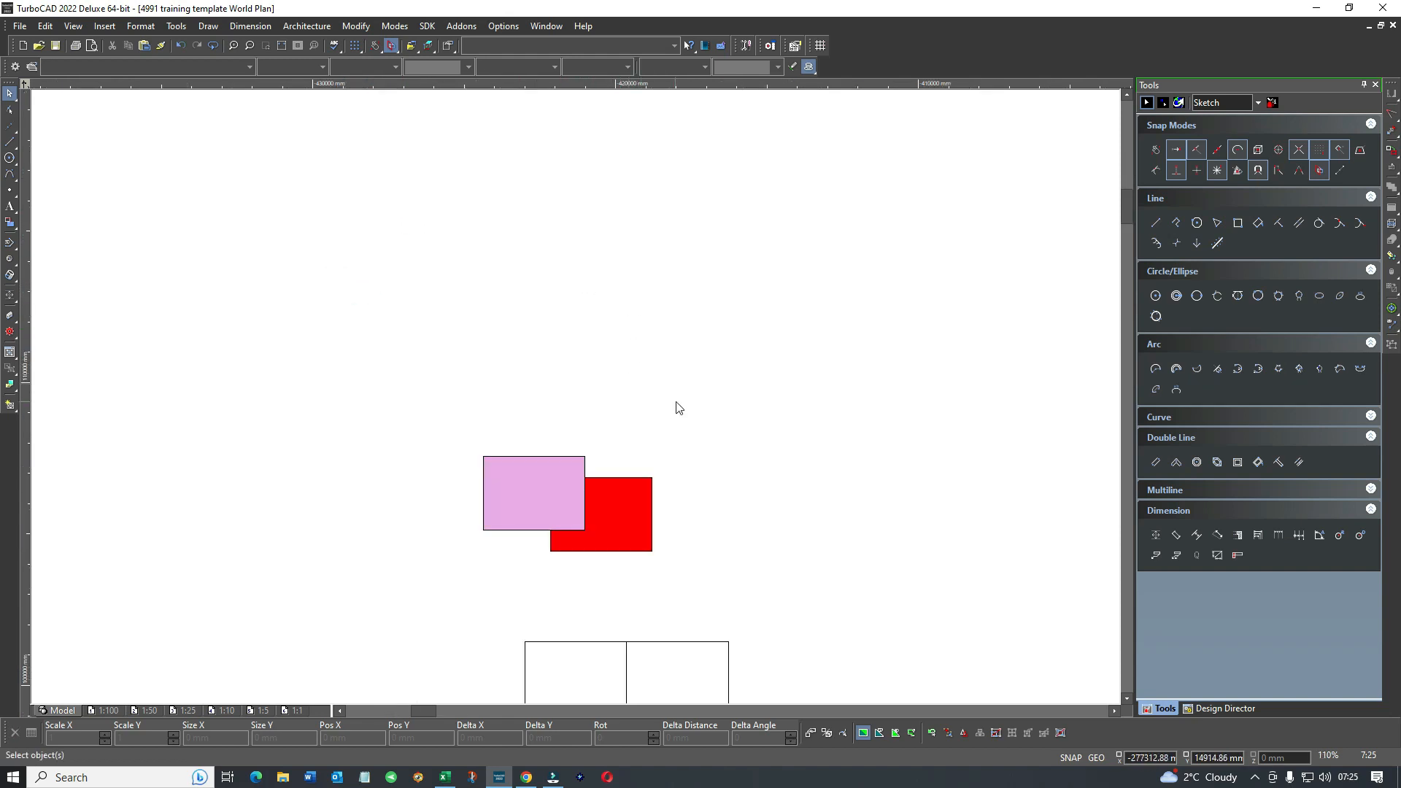
left_click(1154, 222)
left_click(518, 190)
left_click(841, 191)
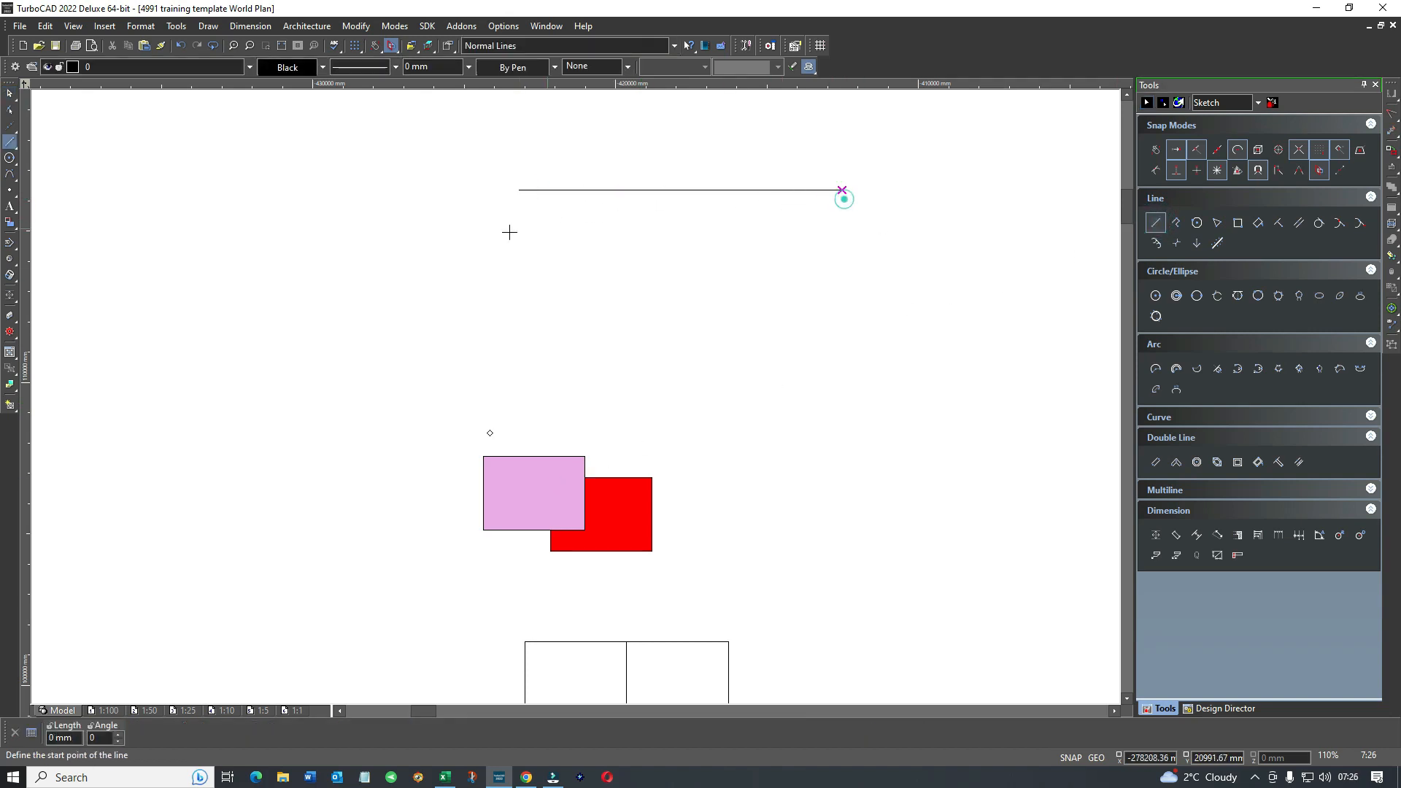
left_click(516, 235)
left_click(860, 235)
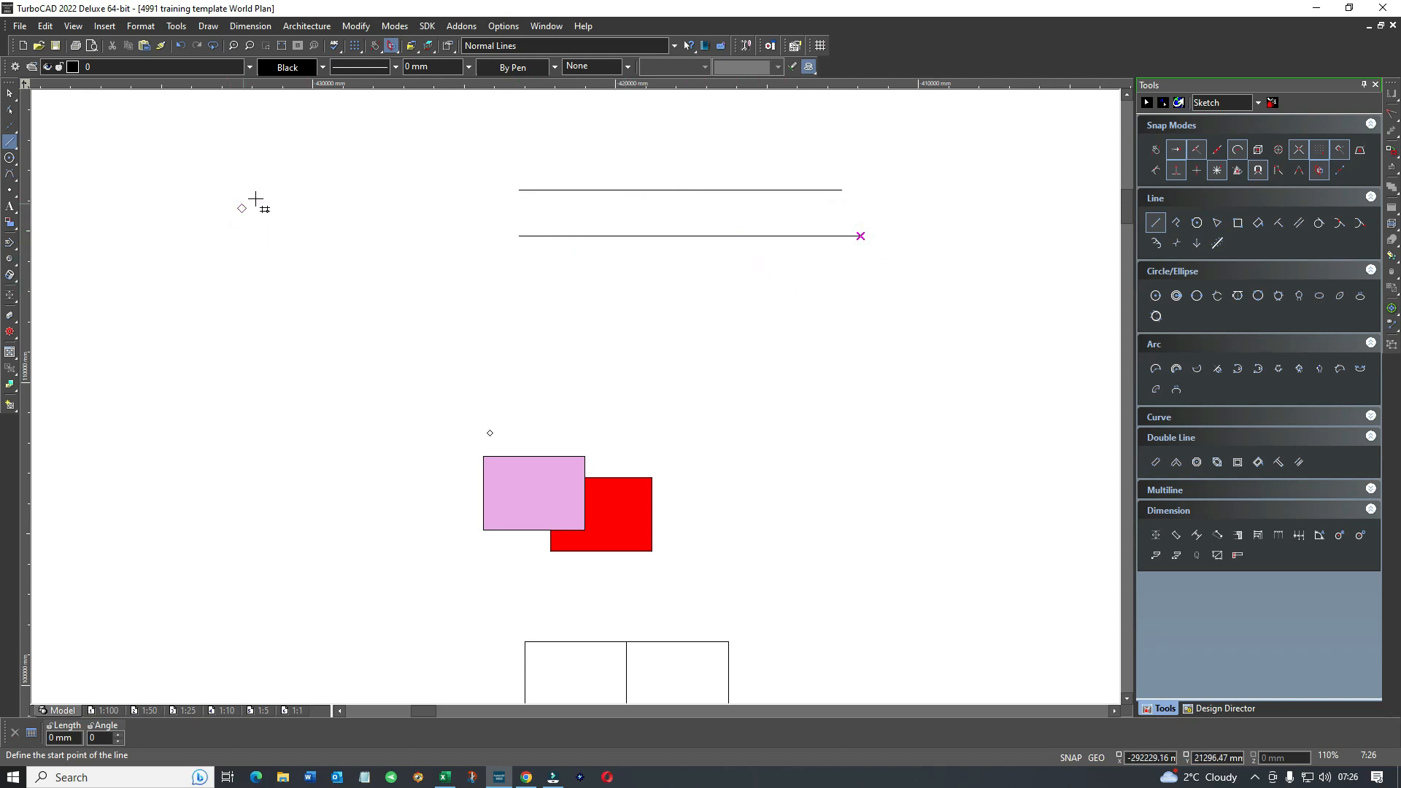
Draw a rectangle about 3962 by 914 mm just above the upper horizontal line and leave the rectangle tool.
left_click(1237, 223)
left_click(630, 144)
left_click(749, 171)
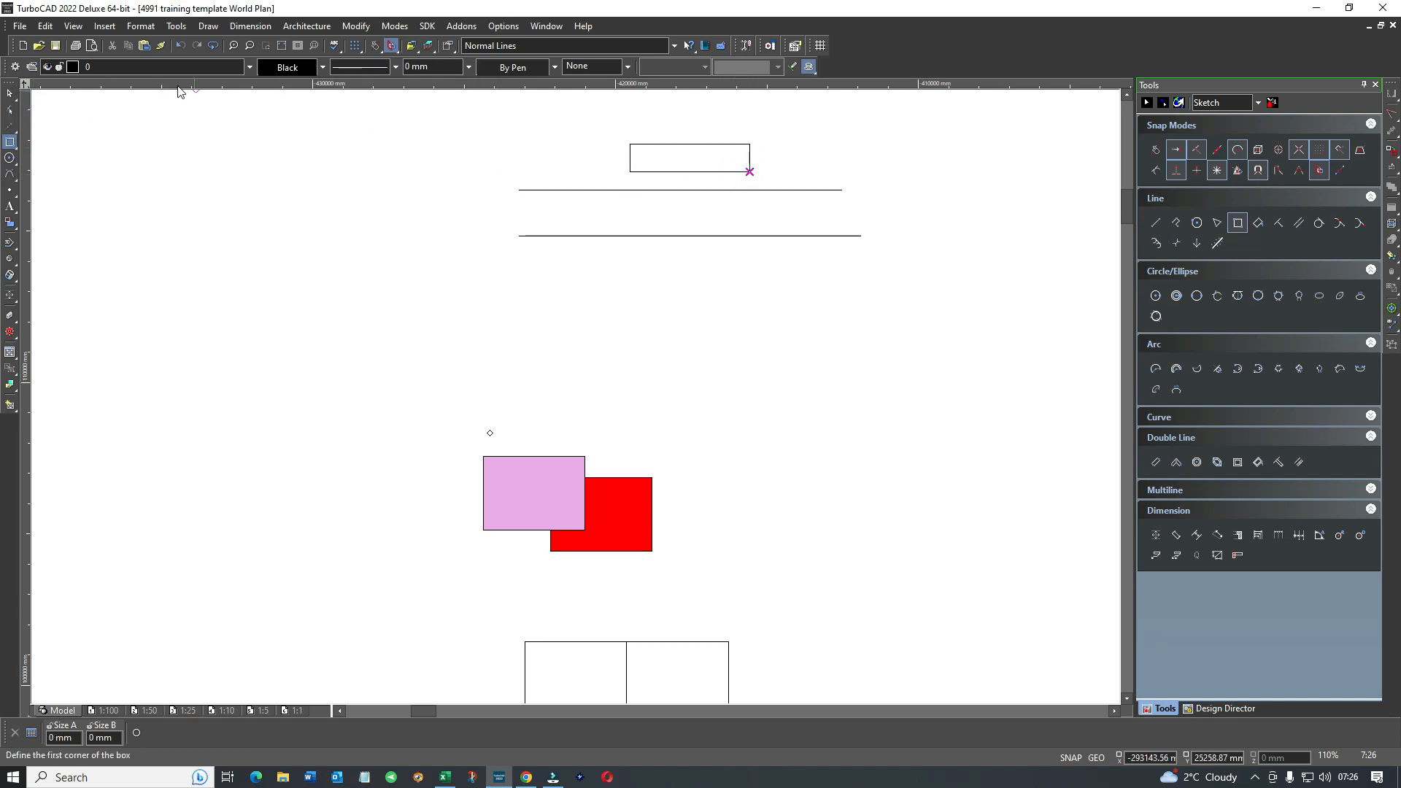
key("Escape")
Apply the L45 diagonal hatch as the new rectangle's brush pattern and deselect it.
left_click(656, 144)
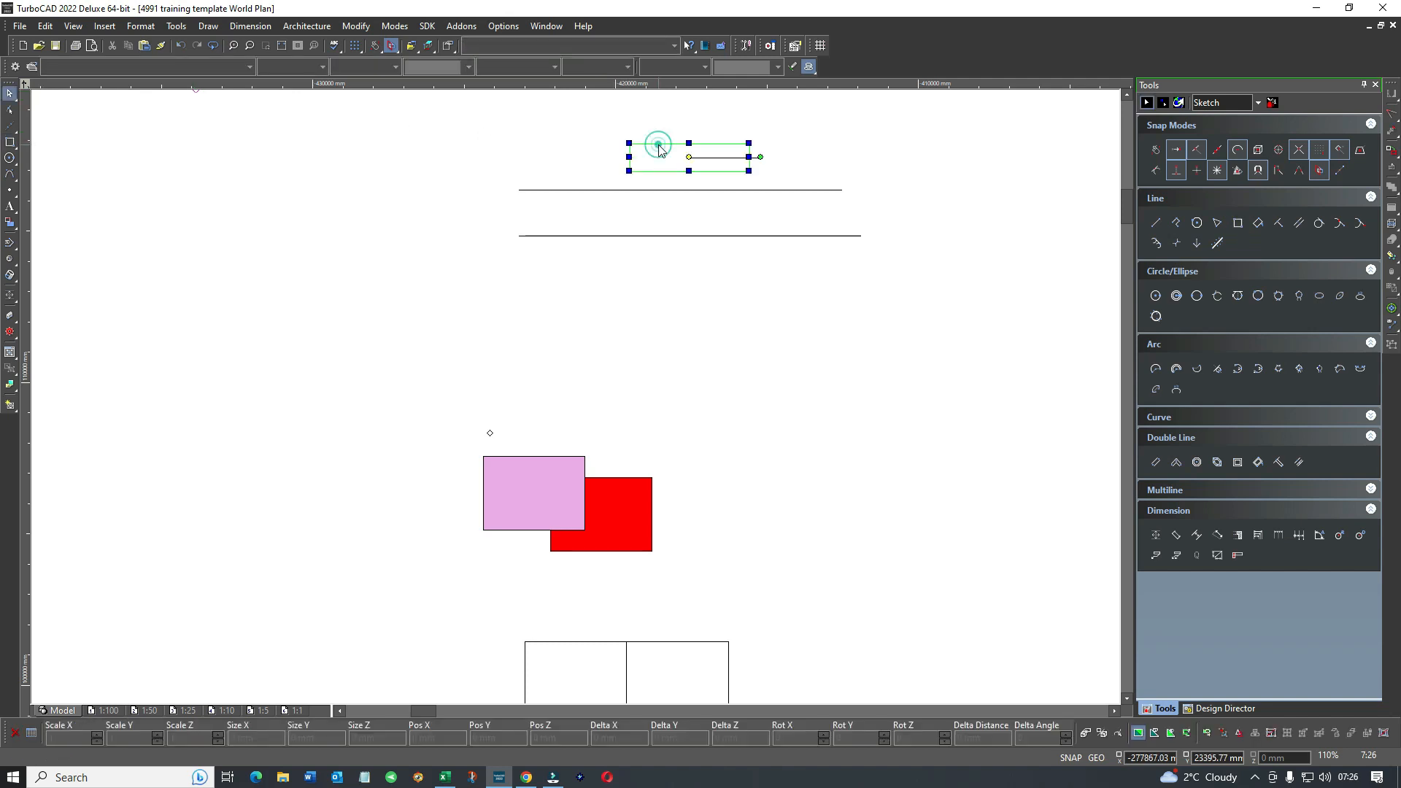
left_click(597, 66)
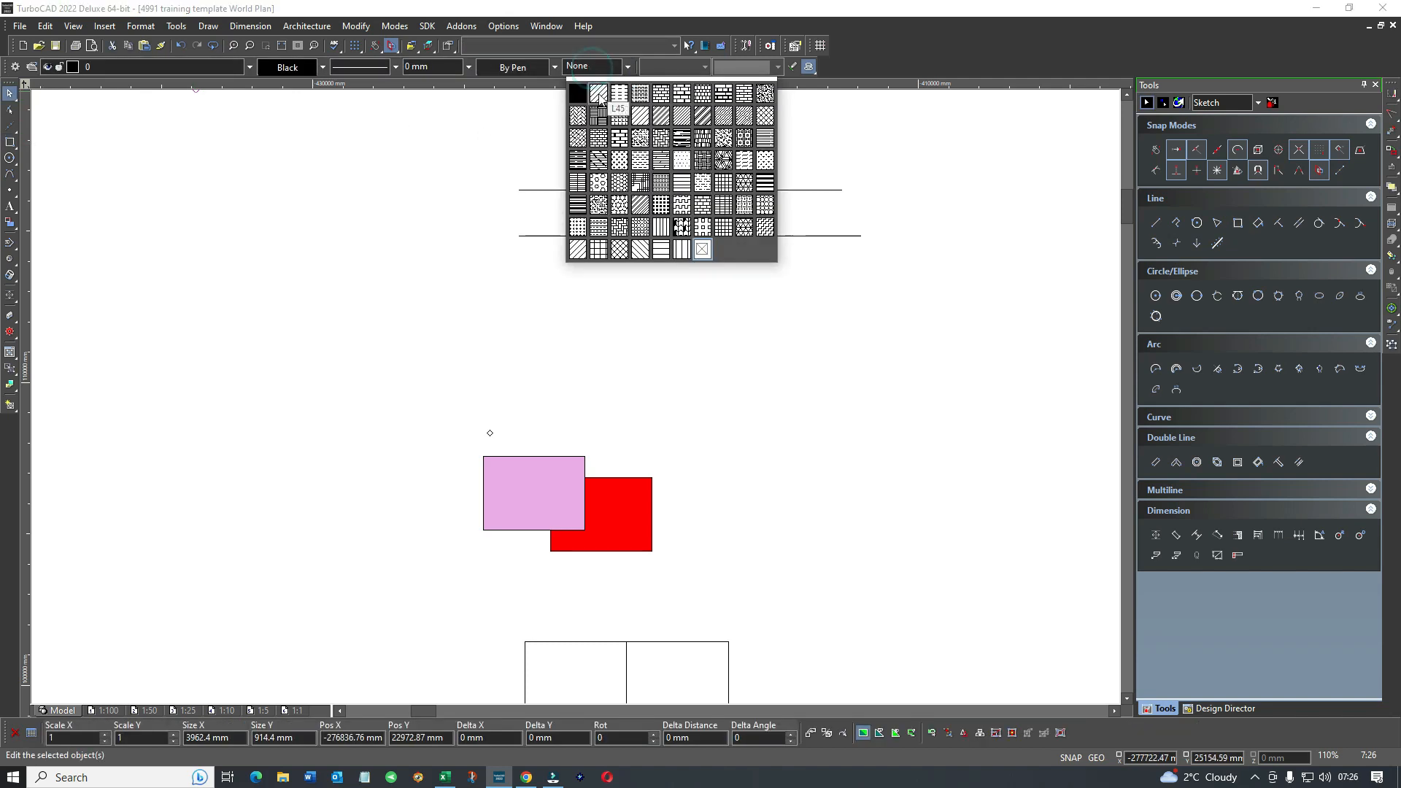
left_click(598, 96)
left_click(604, 285)
Give the hatched rectangle the blank line pattern and move it just below the lower horizontal line.
left_click(639, 169)
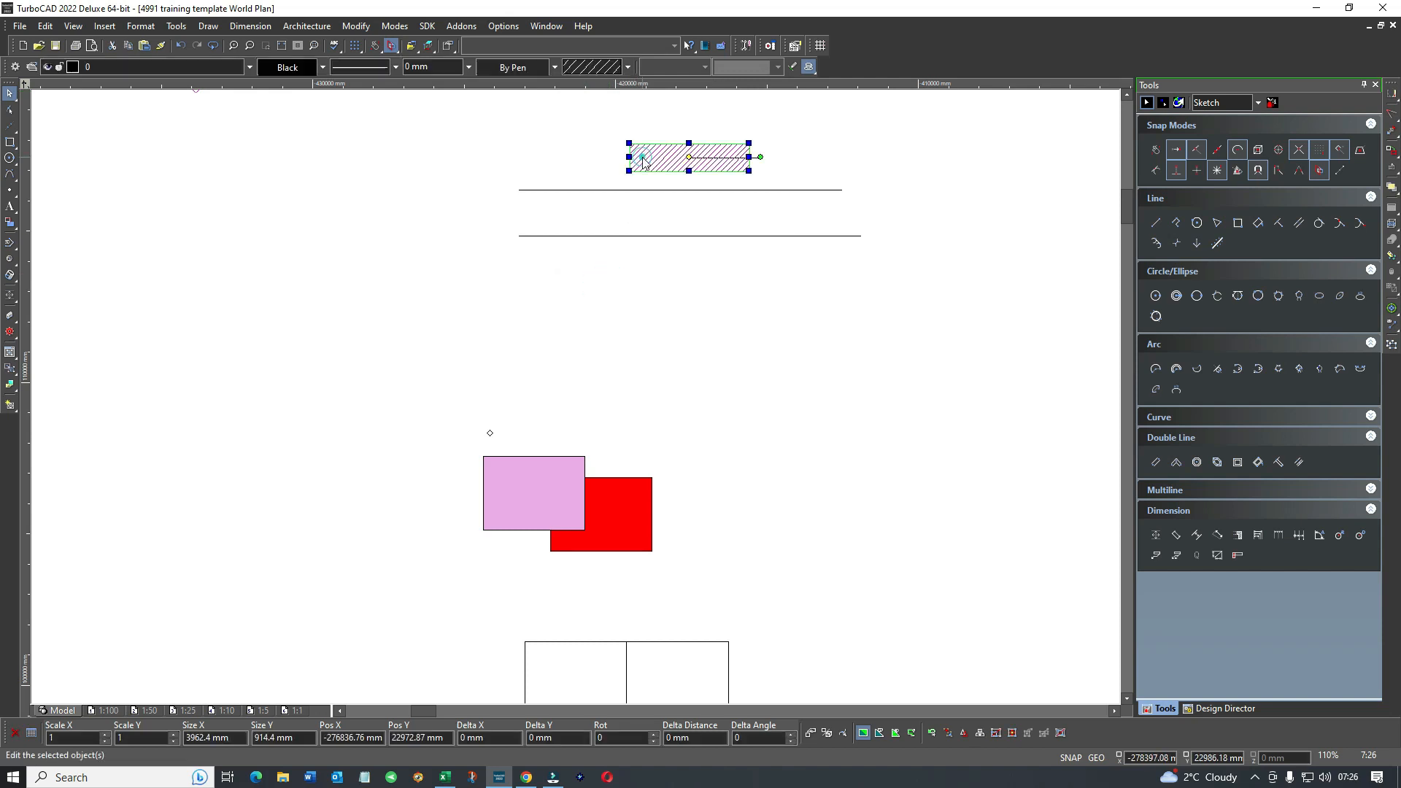
left_click(356, 65)
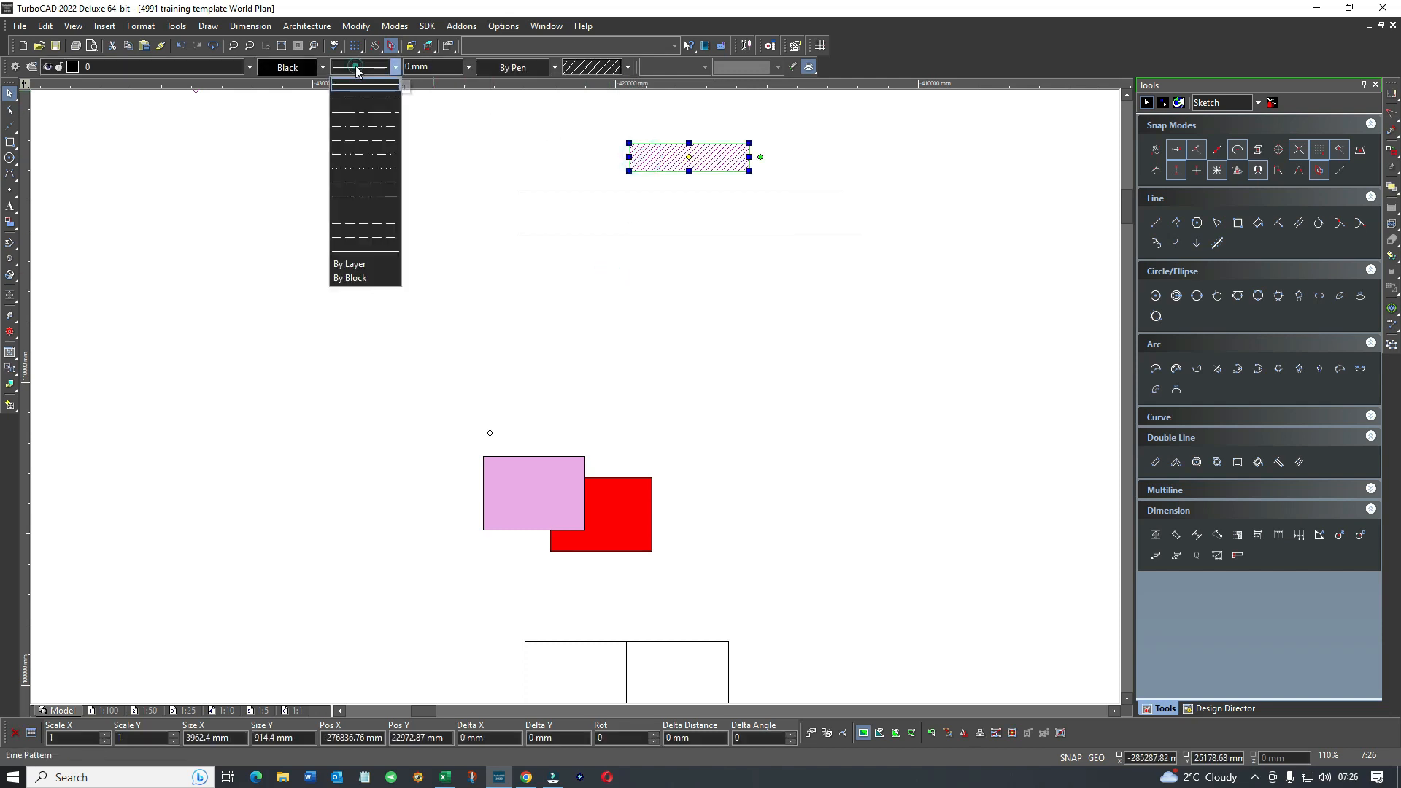
left_click(354, 210)
left_click(604, 169)
left_click(676, 160)
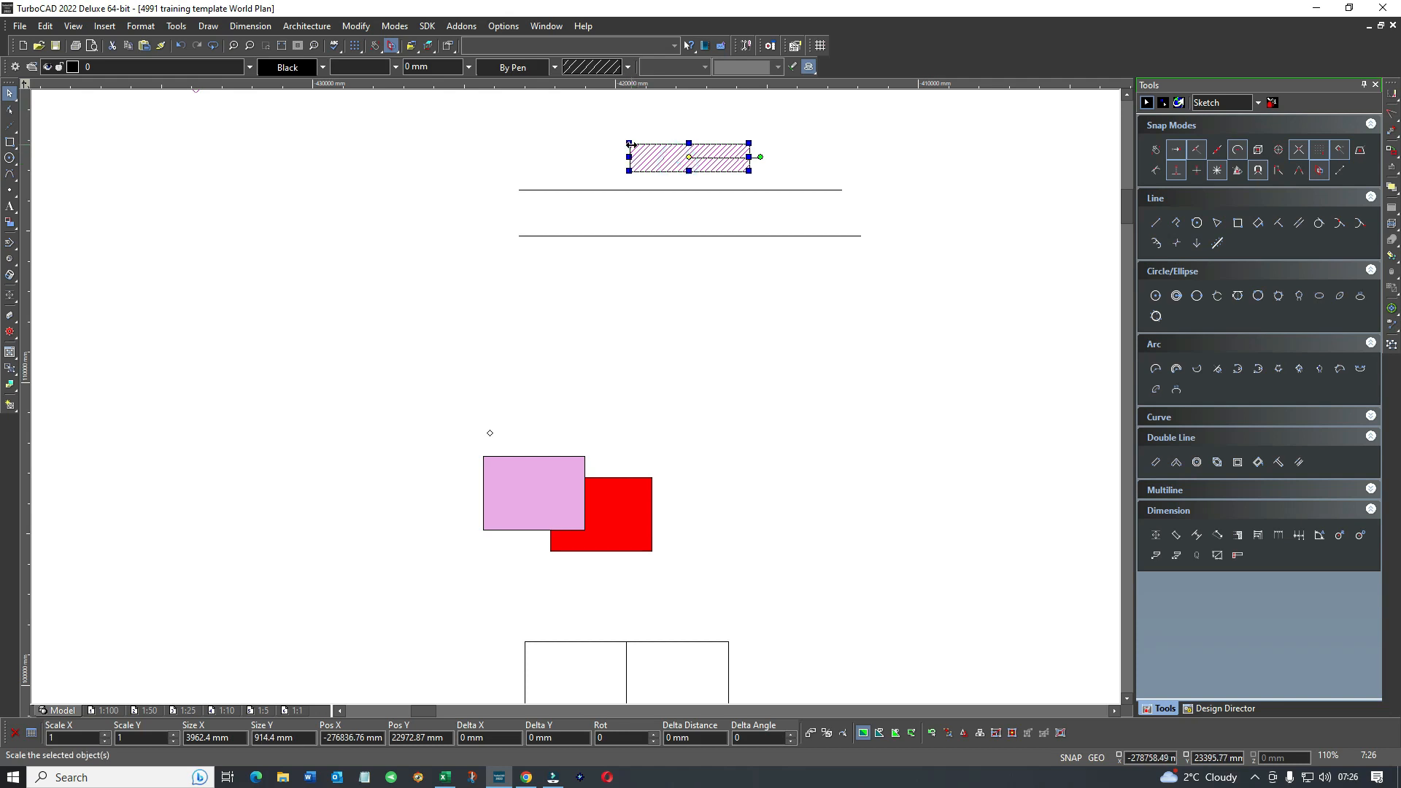
mouse_move(640, 154)
left_mouse_down()
mouse_move(659, 164)
mouse_move(620, 272)
left_mouse_up()
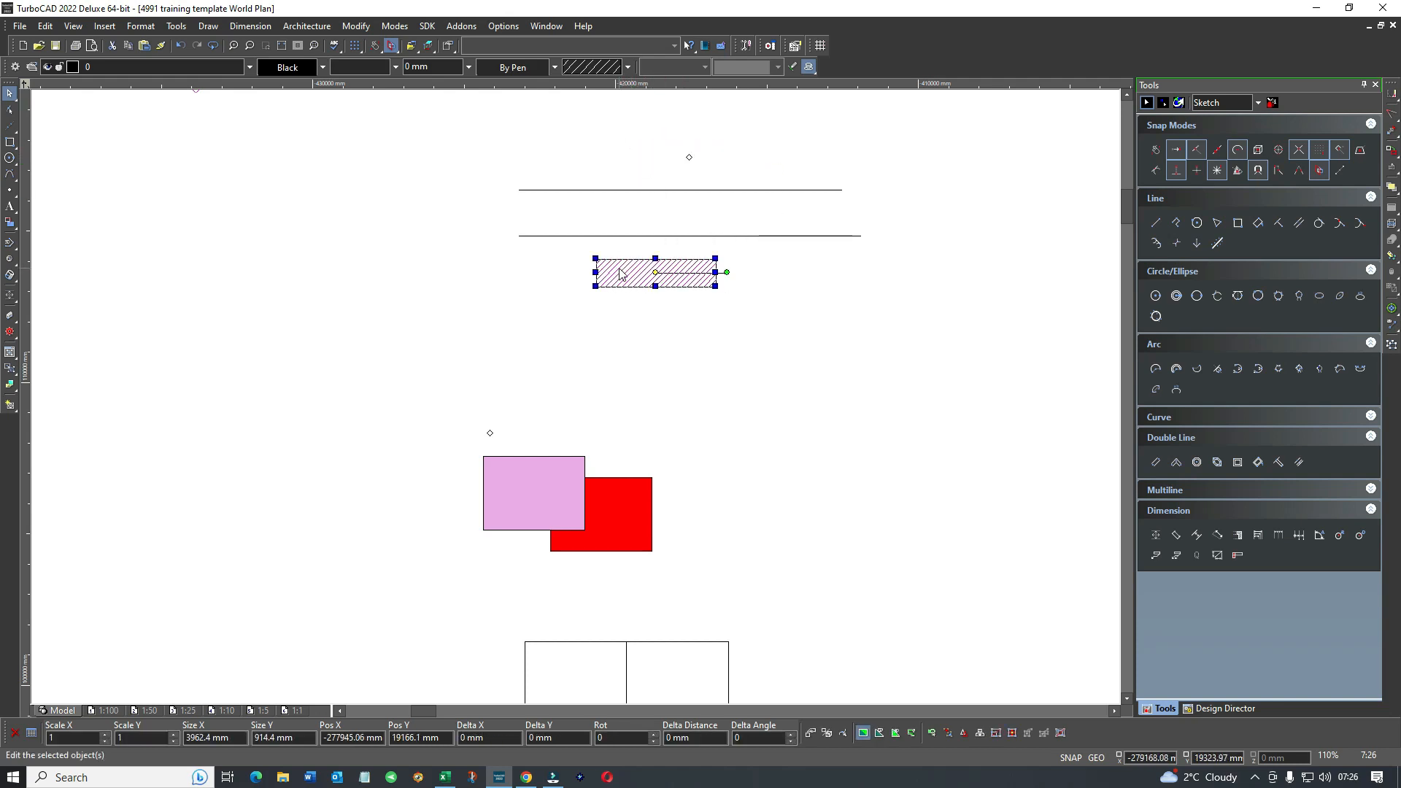
Snap the hatched rectangle to the start of the upper line and stretch it to 10668 by 1524 mm between the two lines.
mouse_move(619, 273)
left_mouse_down()
mouse_move(518, 191)
mouse_move(576, 232)
left_mouse_up()
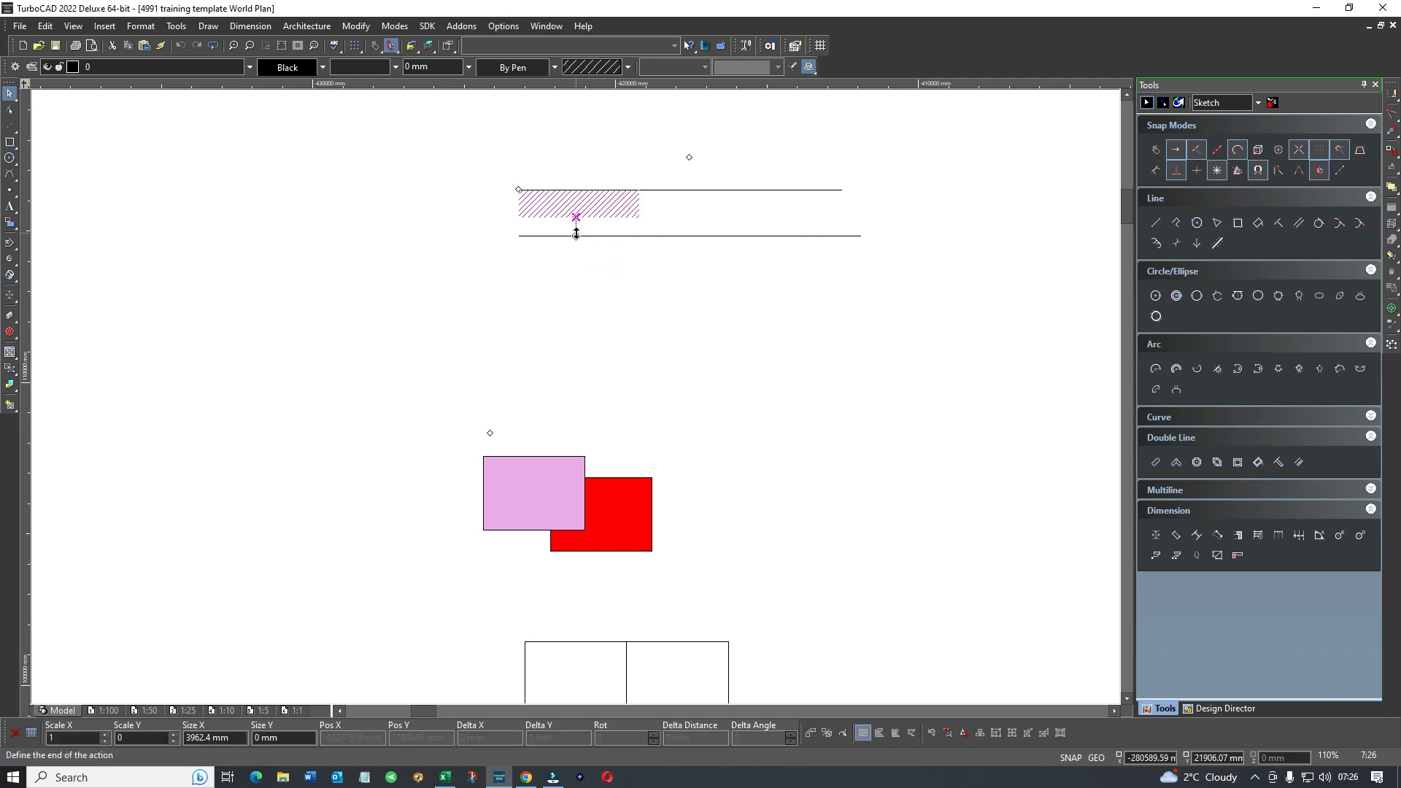
left_click_drag(576, 233, 577, 234)
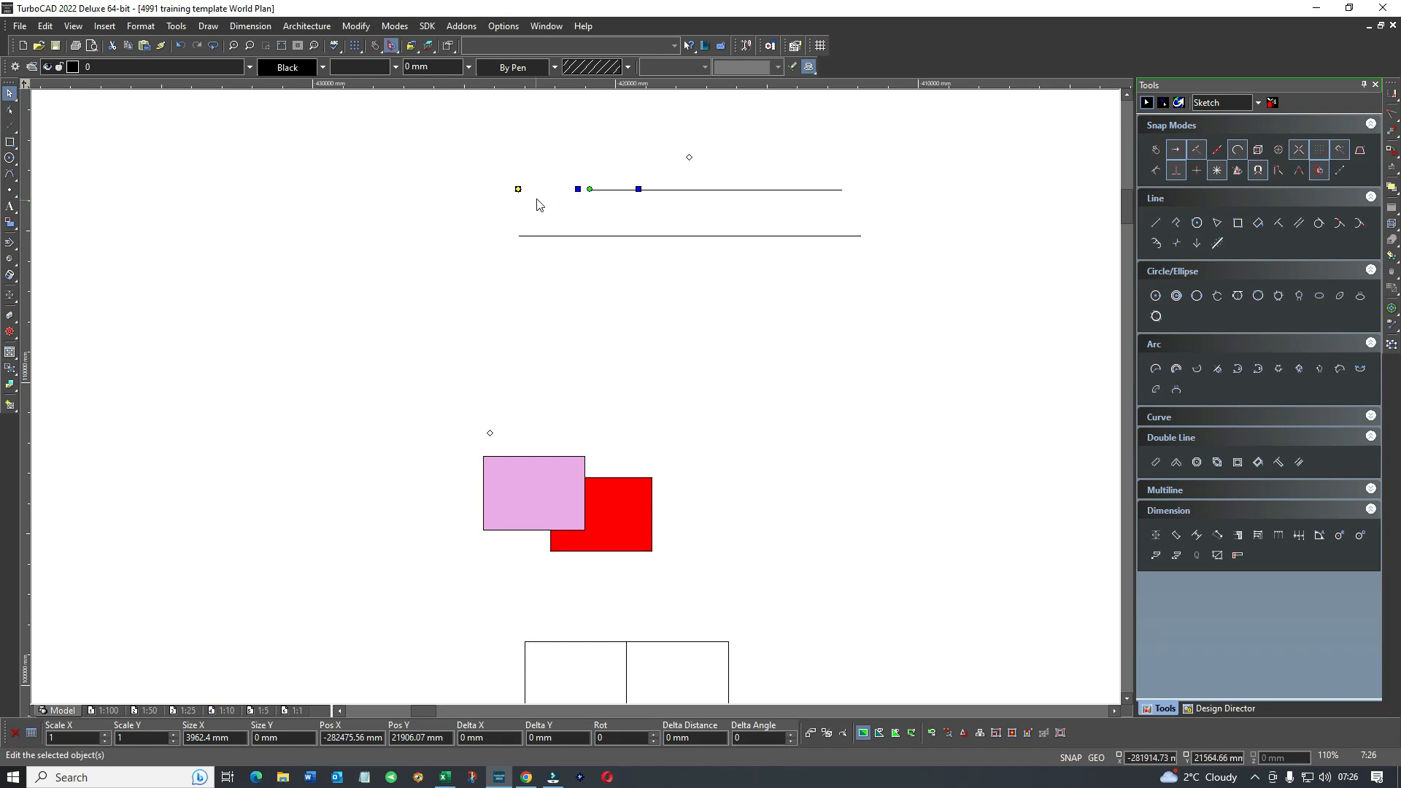
left_click(180, 45)
mouse_move(576, 217)
left_mouse_down()
mouse_move(578, 234)
mouse_move(639, 213)
mouse_move(842, 213)
left_mouse_up()
left_click(578, 263)
left_click(632, 219)
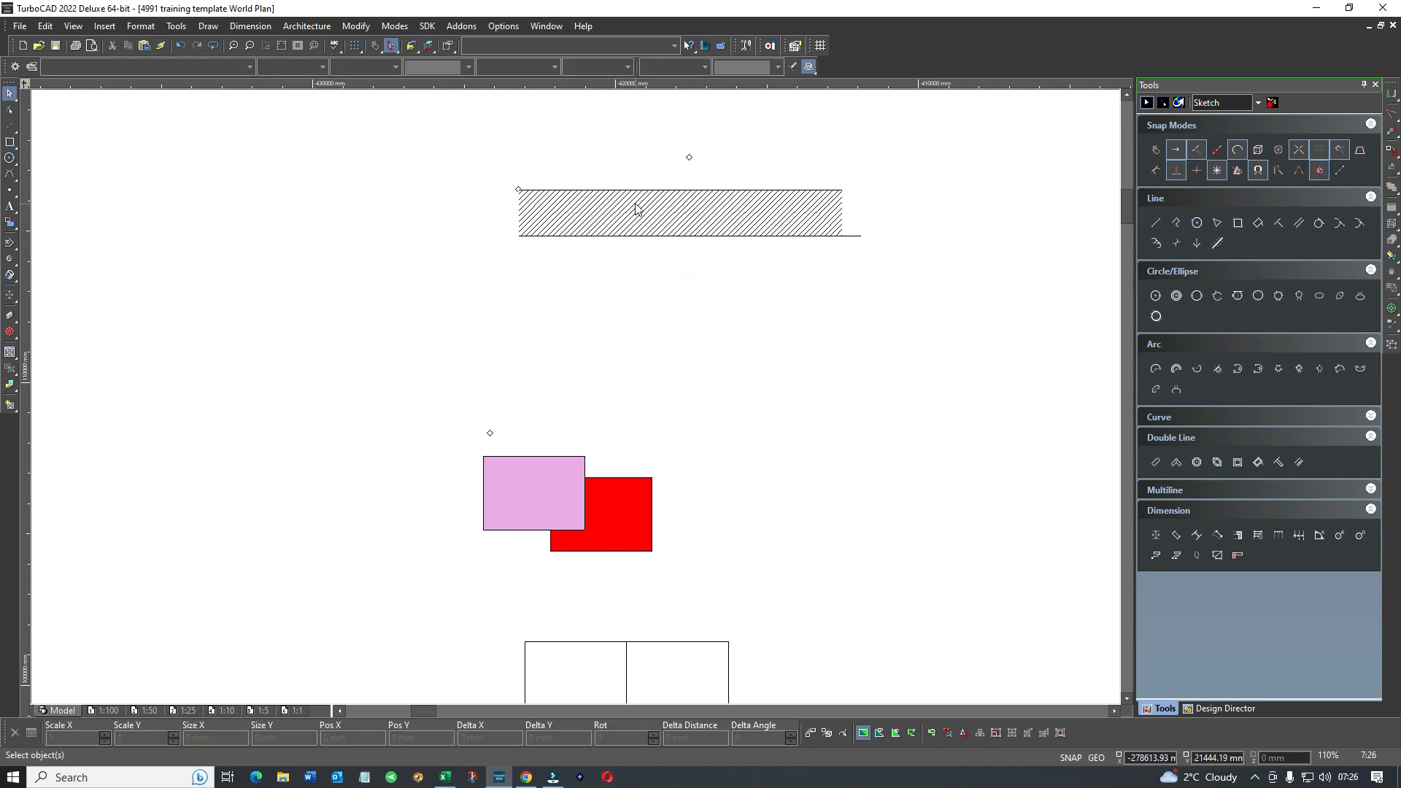
Set the hatched rectangle's brush colour to magenta and deselect it.
scroll(642, 210, "up", 5)
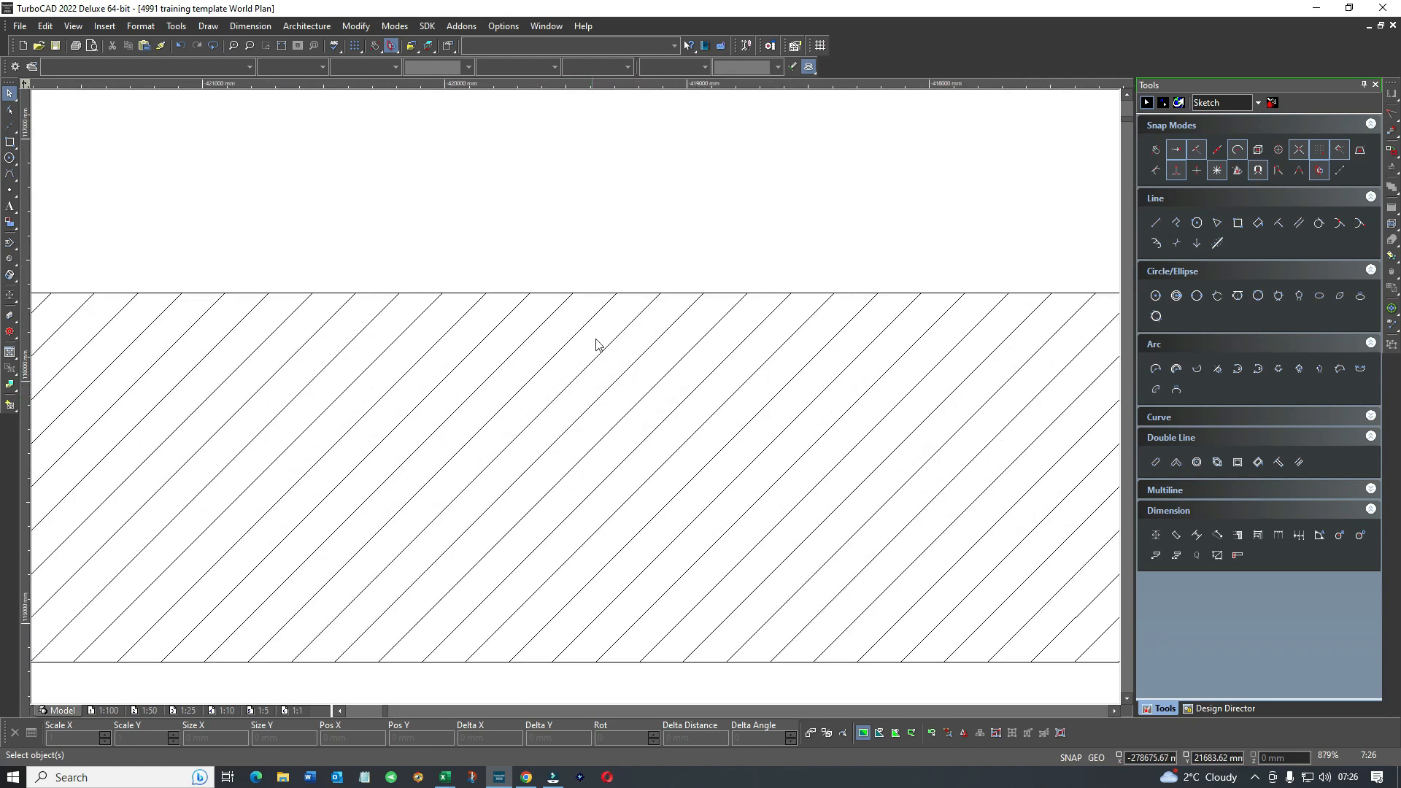
scroll(583, 401, "down", 3)
left_click(587, 420)
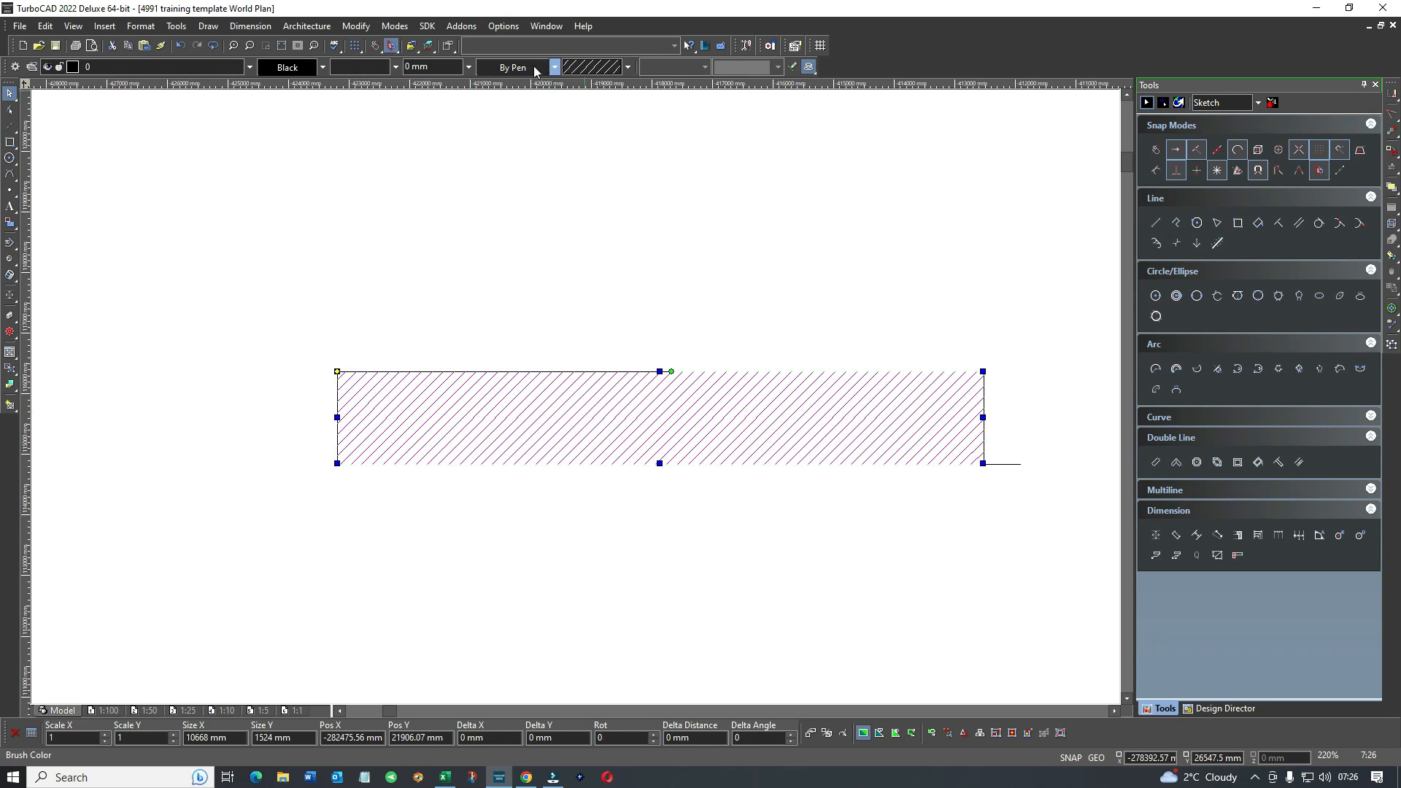
left_click(591, 67)
left_click(662, 213)
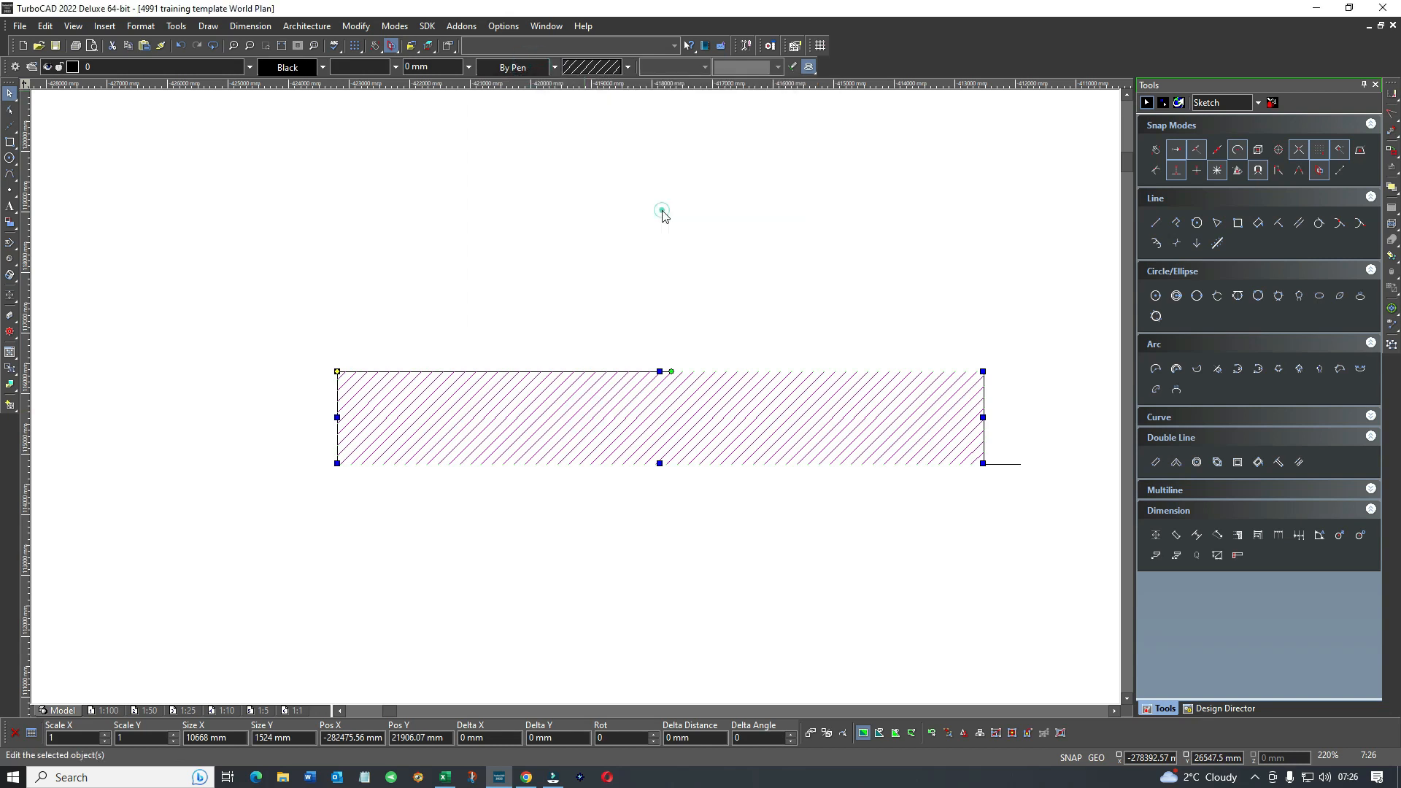
left_click(619, 284)
scroll(574, 398, "up", 5)
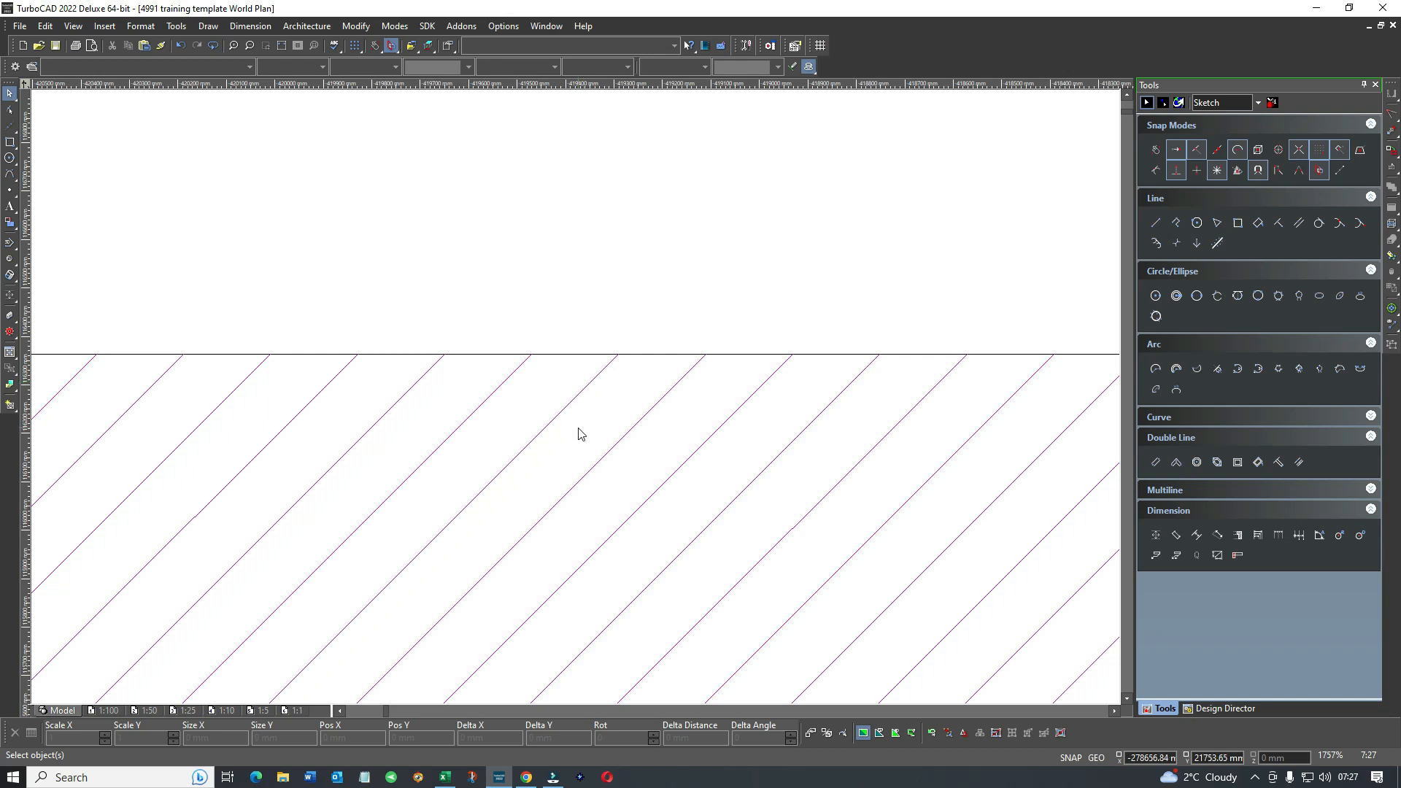
scroll(580, 434, "down", 2)
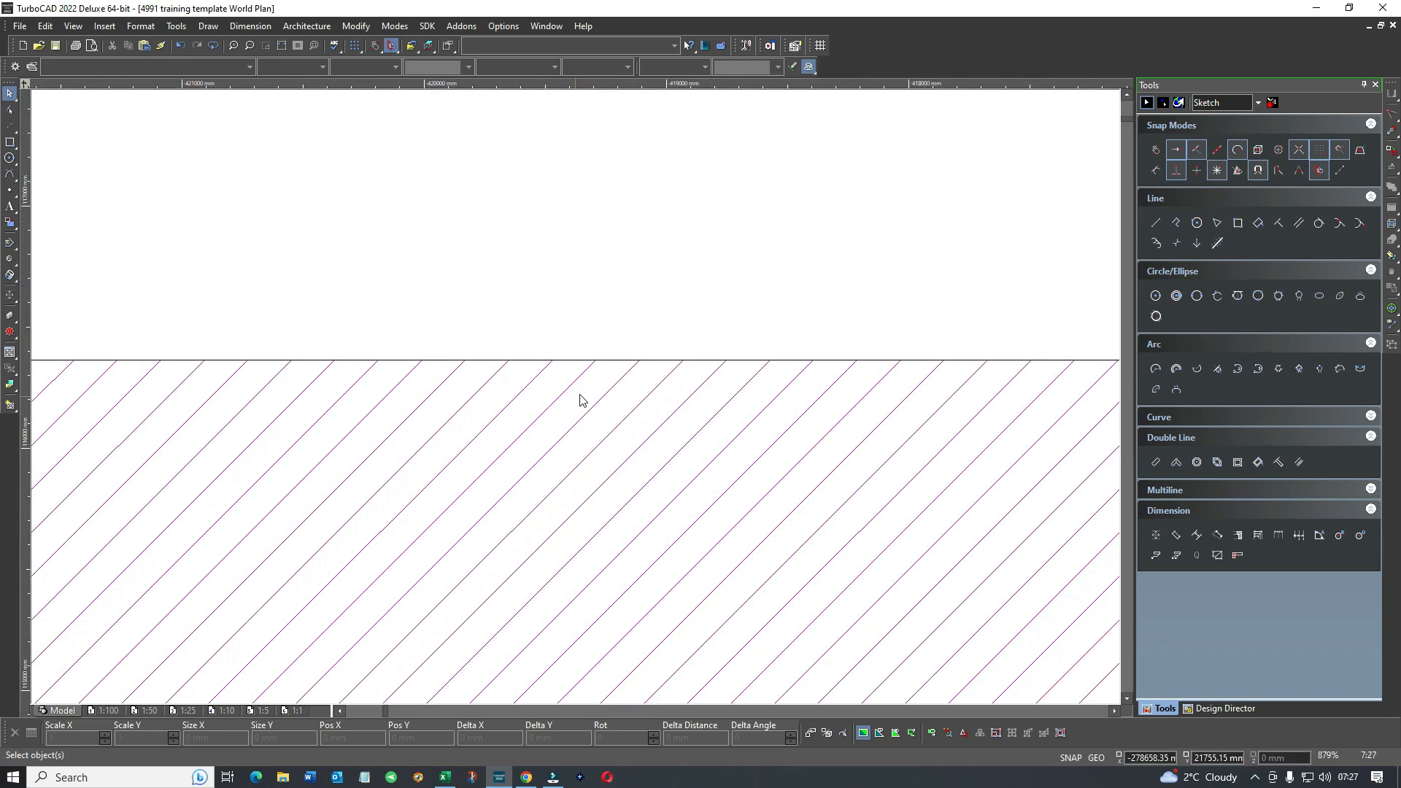
scroll(576, 402, "down", 1)
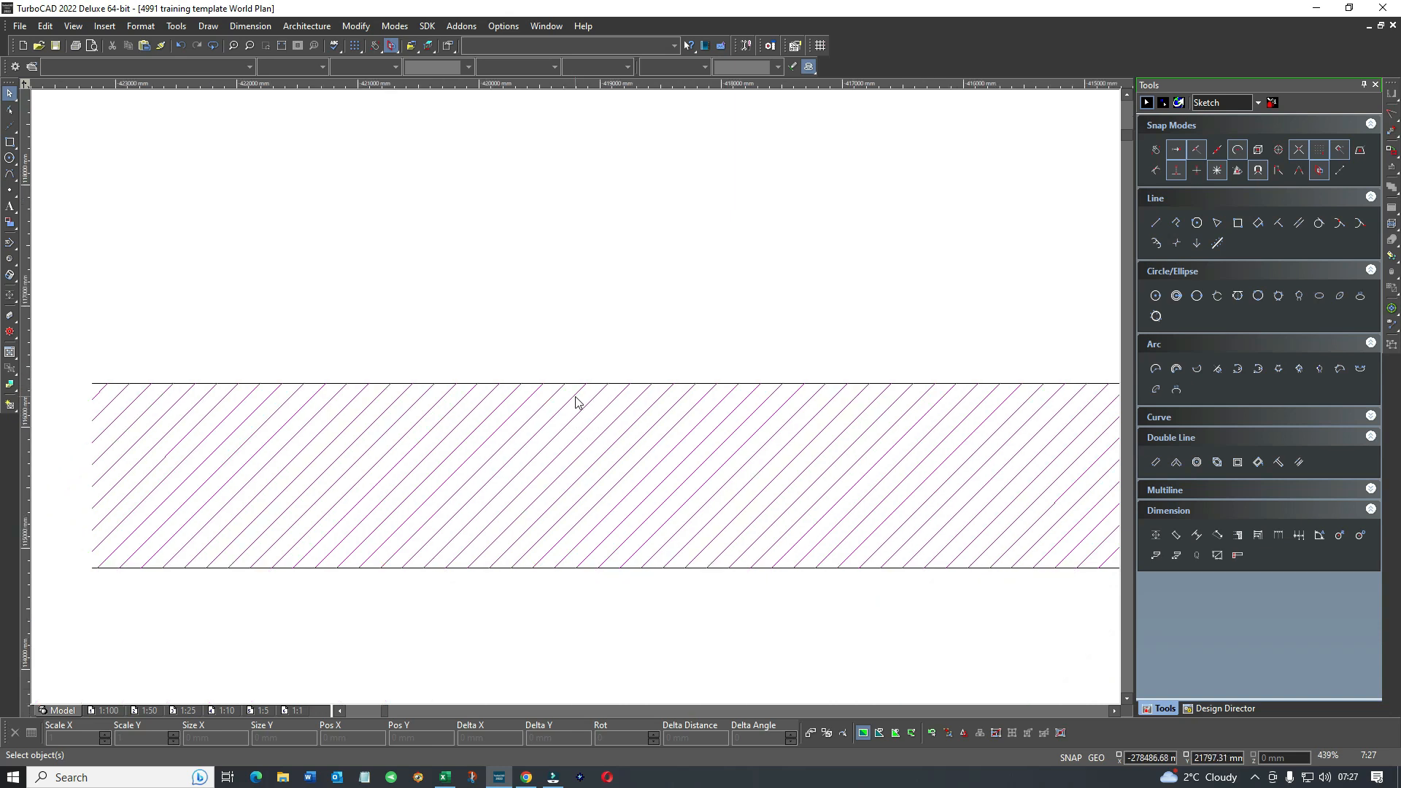
Send the magenta hatched rectangle to the back of the draw order and deselect it.
left_click(470, 456)
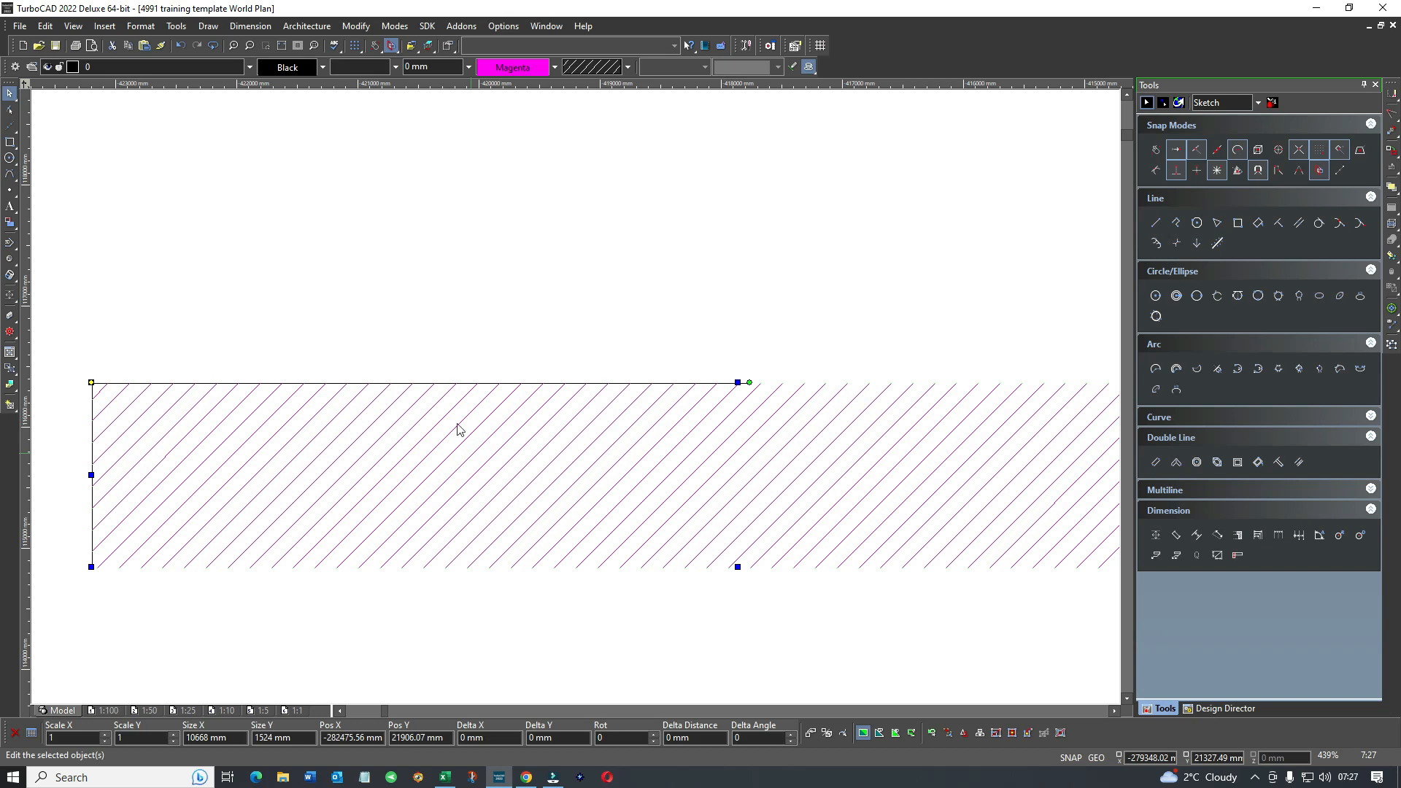
left_click(176, 25)
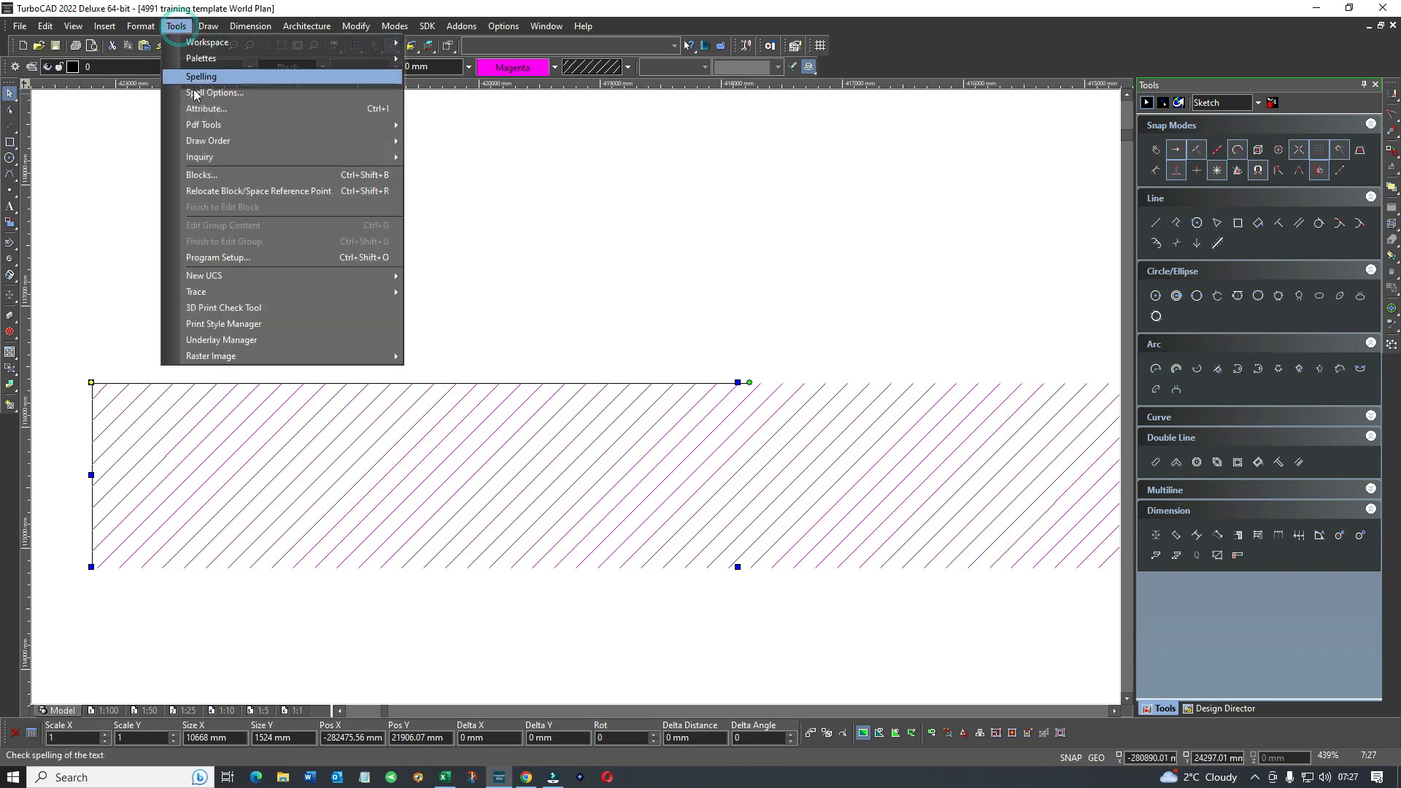
mouse_move(216, 143)
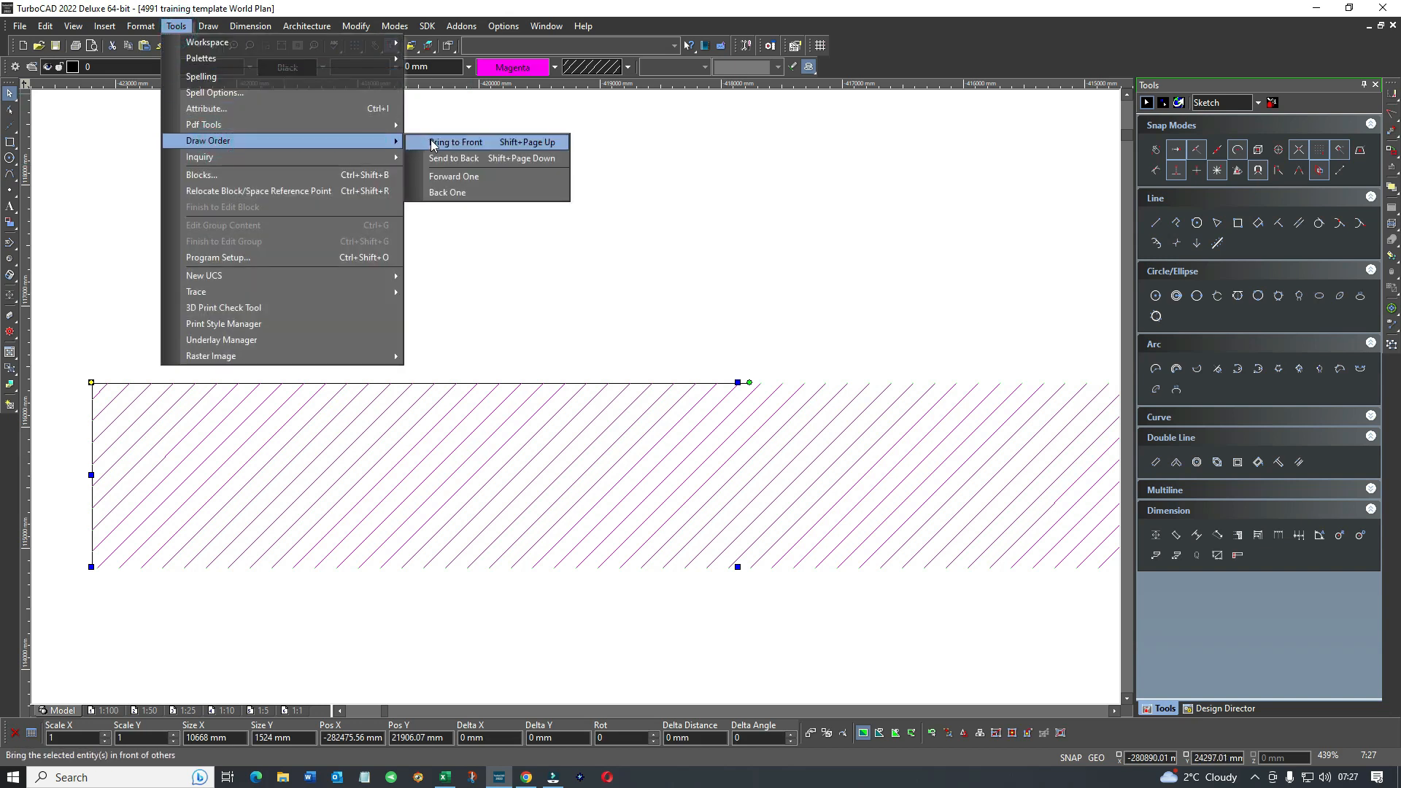
left_click(451, 158)
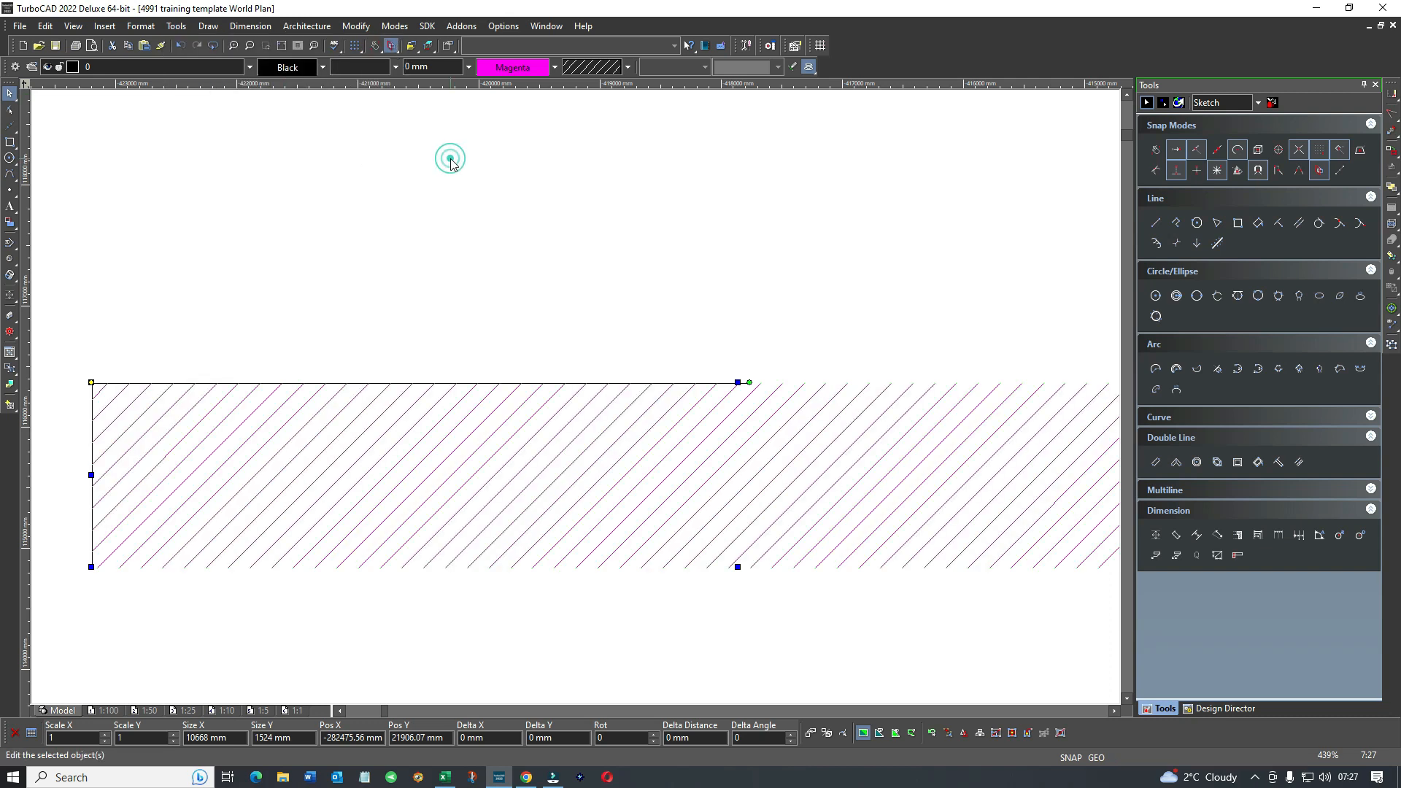
left_click(616, 273)
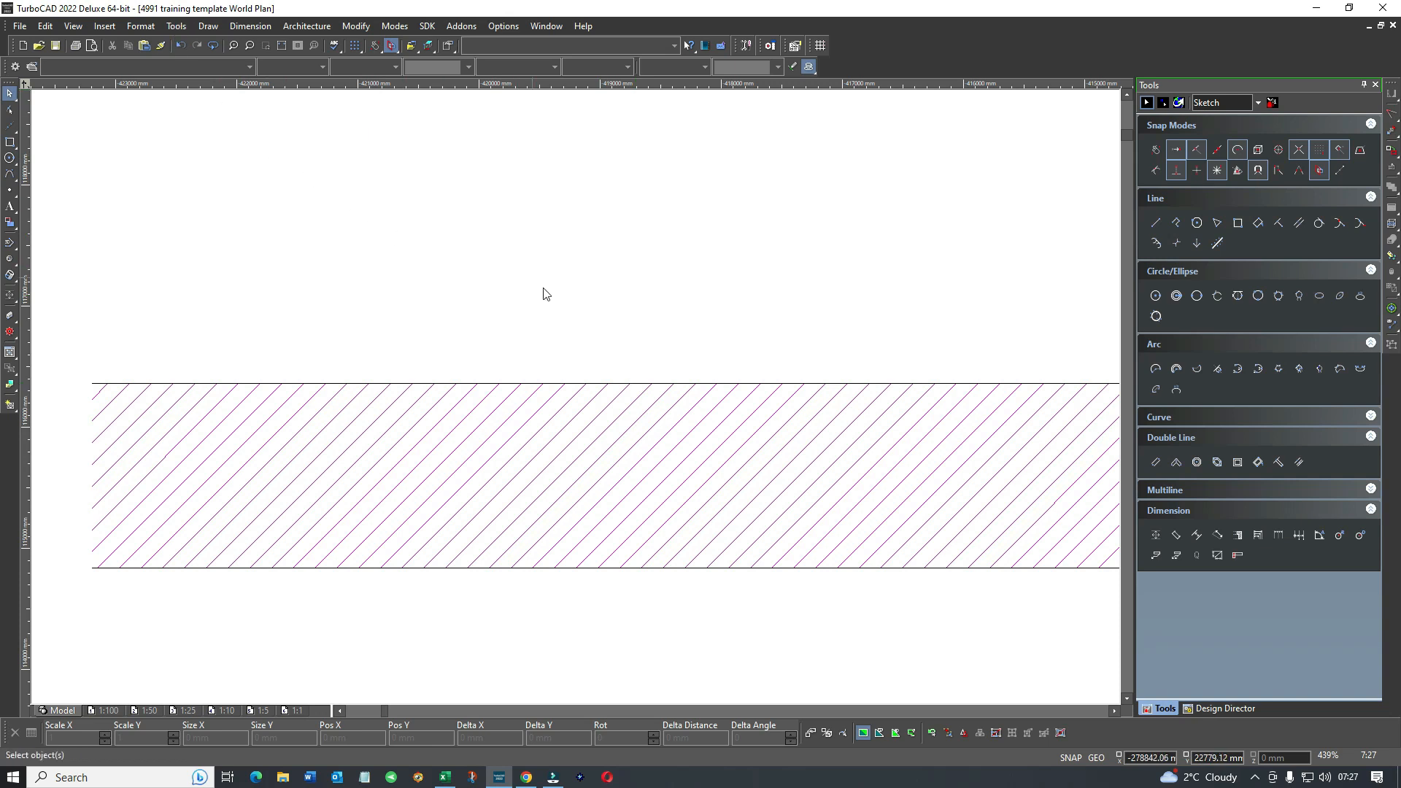
left_click(524, 451)
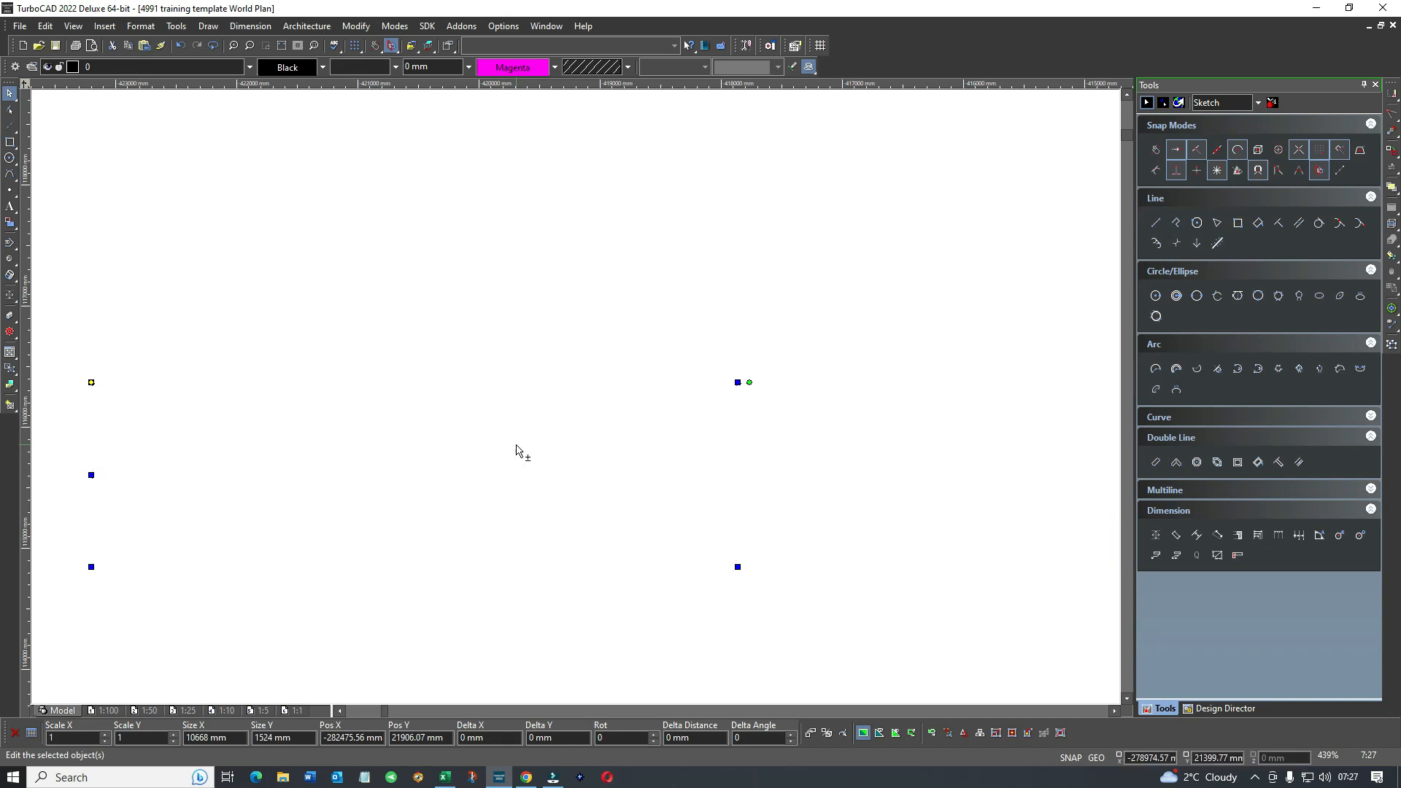
key("Delete")
left_click(421, 286)
scroll(467, 287, "down", 2)
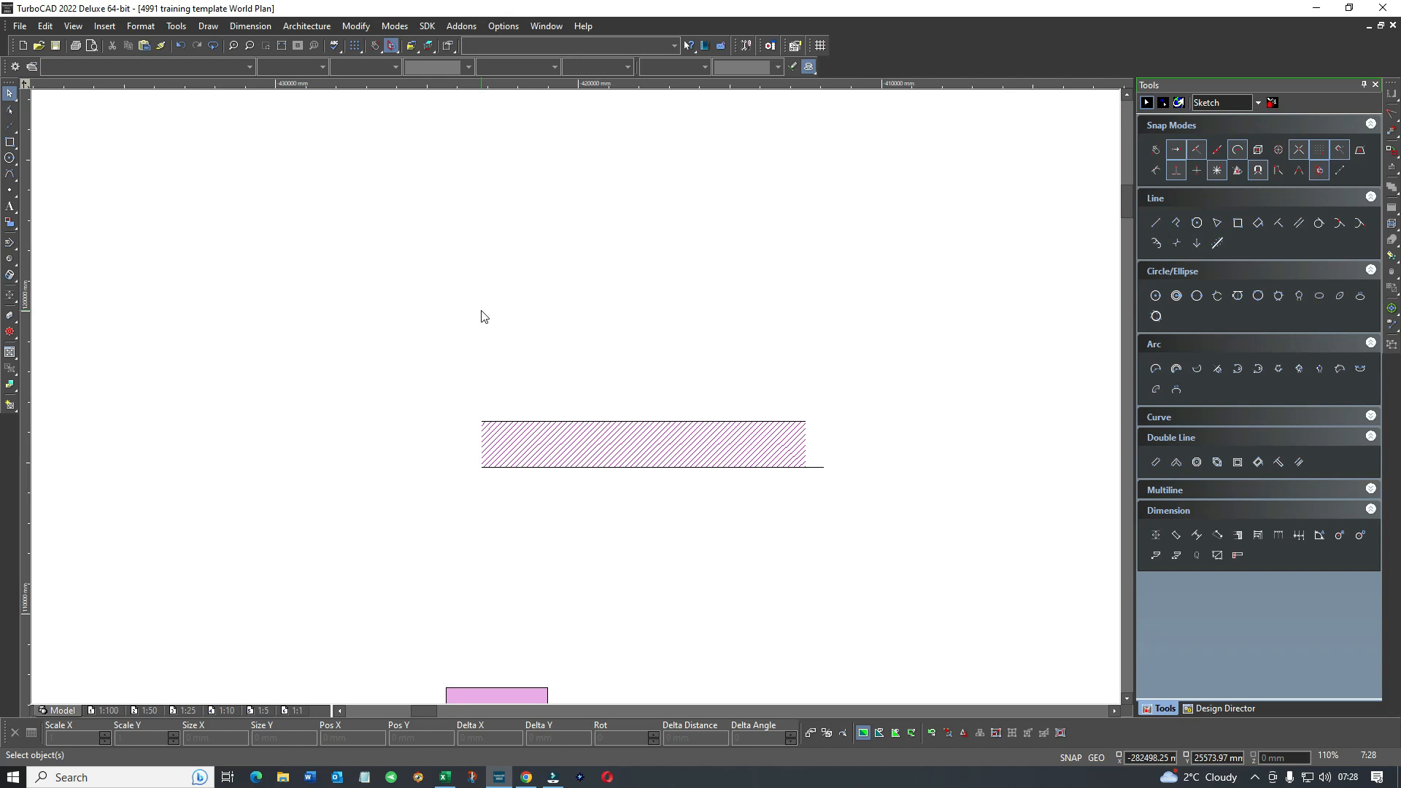
left_click(660, 447)
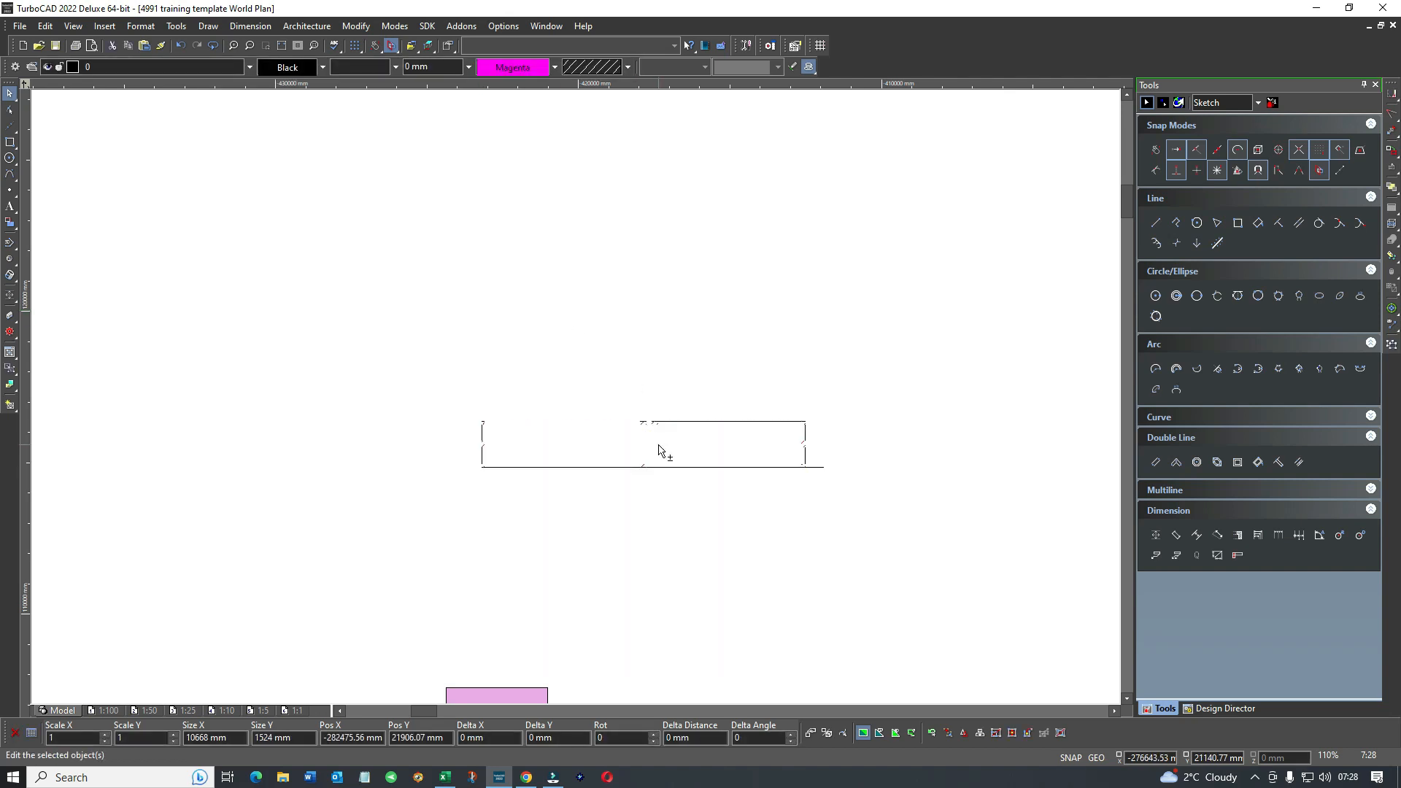
left_click(628, 278)
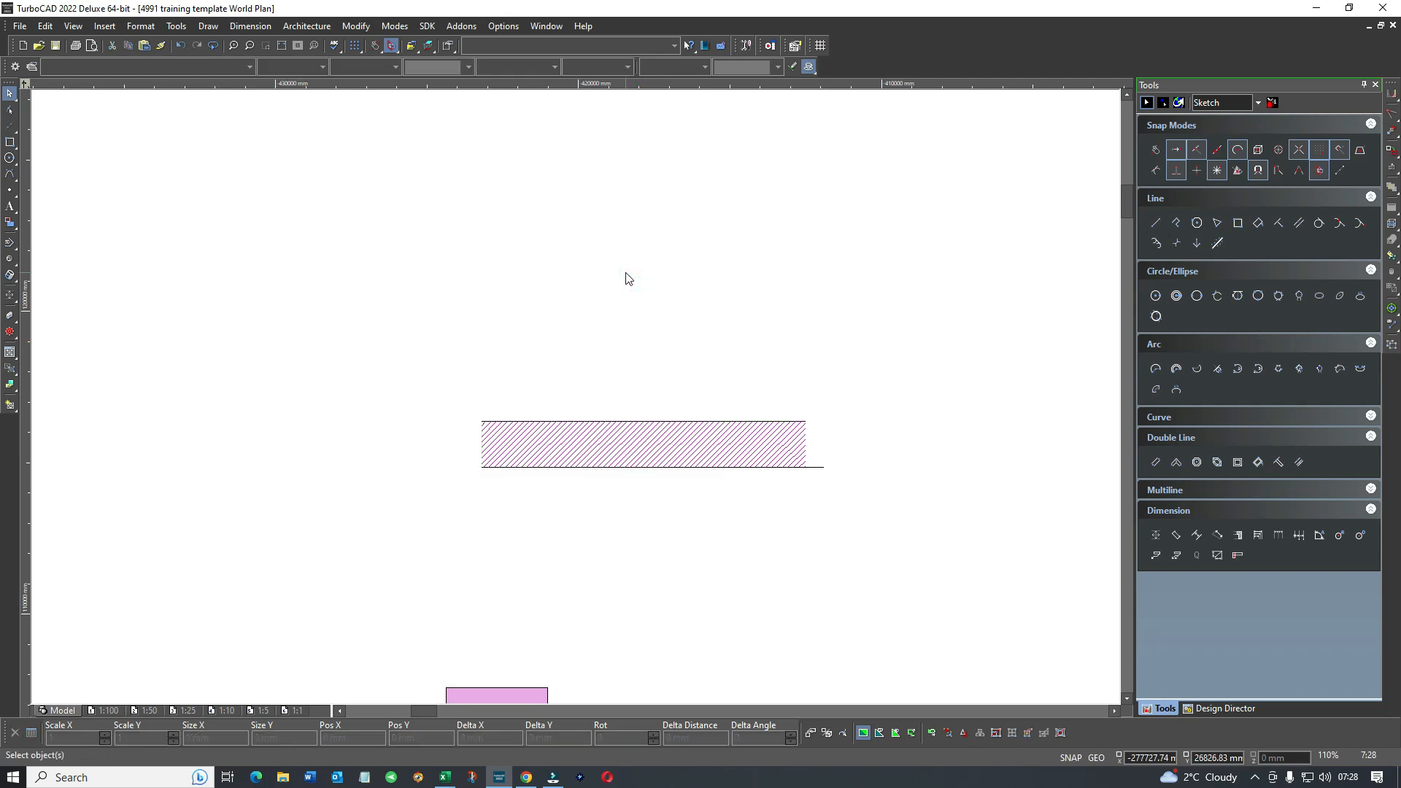
left_click(499, 250)
Open Program Setup to view its General page and close it without making changes.
scroll(525, 286, "down", 1)
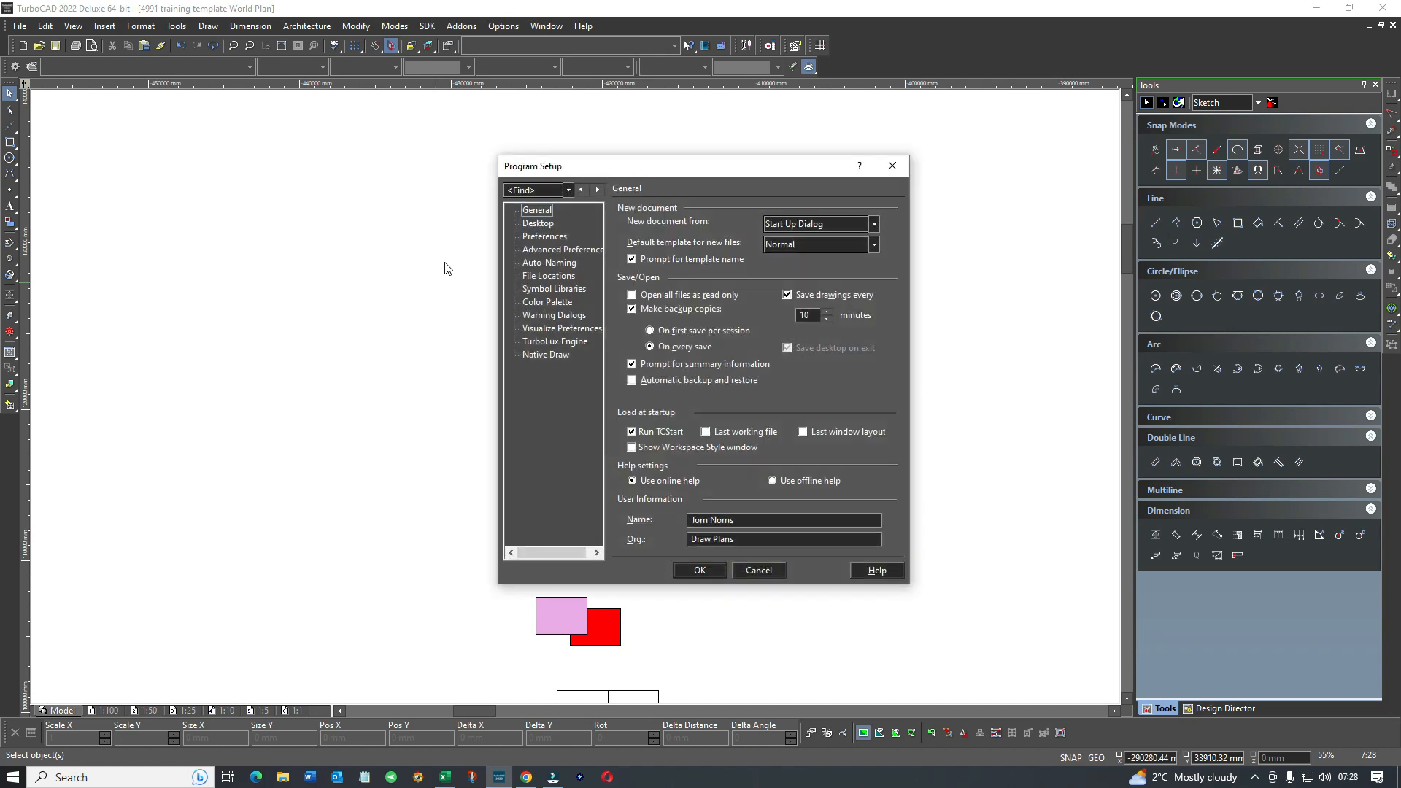
left_click(891, 166)
left_click(386, 225)
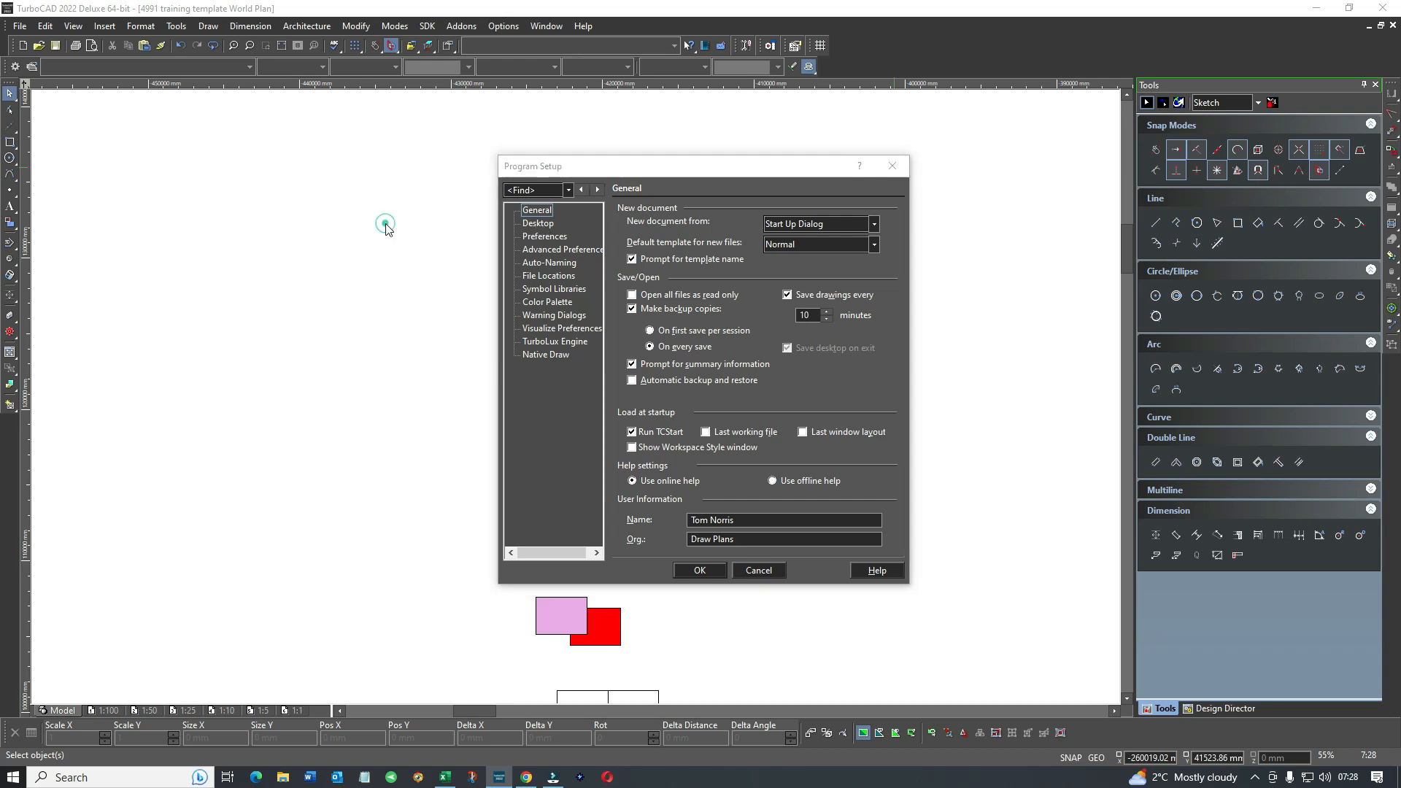
left_click(759, 570)
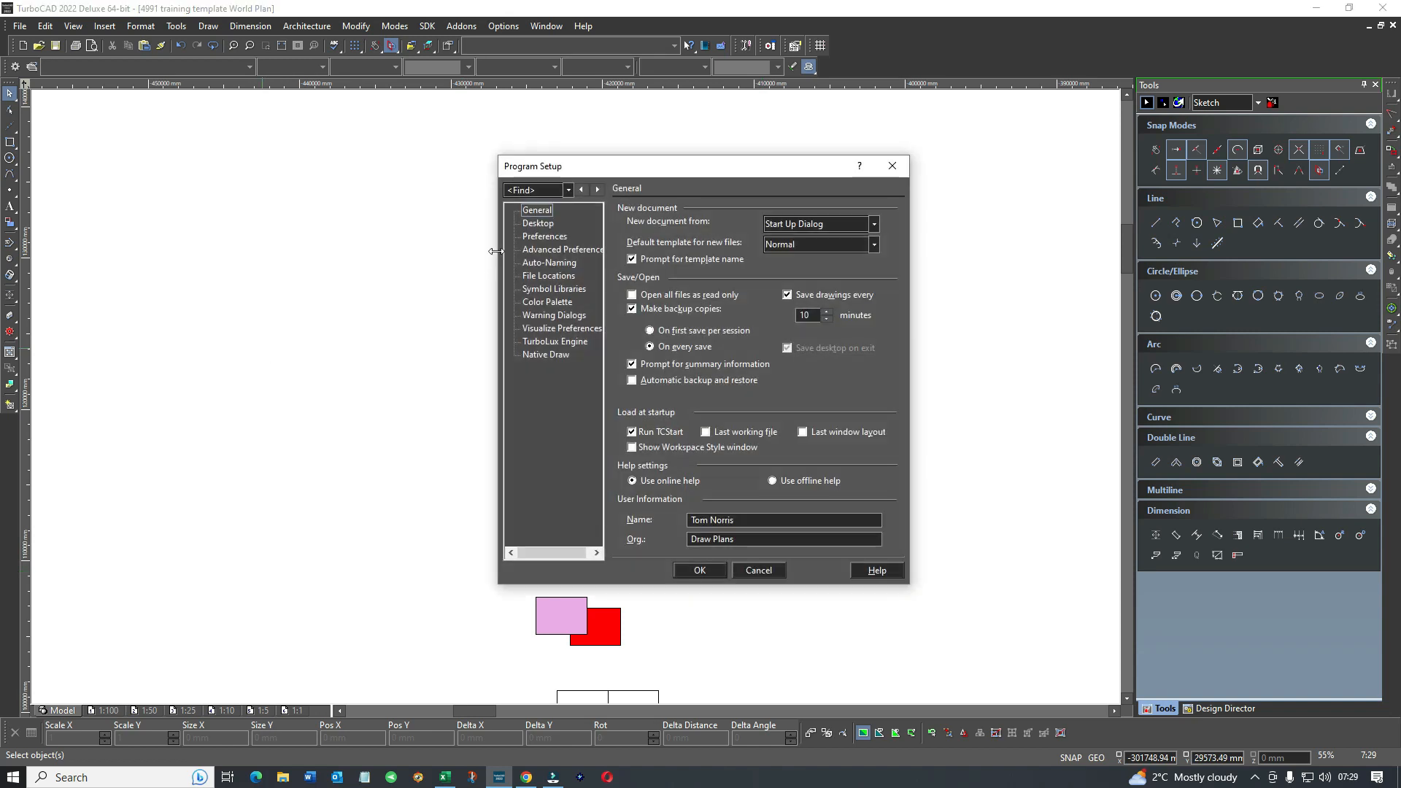
Examine the Classic and Compact inspector bar styles and the desktop default scheme options on Program Setup's Desktop page.
left_click(538, 223)
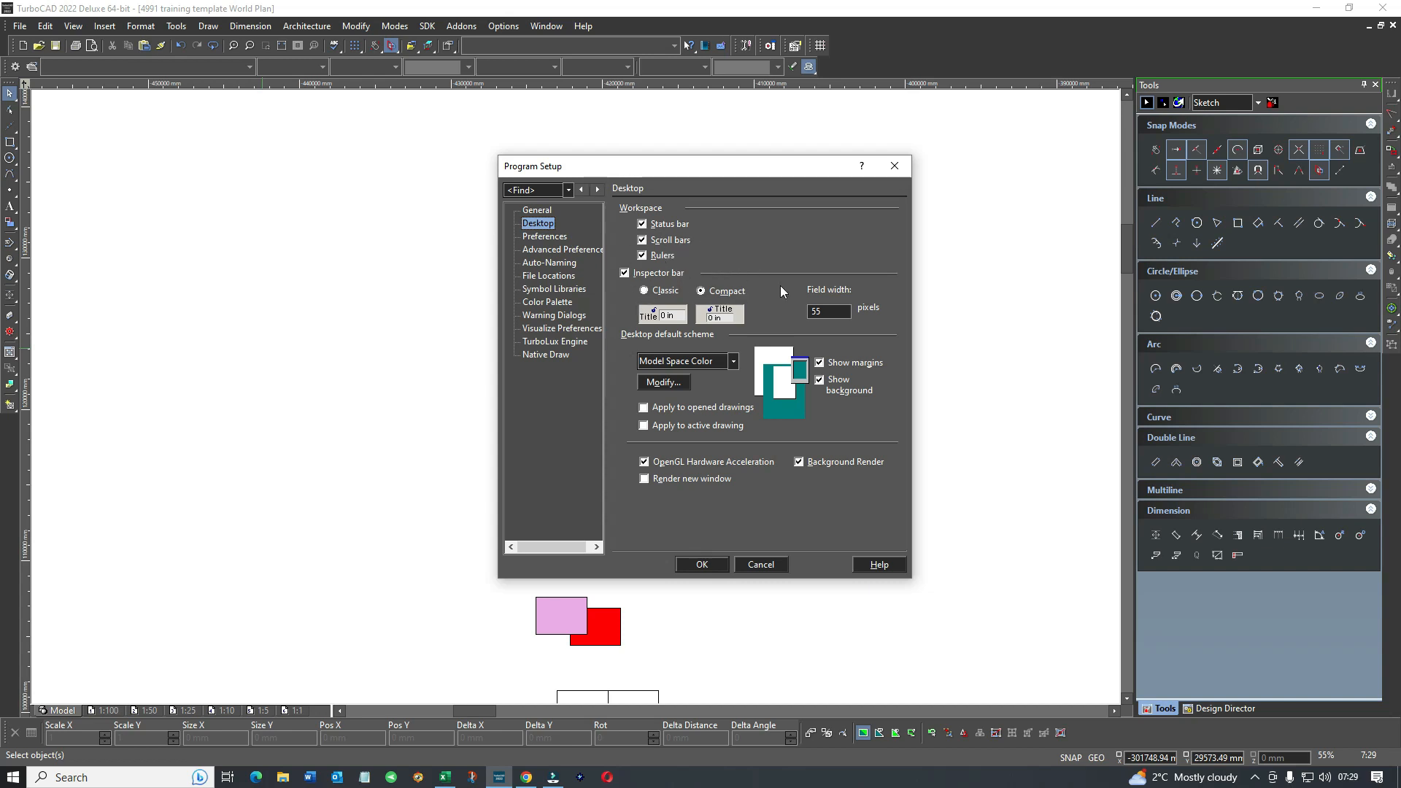
left_click(644, 293)
left_click(700, 292)
left_click(700, 293)
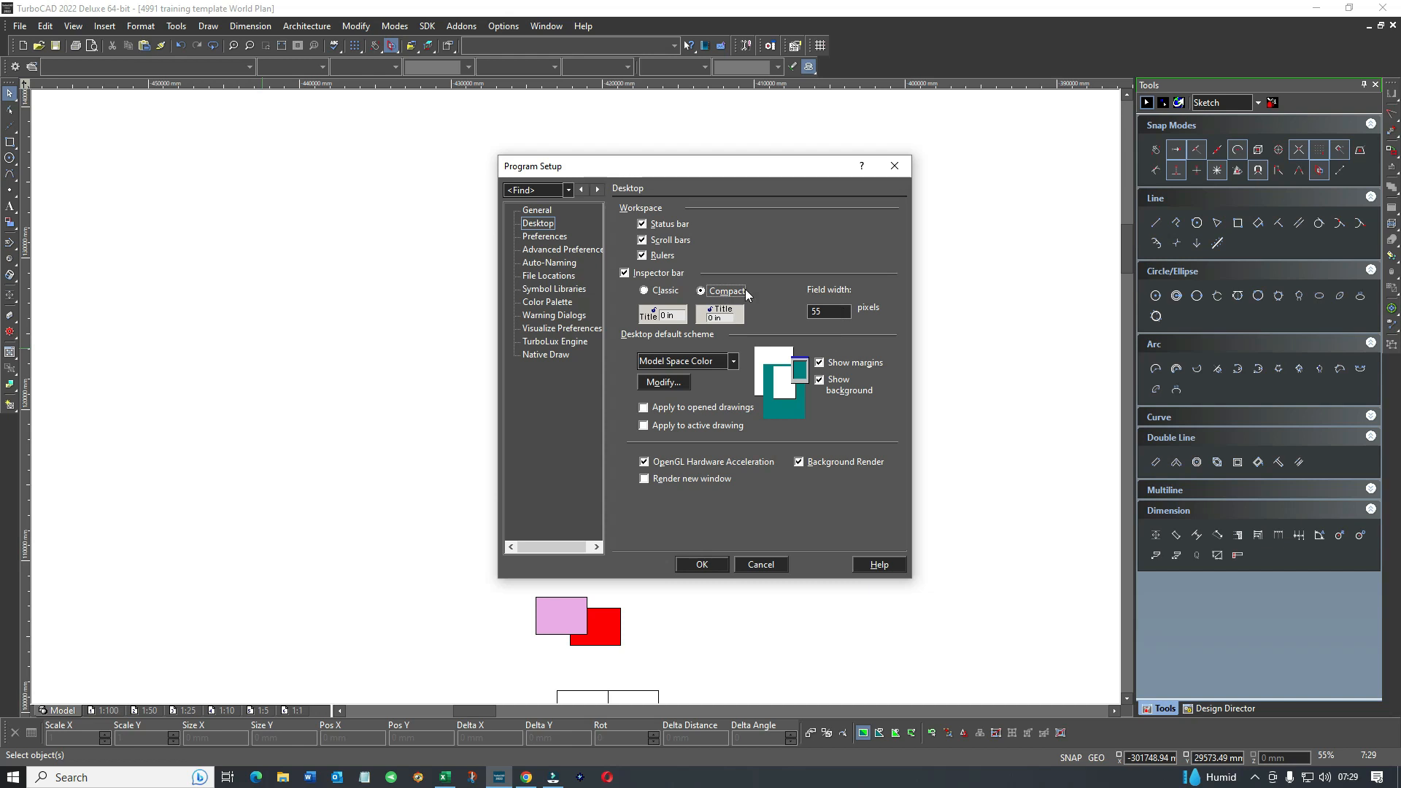
left_click(733, 362)
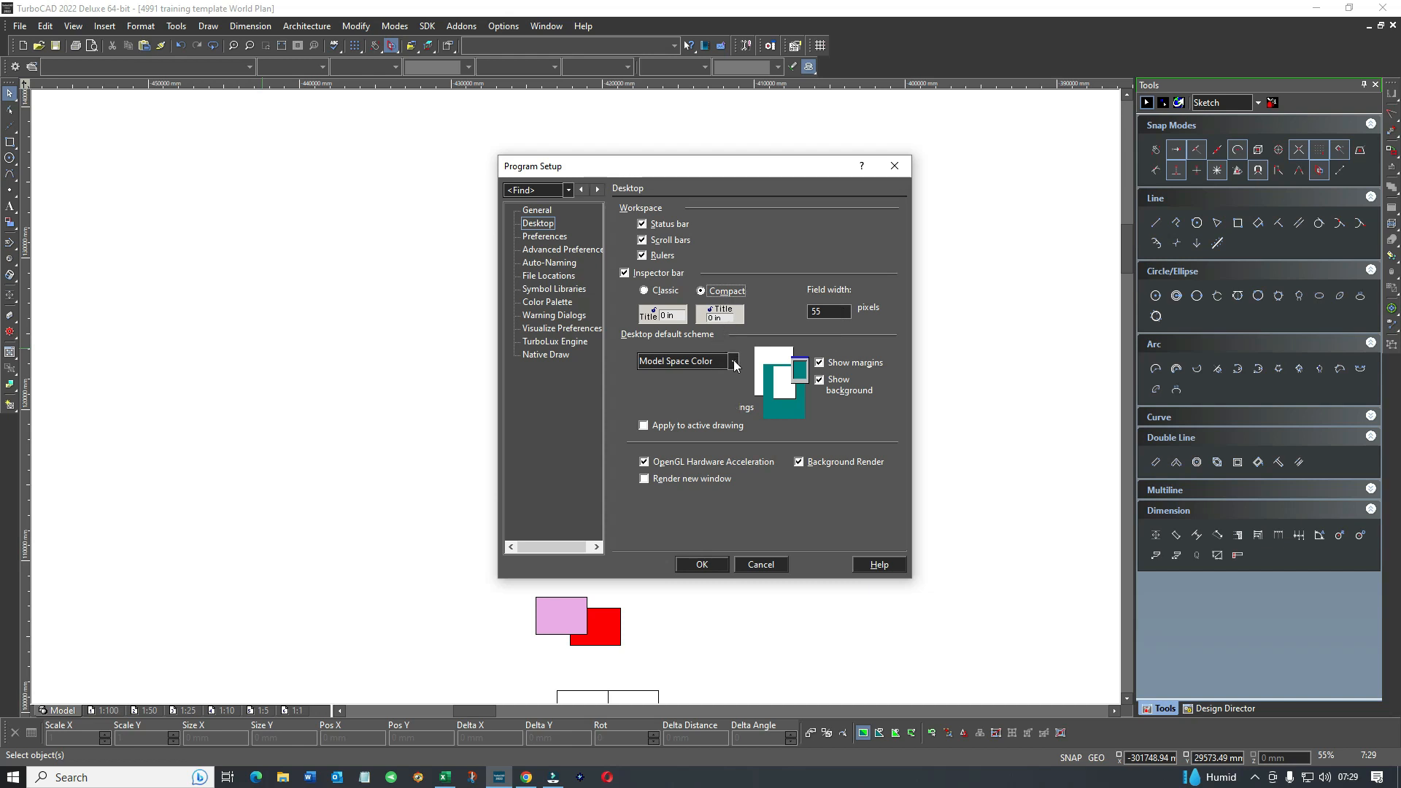
left_click(783, 250)
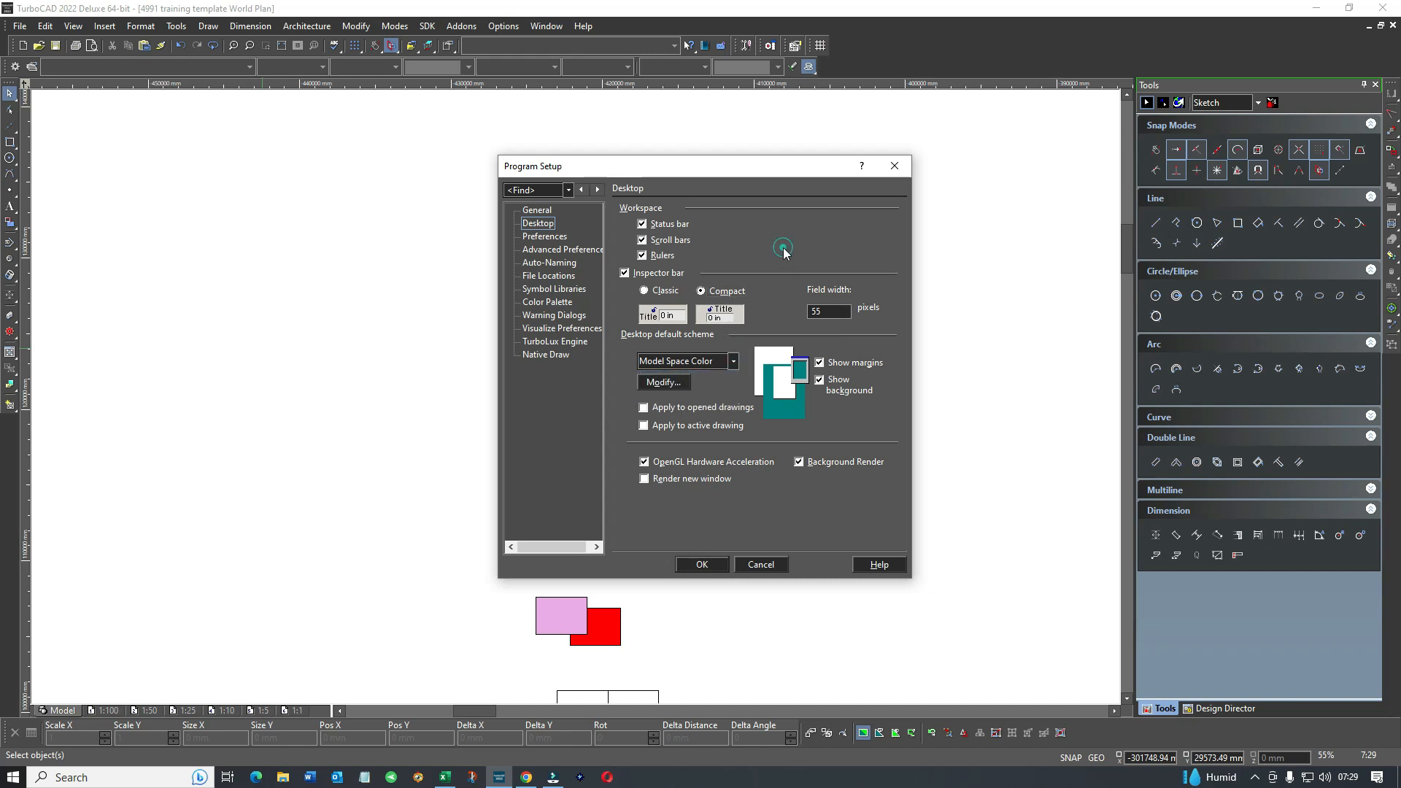
Examine the Preferences, General, Color Palette and Desktop pages of Program Setup, and cancel the dialog.
left_click(552, 238)
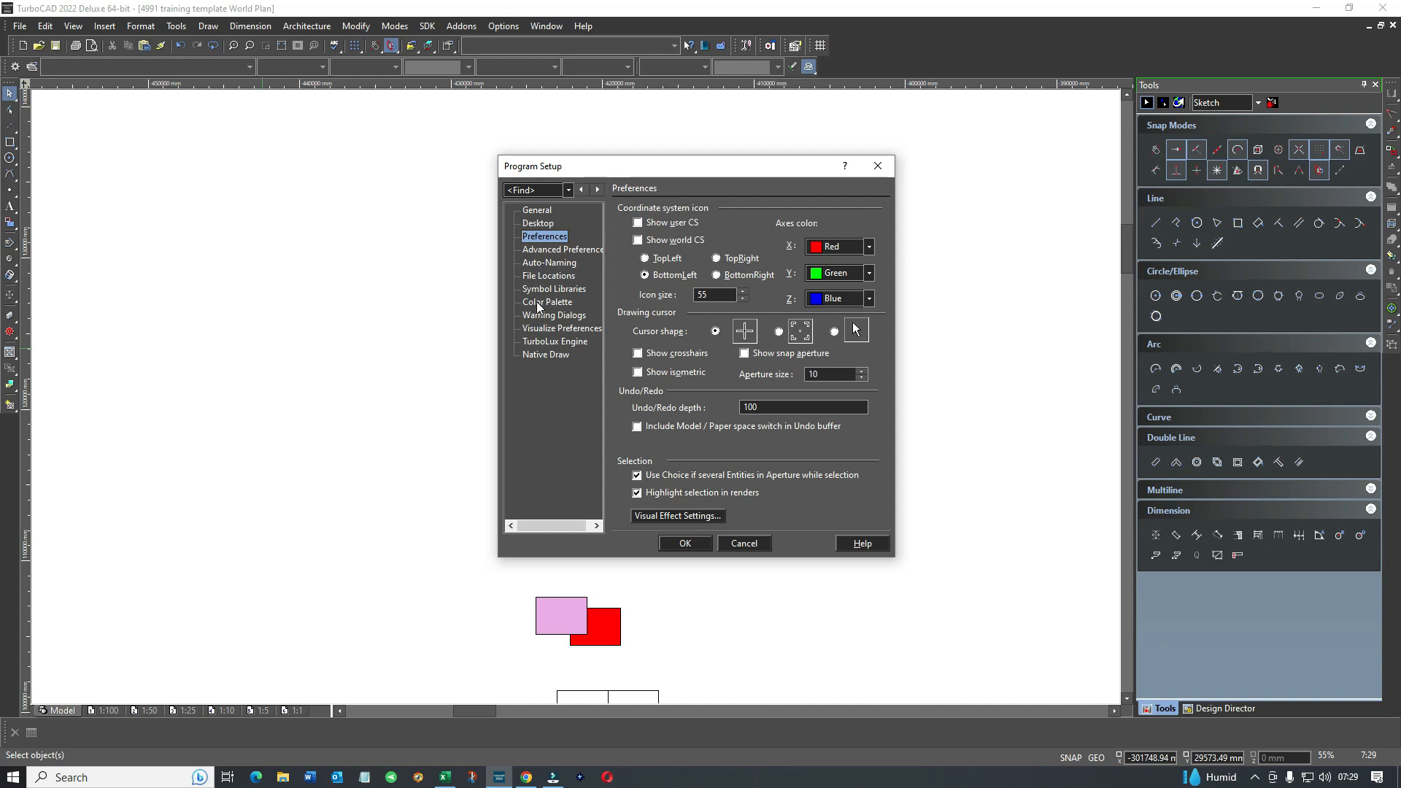
left_click(533, 212)
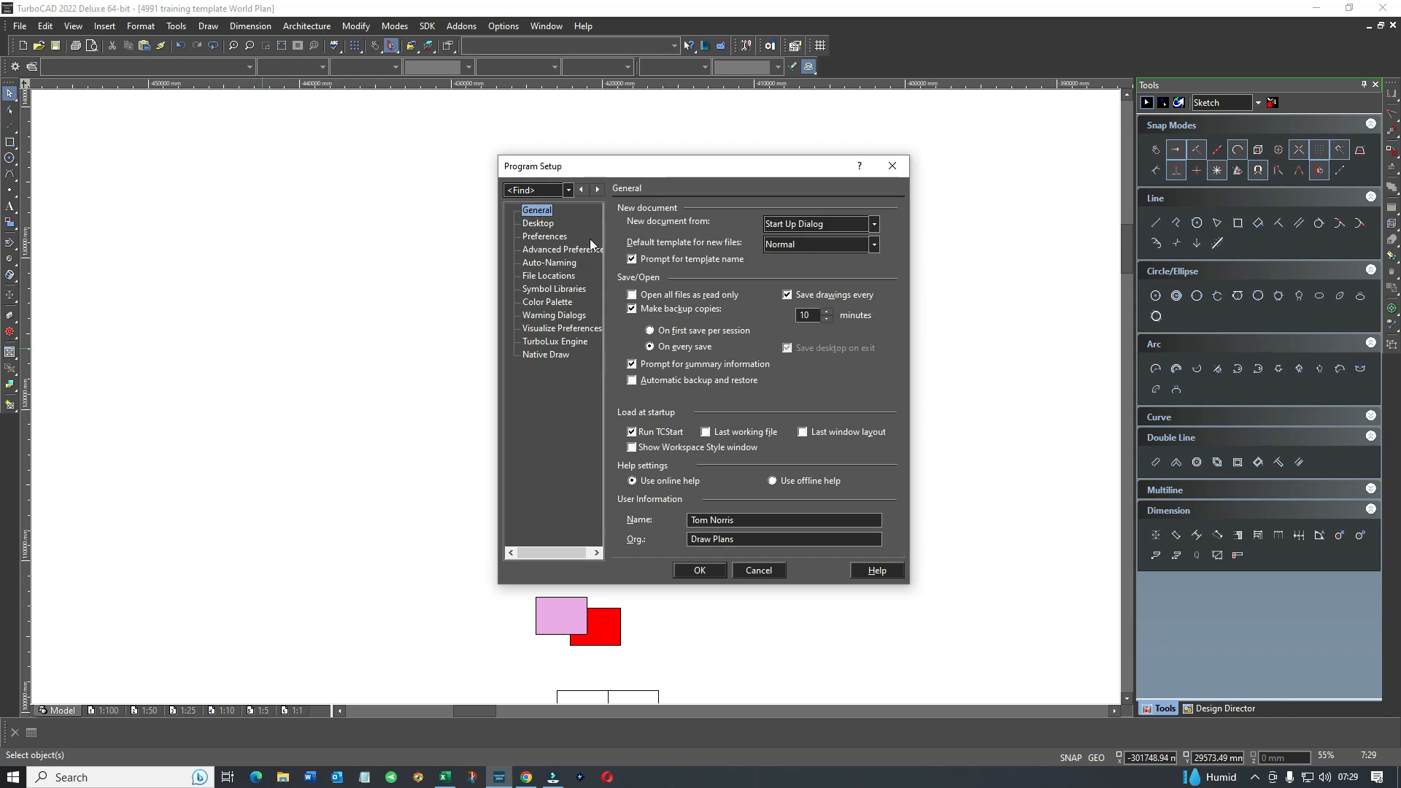
left_click(632, 307)
left_click(545, 302)
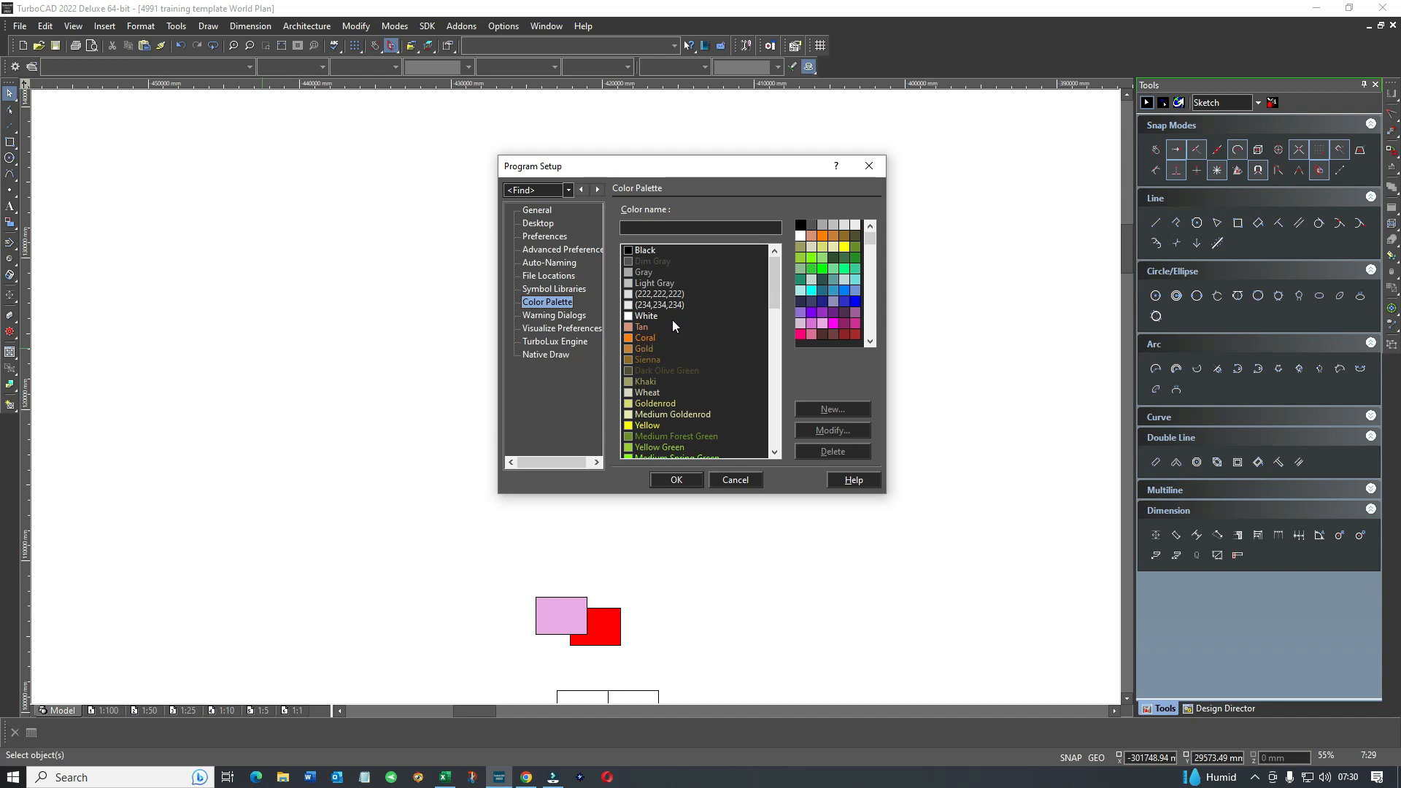
left_click(544, 224)
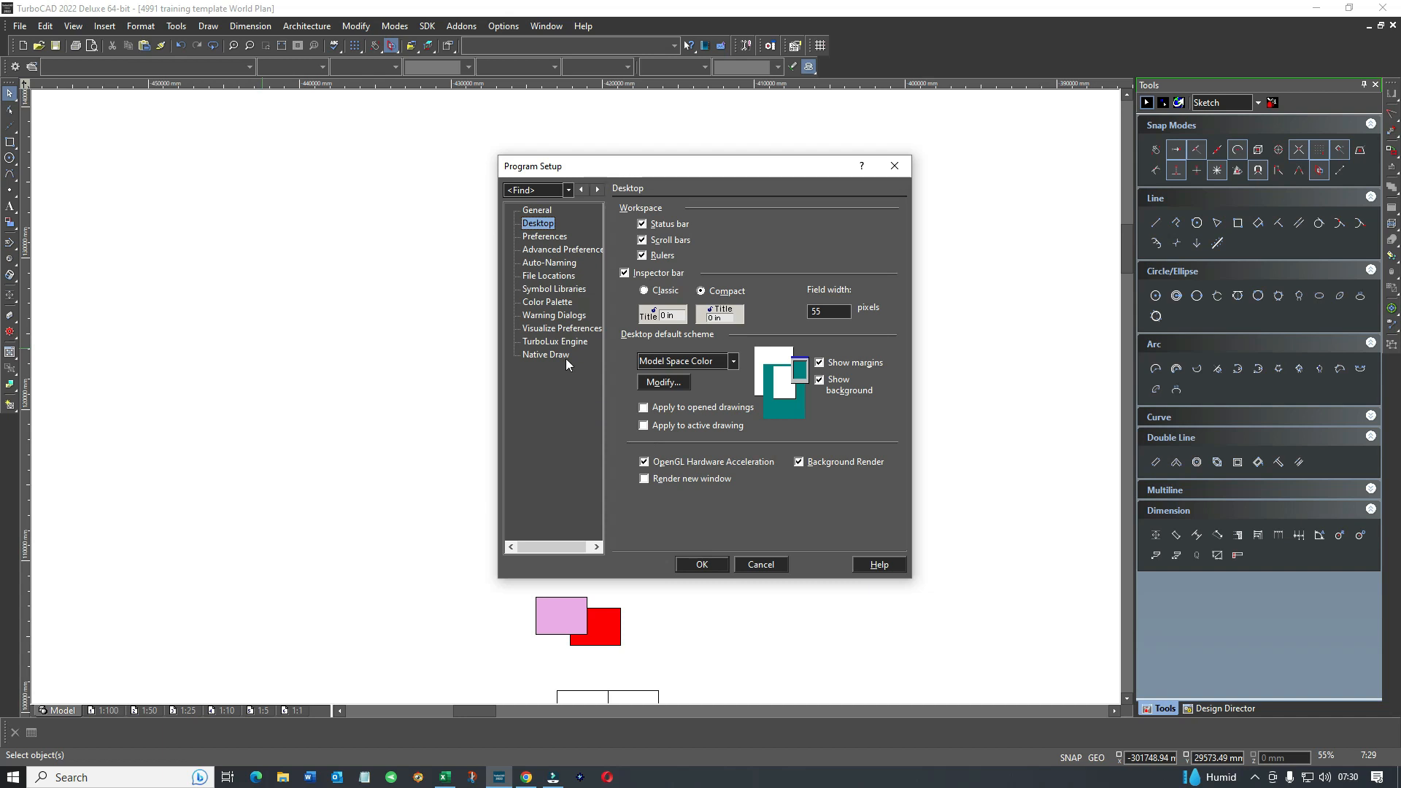
left_click(537, 210)
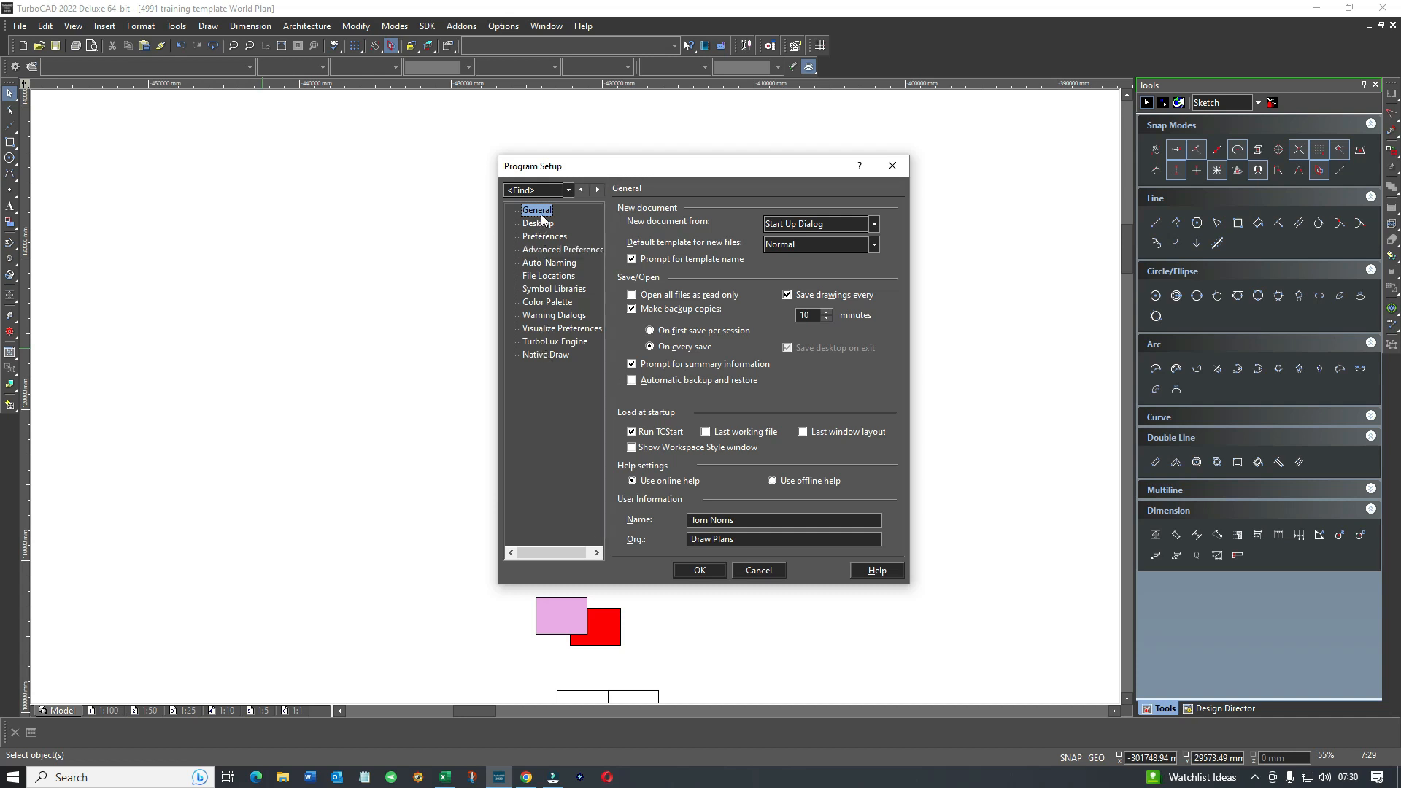
left_click(758, 571)
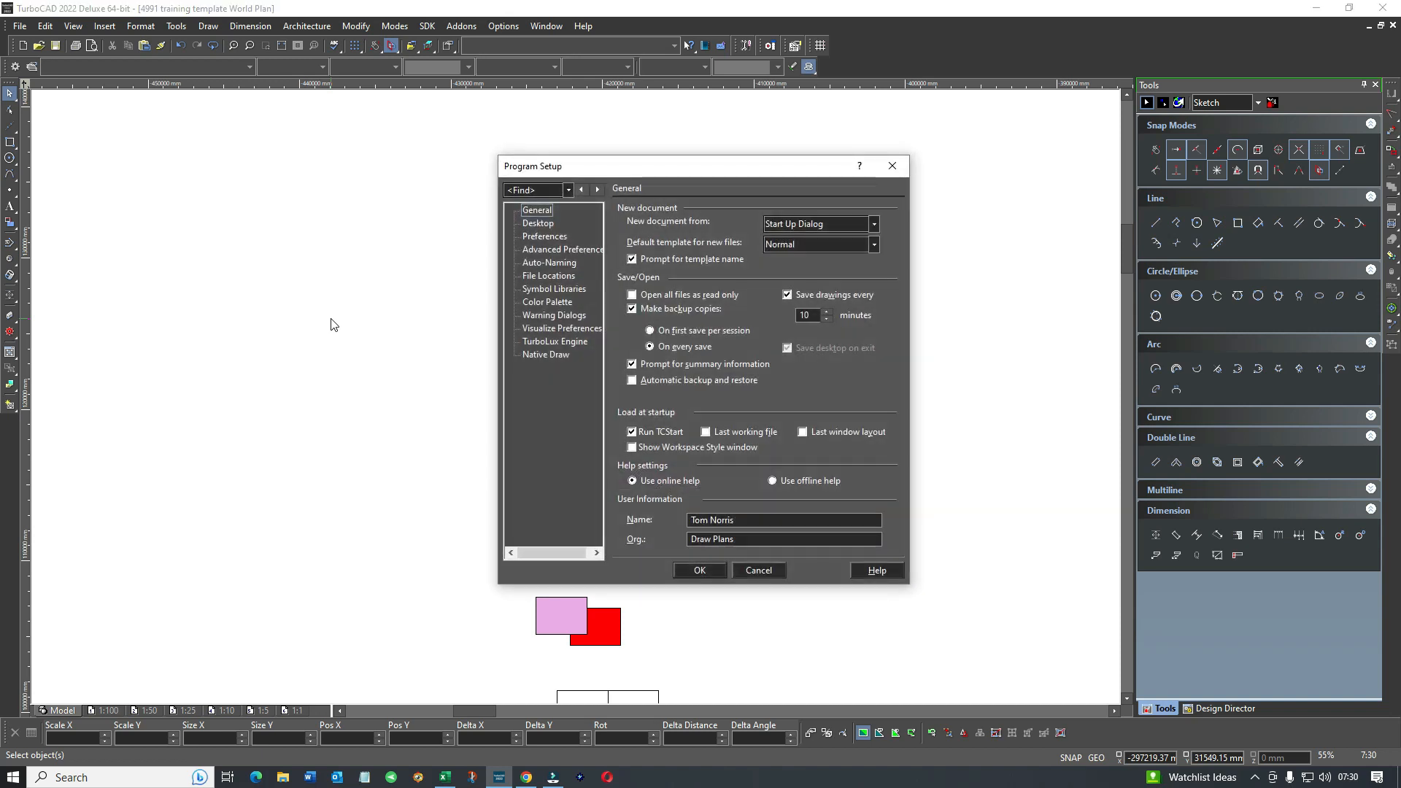
Try switching the Rulers and Inspector bar options off and on in Program Setup's Desktop page, and cancel the dialog.
left_click(536, 224)
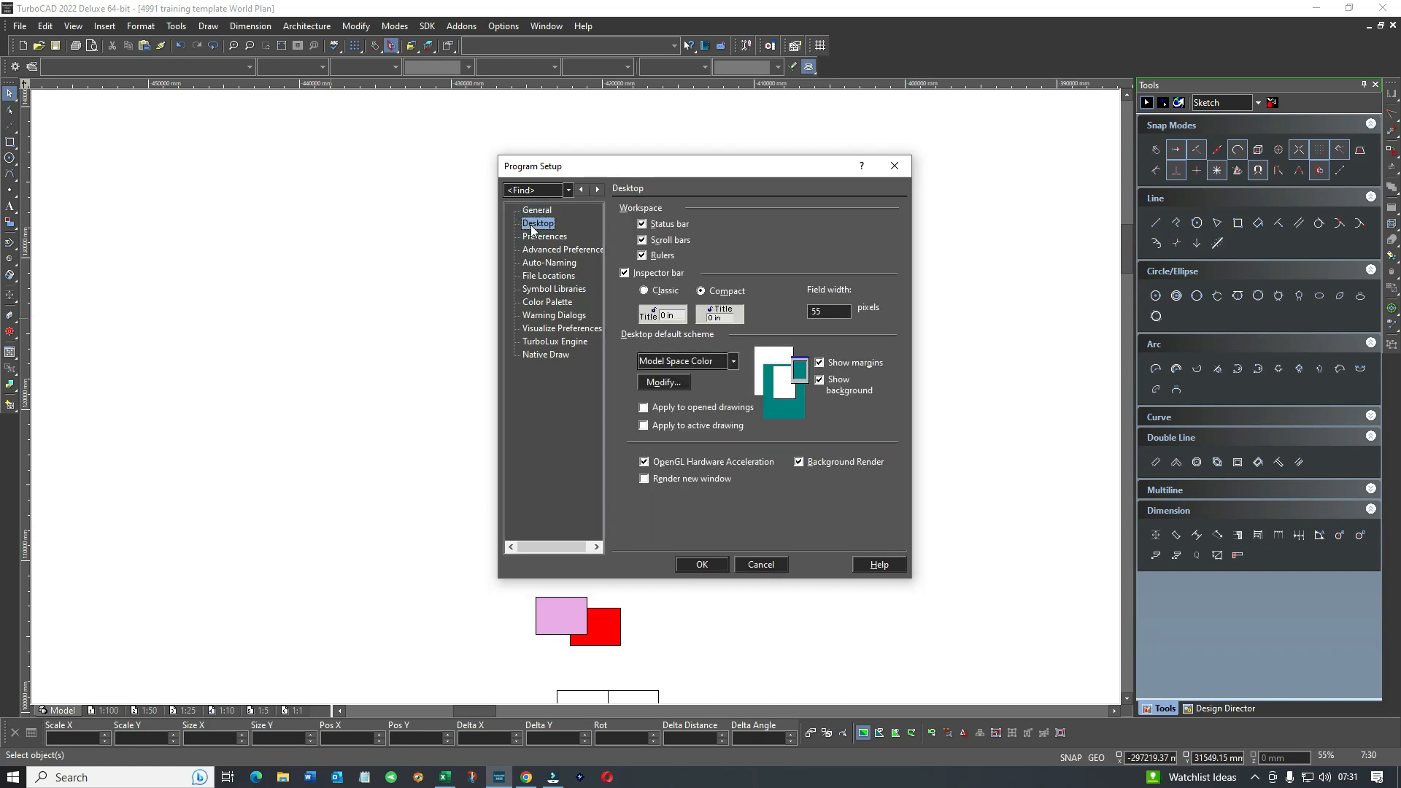
left_click(643, 256)
left_click(643, 255)
left_click(624, 273)
left_click(624, 272)
left_click(760, 565)
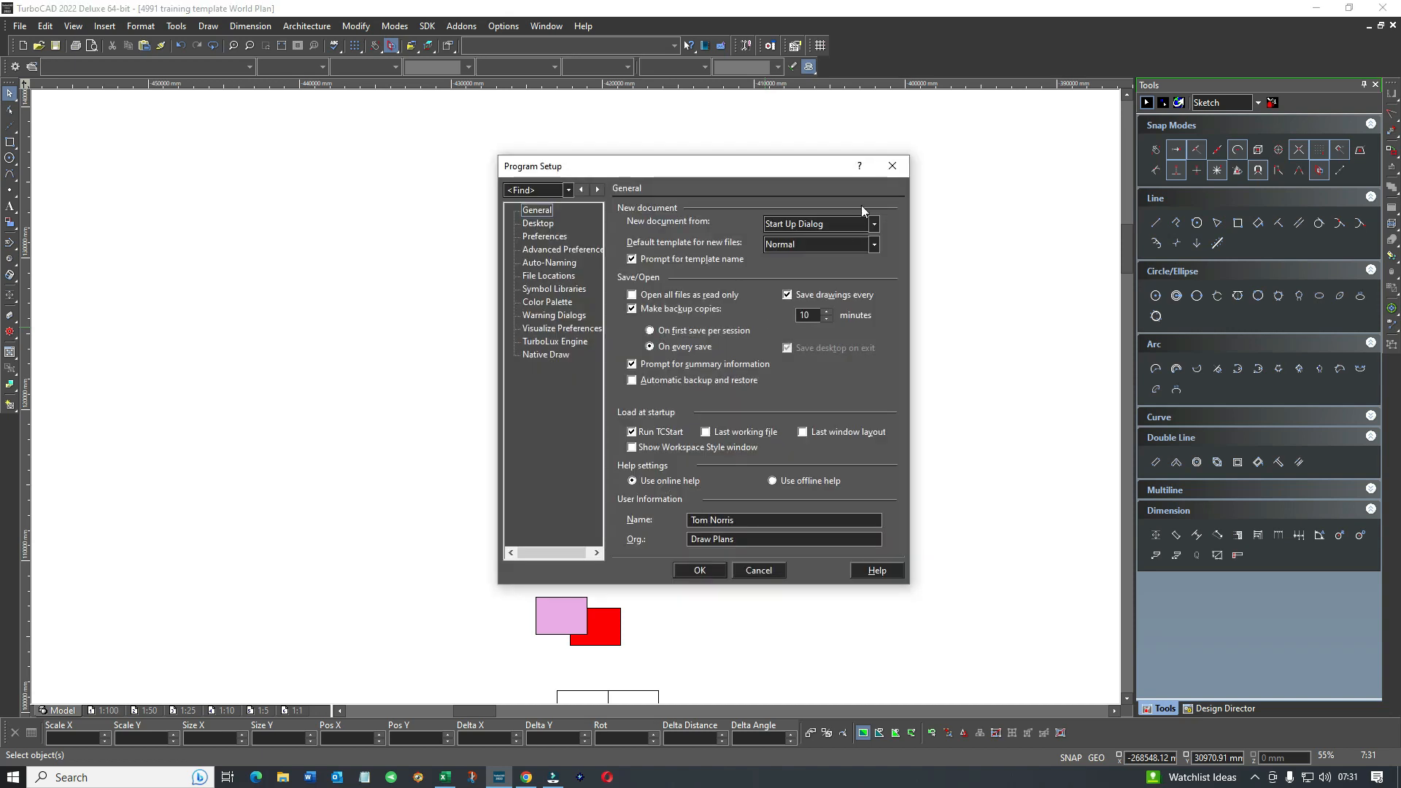
left_click(892, 166)
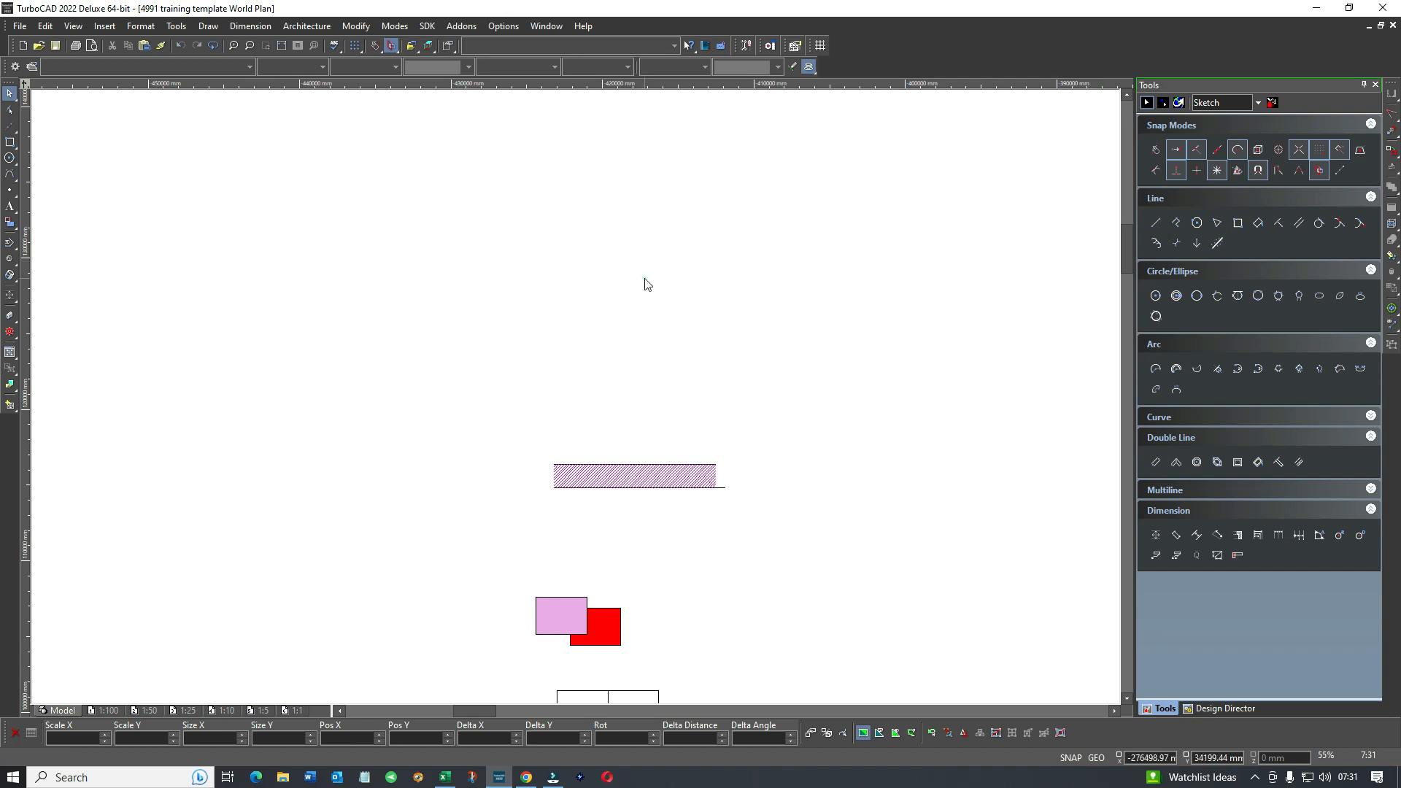
middle_click_drag(644, 278, 558, 356)
scroll(576, 401, "down", 2)
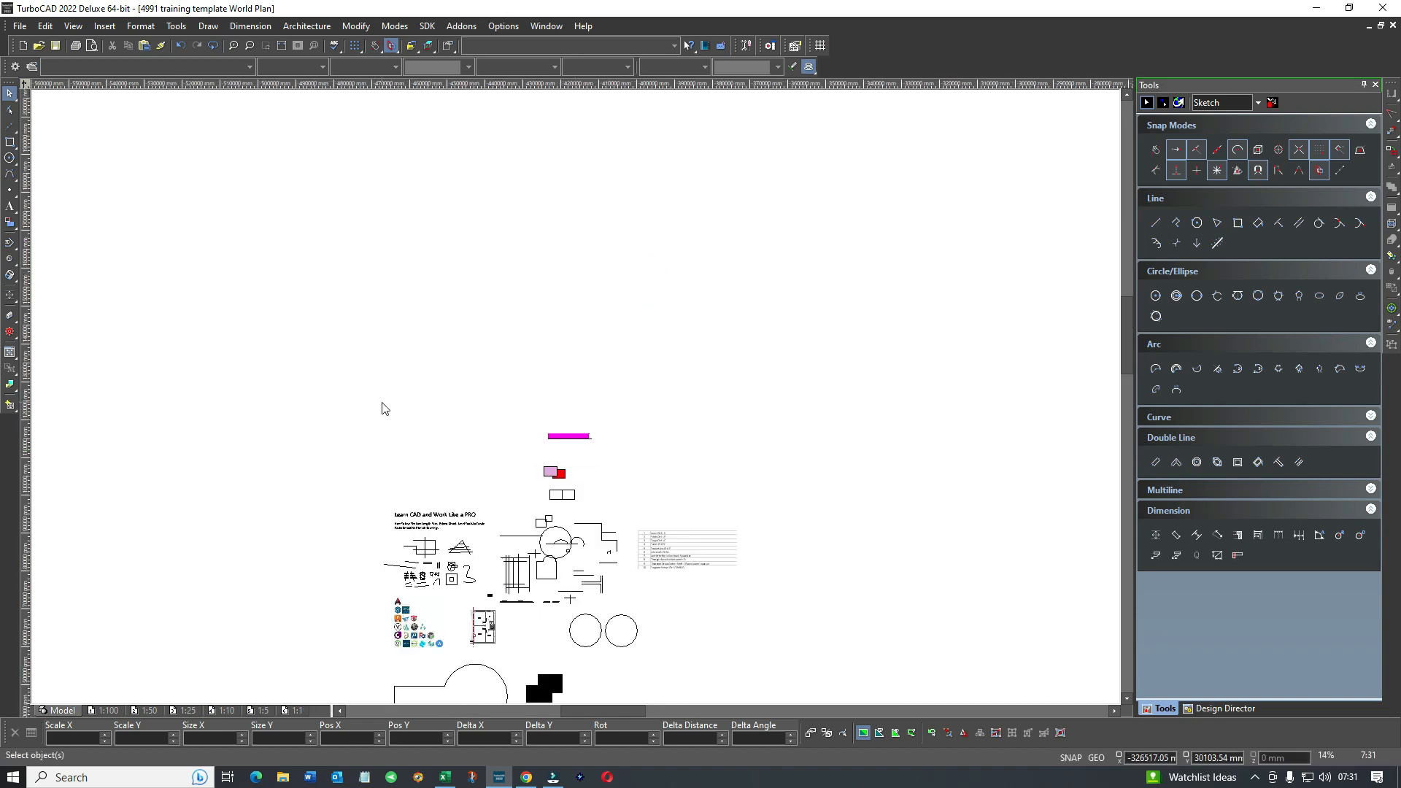
Select all objects in the drawing, clear the selection, and repeat the select-all with the whole drawing in view.
key("ctrl+a")
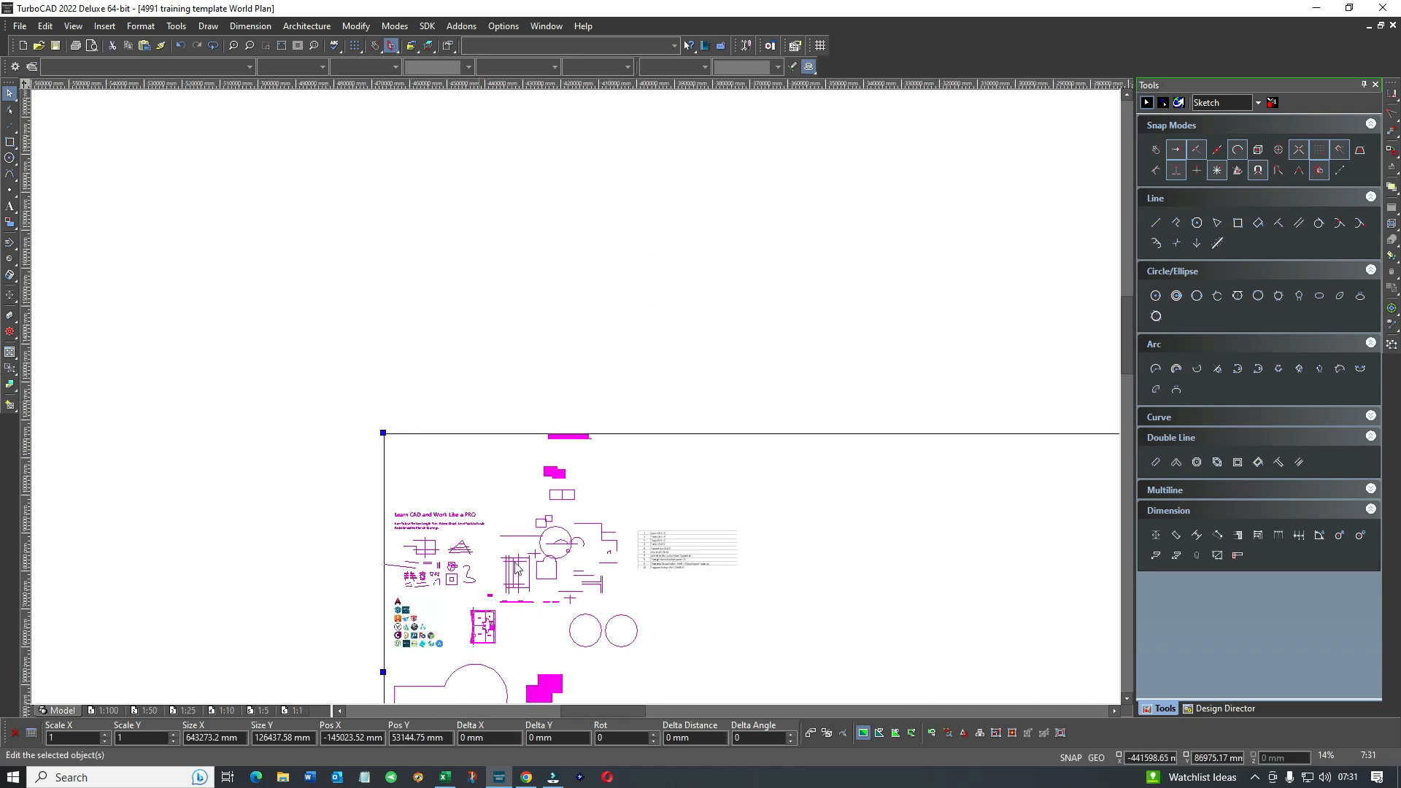
scroll(806, 417, "down", 2)
left_click_drag(776, 405, 539, 333)
left_click(626, 227)
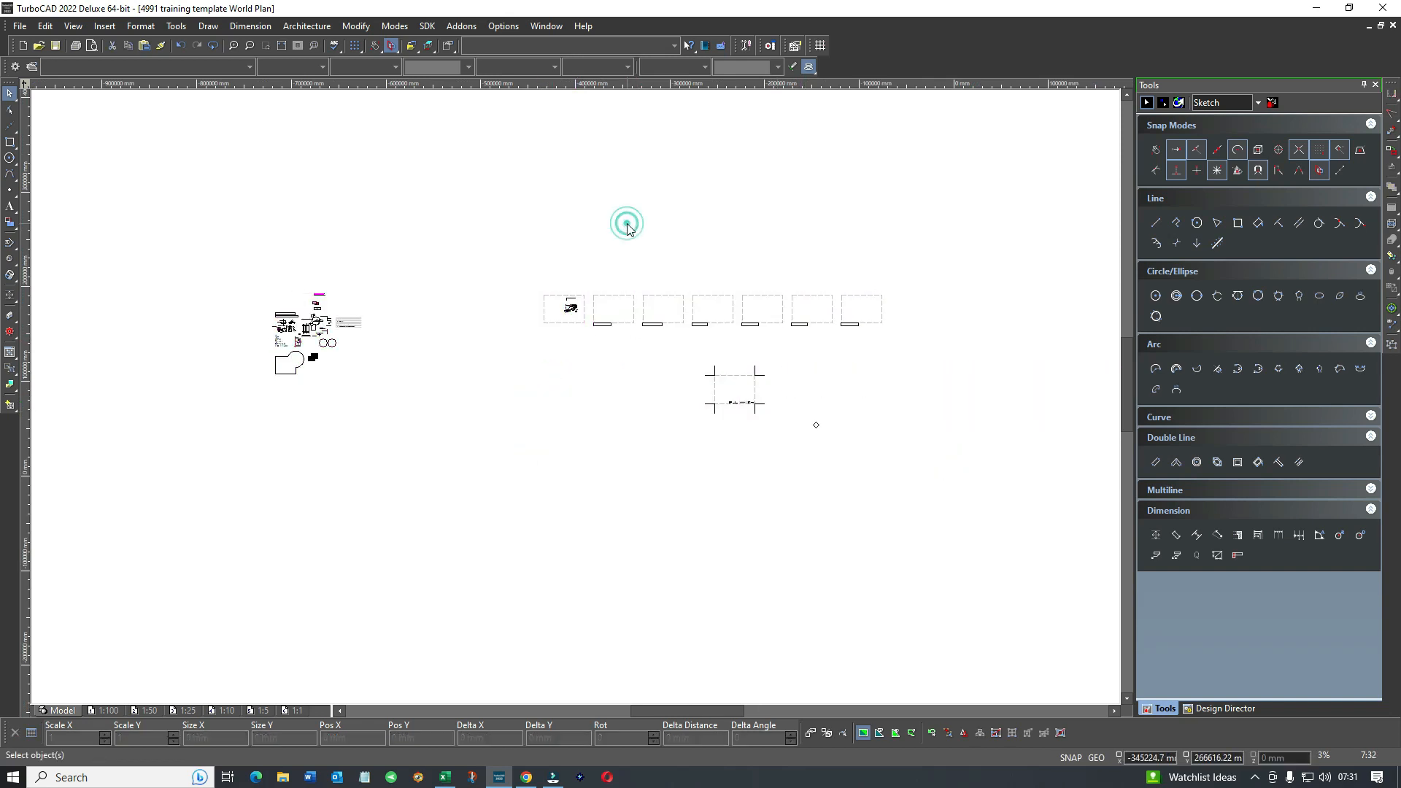
key("ctrl+a")
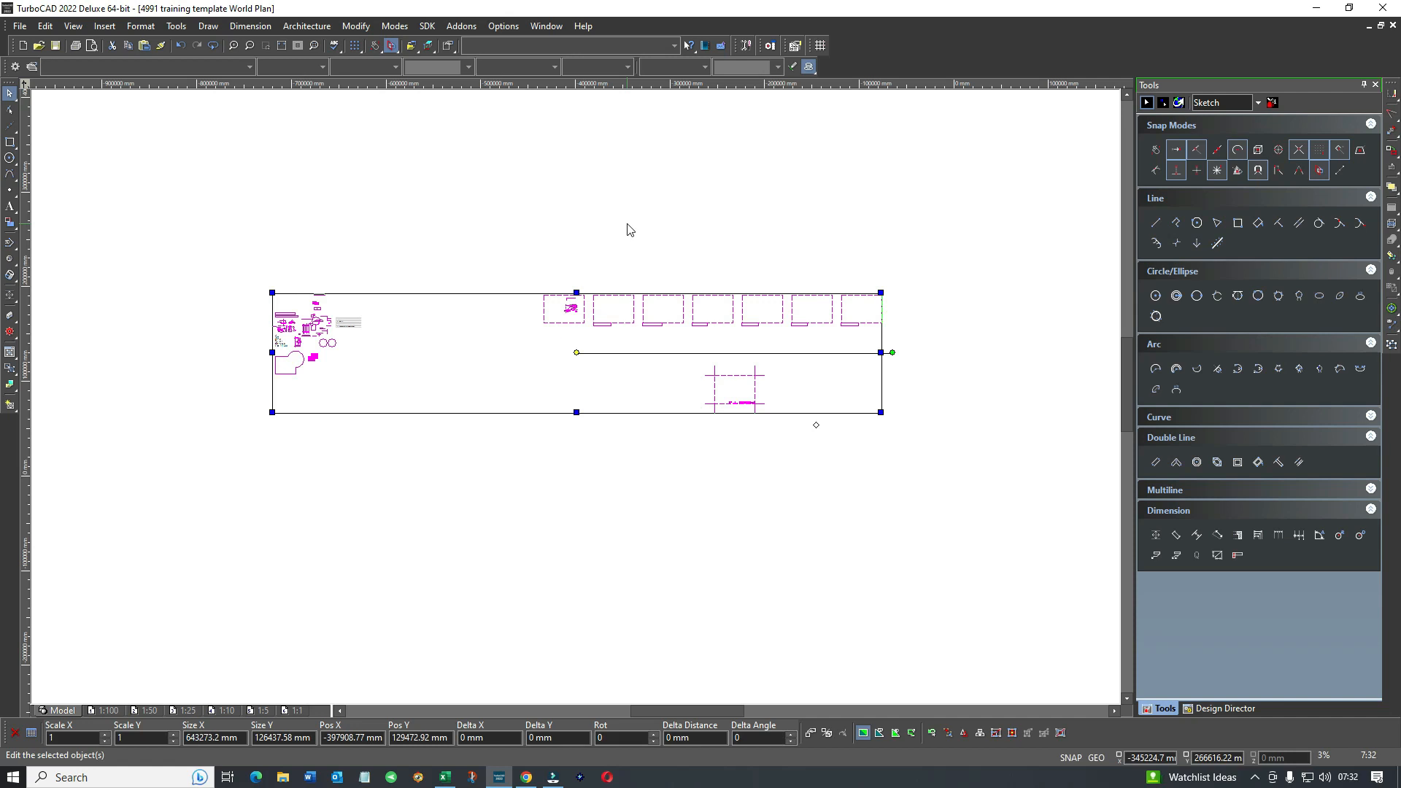
left_click(691, 217)
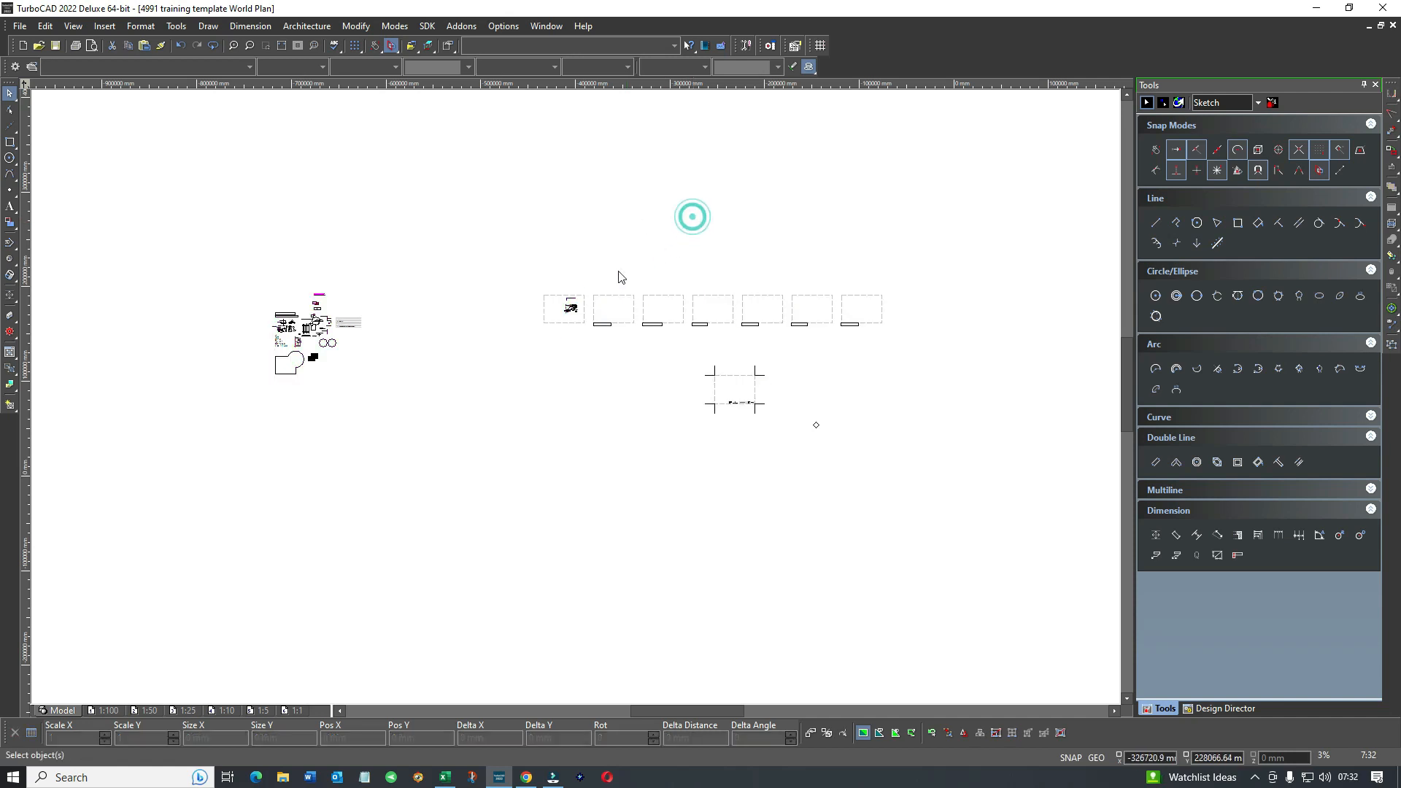
Window-select only the upper row of dashed layout frames twice, clearing the selection each time.
left_click_drag(537, 273, 908, 351)
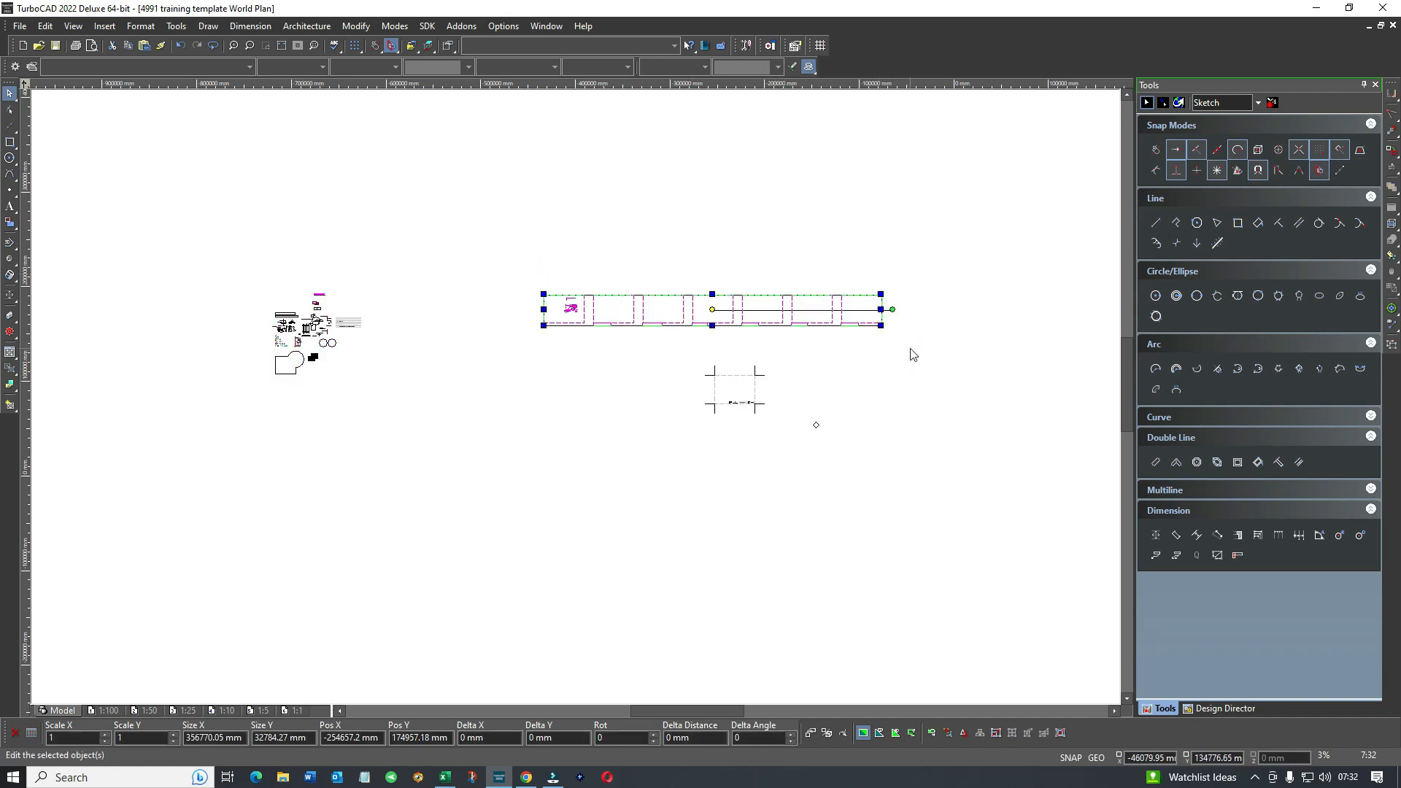
left_click(516, 269)
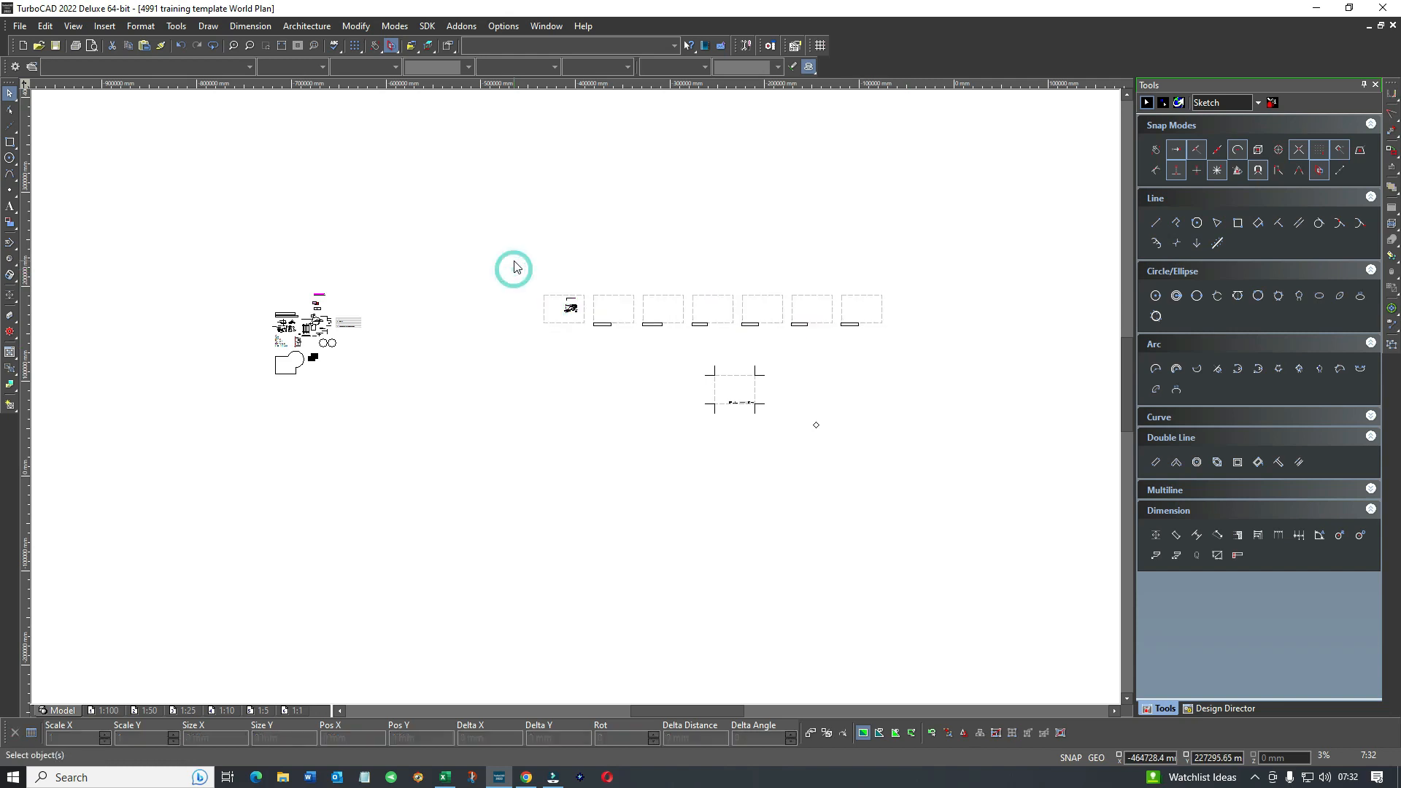
left_click_drag(514, 260, 919, 353)
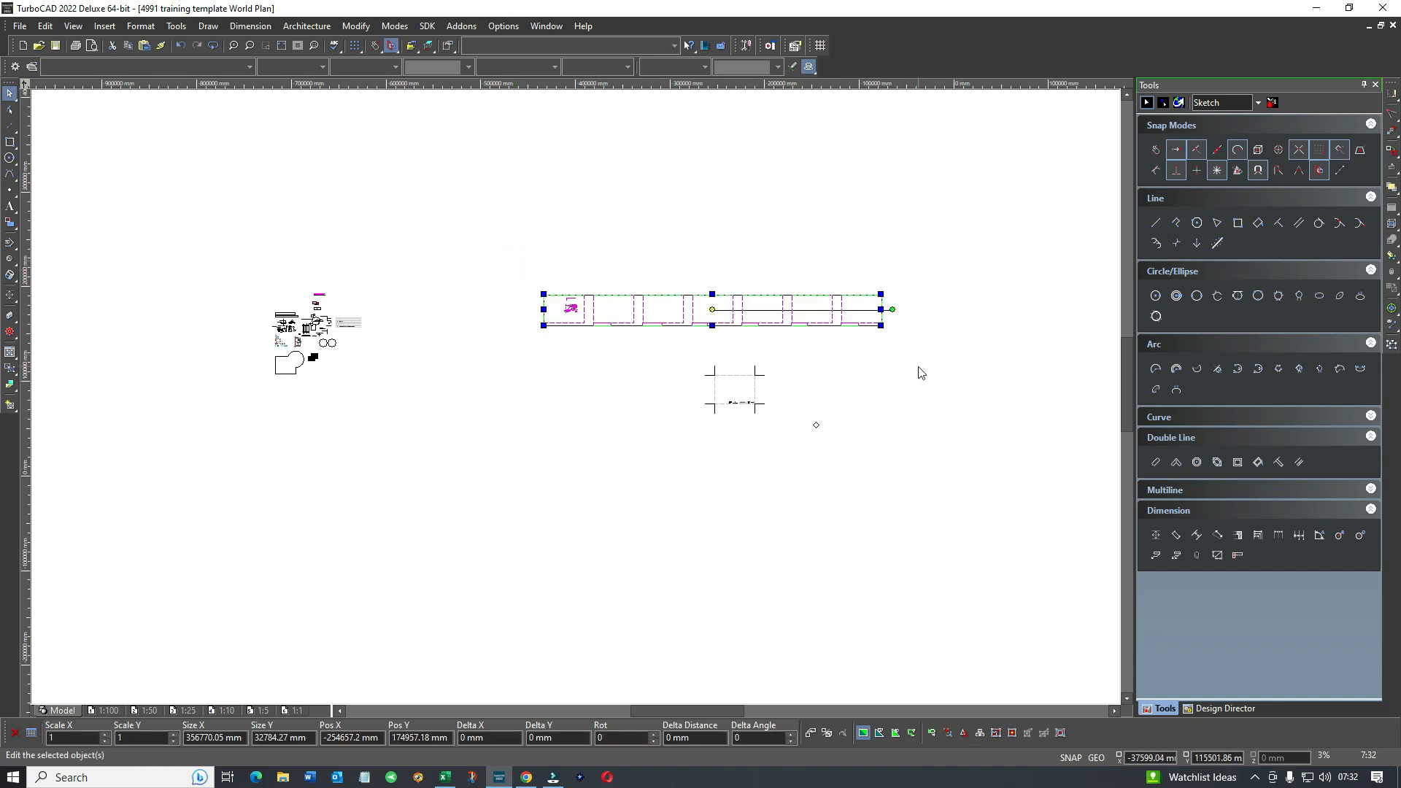
left_click(880, 394)
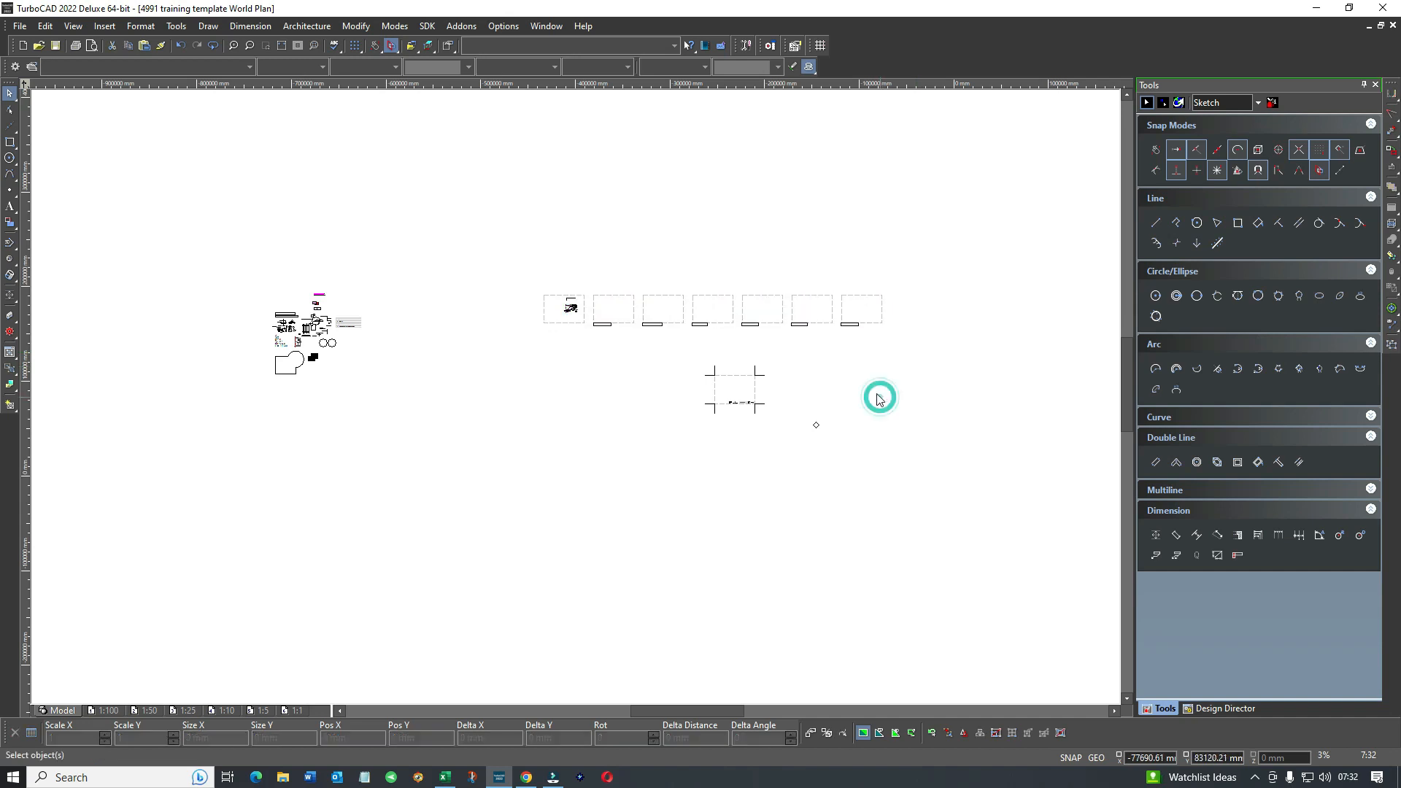
Start the Line tool and return to the selection tool without drawing anything.
left_click(1155, 223)
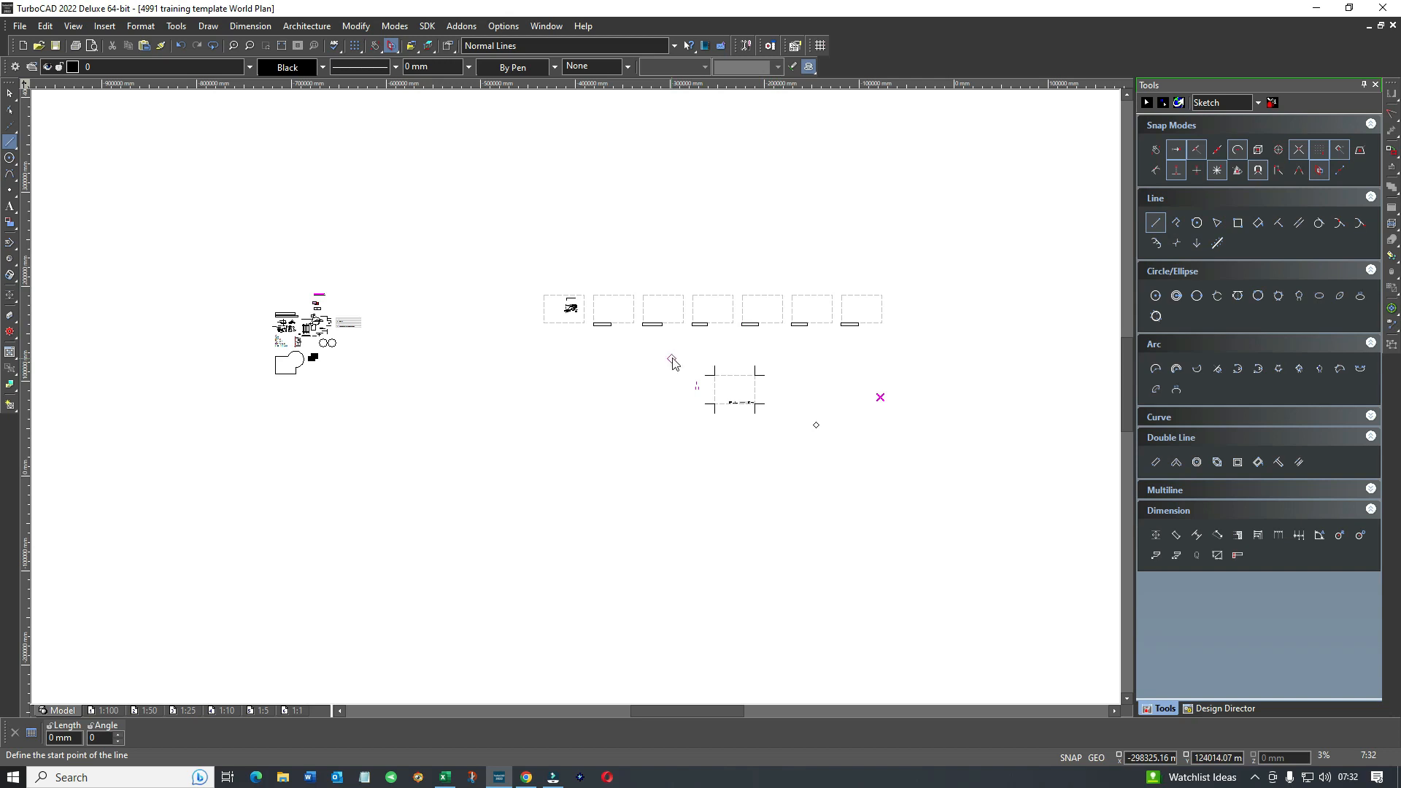
key("Escape")
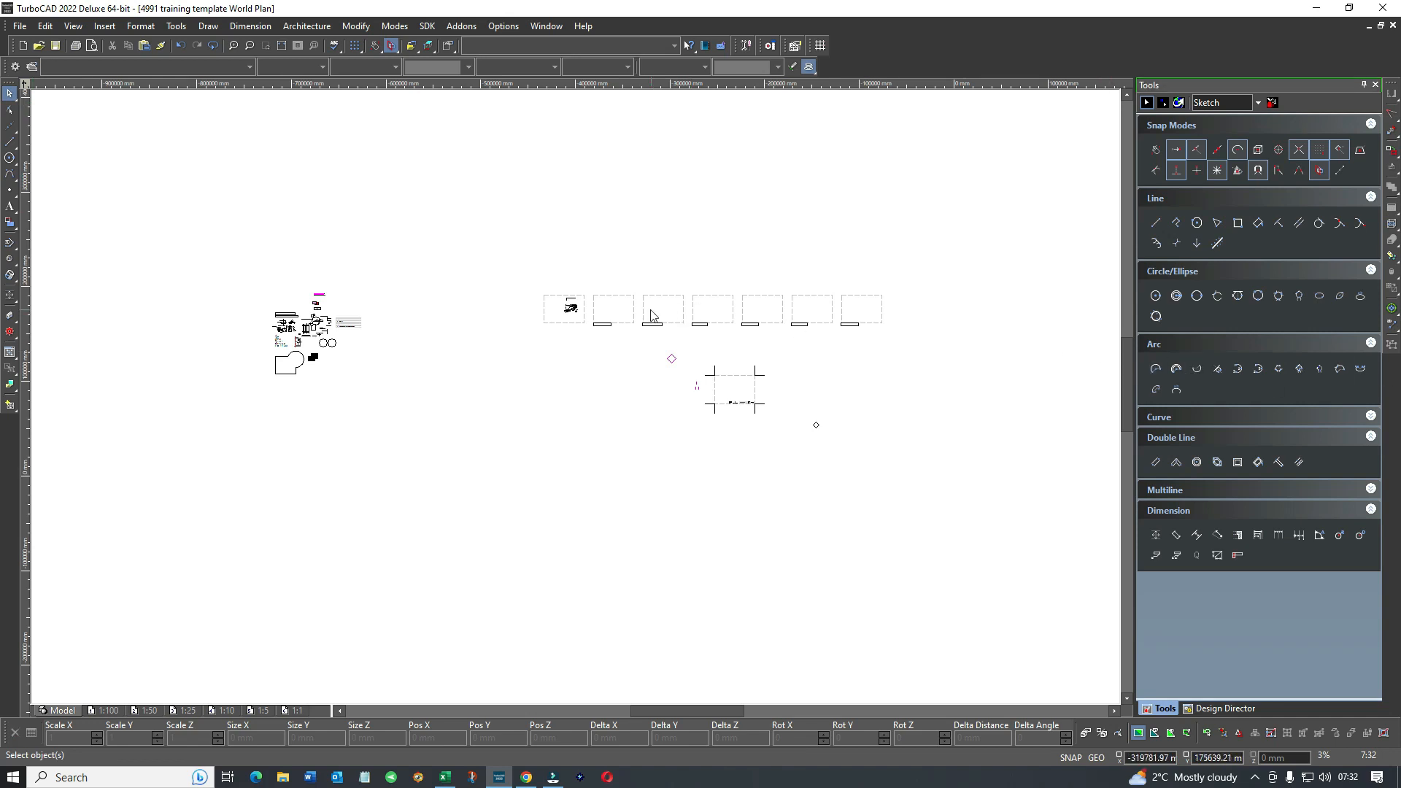
Move the reference point of the EXISTING ELEVATIONS frame to the midpoint of its left edge, and deselect the frame.
scroll(615, 308, "up", 5)
left_click(585, 378)
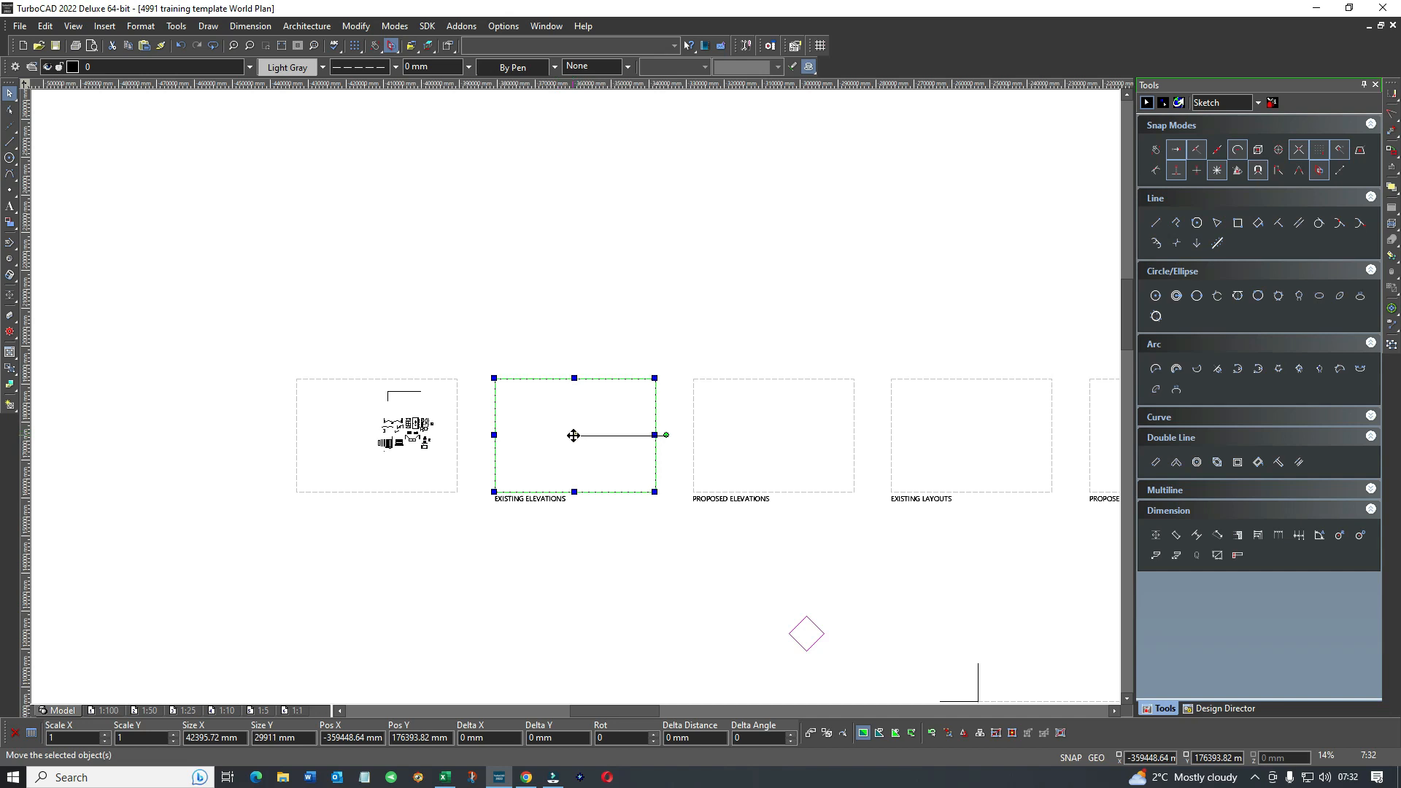
left_click_drag(574, 435, 495, 380)
scroll(495, 380, "up", 3)
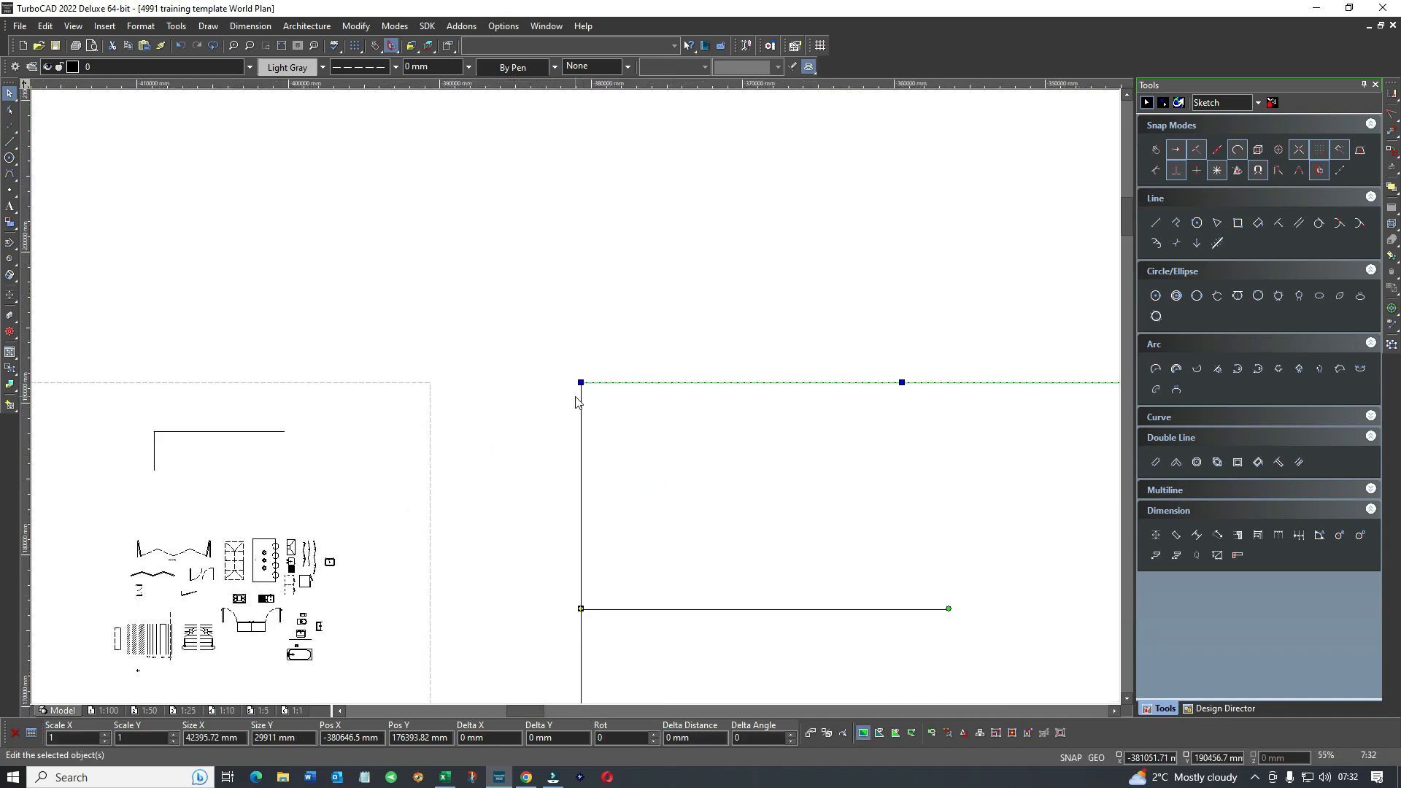
left_click(676, 340)
scroll(572, 401, "down", 2)
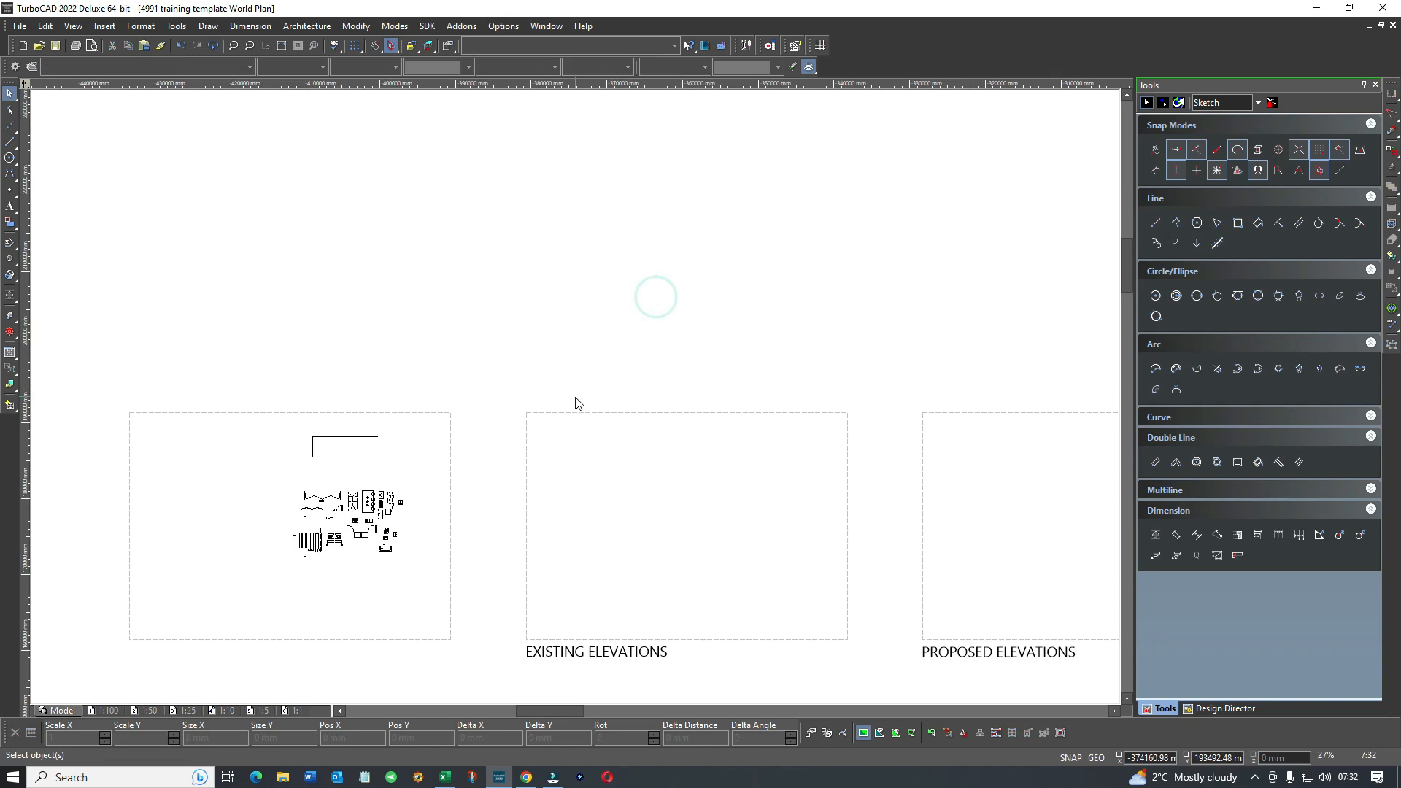
Snap the reference point of the EXISTING ELEVATIONS frame to its upper-left corner, and reselect the frame to check it.
left_click(677, 412)
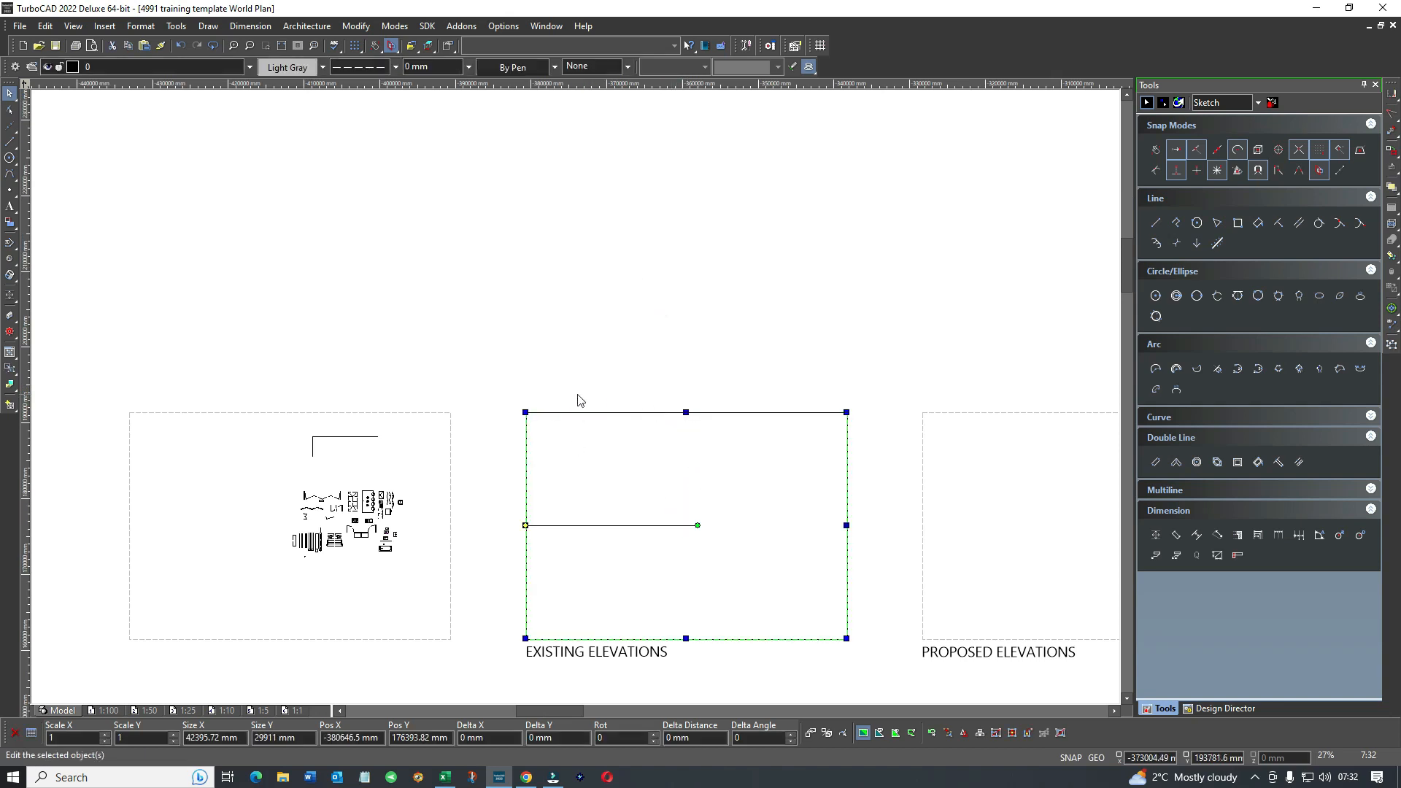
key("e")
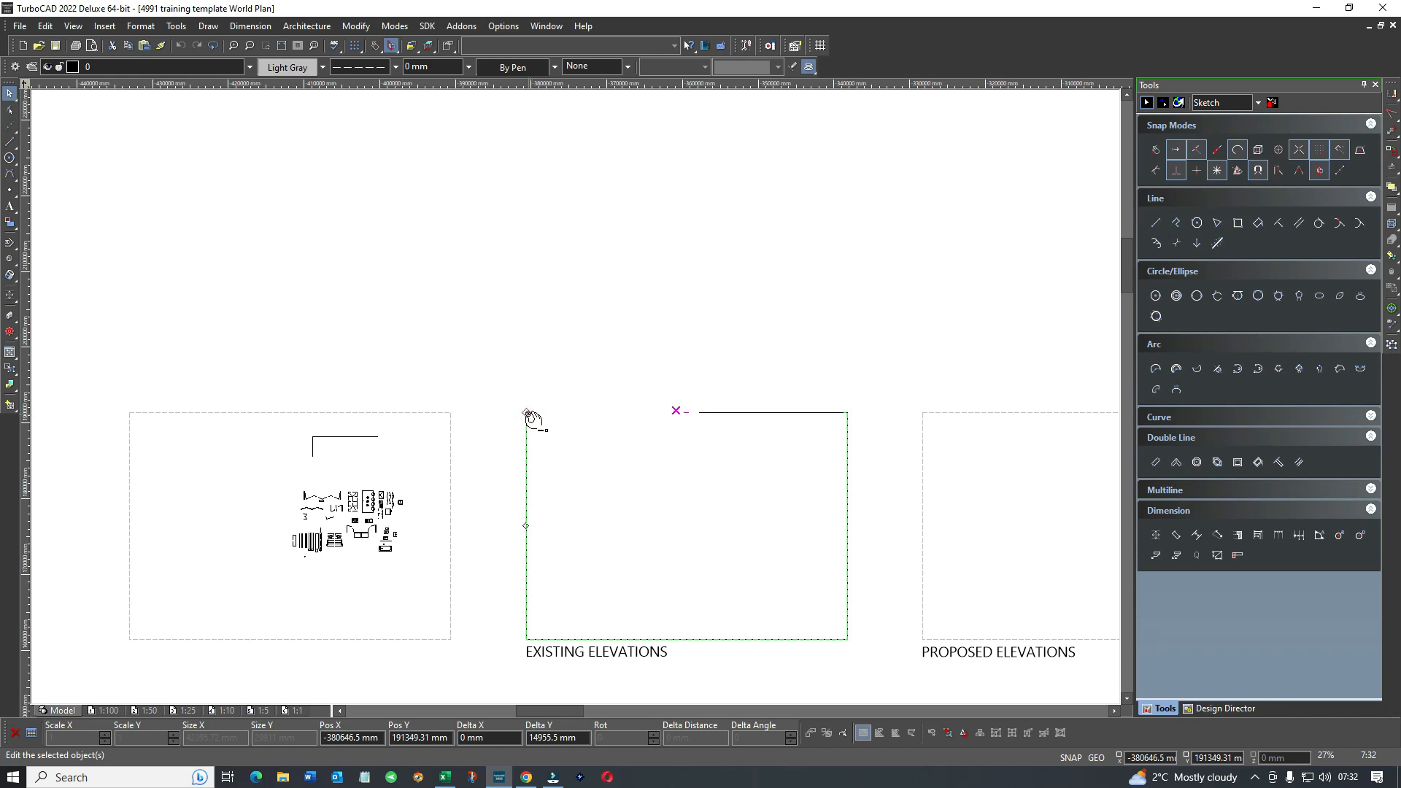
left_click(526, 413)
left_click(684, 359)
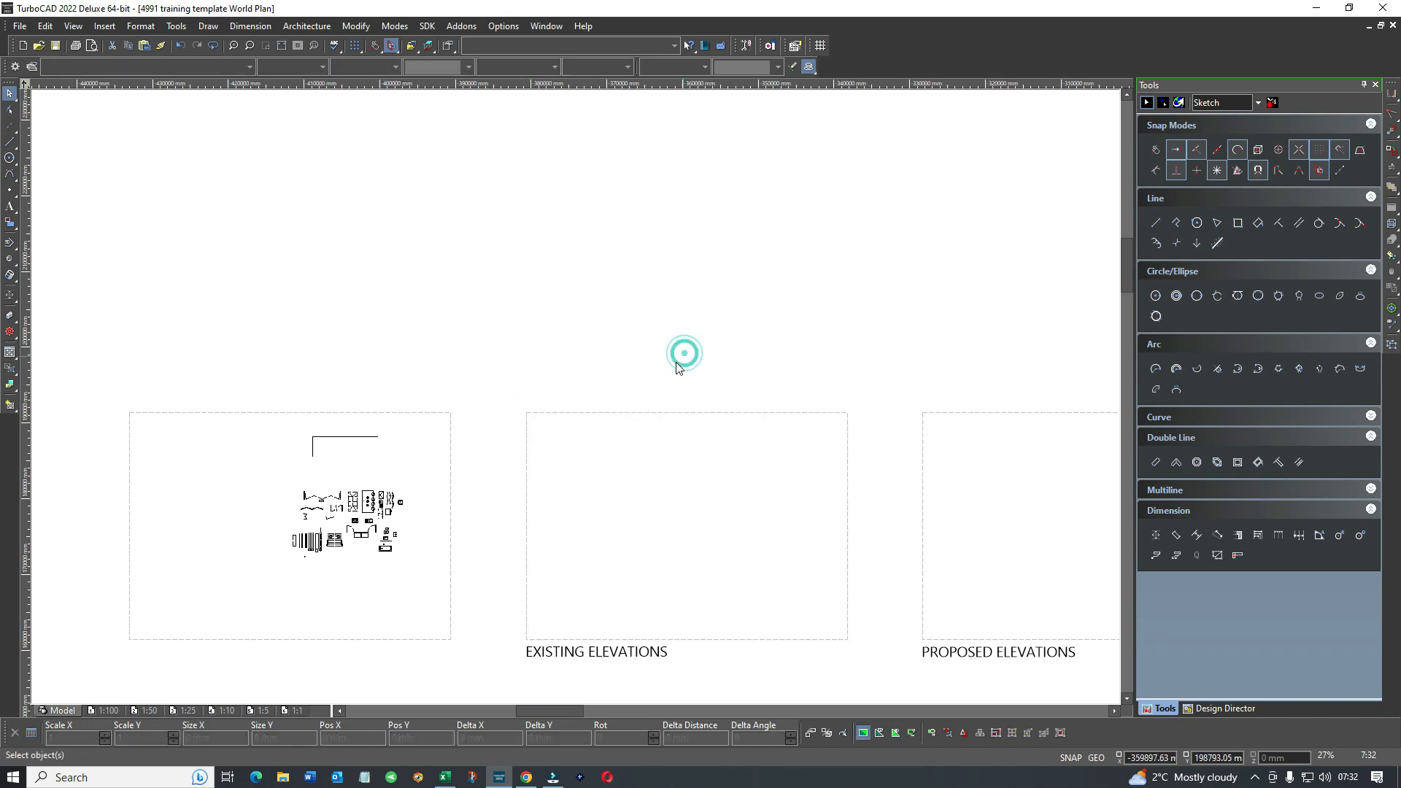
left_click(669, 412)
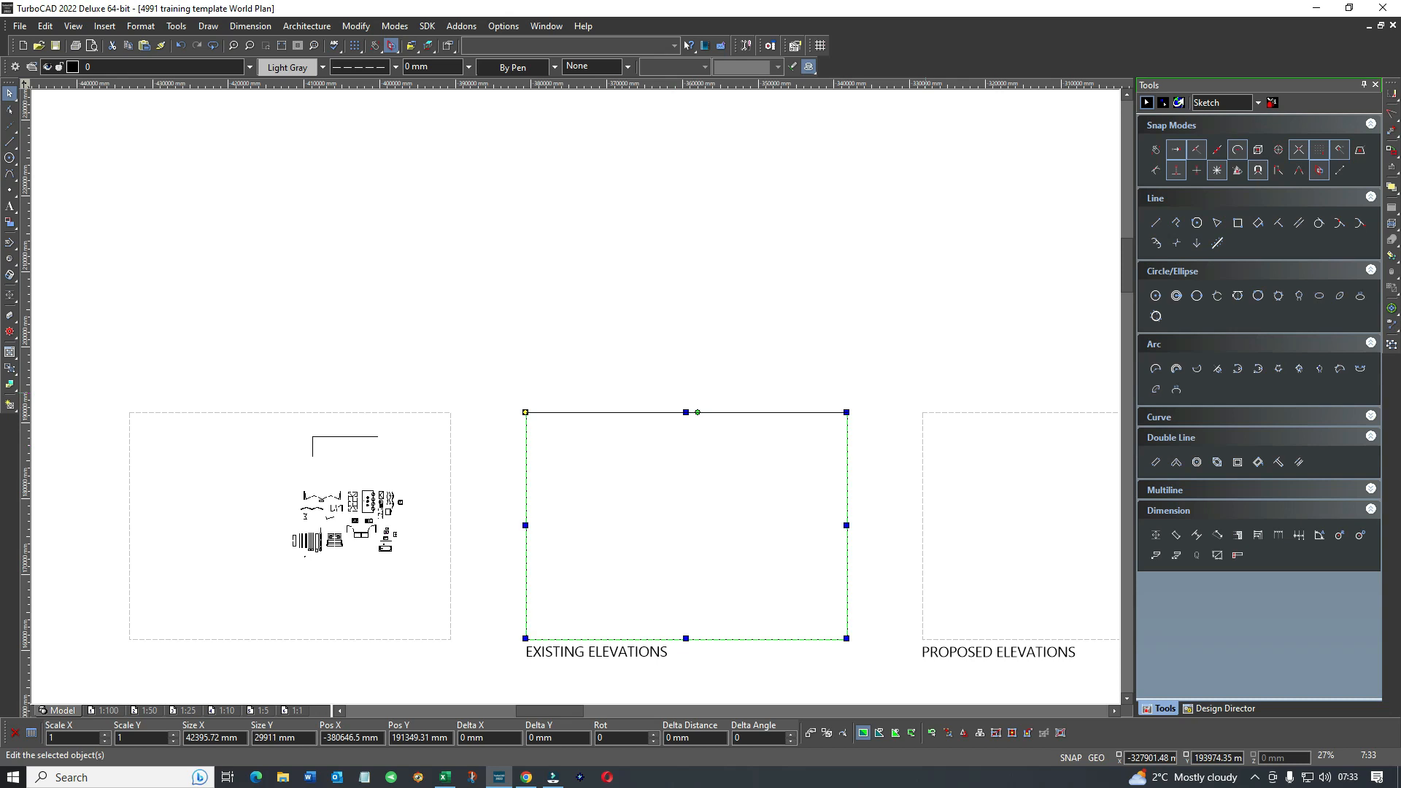
Bring the red rectangle in front of the overlapping pink rectangle, and clear the selection.
scroll(555, 416, "down", 5)
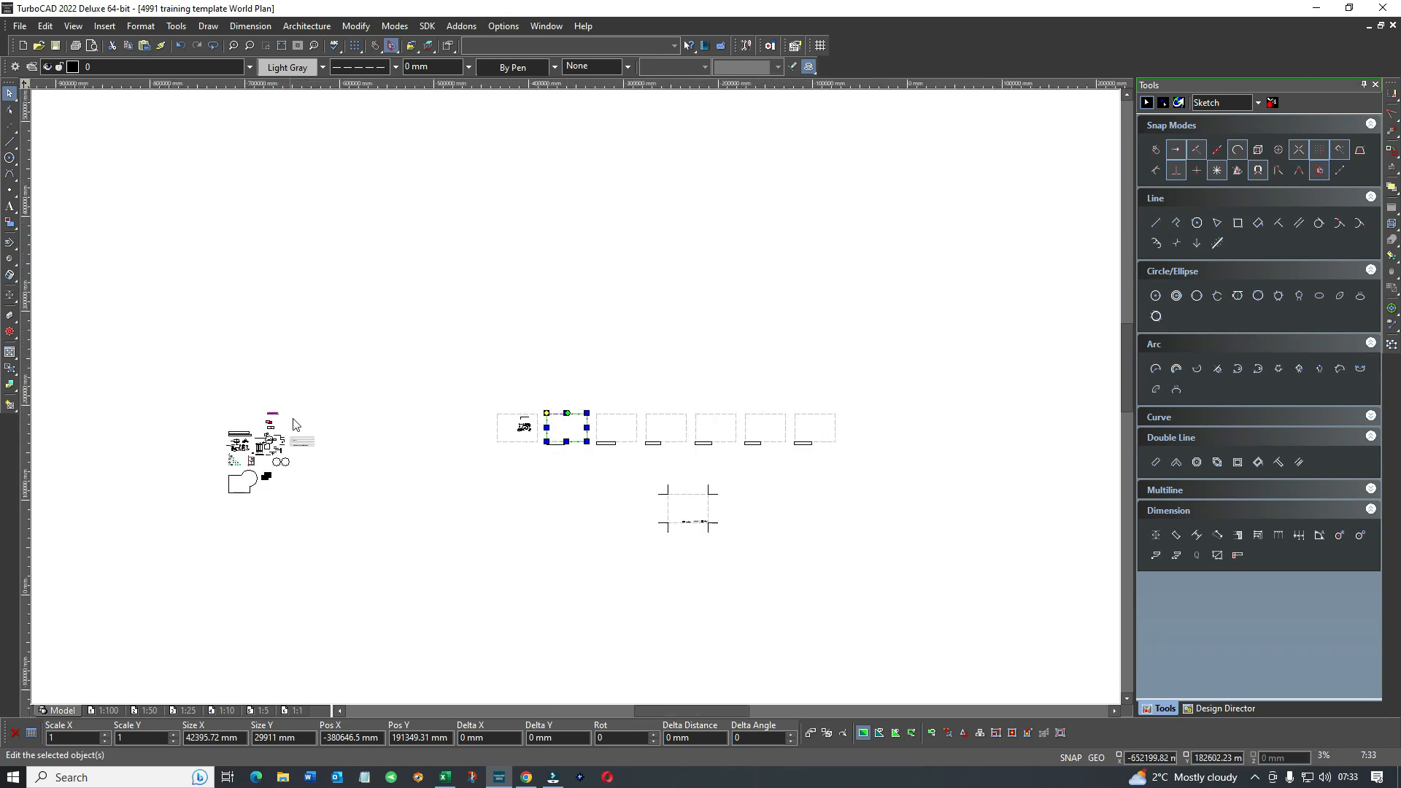
scroll(576, 403, "up", 12)
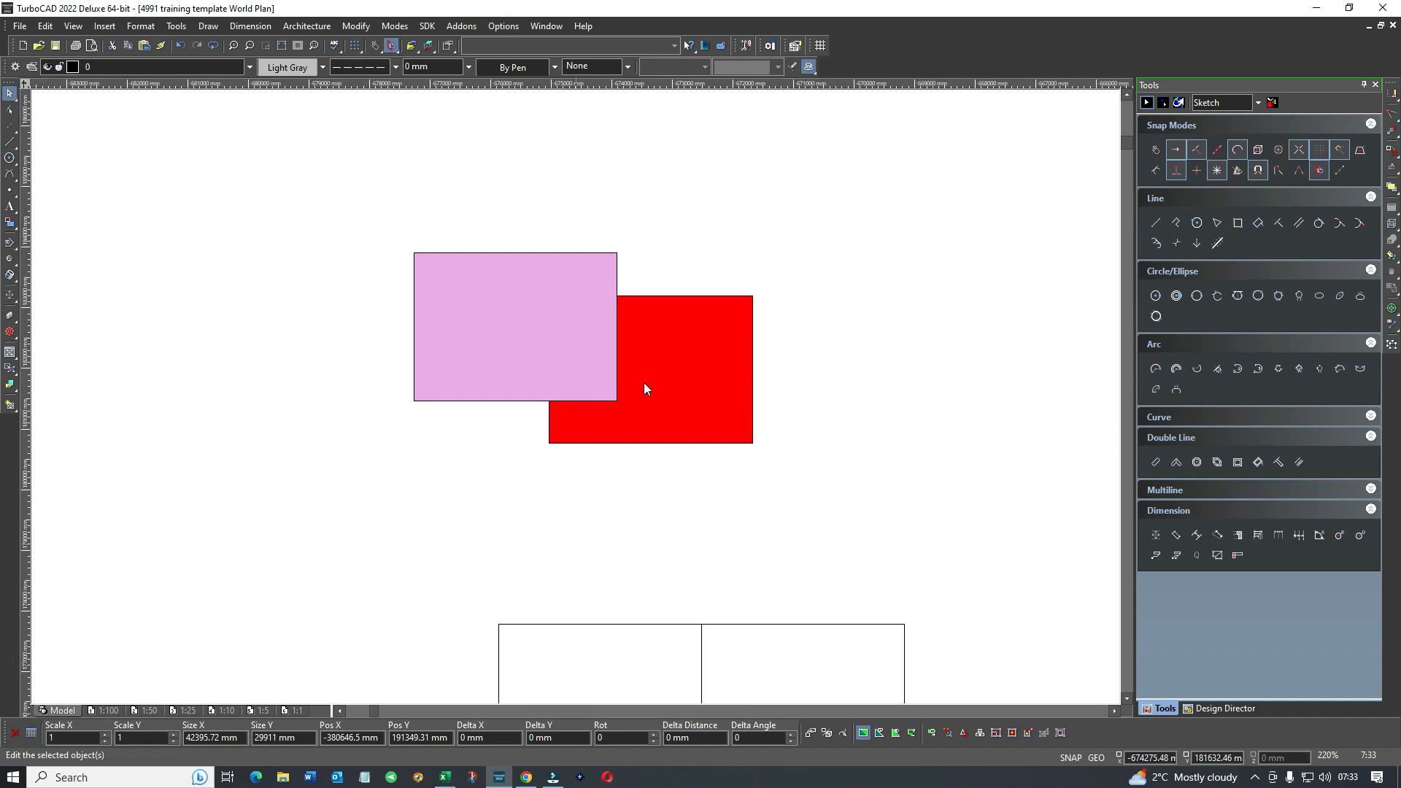
left_click(692, 378)
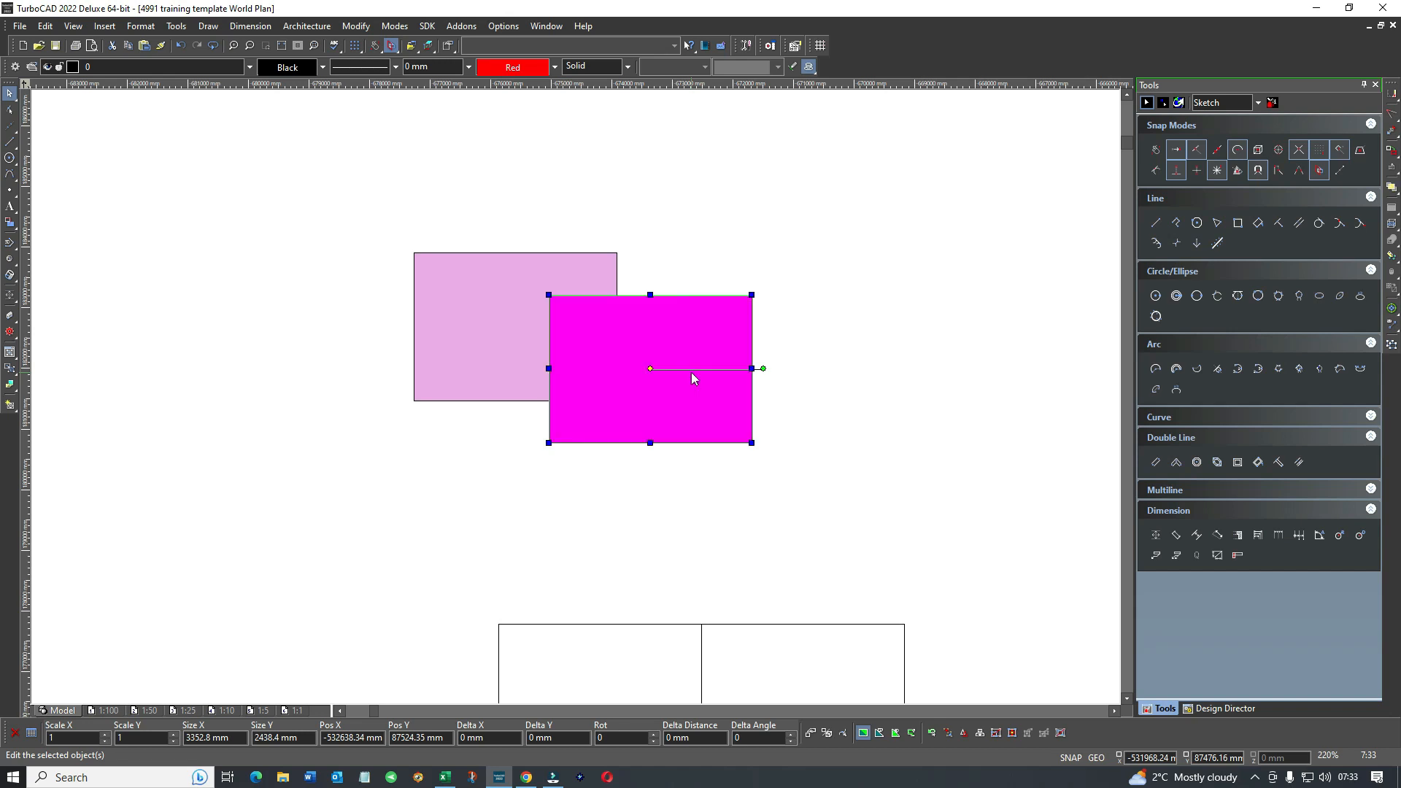
left_click(839, 271)
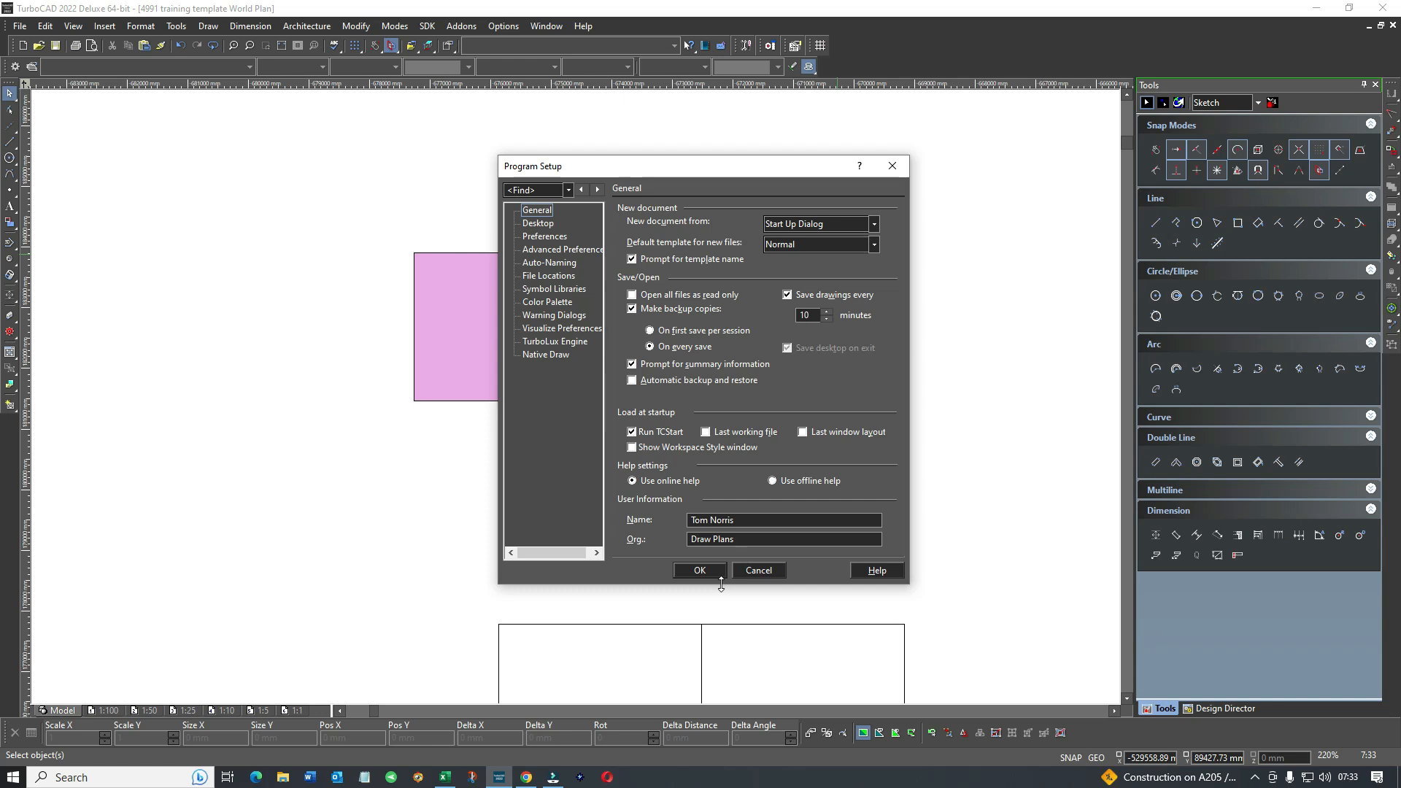
Cancel the Program Setup dialog and review the shortcut table beside the practice shapes.
left_click(766, 570)
scroll(575, 397, "down", 3)
scroll(576, 397, "down", 1)
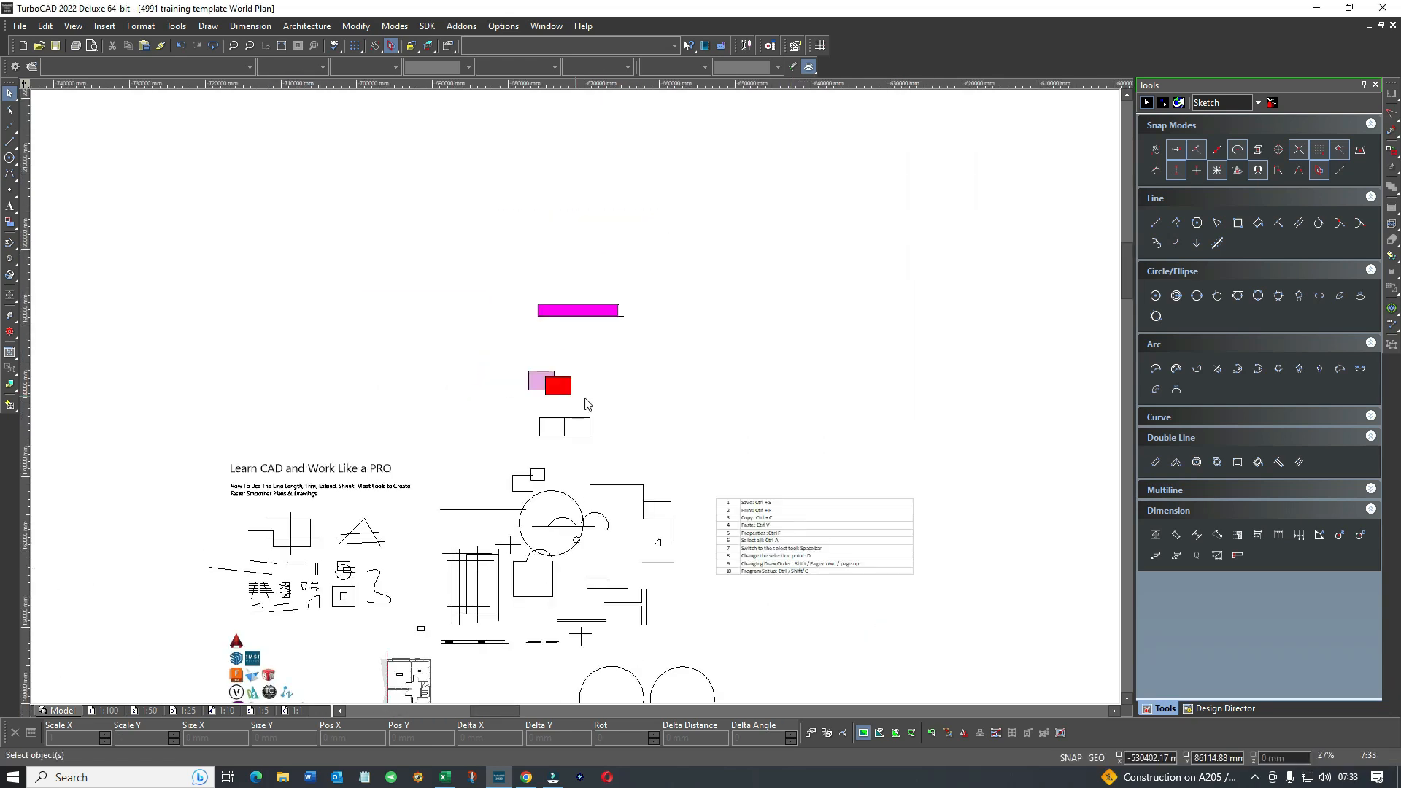
scroll(780, 533, "up", 2)
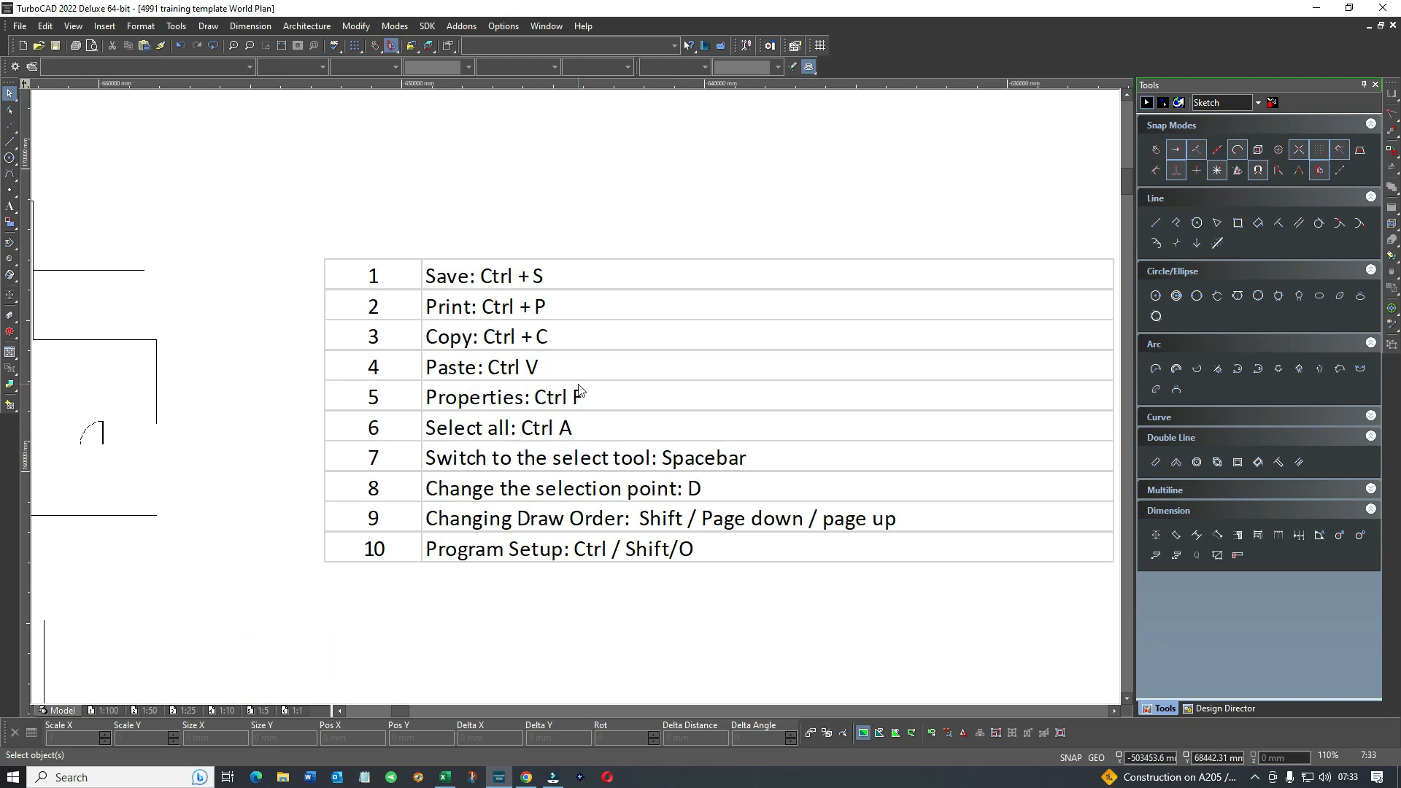
scroll(576, 400, "down", 1)
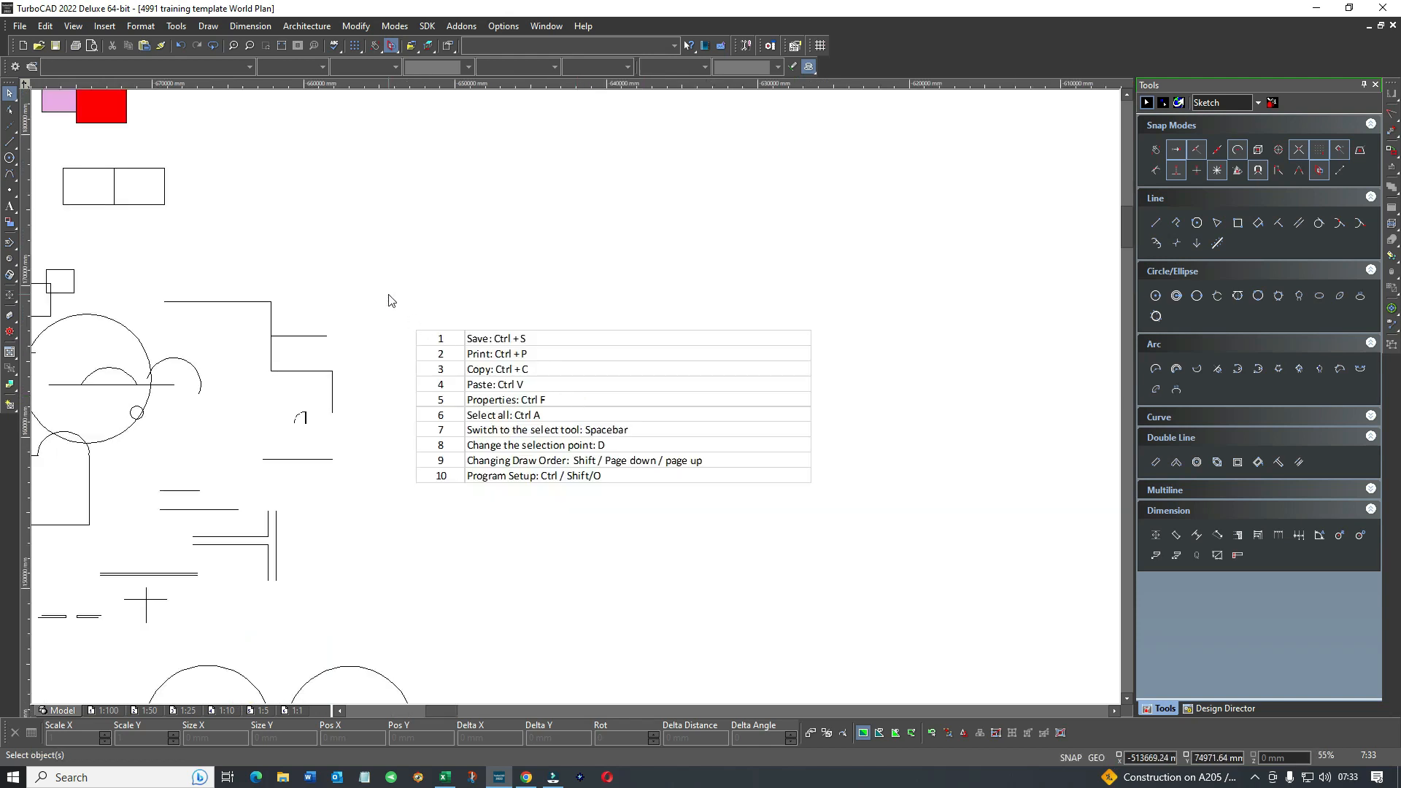